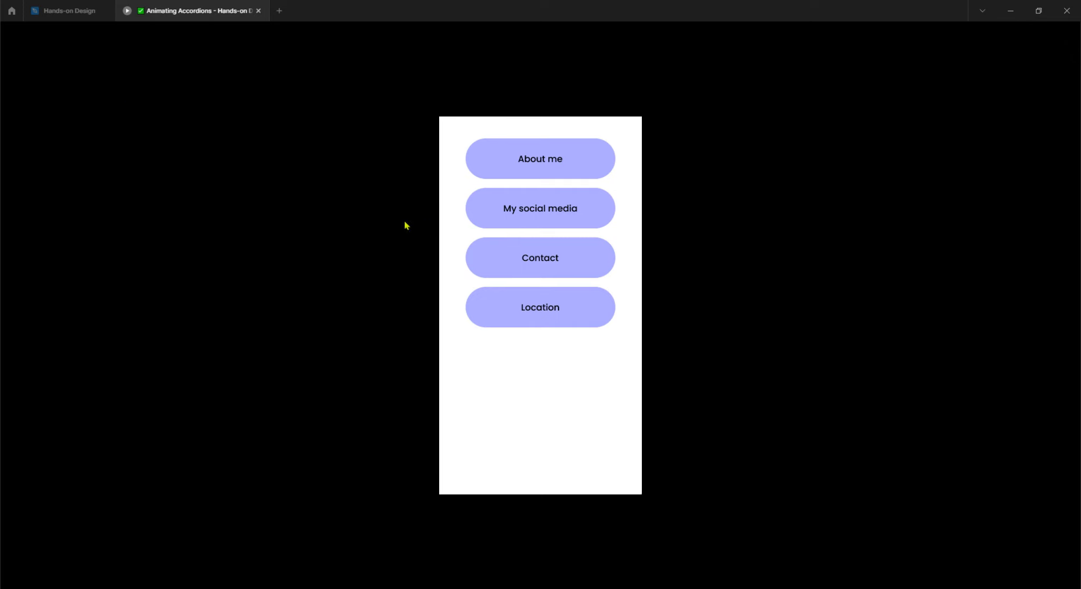
Return to the Hands-on Design editor and clear the canvas selection.
{"action": "left_click", "coordinate": [71, 12]}
{"action": "left_click", "coordinate": [319, 292]}
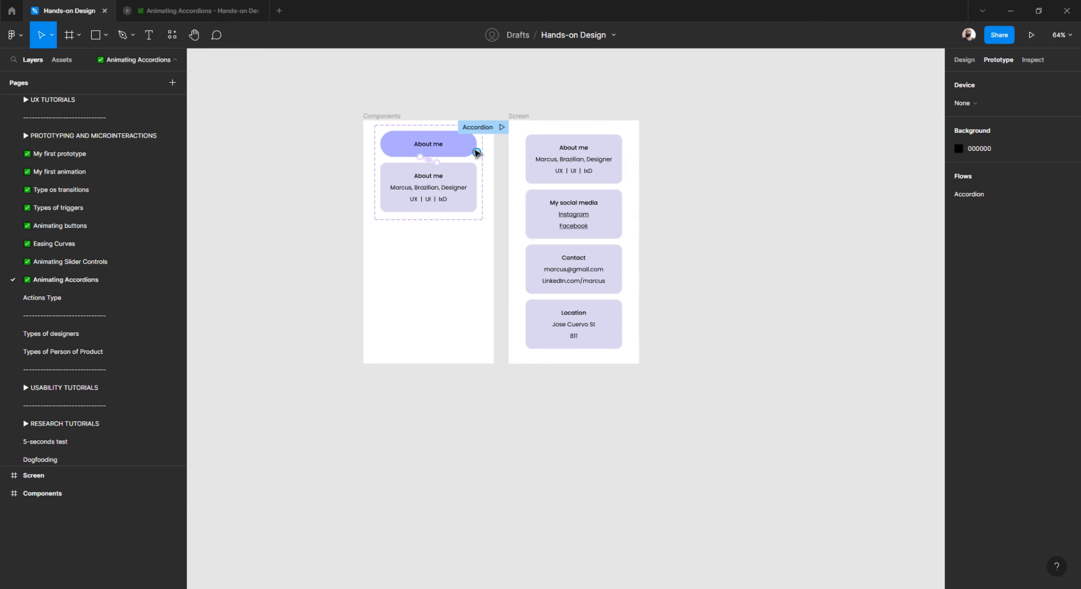
{"action": "scroll", "coordinate": [474, 153], "scroll_direction": "up", "scroll_amount": 2}
{"action": "scroll", "coordinate": [476, 153], "scroll_direction": "up", "scroll_amount": 1}
{"action": "key", "text": "ctrl+backslash"}
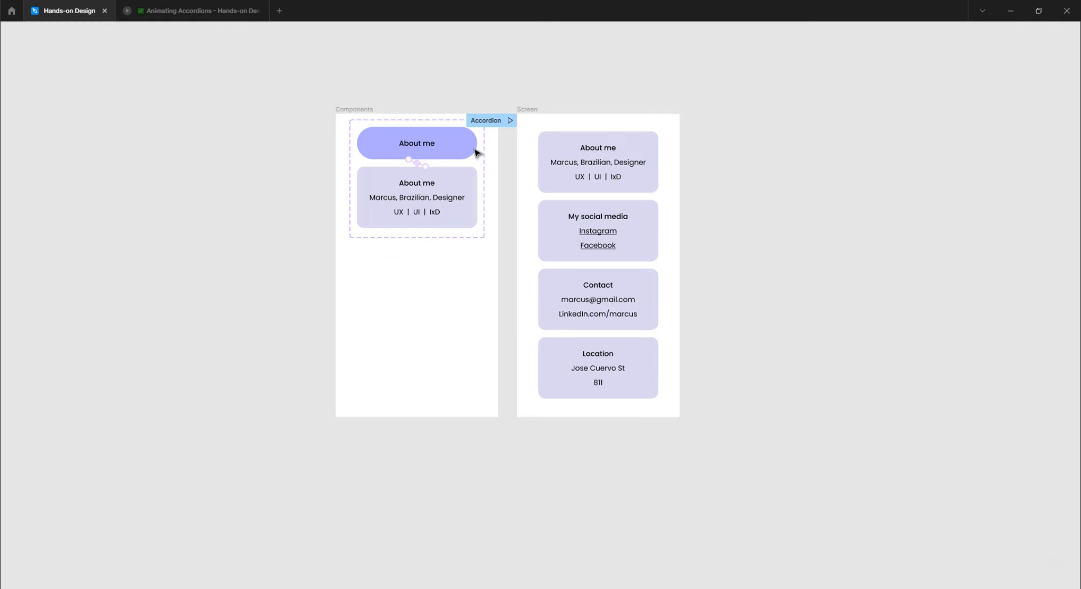
{"action": "scroll", "coordinate": [448, 212], "scroll_direction": "up", "scroll_amount": 2}
{"action": "scroll", "coordinate": [448, 212], "scroll_direction": "up", "scroll_amount": 1}
{"action": "scroll", "coordinate": [447, 211], "scroll_direction": "up", "scroll_amount": 4}
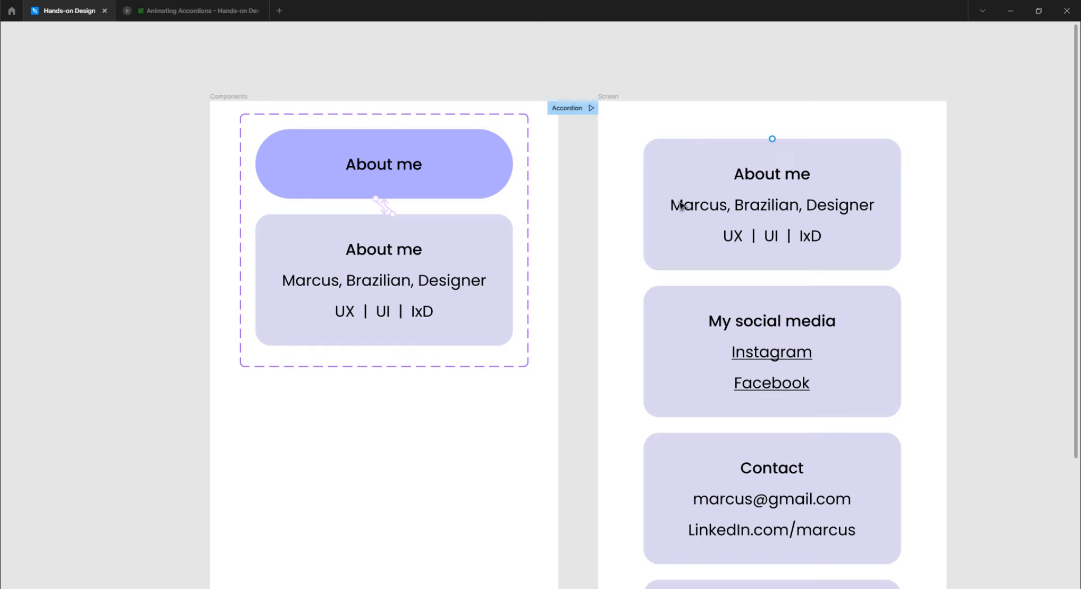
{"action": "scroll", "coordinate": [680, 201], "scroll_direction": "right", "scroll_amount": 1}
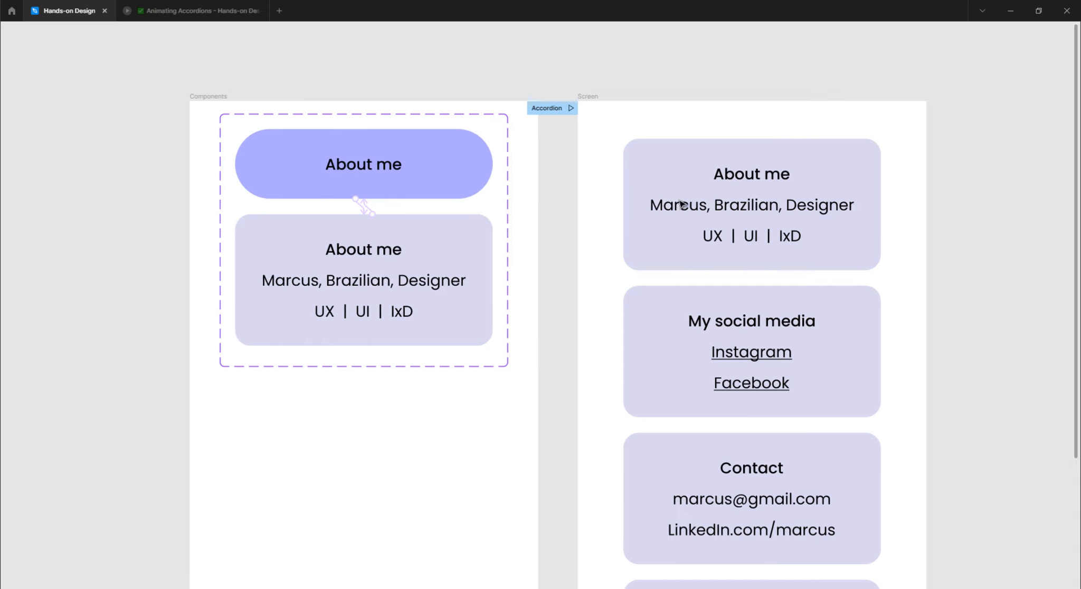
{"action": "scroll", "coordinate": [680, 200], "scroll_direction": "down", "scroll_amount": 1}
{"action": "scroll", "coordinate": [680, 200], "scroll_direction": "down", "scroll_amount": 1}
{"action": "scroll", "coordinate": [680, 202], "scroll_direction": "right", "scroll_amount": 1}
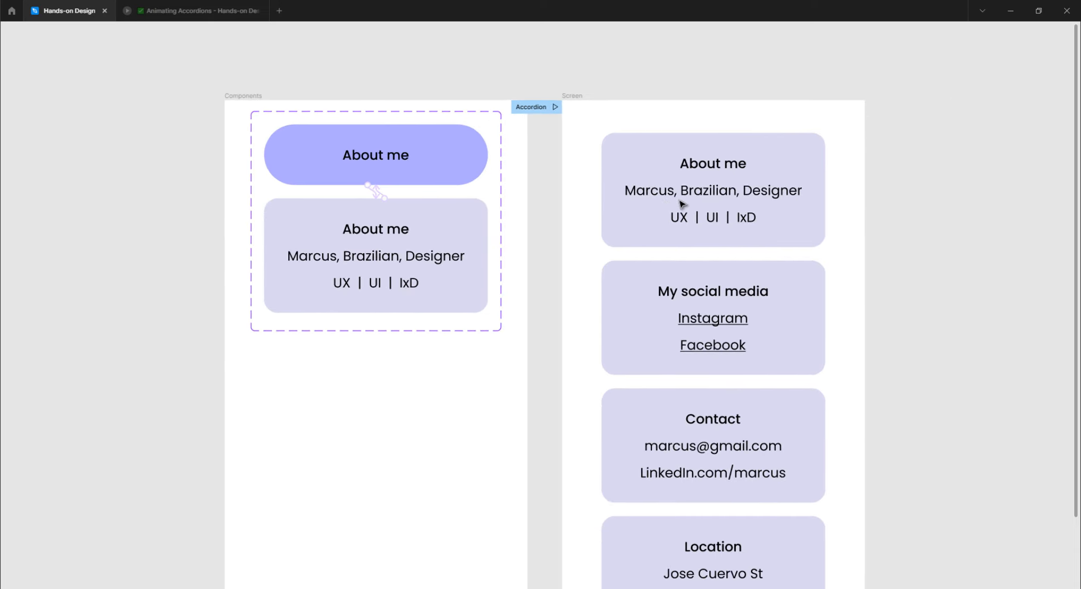
{"action": "scroll", "coordinate": [680, 203], "scroll_direction": "down", "scroll_amount": 1}
{"action": "scroll", "coordinate": [678, 205], "scroll_direction": "right", "scroll_amount": 2}
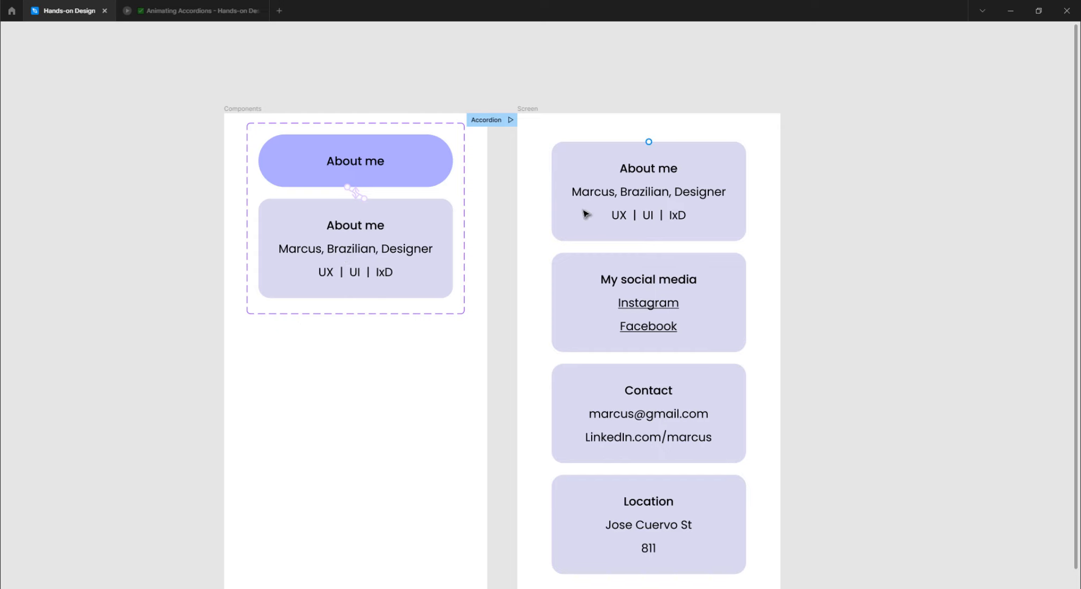
{"action": "scroll", "coordinate": [580, 212], "scroll_direction": "down", "scroll_amount": 1}
{"action": "scroll", "coordinate": [578, 213], "scroll_direction": "right", "scroll_amount": 2}
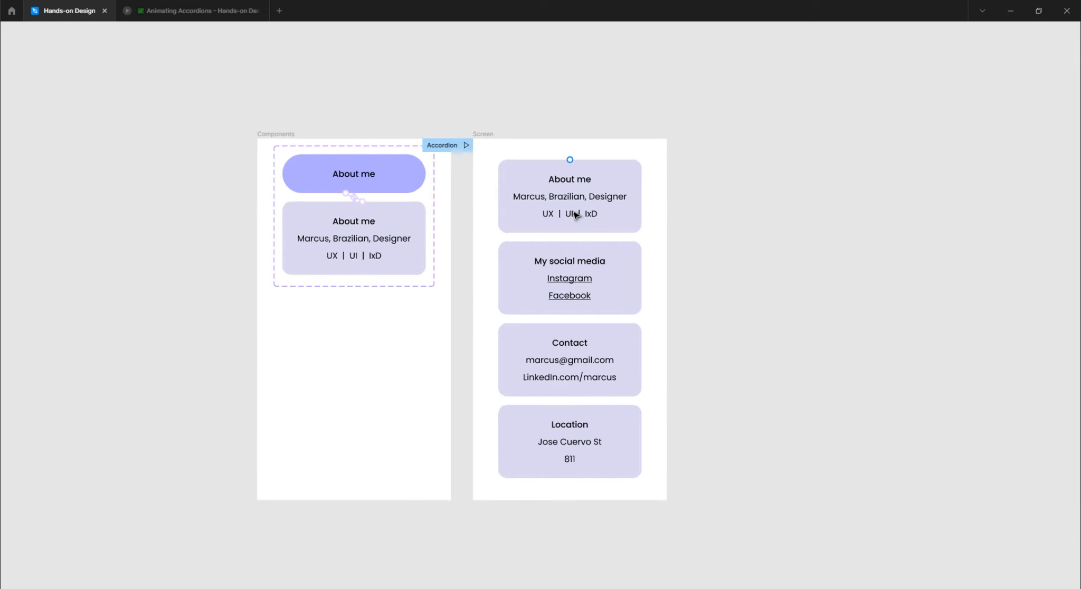
{"action": "key", "text": "ctrl+backslash"}
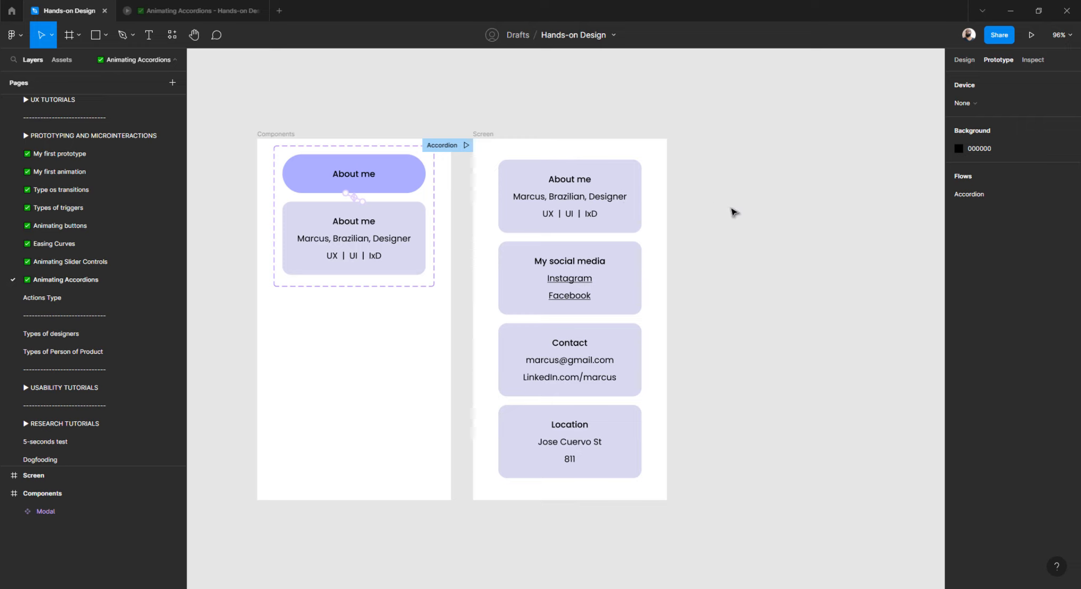
Rename the Modal frame holding the four cards under Screen to Accordion.
{"action": "left_click", "coordinate": [745, 154]}
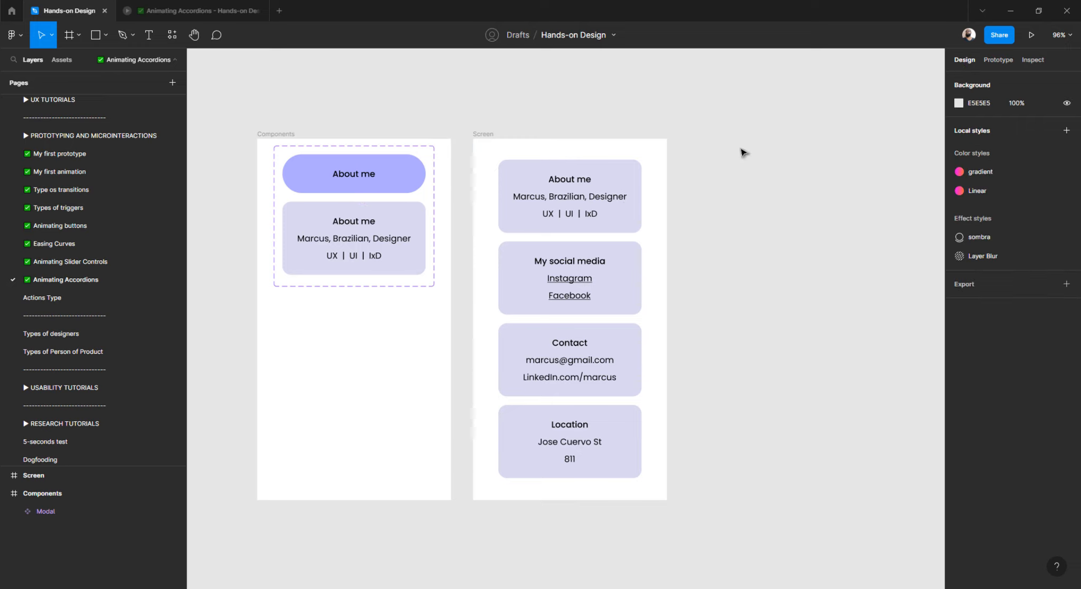
{"action": "left_click", "coordinate": [594, 198]}
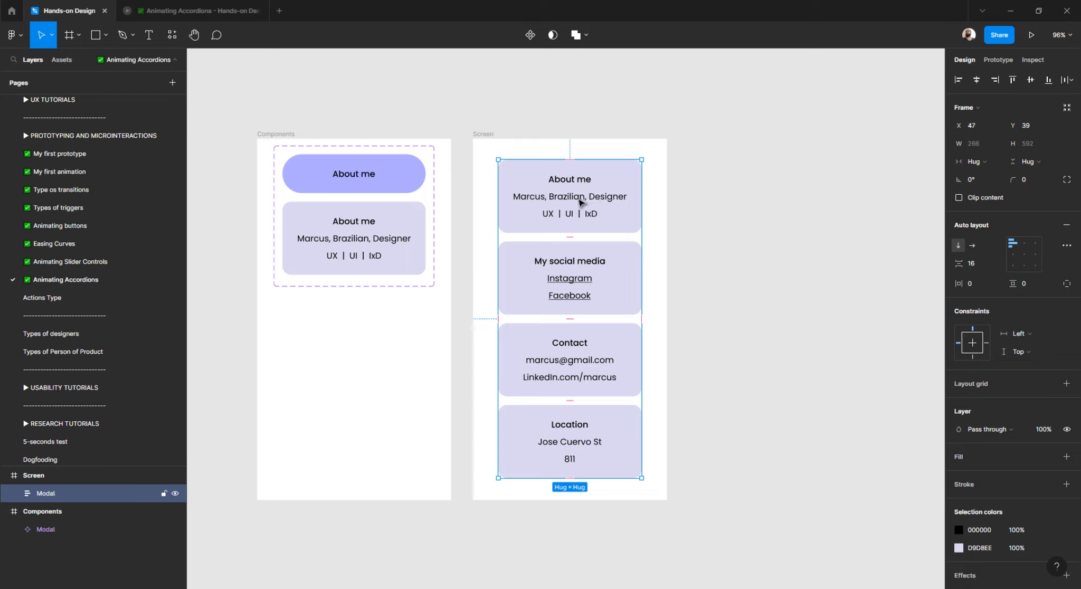
{"action": "double_click", "coordinate": [45, 493]}
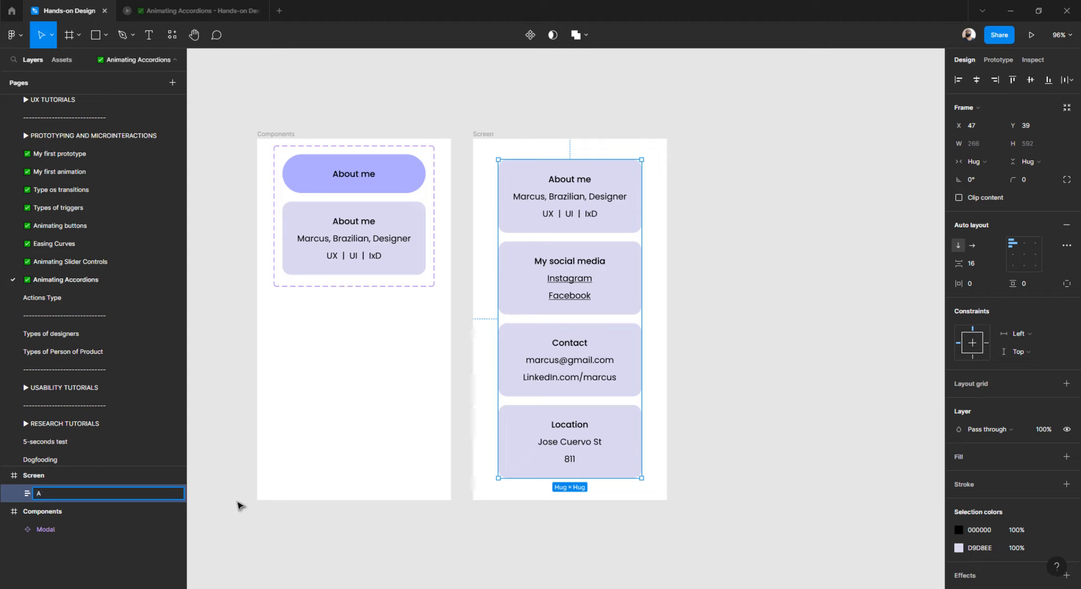
{"action": "key", "text": "Return"}
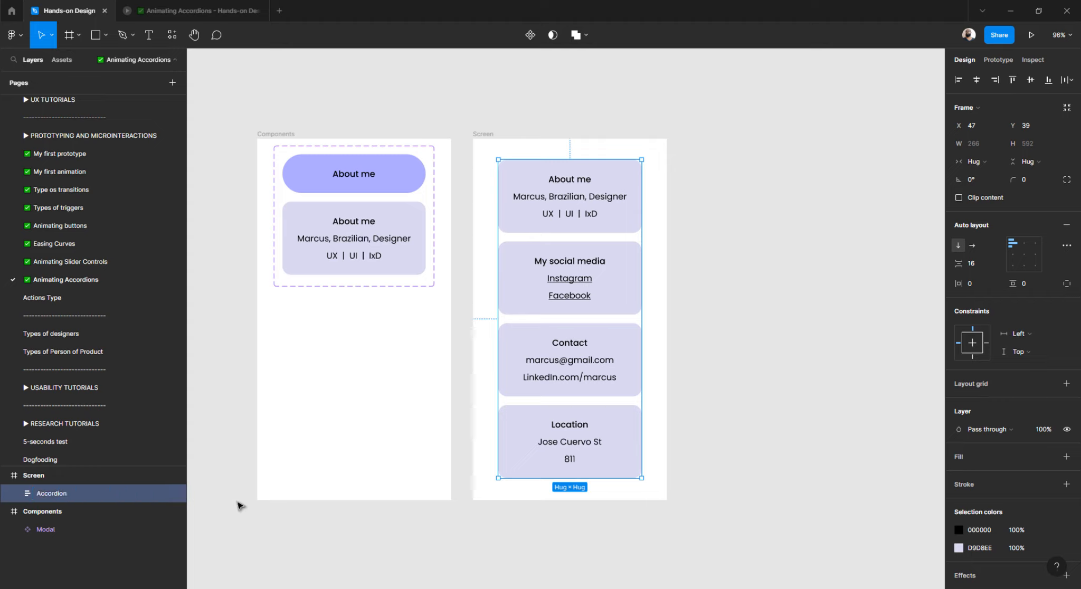
{"action": "left_click", "coordinate": [748, 178]}
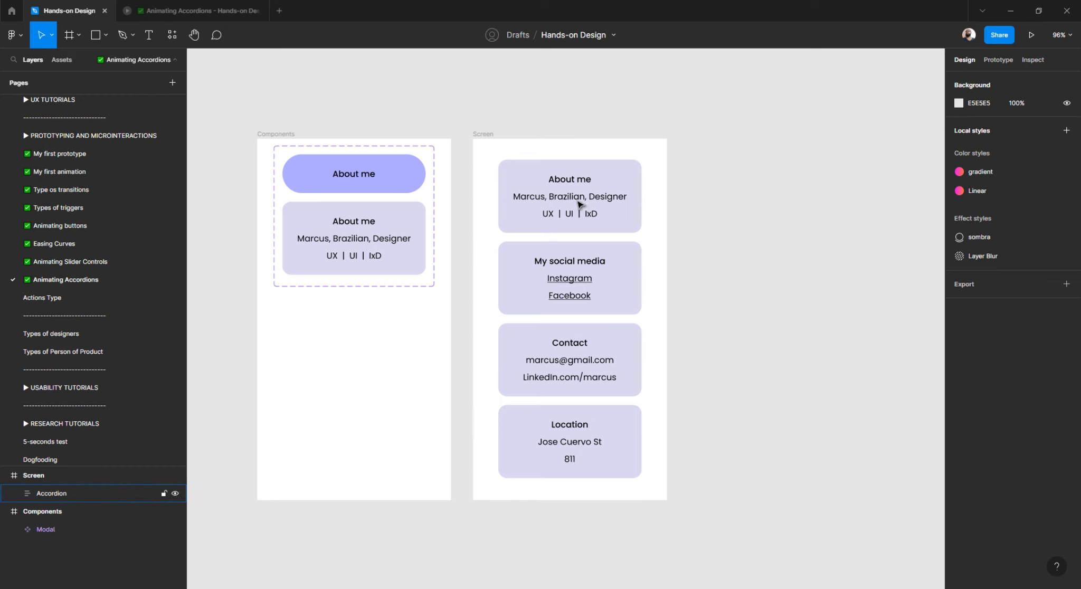
{"action": "left_click", "coordinate": [579, 205]}
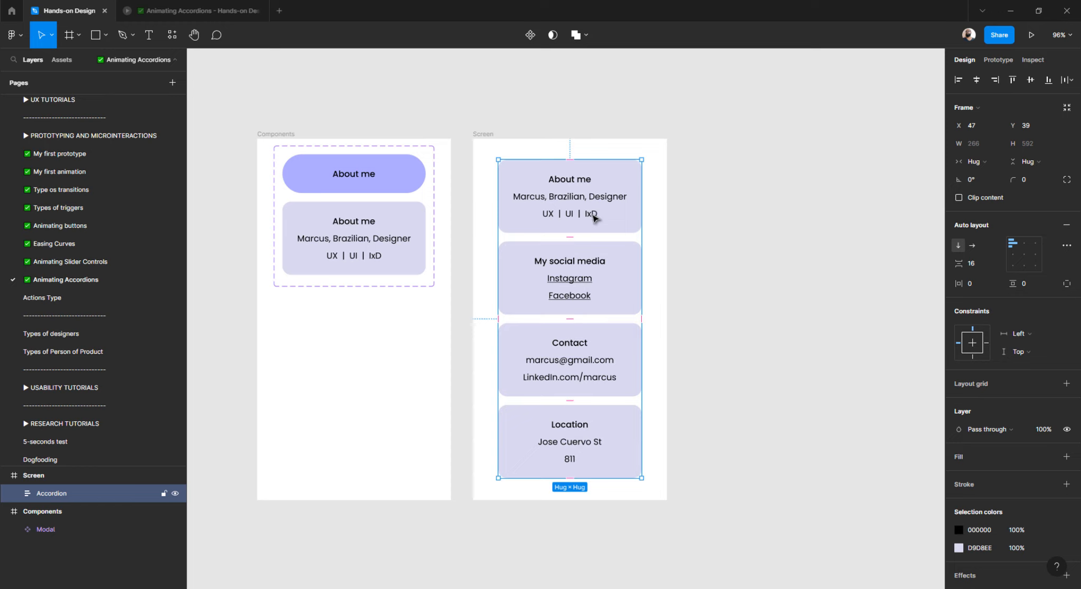
Set the About me, My social media, Contact and Location cards' Modal property to Collapsed.
{"action": "double_click", "coordinate": [591, 224]}
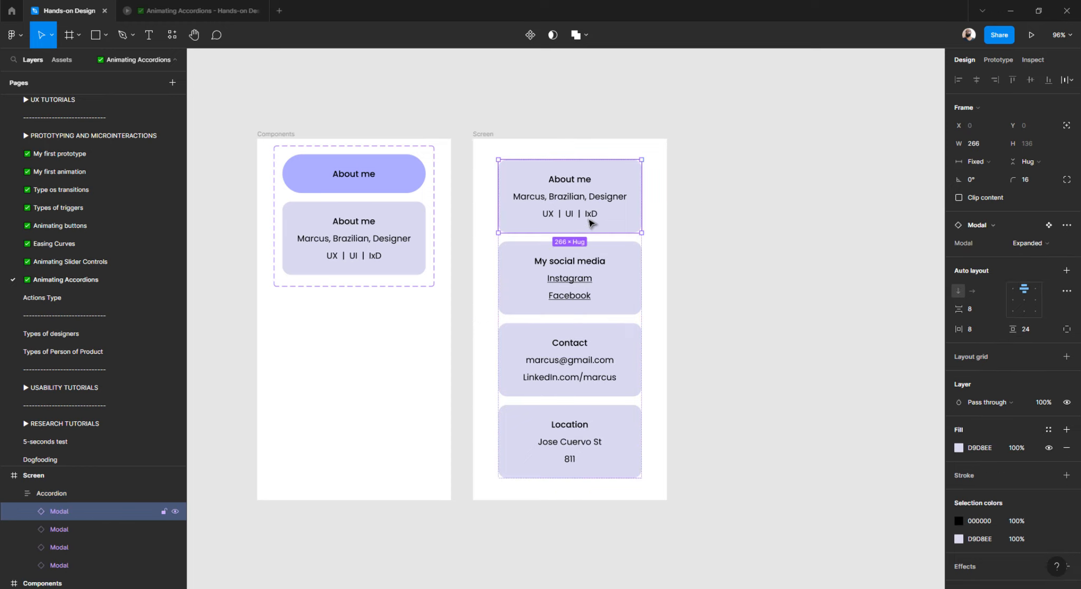
{"action": "left_click", "coordinate": [593, 270], "text": "shift"}
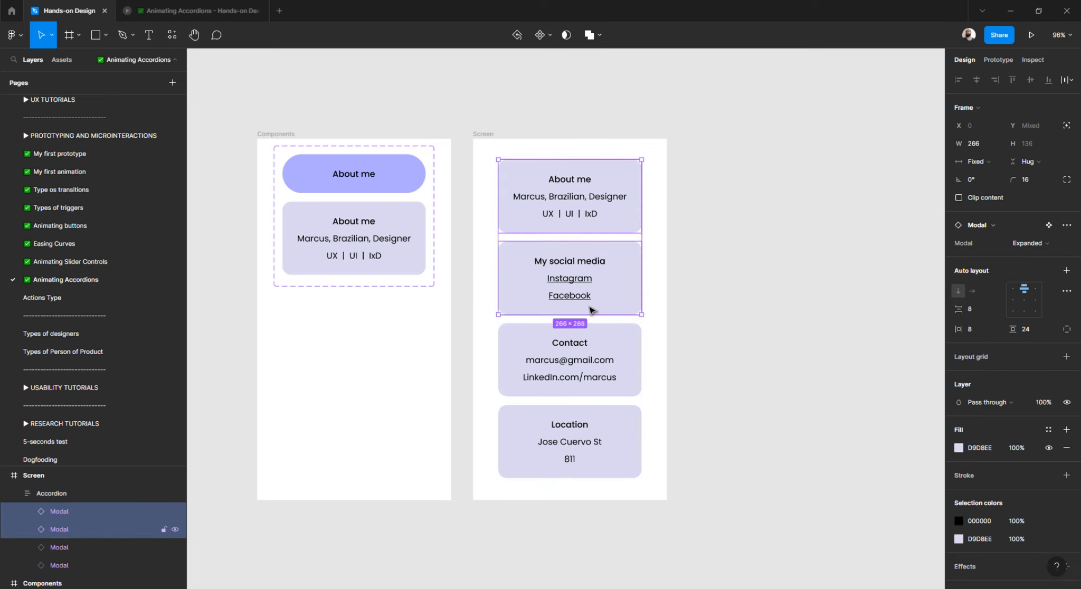
{"action": "left_click", "coordinate": [588, 352], "text": "shift"}
{"action": "left_click", "coordinate": [573, 436], "text": "shift"}
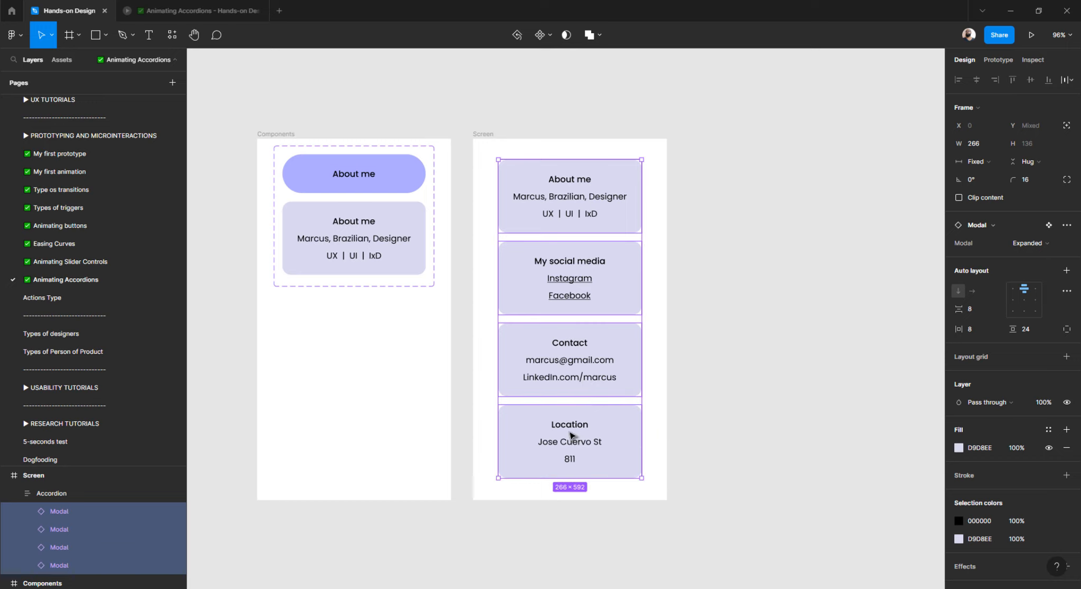
{"action": "left_click", "coordinate": [1029, 246]}
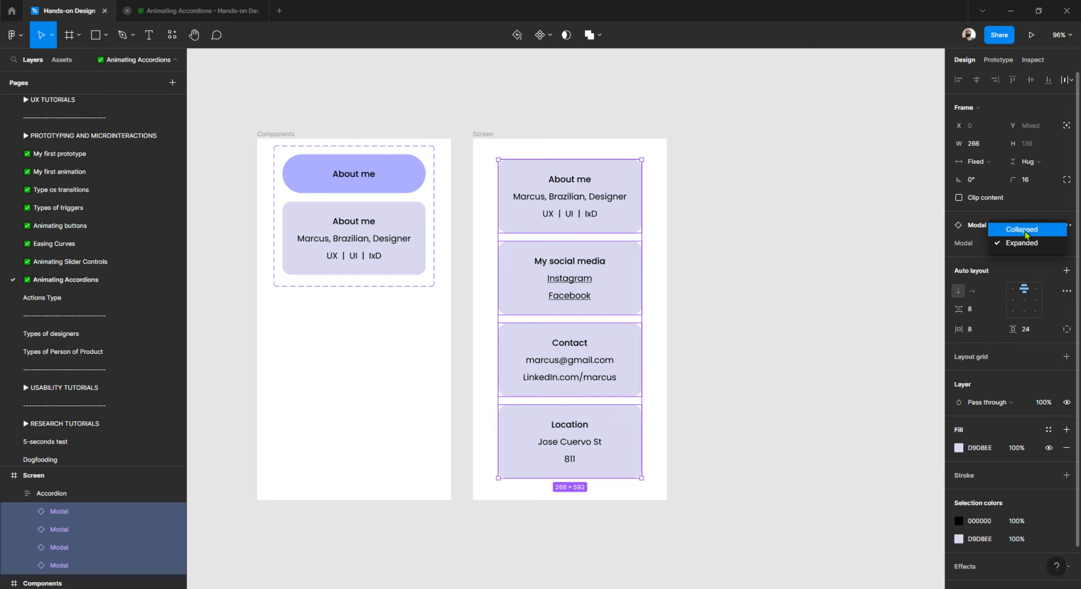
{"action": "left_click", "coordinate": [1026, 234]}
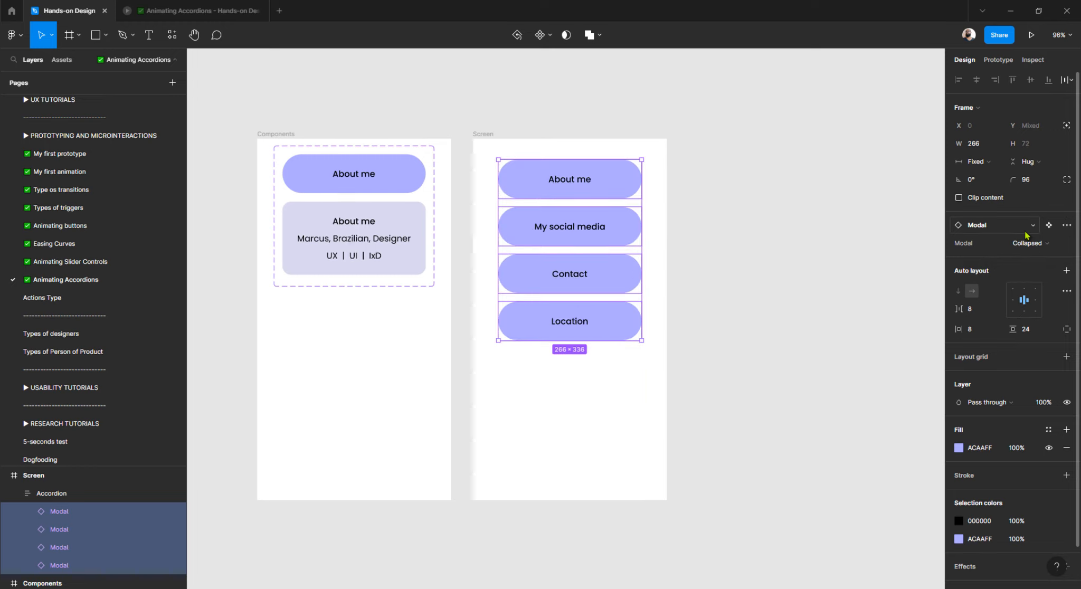
{"action": "left_click", "coordinate": [816, 244]}
{"action": "left_click", "coordinate": [489, 137]}
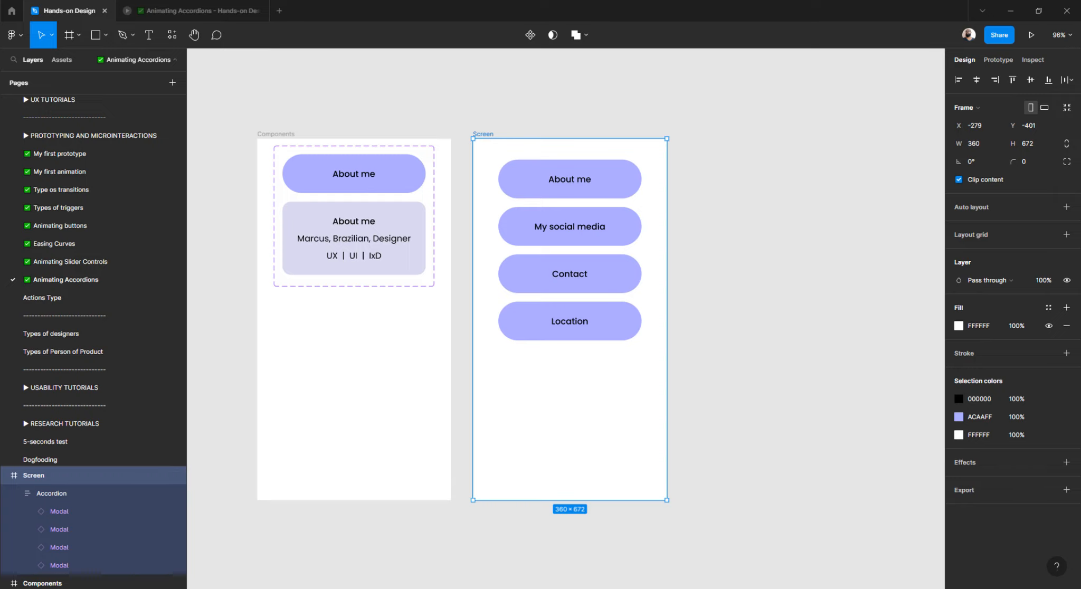
{"action": "left_click", "coordinate": [998, 60]}
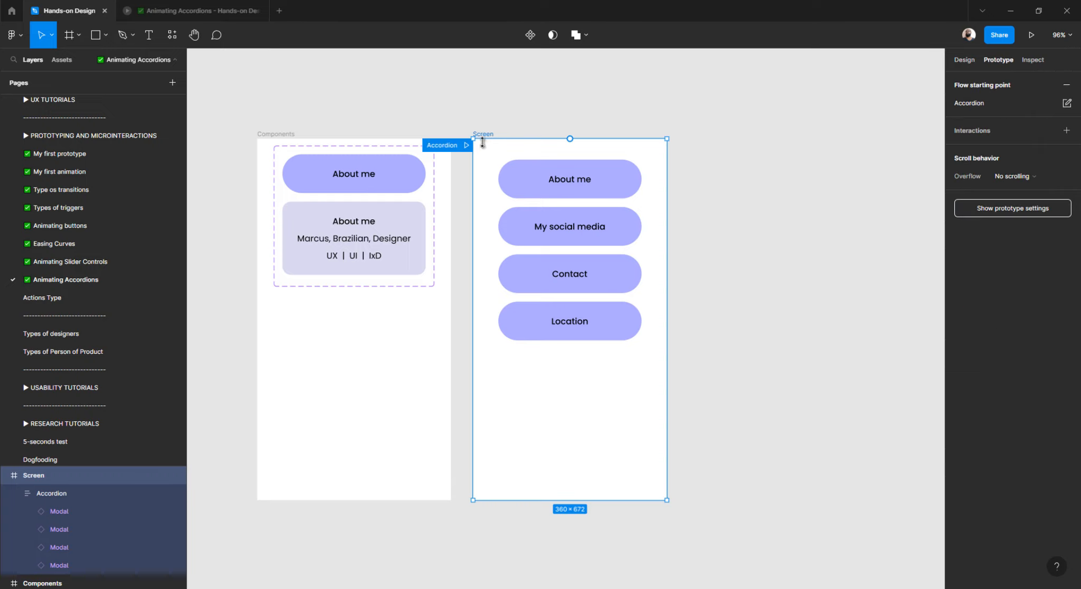
{"action": "left_click", "coordinate": [465, 150]}
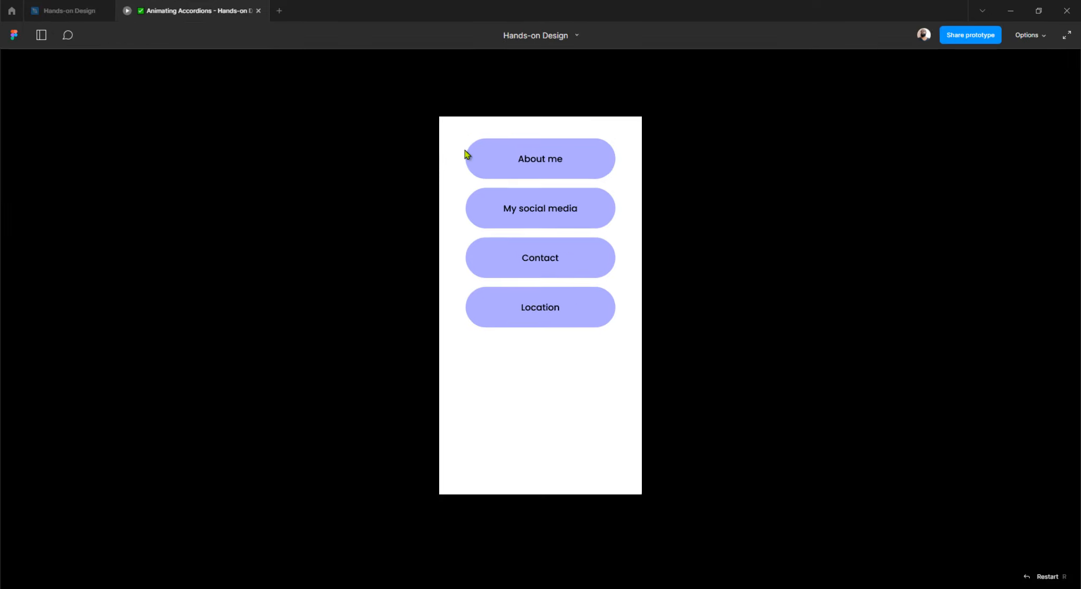
{"action": "left_click", "coordinate": [539, 173]}
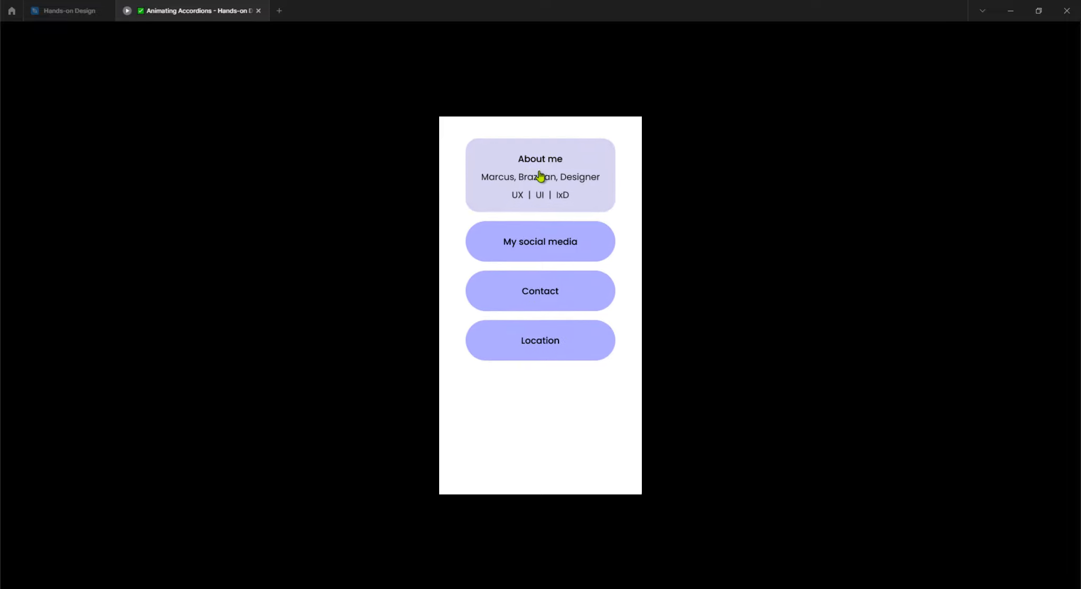
{"action": "left_click", "coordinate": [541, 246]}
{"action": "left_click", "coordinate": [541, 328]}
{"action": "left_click", "coordinate": [538, 399]}
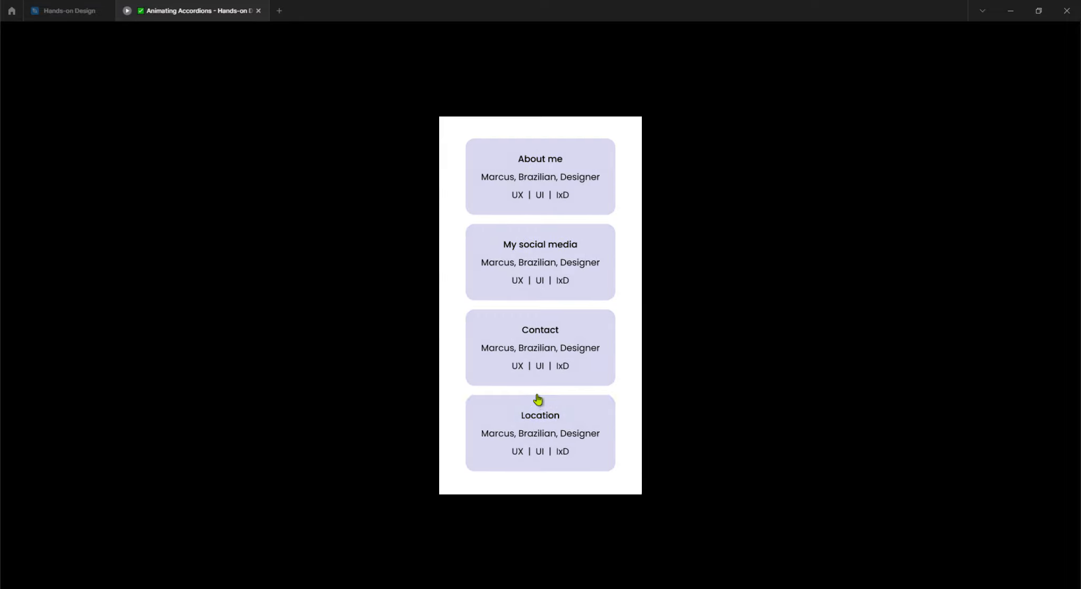
{"action": "left_click", "coordinate": [536, 400]}
{"action": "left_click", "coordinate": [538, 364]}
{"action": "left_click", "coordinate": [542, 256]}
{"action": "left_click", "coordinate": [543, 212]}
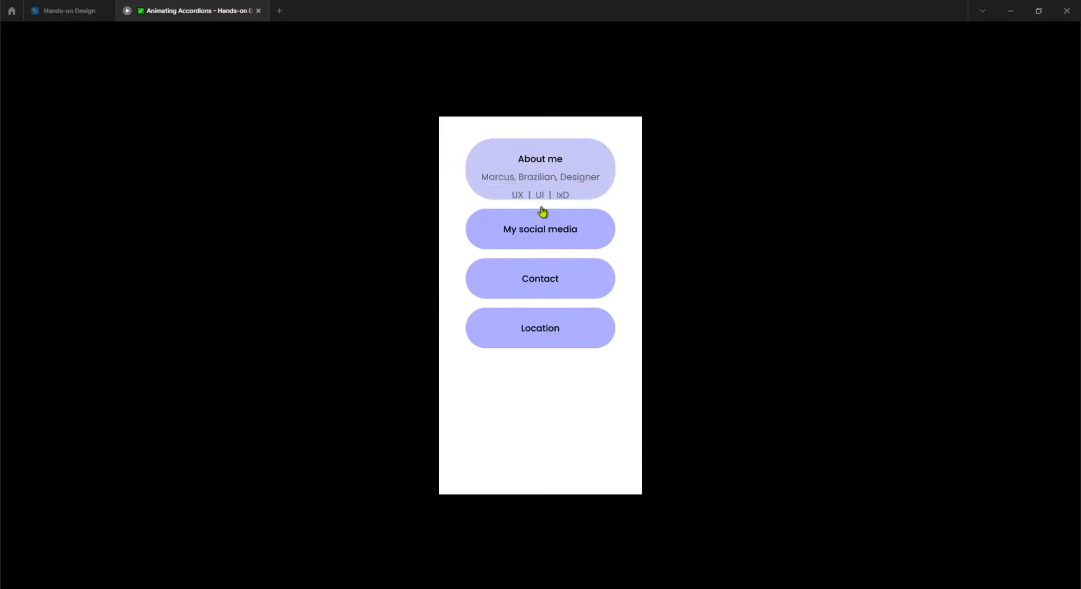
{"action": "left_click", "coordinate": [537, 273]}
{"action": "left_click", "coordinate": [537, 305]}
{"action": "left_click", "coordinate": [537, 308]}
{"action": "left_click", "coordinate": [537, 306]}
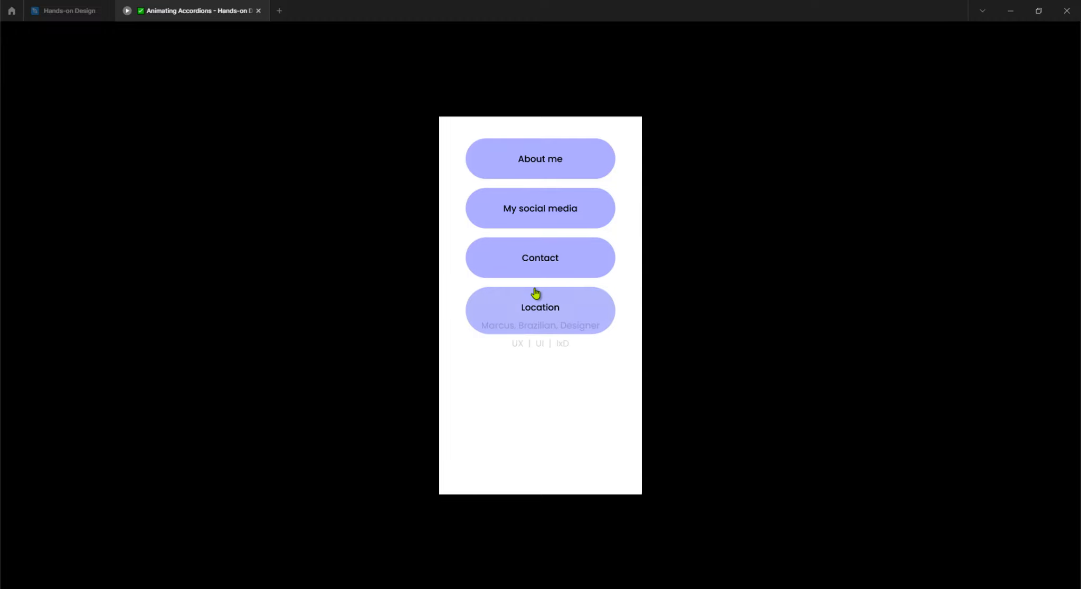
{"action": "left_click", "coordinate": [72, 15]}
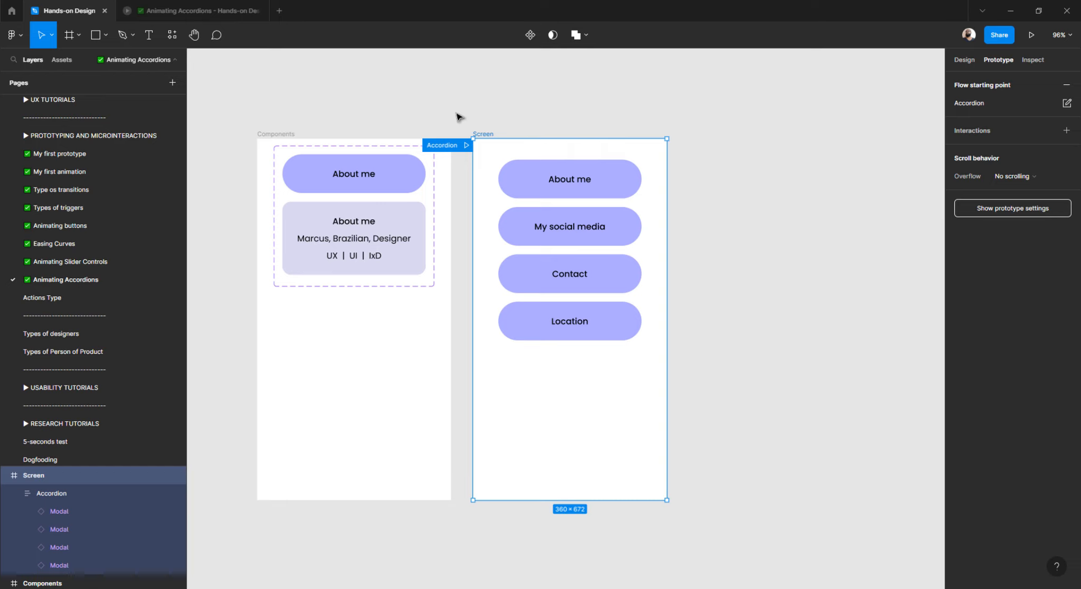
Change the Modal's expand interaction trigger to Mouse enter.
{"action": "scroll", "coordinate": [364, 210], "scroll_direction": "left", "scroll_amount": 1}
{"action": "scroll", "coordinate": [364, 200], "scroll_direction": "up", "scroll_amount": 3}
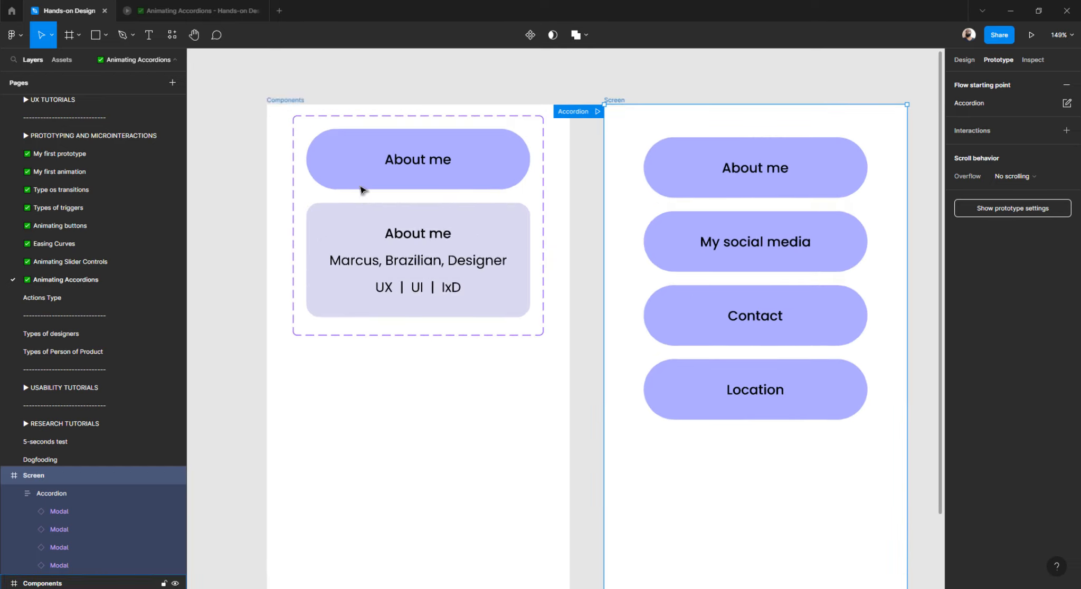
{"action": "scroll", "coordinate": [353, 130], "scroll_direction": "up", "scroll_amount": 2}
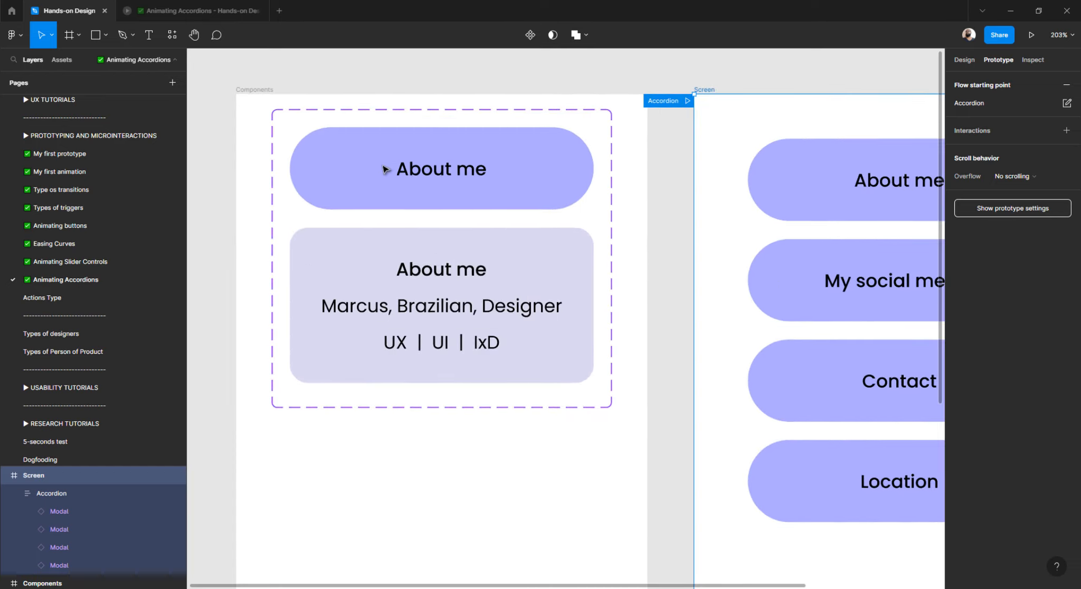
{"action": "left_click", "coordinate": [380, 169]}
{"action": "scroll", "coordinate": [441, 222], "scroll_direction": "up", "scroll_amount": 4}
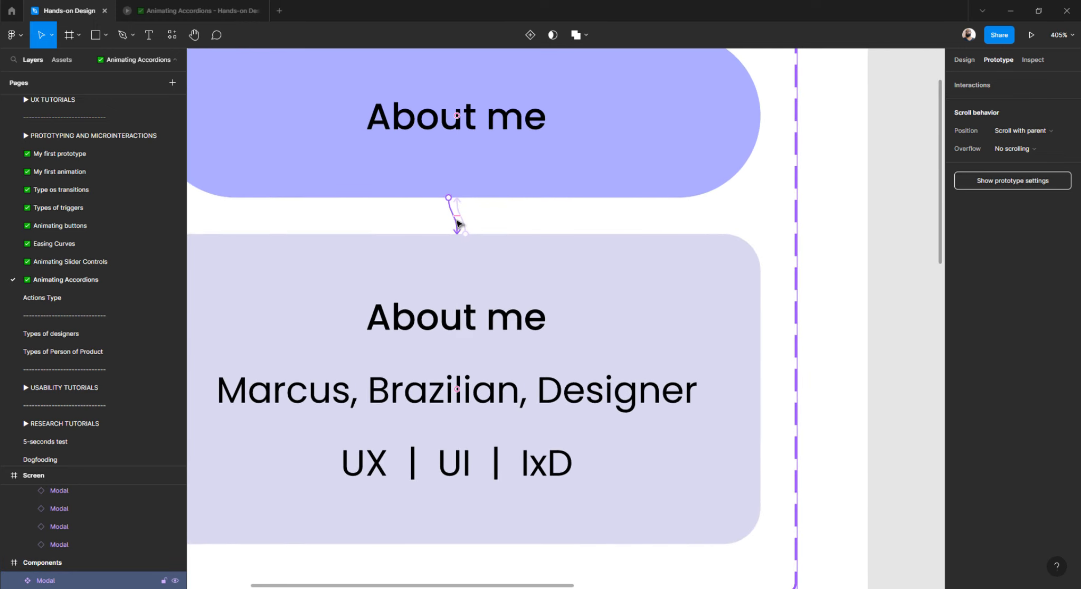
{"action": "left_click", "coordinate": [457, 222]}
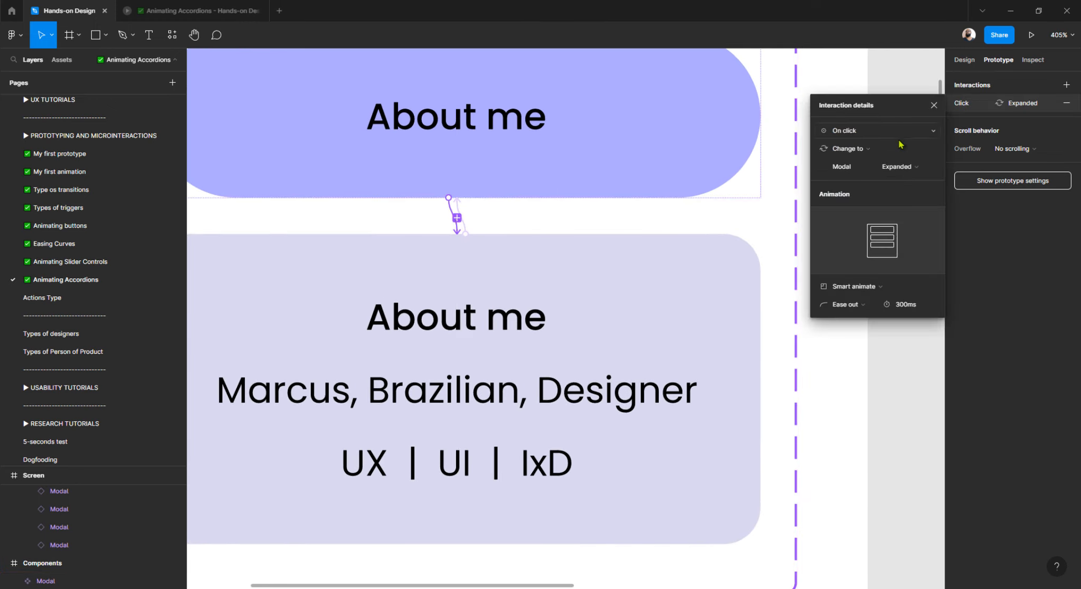
{"action": "left_click", "coordinate": [872, 132]}
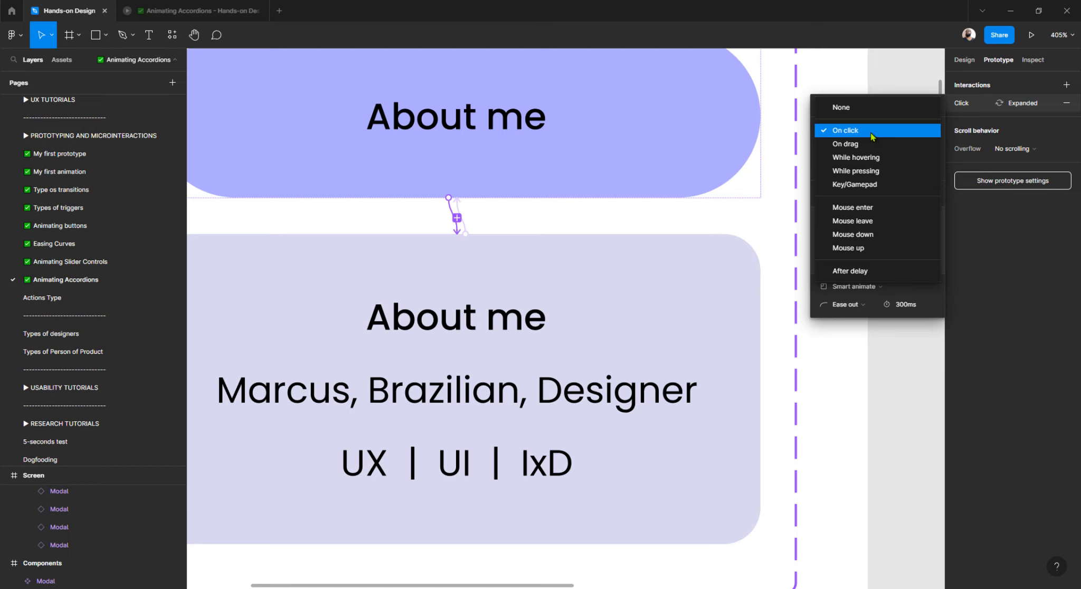
{"action": "left_click", "coordinate": [870, 208]}
Change the collapse interaction trigger to Mouse leave and launch the Screen prototype preview.
{"action": "left_click", "coordinate": [465, 231]}
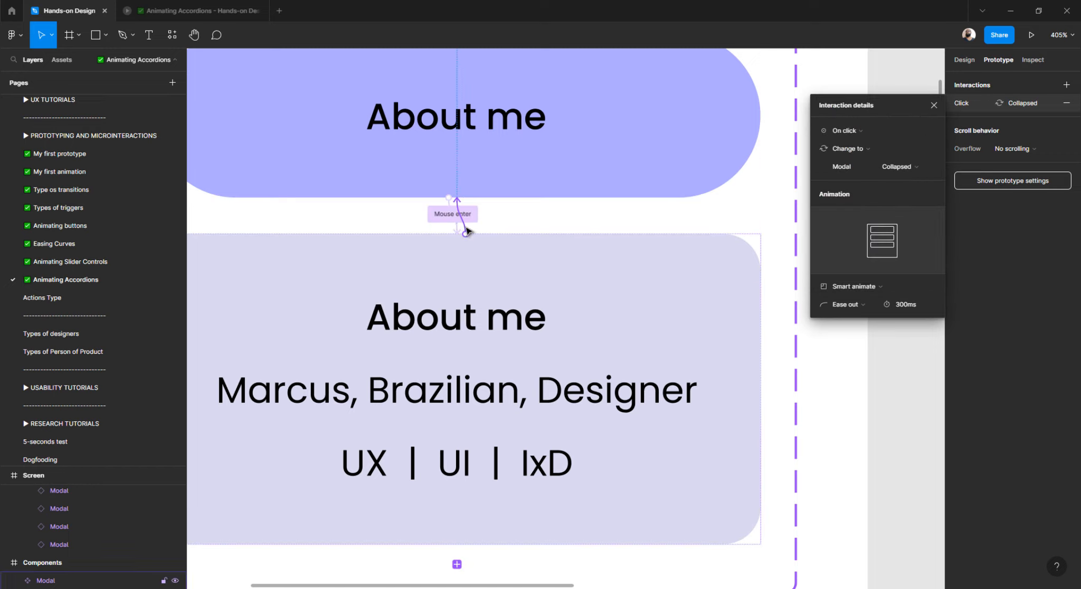
{"action": "left_click", "coordinate": [861, 140]}
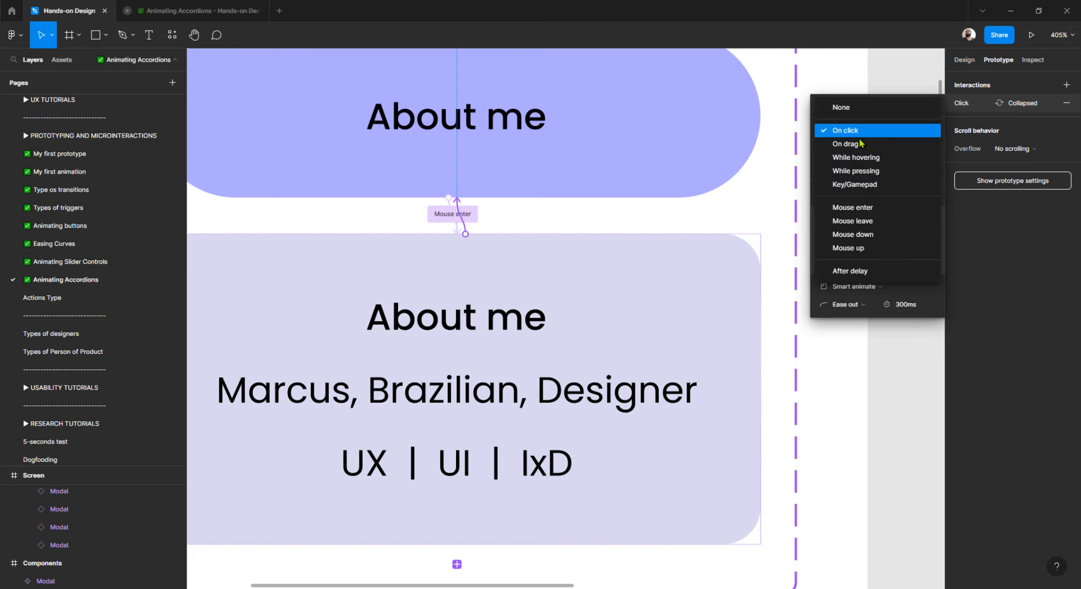
{"action": "left_click", "coordinate": [868, 227]}
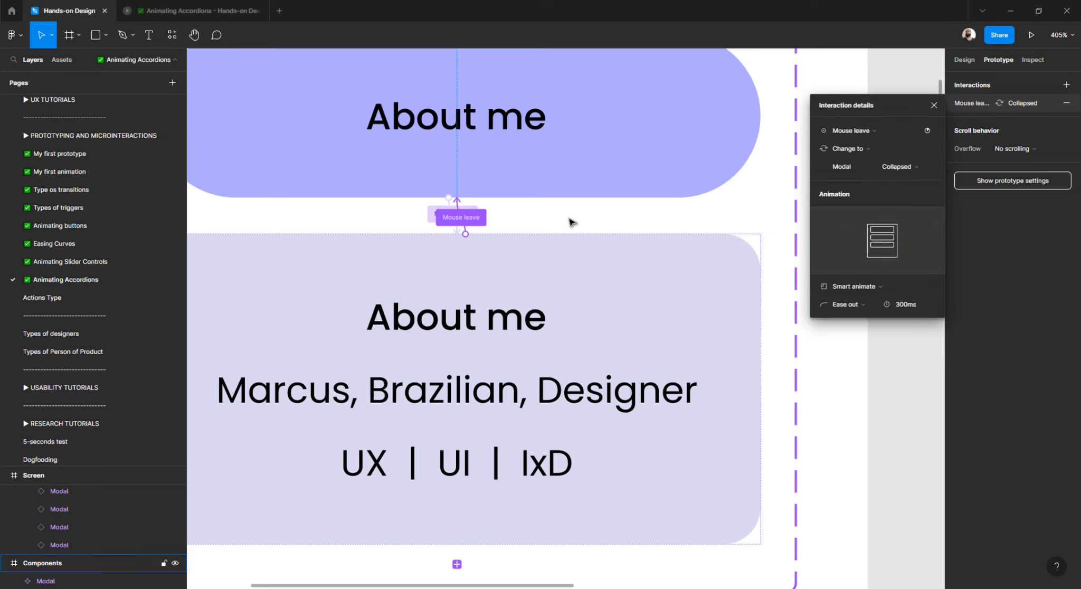
{"action": "scroll", "coordinate": [571, 221], "scroll_direction": "down", "scroll_amount": 5}
{"action": "scroll", "coordinate": [569, 215], "scroll_direction": "right", "scroll_amount": 3}
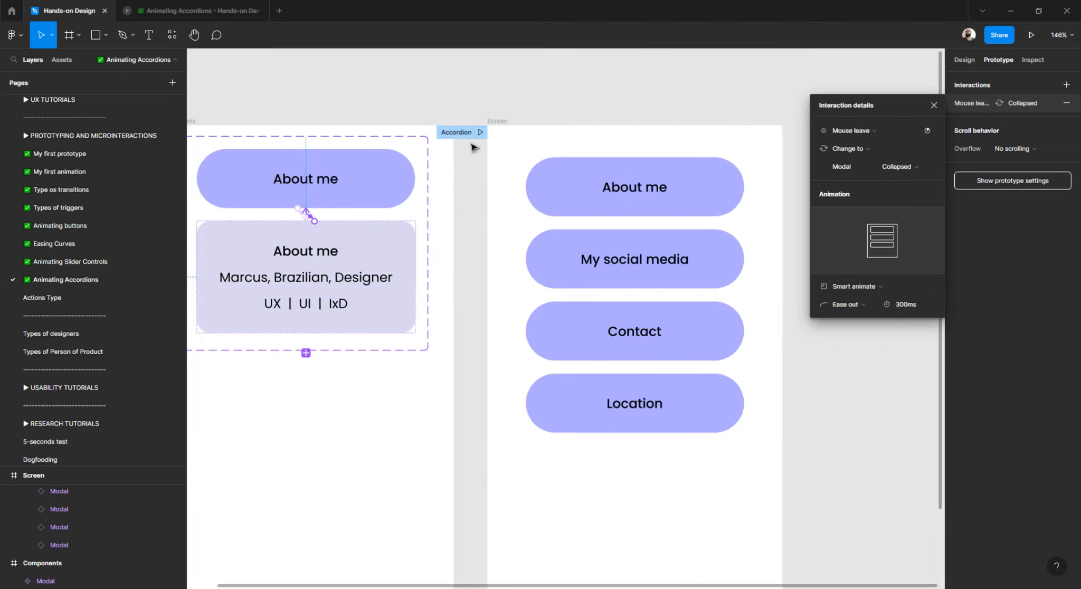
{"action": "left_click", "coordinate": [481, 133]}
Try the About me and other accordion items in the preview, then go back to the editor.
{"action": "left_click", "coordinate": [485, 153]}
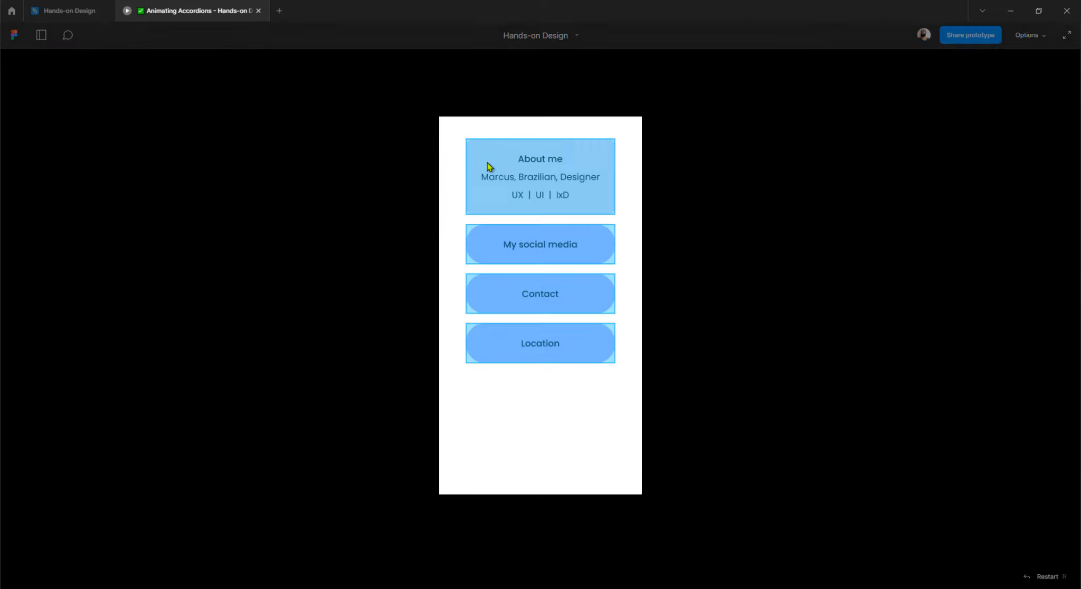
{"action": "mouse_move", "coordinate": [544, 165]}
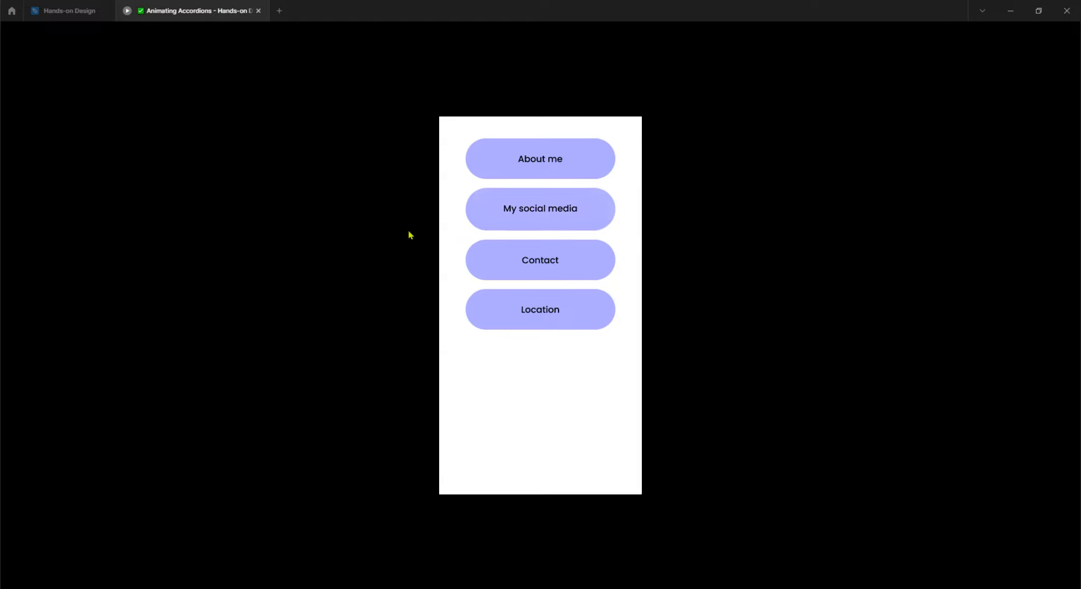
{"action": "mouse_move", "coordinate": [521, 273]}
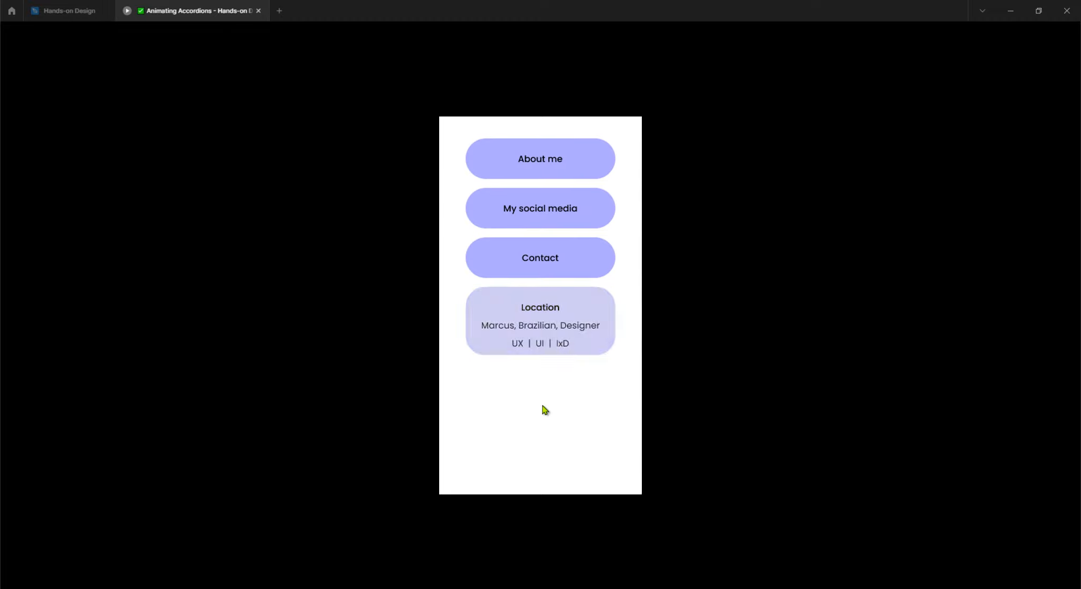
{"action": "left_click", "coordinate": [73, 18]}
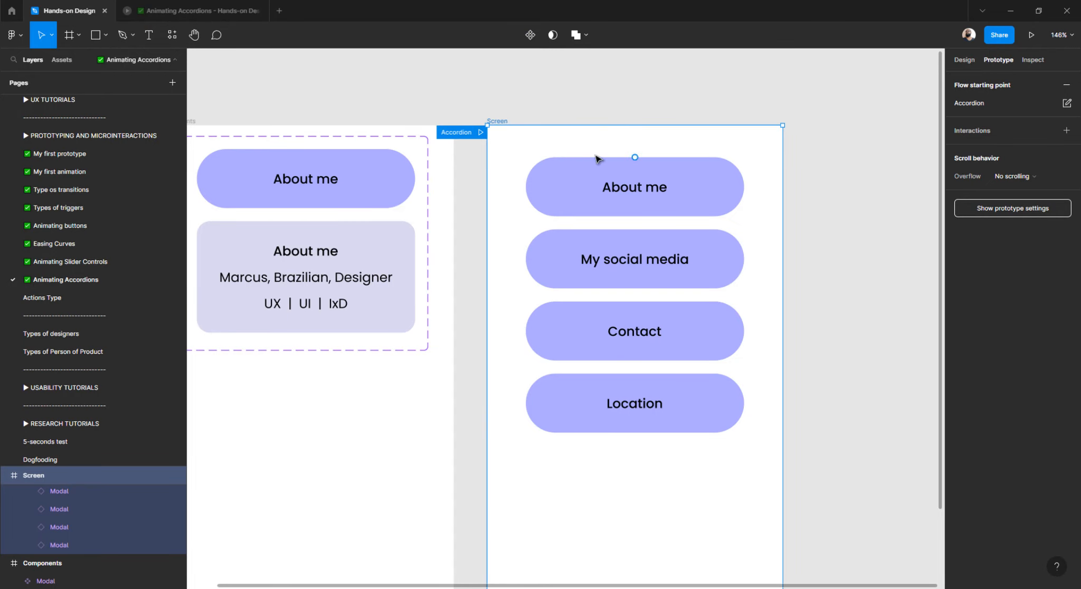
Set corner radius 0 on both the Collapsed and Expanded Modal variants.
{"action": "left_click", "coordinate": [593, 112]}
{"action": "left_click", "coordinate": [365, 190]}
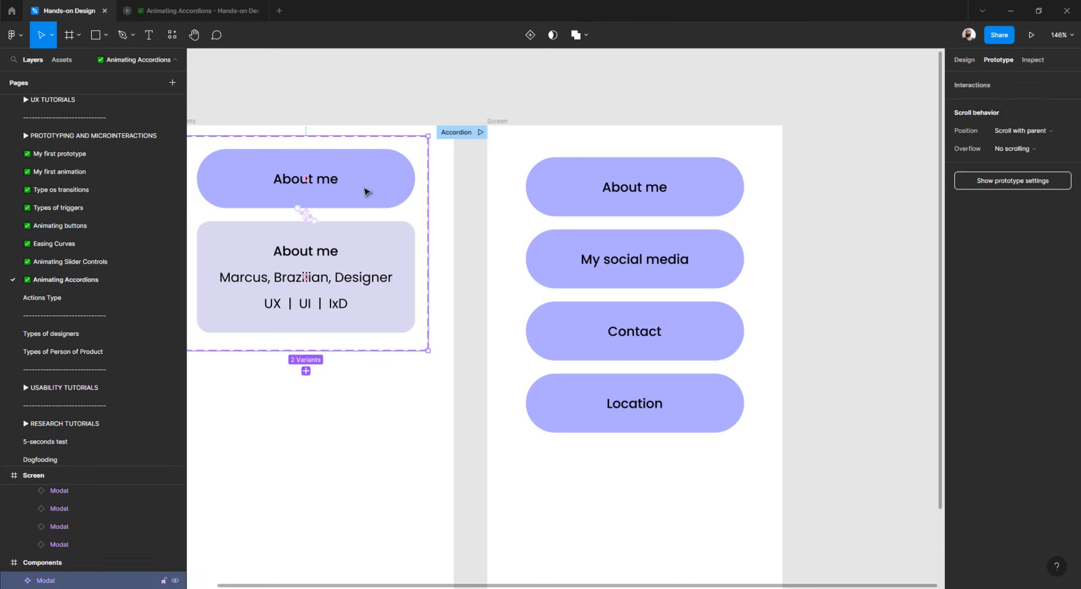
{"action": "left_click", "coordinate": [968, 61]}
{"action": "left_click", "coordinate": [1032, 182]}
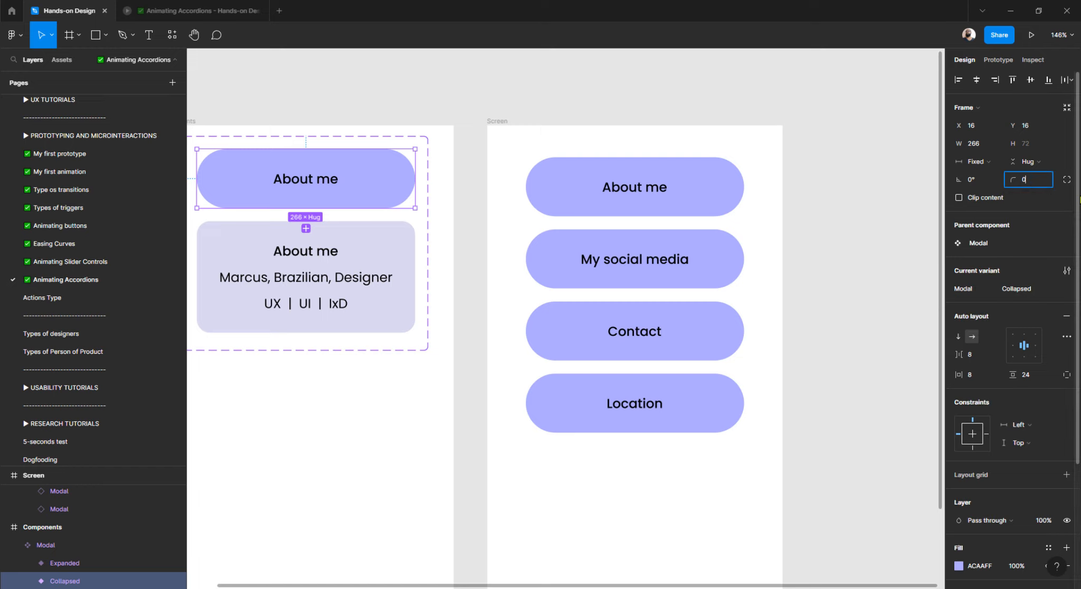
{"action": "type", "text": "0"}
{"action": "key", "text": "Return"}
{"action": "left_click", "coordinate": [394, 242]}
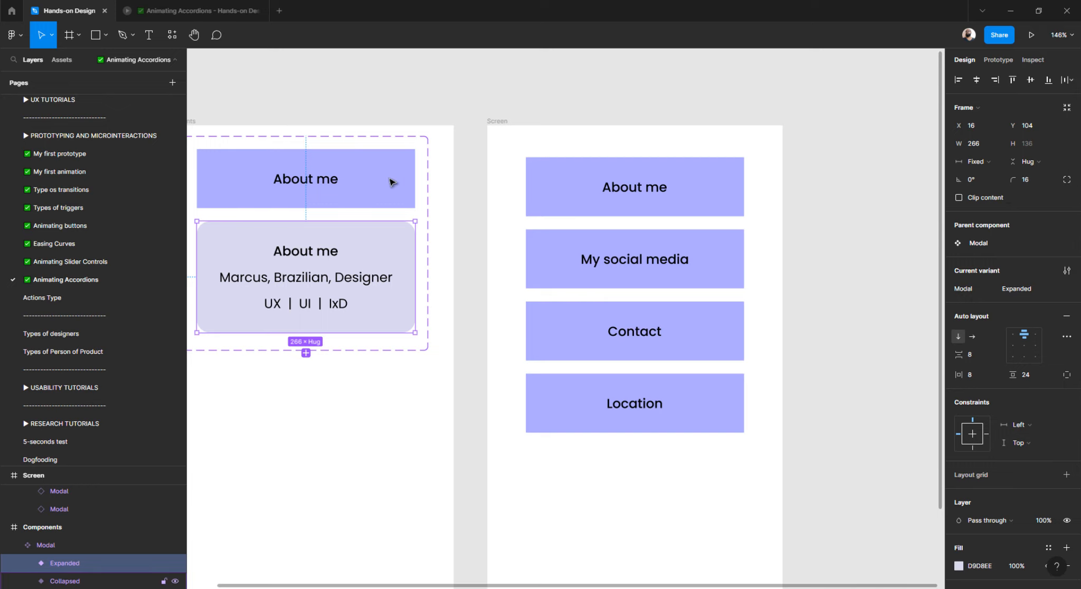
{"action": "scroll", "coordinate": [390, 182], "scroll_direction": "left", "scroll_amount": 2}
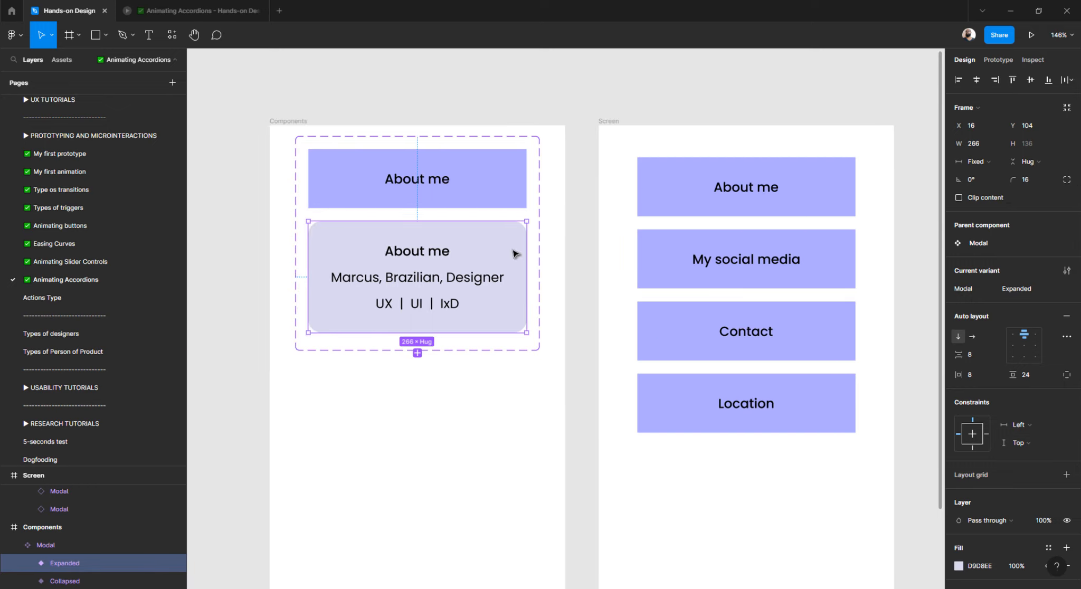
{"action": "left_click", "coordinate": [1043, 184]}
{"action": "type", "text": "0"}
{"action": "key", "text": "Return"}
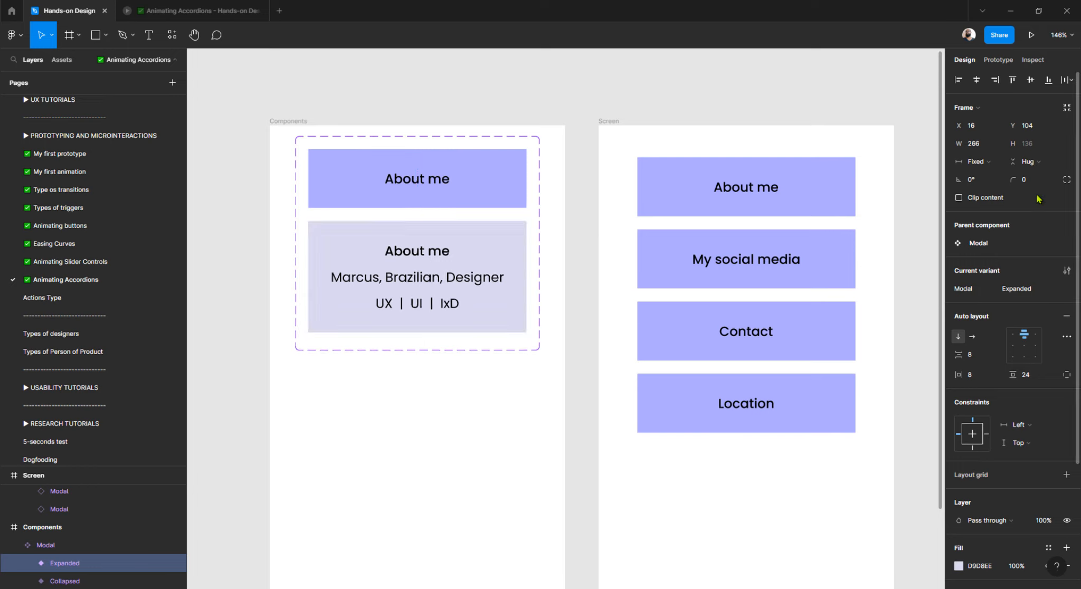
Set the Accordion frame's auto-layout spacing between items to 0.
{"action": "left_click", "coordinate": [703, 102]}
{"action": "left_click", "coordinate": [693, 191]}
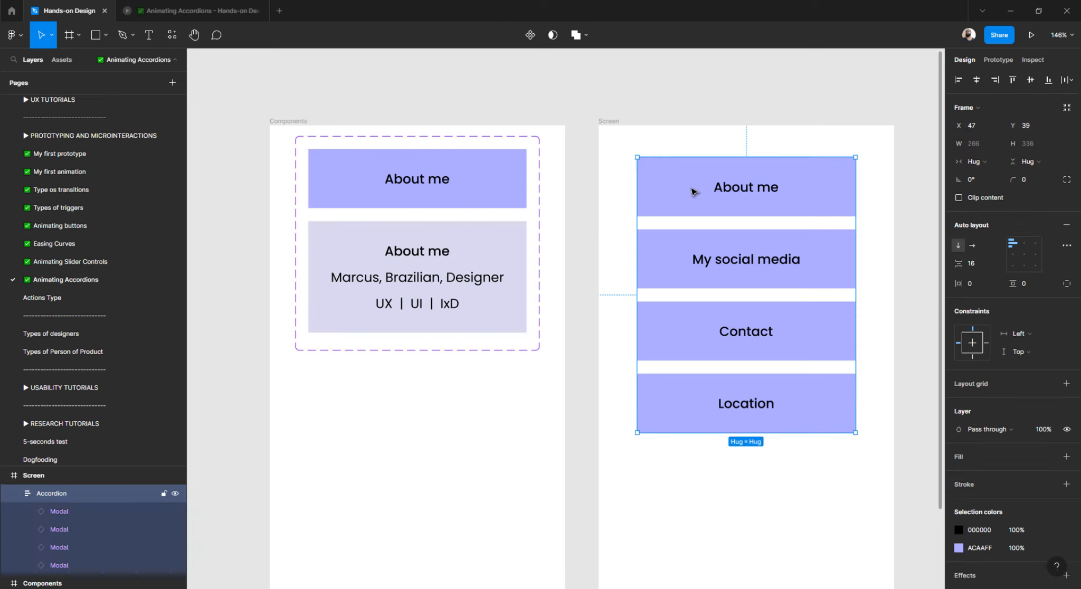
{"action": "left_click", "coordinate": [993, 269]}
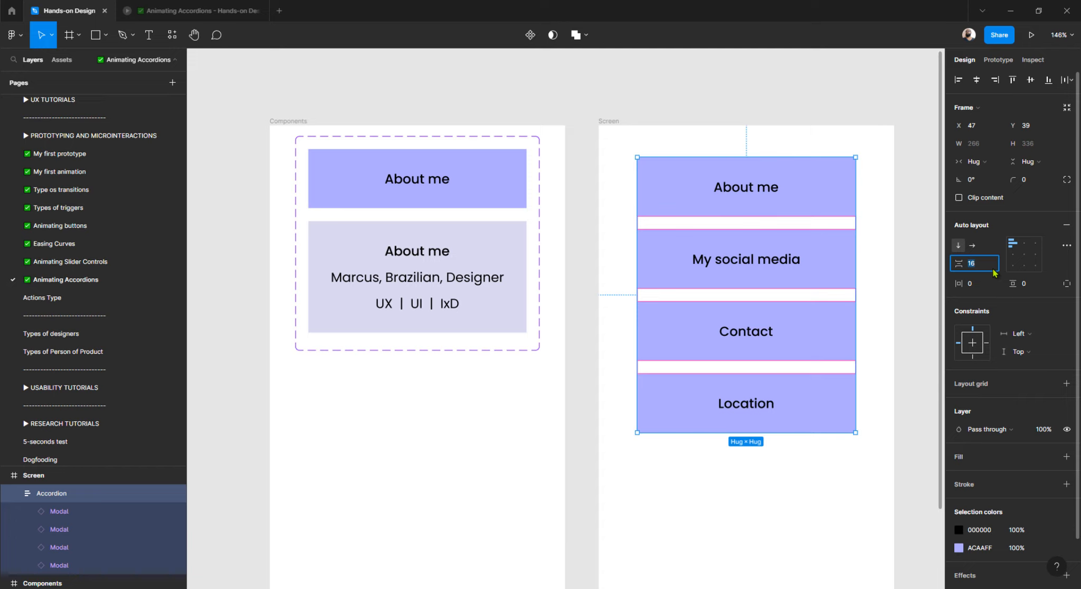
{"action": "type", "text": "0"}
{"action": "key", "text": "Return"}
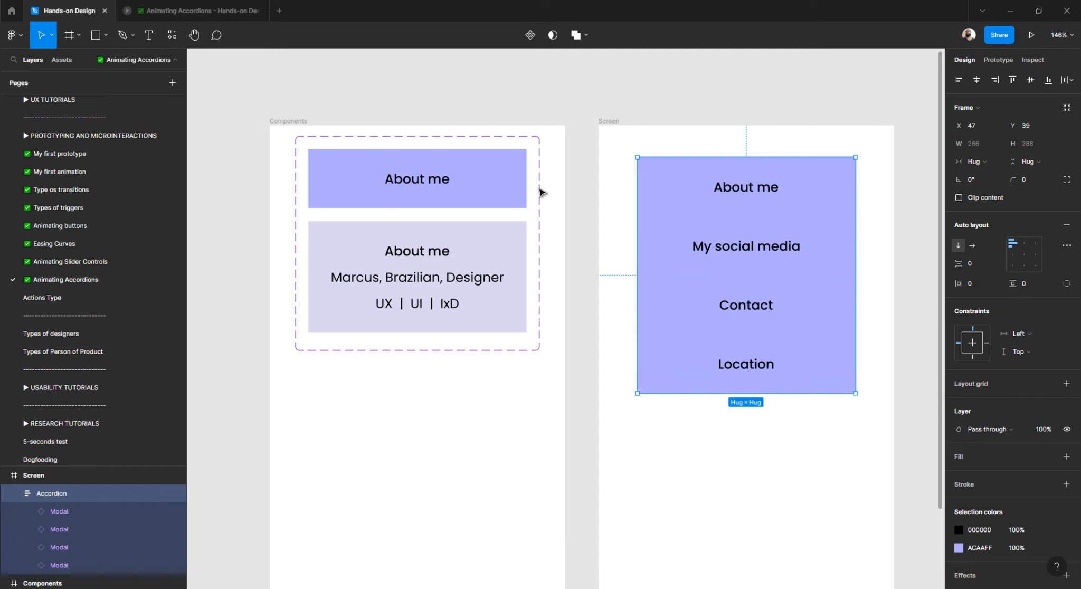
{"action": "left_click", "coordinate": [610, 121]}
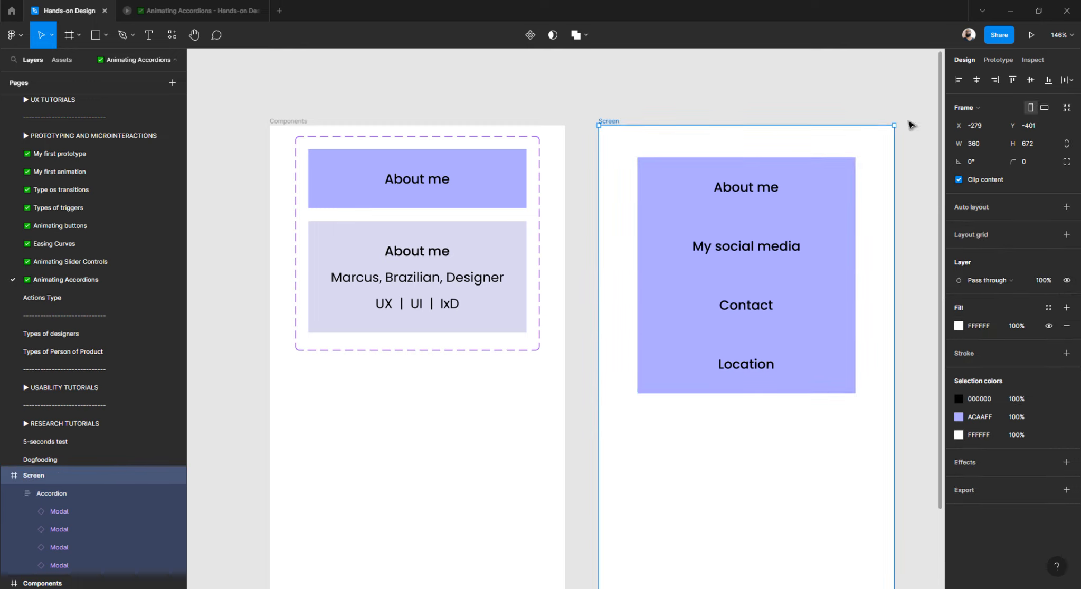
{"action": "left_click", "coordinate": [997, 62]}
Preview Screen, repeatedly expanding and collapsing About me, My social media, Contact and Location, then return to editing.
{"action": "left_click", "coordinate": [594, 133]}
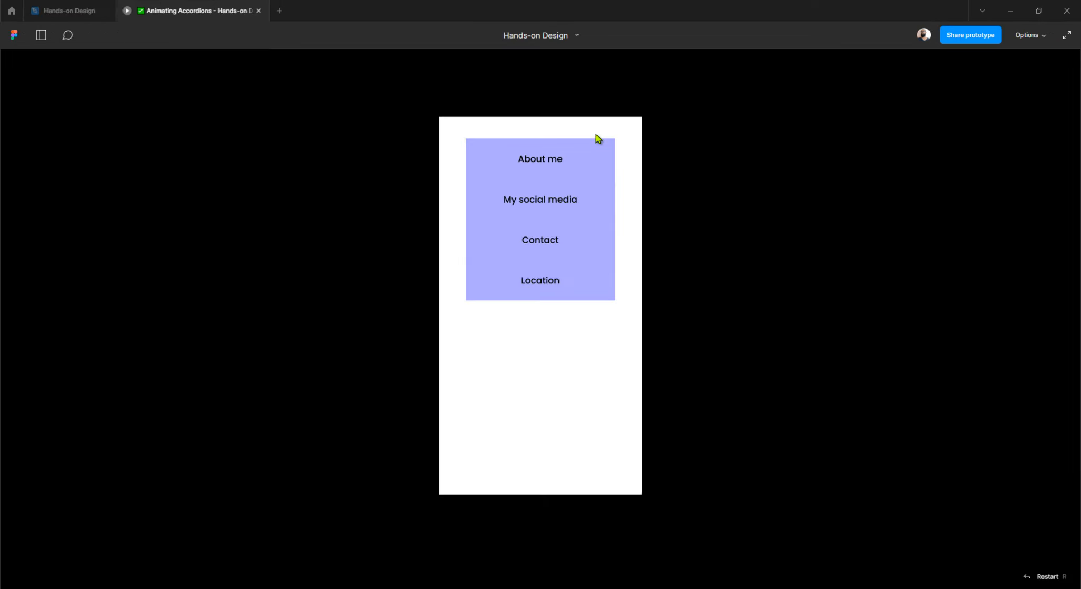
{"action": "left_click", "coordinate": [548, 163]}
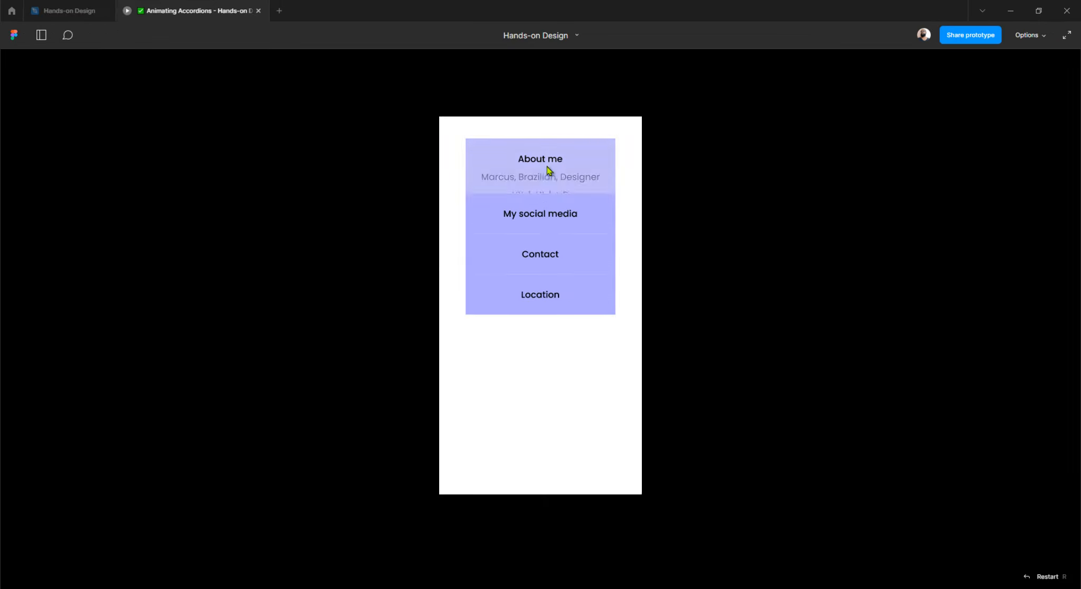
{"action": "left_click", "coordinate": [544, 221]}
{"action": "left_click", "coordinate": [538, 264]}
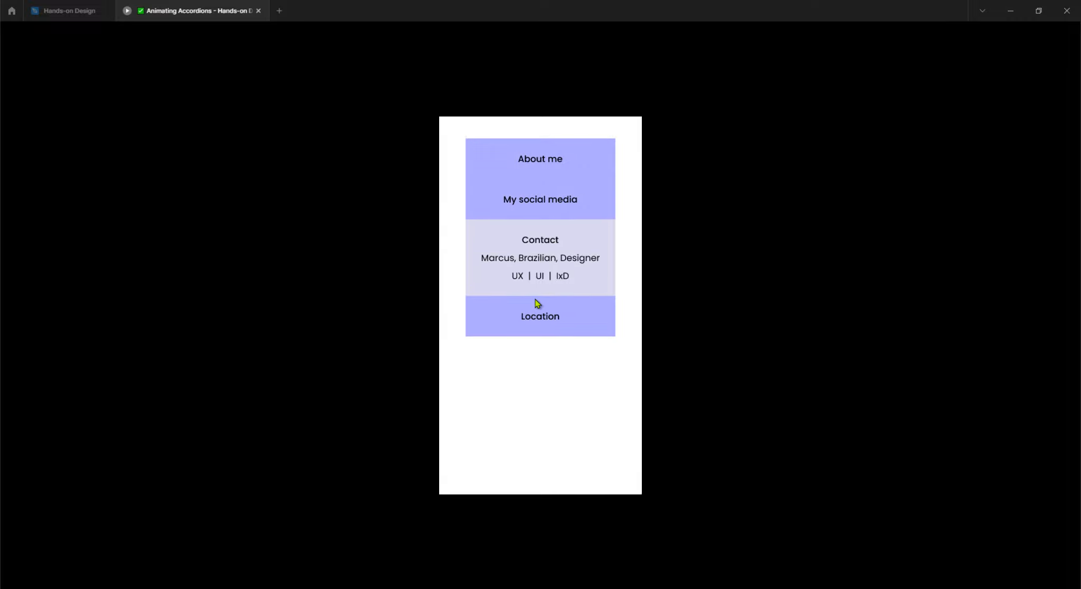
{"action": "left_click", "coordinate": [536, 302]}
{"action": "left_click", "coordinate": [541, 242]}
{"action": "left_click", "coordinate": [544, 205]}
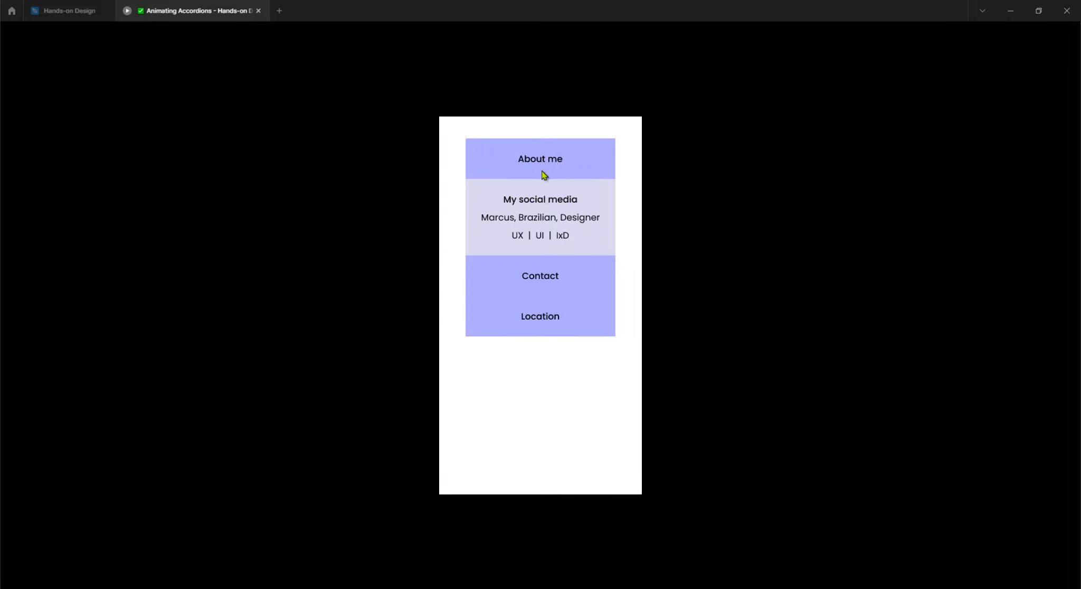
{"action": "left_click", "coordinate": [542, 174]}
{"action": "left_click", "coordinate": [537, 222]}
{"action": "left_click", "coordinate": [536, 261]}
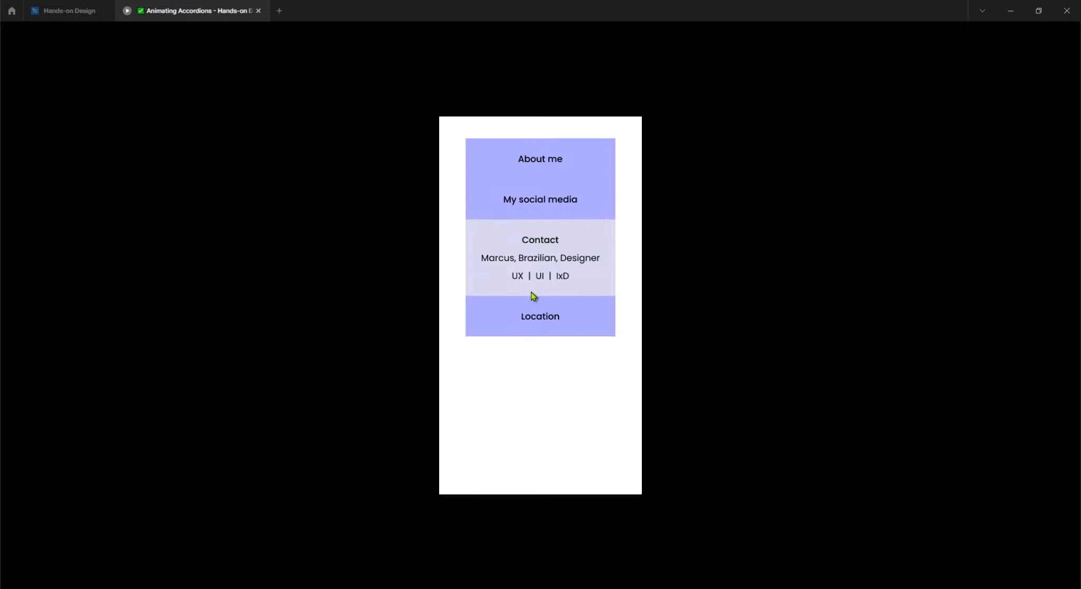
{"action": "left_click", "coordinate": [533, 298]}
{"action": "left_click", "coordinate": [535, 235]}
{"action": "left_click", "coordinate": [536, 203]}
{"action": "left_click", "coordinate": [536, 169]}
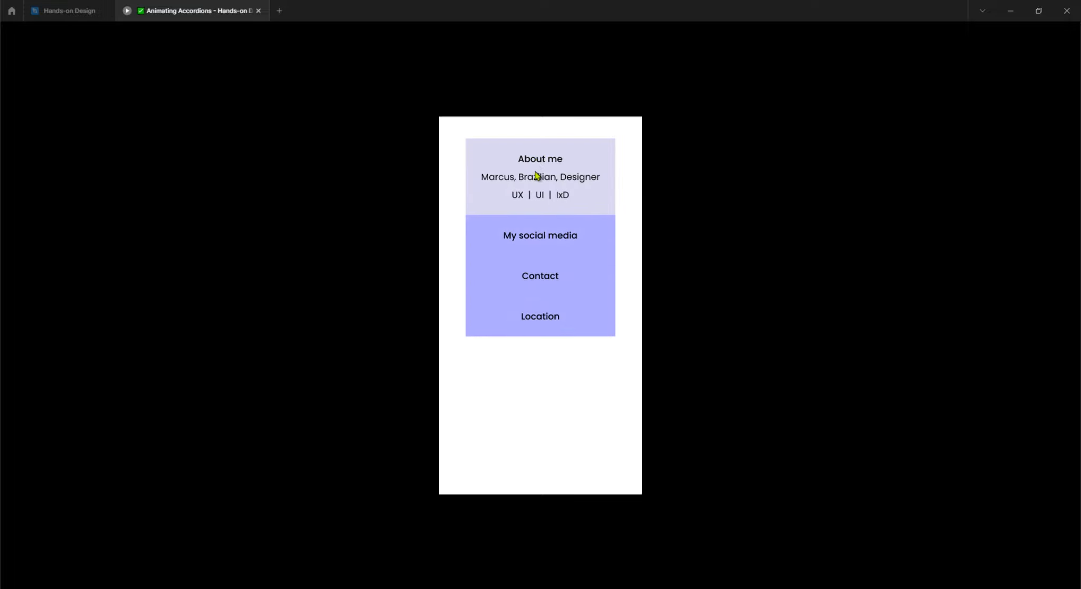
{"action": "left_click", "coordinate": [536, 235]}
{"action": "left_click", "coordinate": [536, 275]}
{"action": "left_click", "coordinate": [537, 316]}
{"action": "left_click", "coordinate": [550, 154]}
{"action": "left_click", "coordinate": [550, 154]}
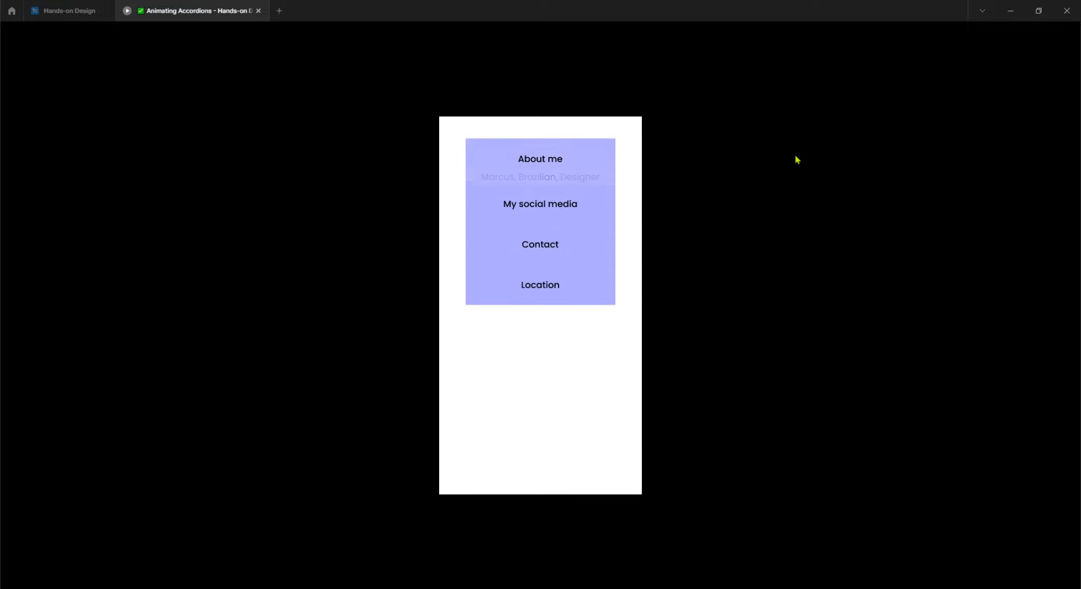
{"action": "left_click", "coordinate": [558, 172]}
{"action": "left_click", "coordinate": [557, 171]}
{"action": "left_click", "coordinate": [606, 200]}
{"action": "left_click", "coordinate": [542, 244]}
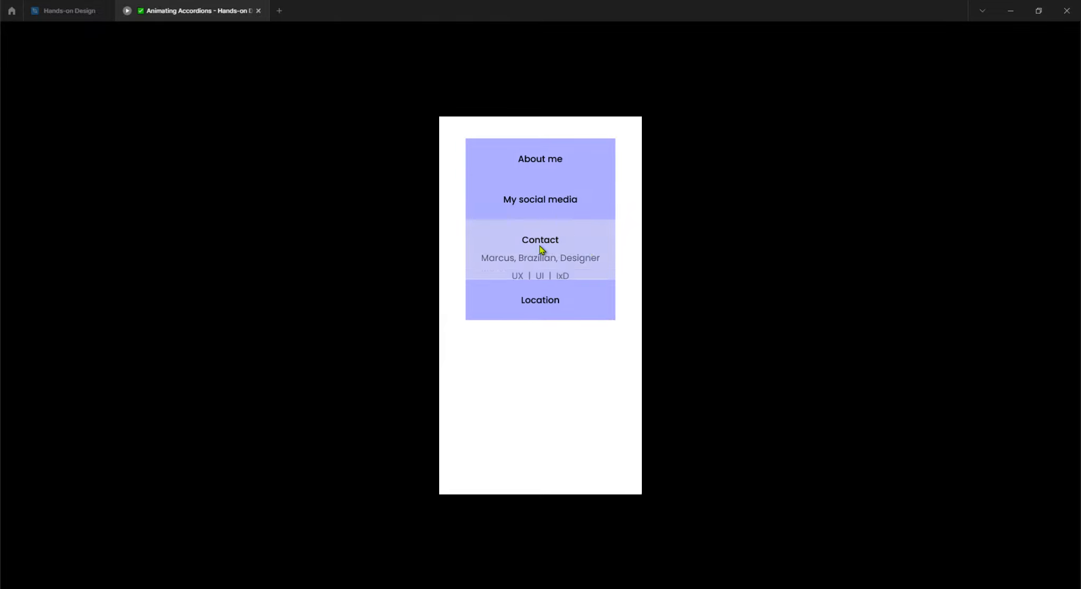
{"action": "left_click", "coordinate": [551, 282]}
{"action": "left_click", "coordinate": [551, 283]}
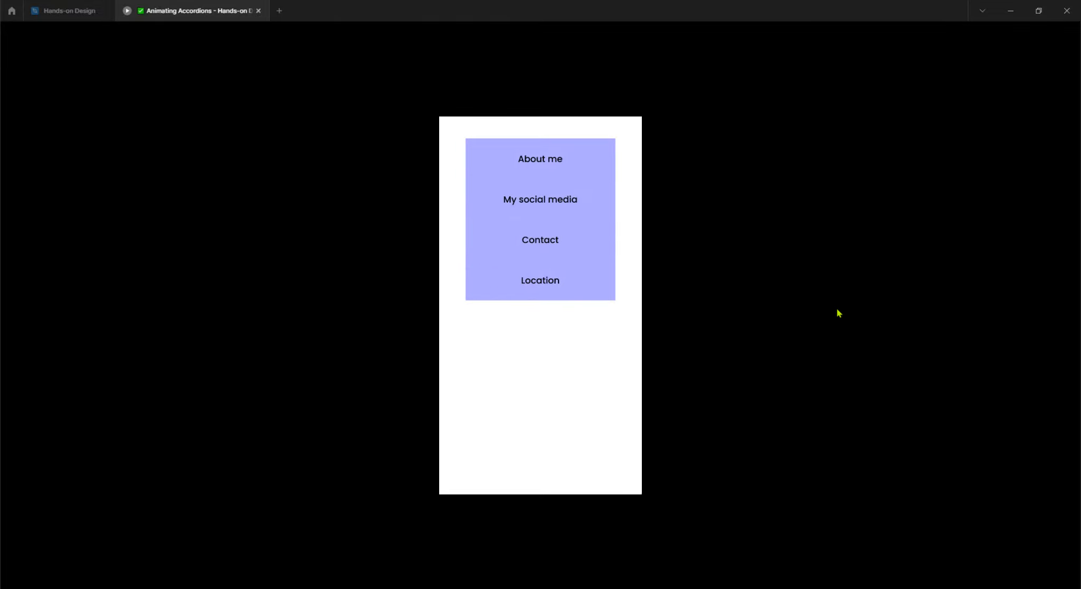
{"action": "left_click", "coordinate": [70, 10]}
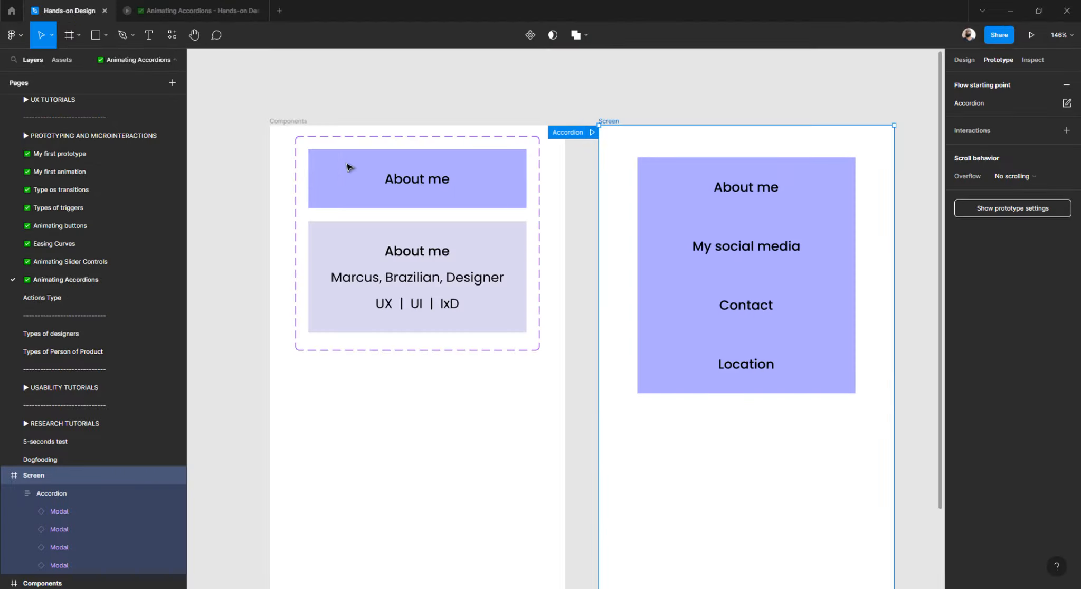
Drag the Screen frame below the Components frame, then select the Components frame.
{"action": "scroll", "coordinate": [438, 103], "scroll_direction": "down", "scroll_amount": 5}
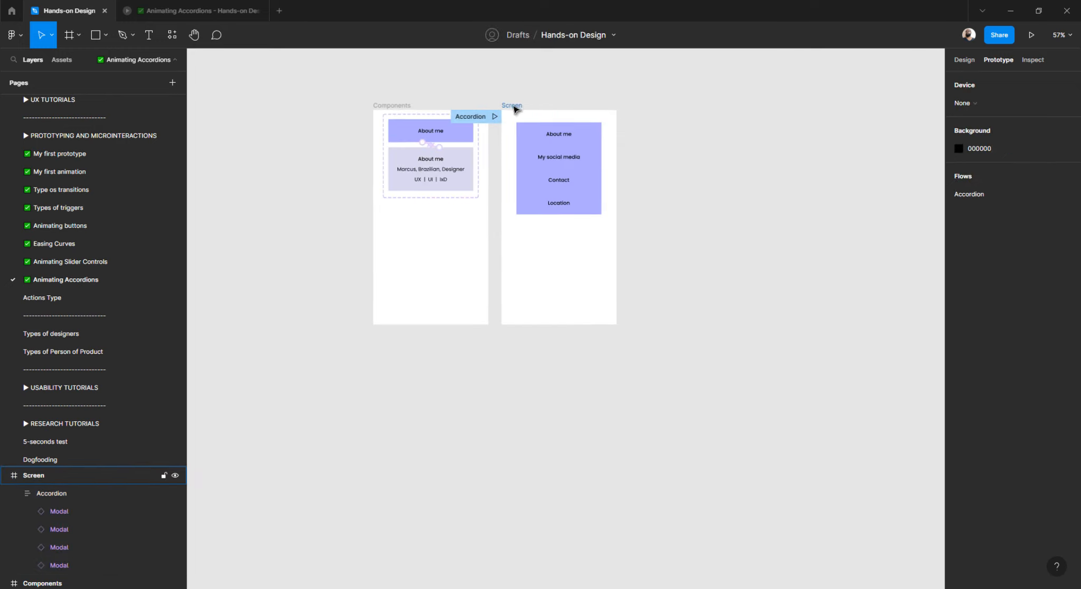
{"action": "left_click_drag", "start_coordinate": [513, 108], "coordinate": [382, 336]}
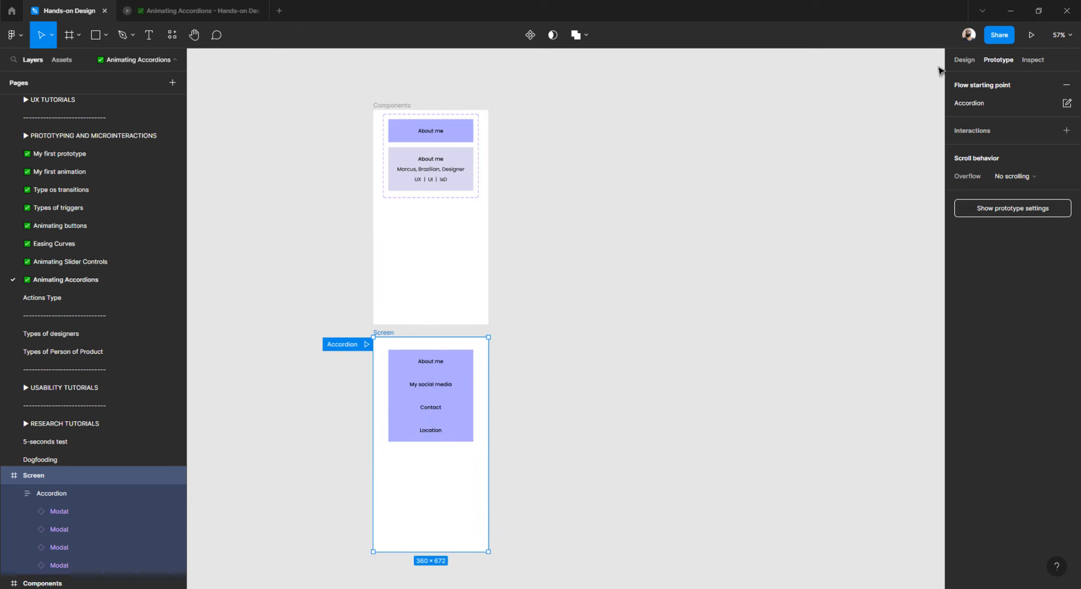
{"action": "left_click", "coordinate": [958, 64]}
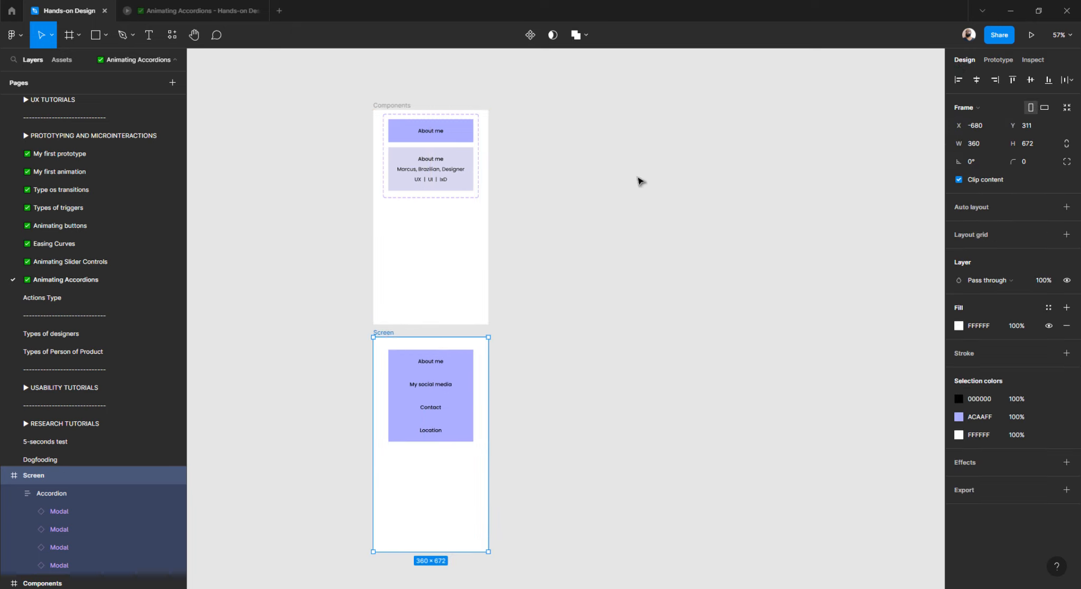
{"action": "scroll", "coordinate": [543, 148], "scroll_direction": "up", "scroll_amount": 3}
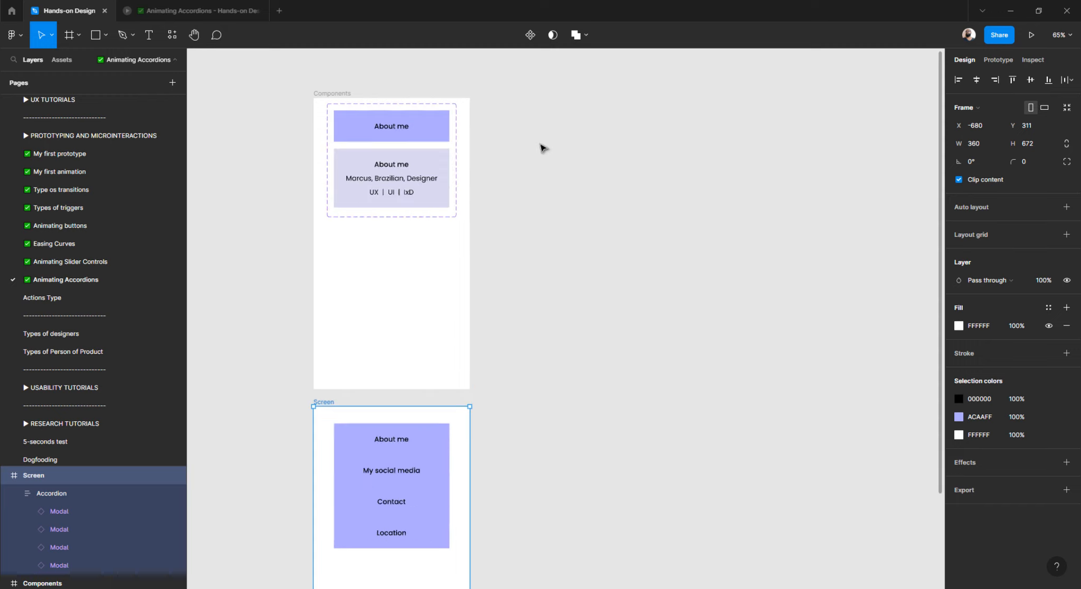
{"action": "left_click", "coordinate": [316, 95]}
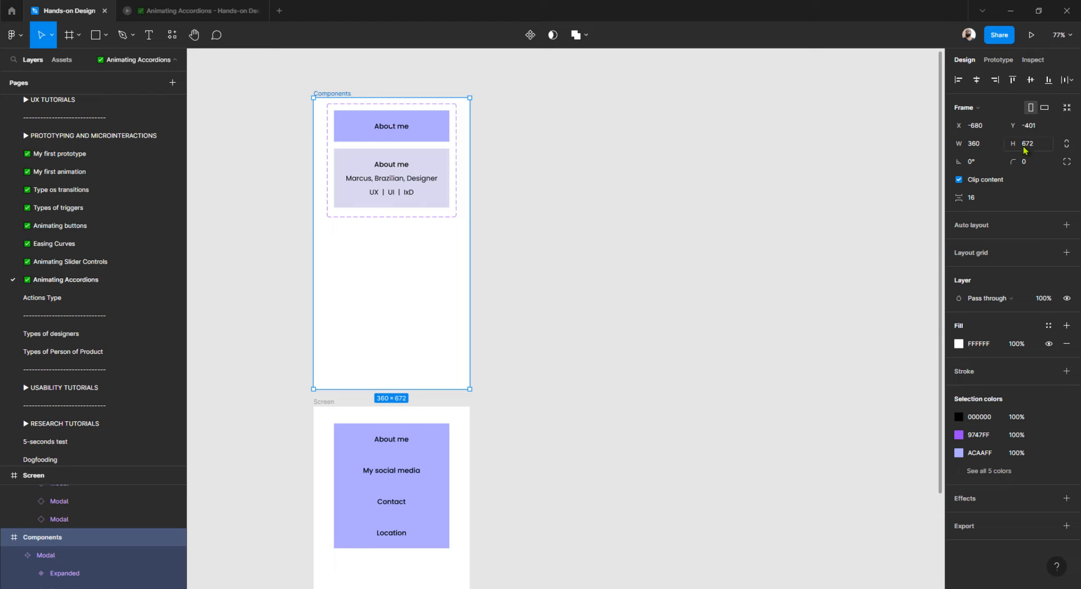
Add an Android Large frame level with Components and shorten it to 360 × 672.
{"action": "left_click", "coordinate": [504, 122]}
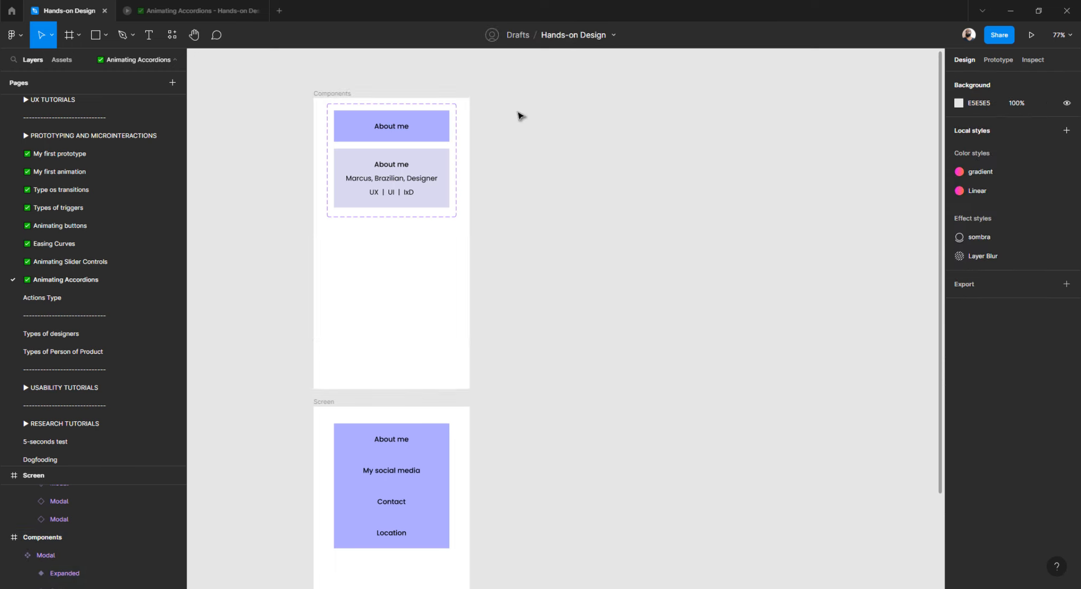
{"action": "key", "text": "f"}
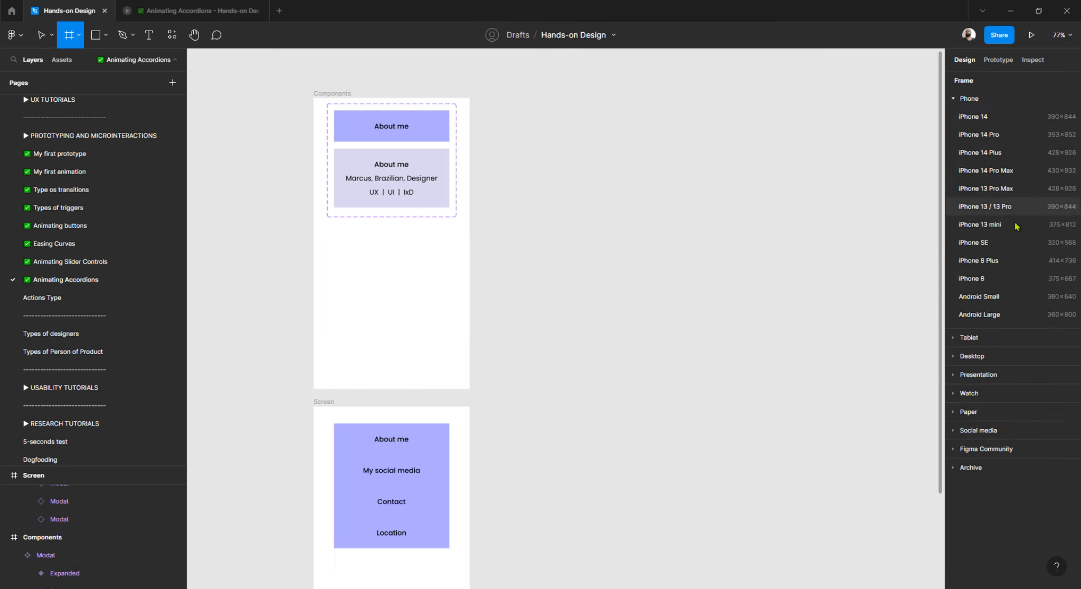
{"action": "left_click", "coordinate": [979, 315]}
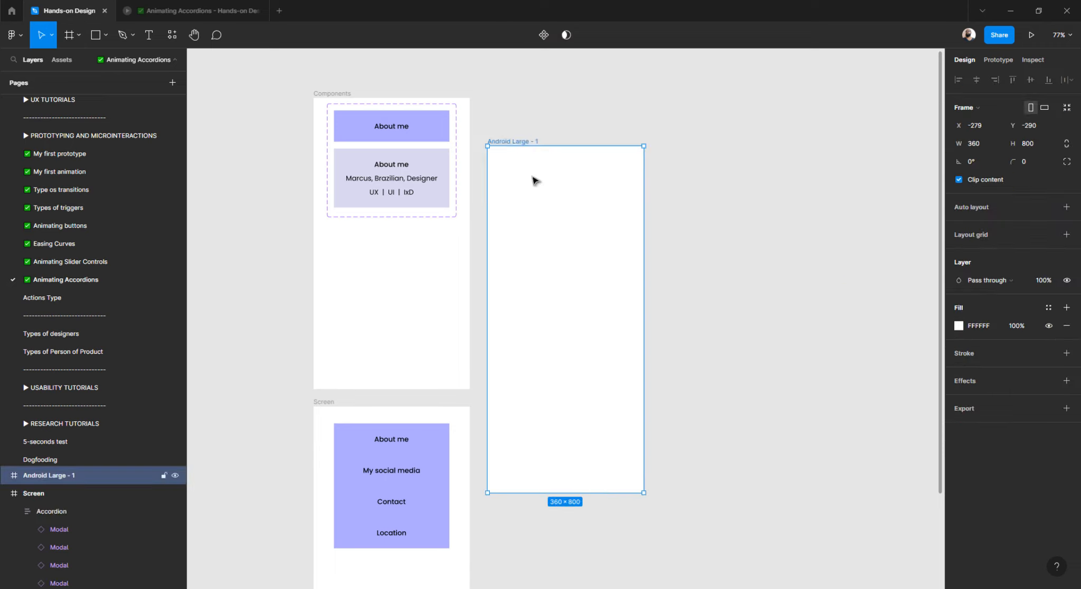
{"action": "left_click_drag", "start_coordinate": [531, 150], "coordinate": [528, 135]}
{"action": "left_click_drag", "start_coordinate": [524, 445], "coordinate": [525, 390]}
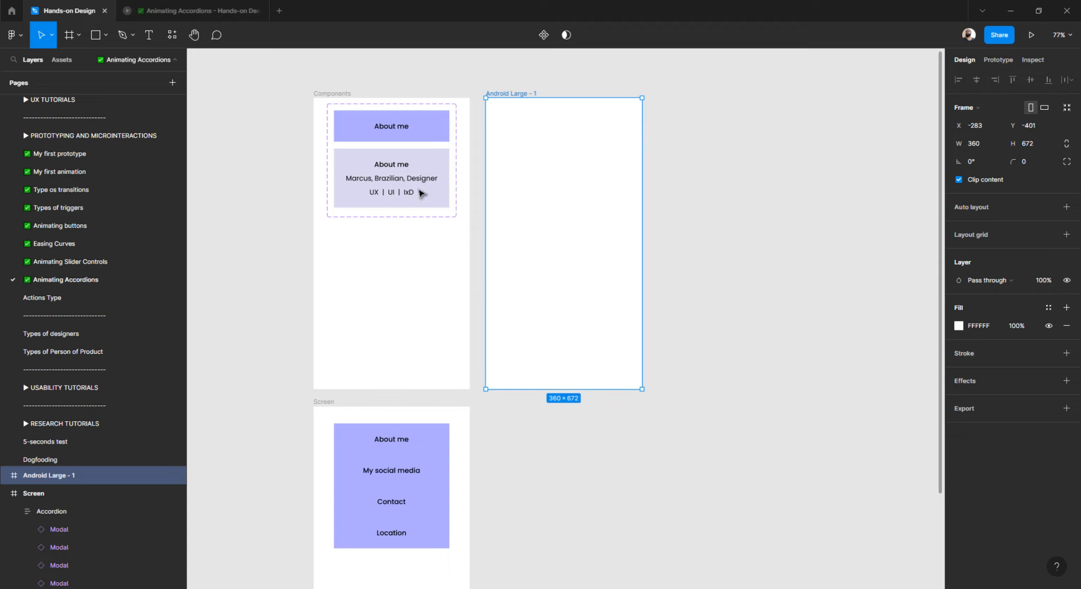
Rename the new frame to Components.
{"action": "double_click", "coordinate": [64, 478]}
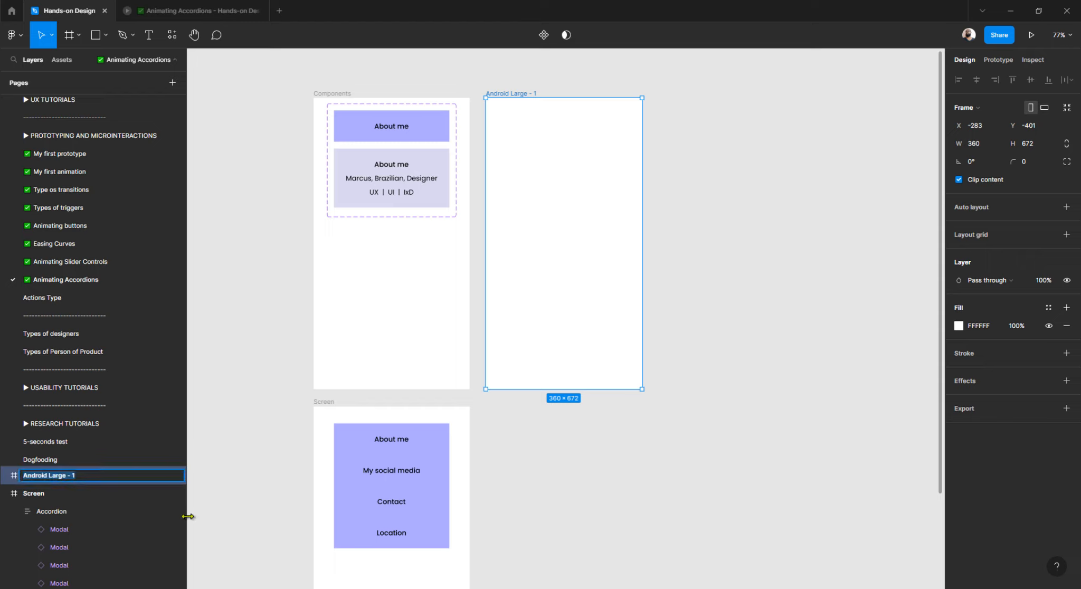
{"action": "type", "text": "Com"}
{"action": "type", "text": "ponents"}
{"action": "key", "text": "Return"}
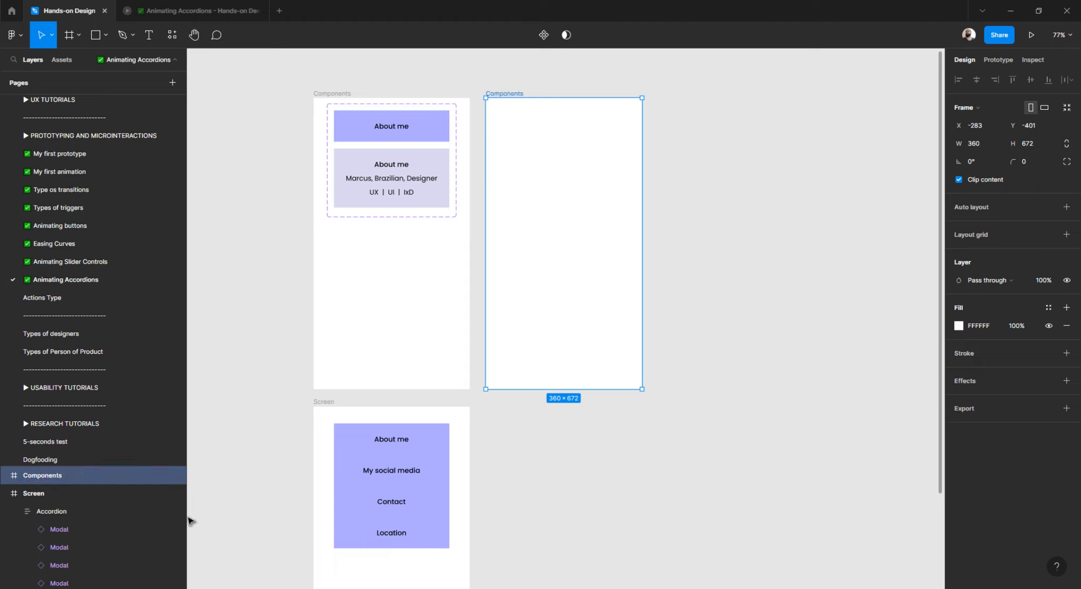
{"action": "left_click", "coordinate": [276, 166]}
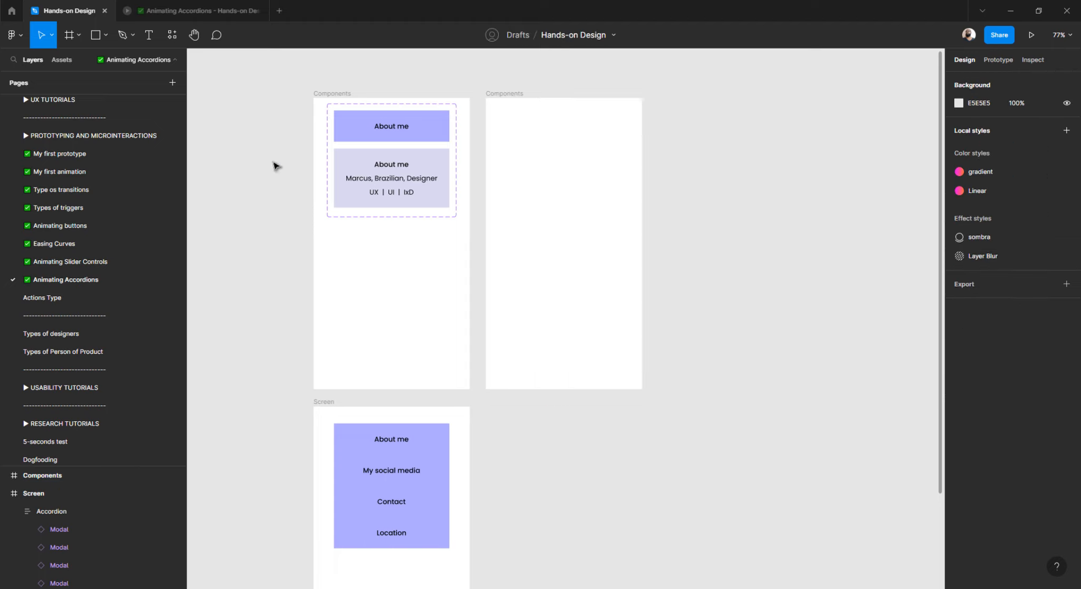
{"action": "left_click", "coordinate": [330, 94]}
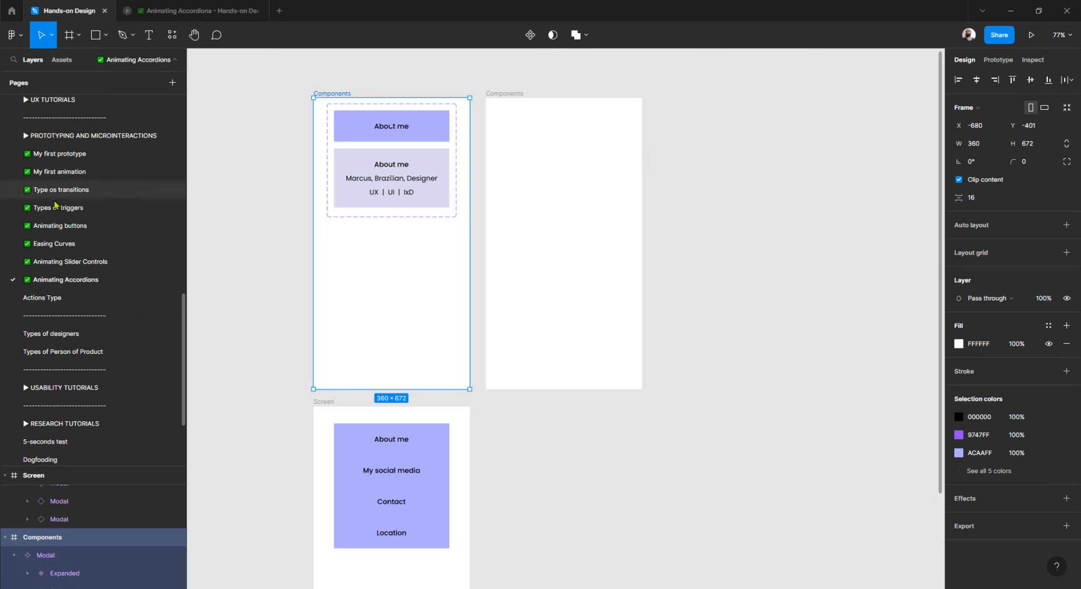
{"action": "scroll", "coordinate": [104, 340], "scroll_direction": "down", "scroll_amount": 3}
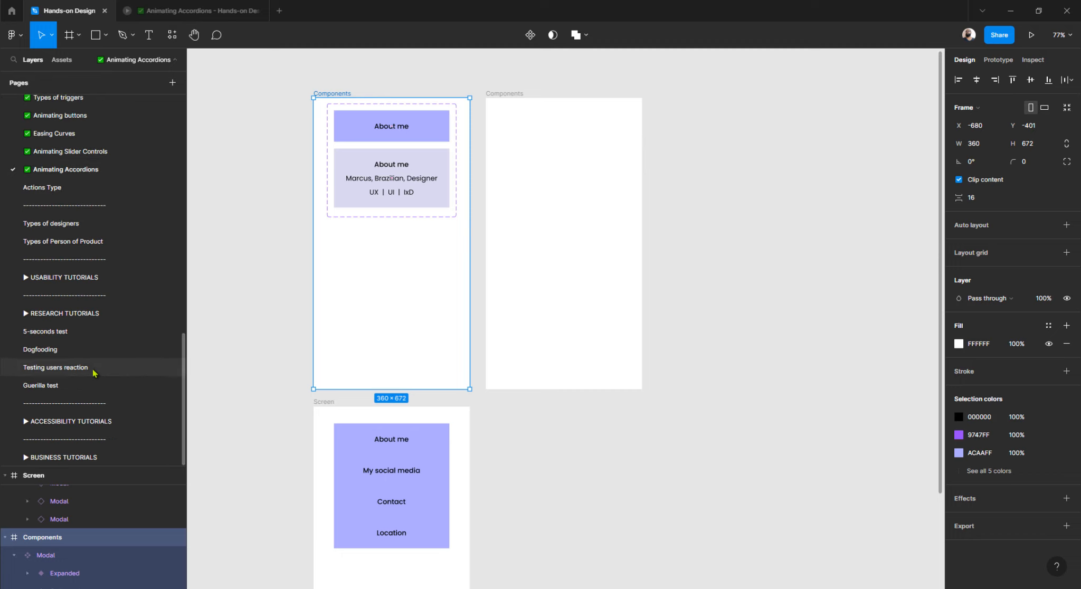
{"action": "scroll", "coordinate": [95, 370], "scroll_direction": "up", "scroll_amount": 6}
{"action": "scroll", "coordinate": [82, 359], "scroll_direction": "up", "scroll_amount": 2}
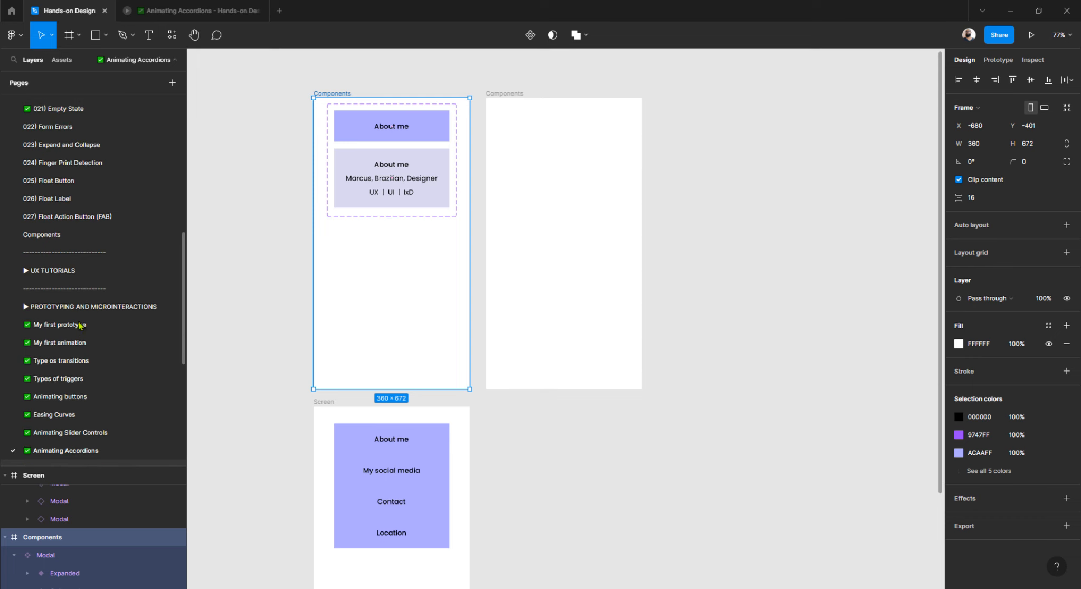
{"action": "left_click", "coordinate": [51, 234]}
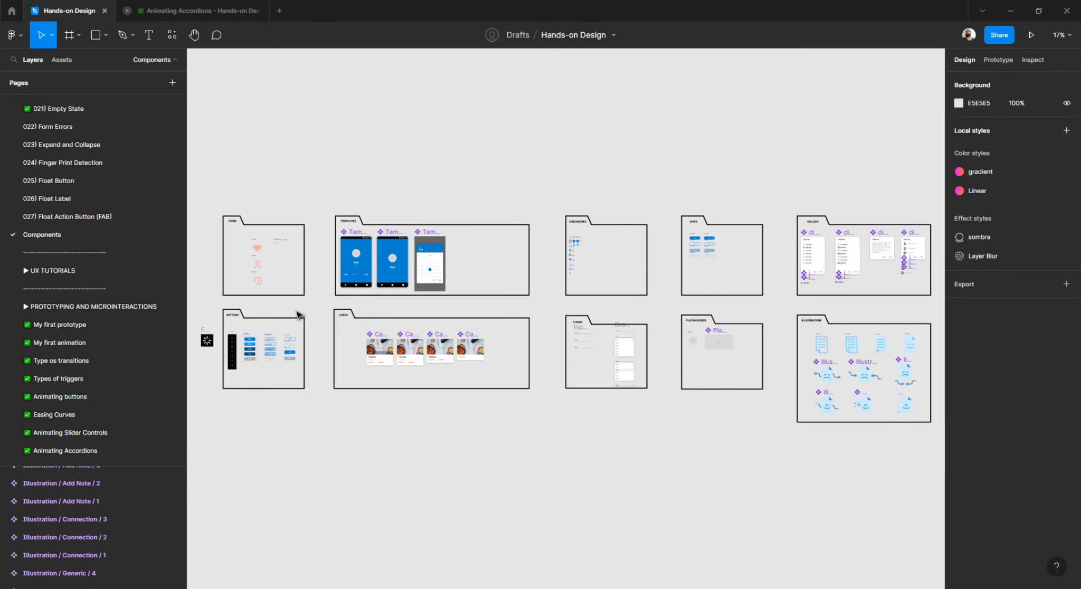
{"action": "scroll", "coordinate": [300, 315], "scroll_direction": "left", "scroll_amount": 2}
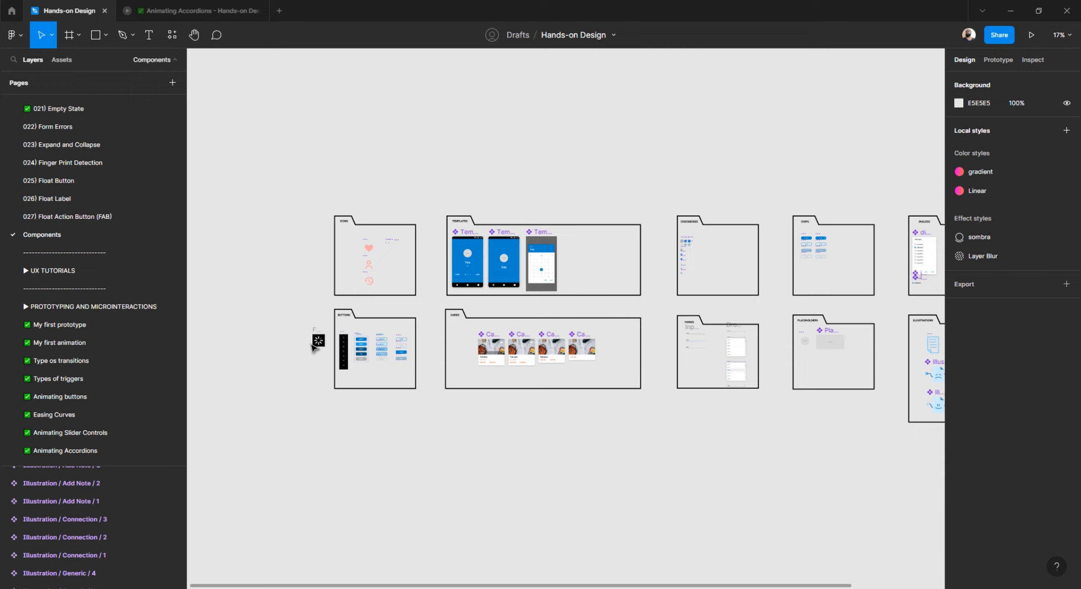
{"action": "scroll", "coordinate": [316, 330], "scroll_direction": "up", "scroll_amount": 5}
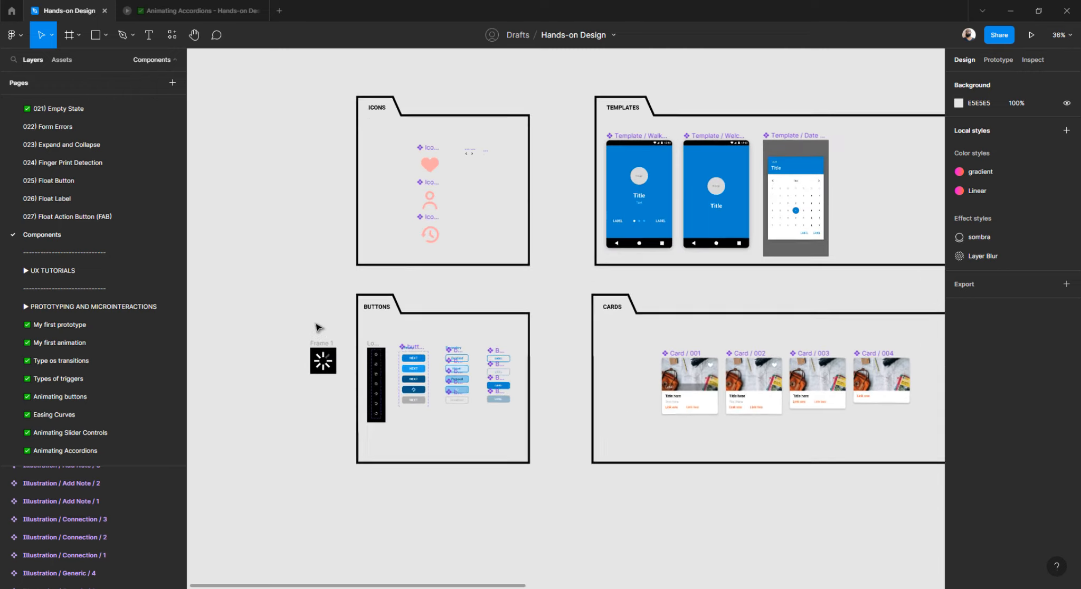
{"action": "scroll", "coordinate": [317, 328], "scroll_direction": "down", "scroll_amount": 4}
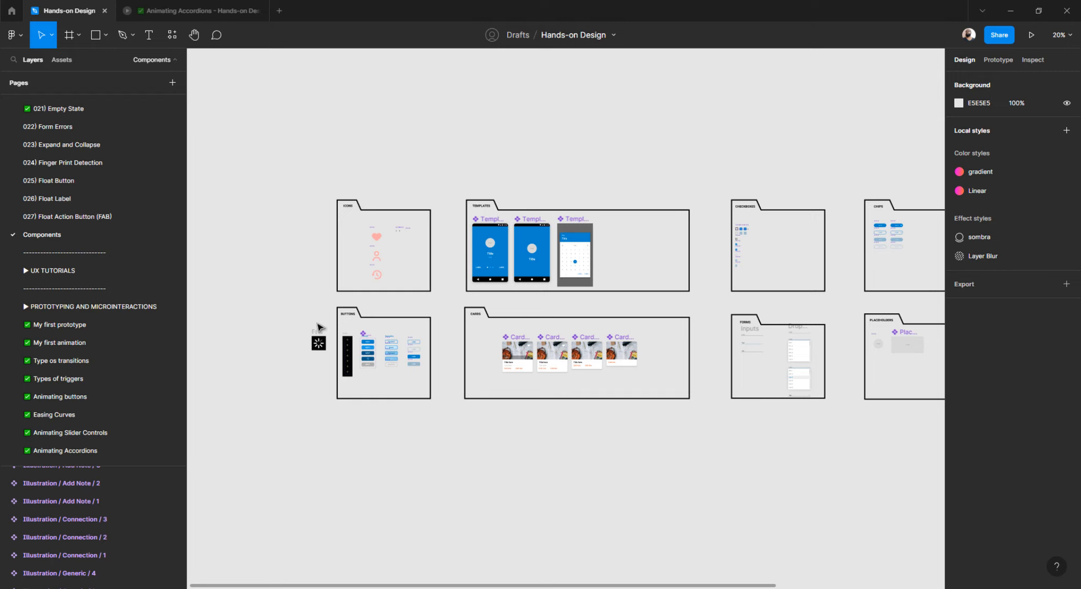
{"action": "scroll", "coordinate": [457, 275], "scroll_direction": "up", "scroll_amount": 2}
{"action": "scroll", "coordinate": [457, 275], "scroll_direction": "up", "scroll_amount": 2}
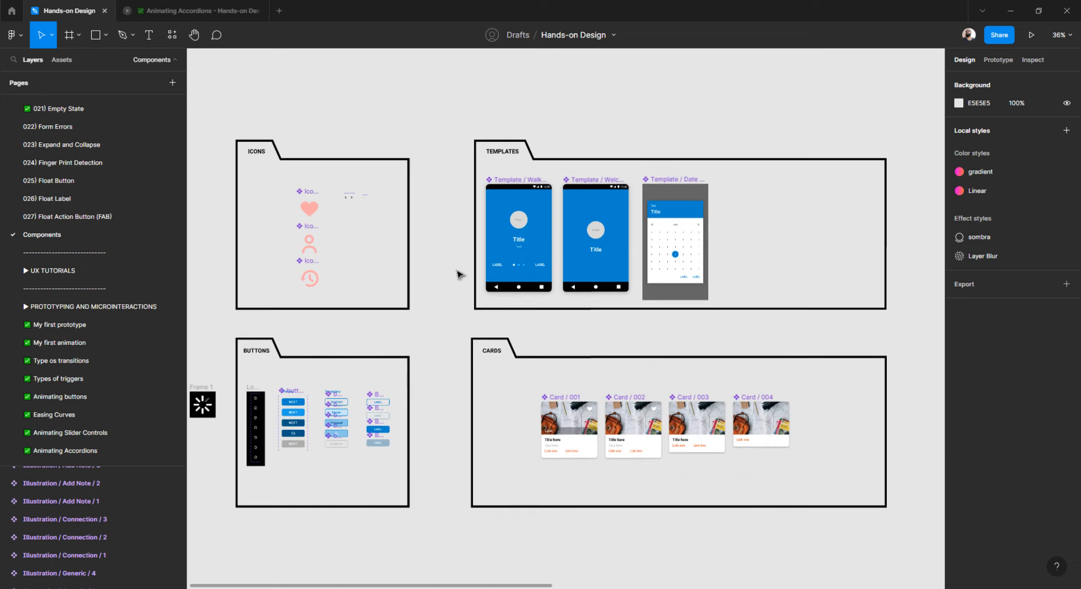
{"action": "scroll", "coordinate": [457, 274], "scroll_direction": "right", "scroll_amount": 15}
{"action": "scroll", "coordinate": [457, 274], "scroll_direction": "right", "scroll_amount": 8}
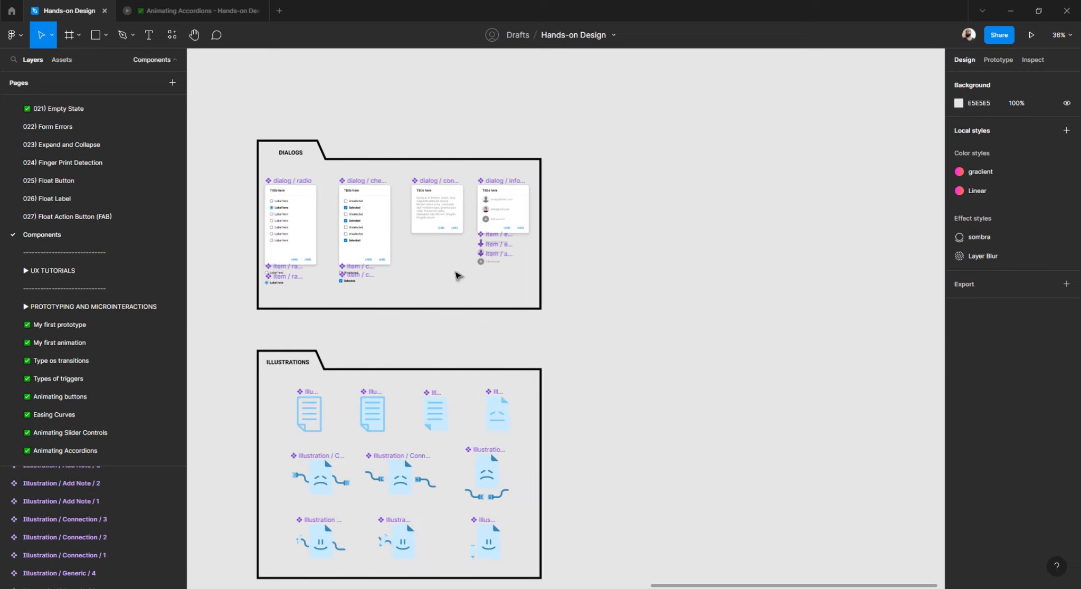
{"action": "scroll", "coordinate": [457, 274], "scroll_direction": "down", "scroll_amount": 6}
{"action": "scroll", "coordinate": [458, 274], "scroll_direction": "down", "scroll_amount": 5}
{"action": "scroll", "coordinate": [457, 274], "scroll_direction": "left", "scroll_amount": 4}
{"action": "scroll", "coordinate": [456, 274], "scroll_direction": "left", "scroll_amount": 6}
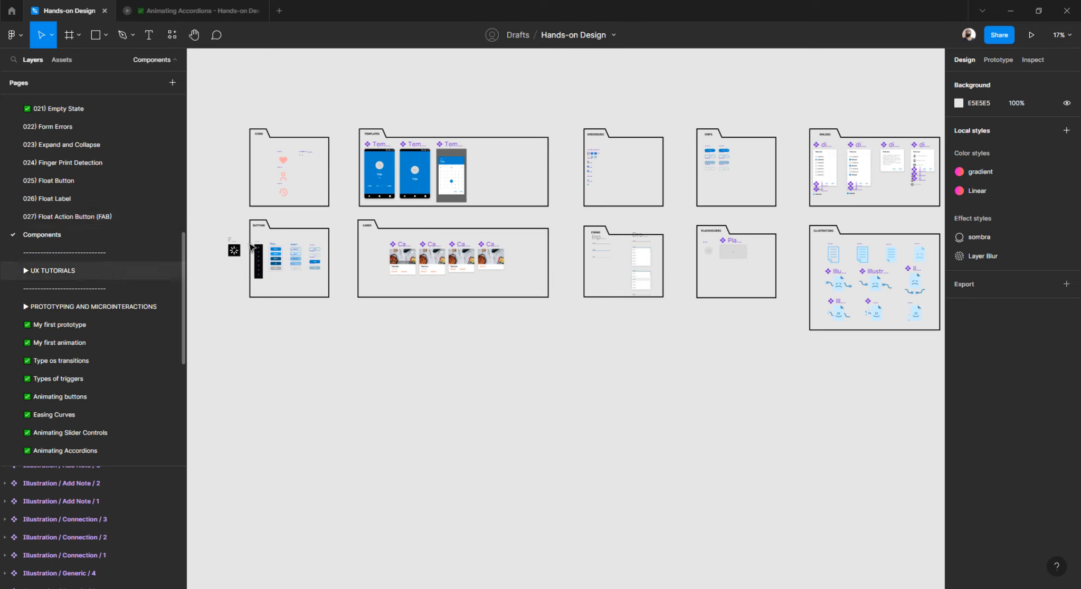
{"action": "scroll", "coordinate": [89, 246], "scroll_direction": "up", "scroll_amount": 4}
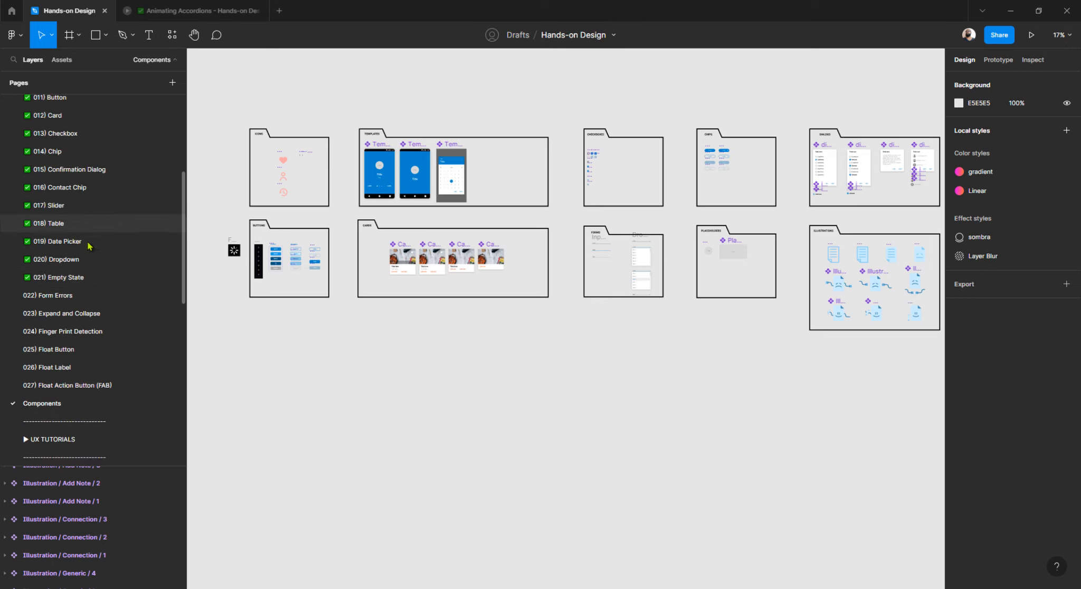
{"action": "scroll", "coordinate": [85, 280], "scroll_direction": "down", "scroll_amount": 4}
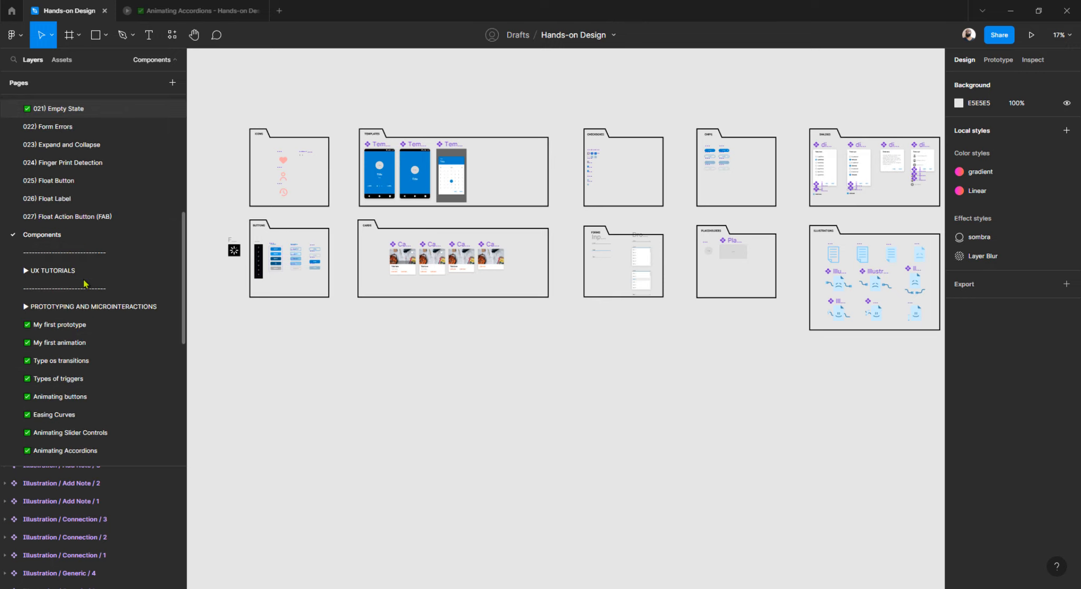
{"action": "scroll", "coordinate": [85, 283], "scroll_direction": "down", "scroll_amount": 4}
{"action": "left_click", "coordinate": [82, 283]}
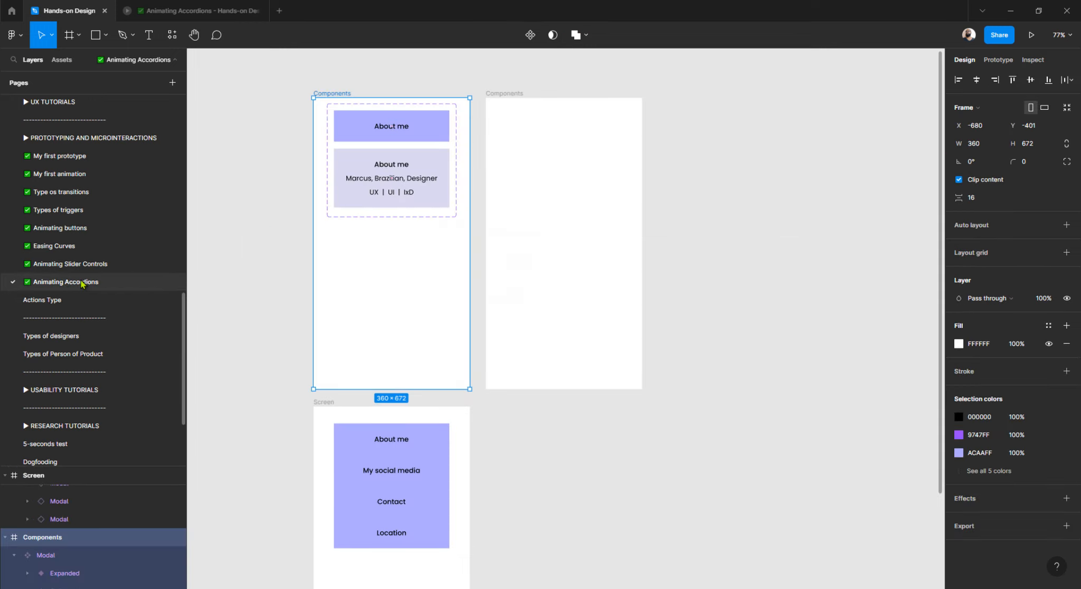
Add a text layer reading Title inside the new Components frame.
{"action": "left_click", "coordinate": [455, 91]}
{"action": "scroll", "coordinate": [481, 97], "scroll_direction": "up", "scroll_amount": 3, "text": "ctrl"}
{"action": "scroll", "coordinate": [493, 119], "scroll_direction": "up", "scroll_amount": 2, "text": "ctrl"}
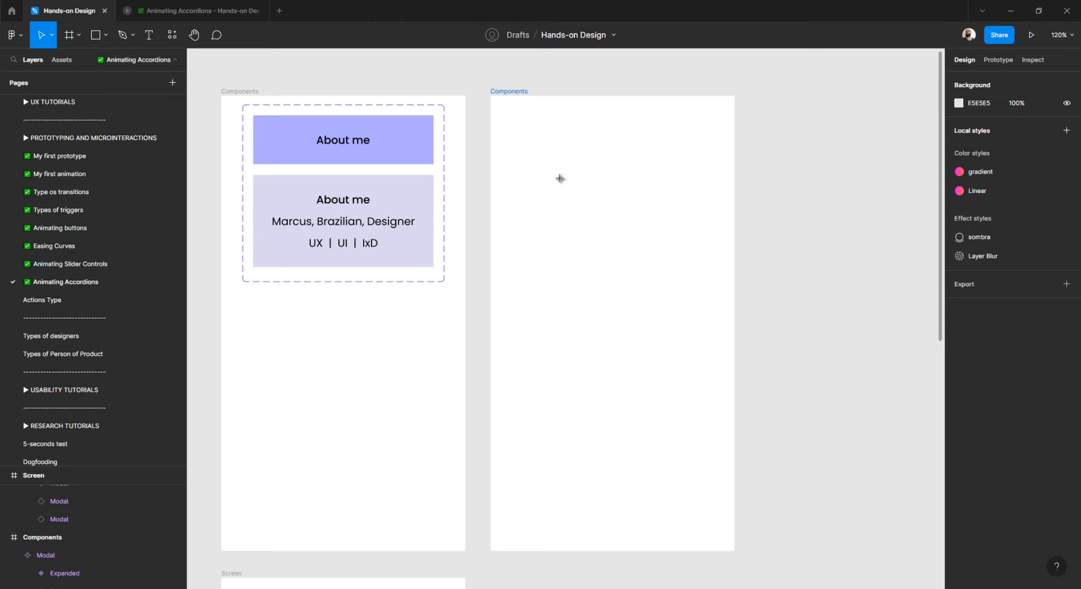
{"action": "key", "text": "t"}
{"action": "left_click", "coordinate": [565, 191]}
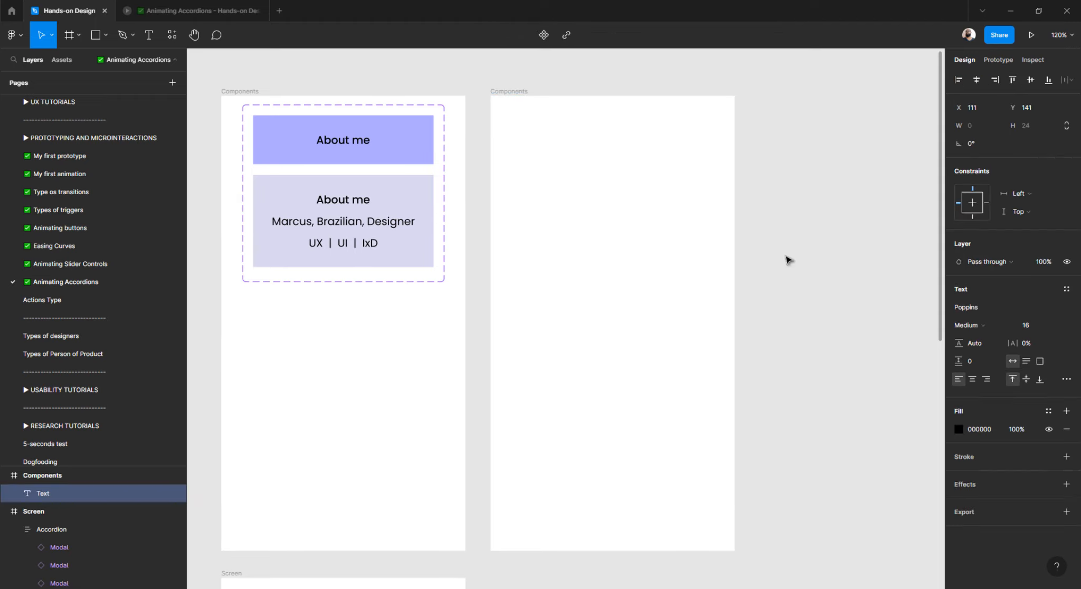
{"action": "type", "text": "Abpit"}
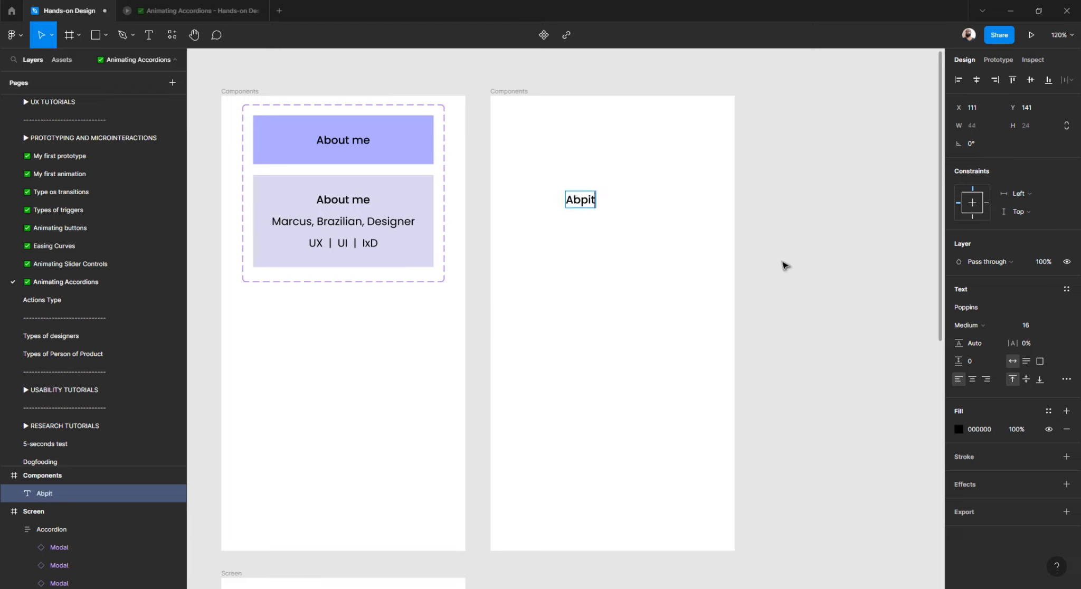
{"action": "key", "text": "BackSpace"}
{"action": "key", "text": "BackSpace"}
{"action": "key", "text": "BackSpace"}
{"action": "key", "text": "BackSpace"}
{"action": "type", "text": "Title"}
{"action": "key", "text": "Escape"}
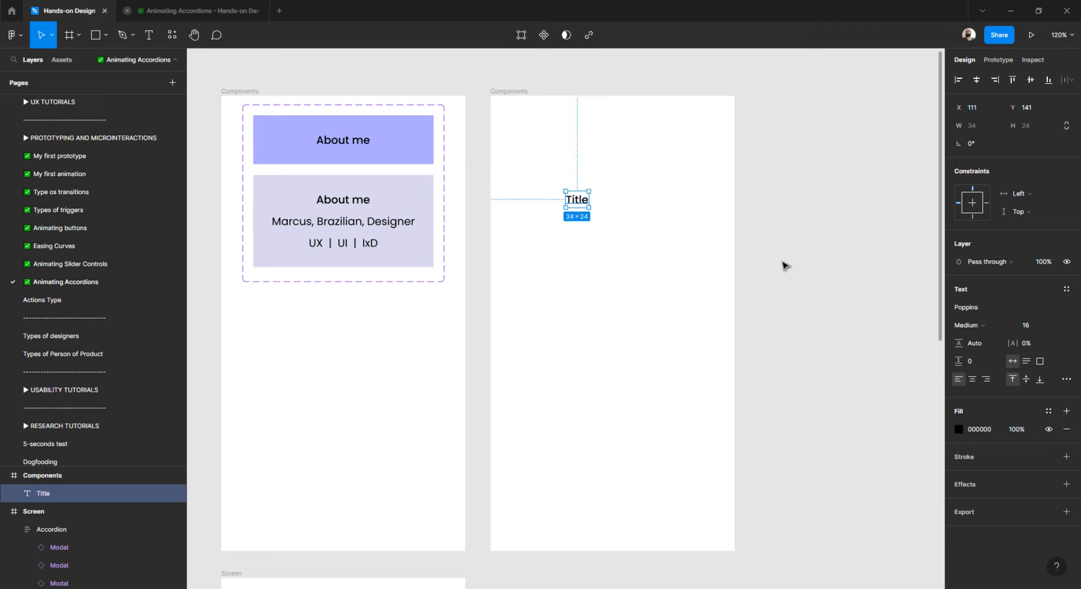
Wrap Title in auto layout with a blue 0083CD fill and white text.
{"action": "key", "text": "shift+a"}
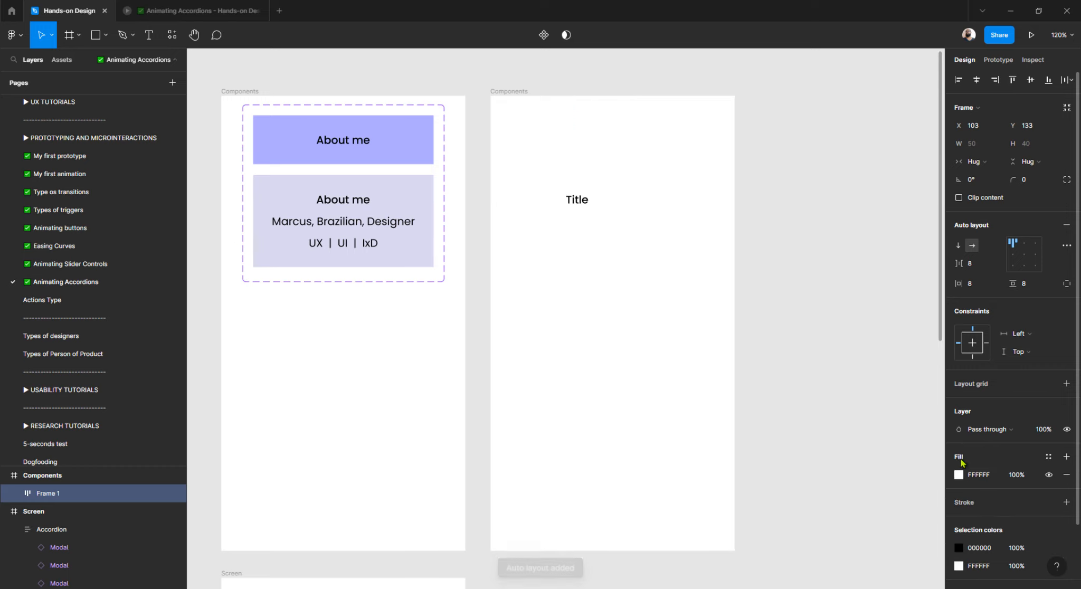
{"action": "left_click", "coordinate": [961, 462]}
{"action": "left_click", "coordinate": [958, 474]}
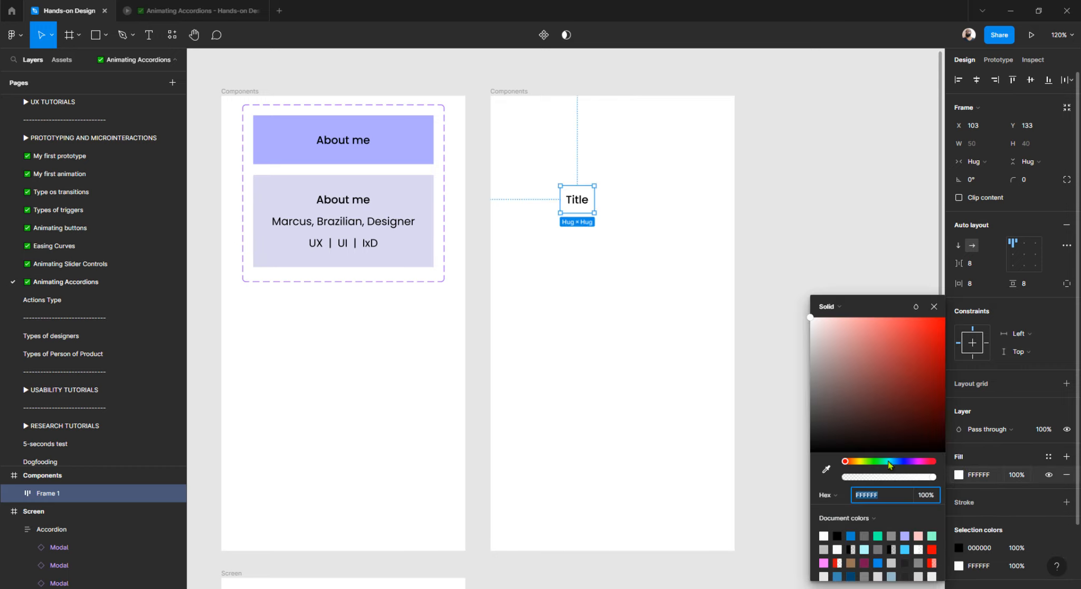
{"action": "left_click", "coordinate": [852, 534]}
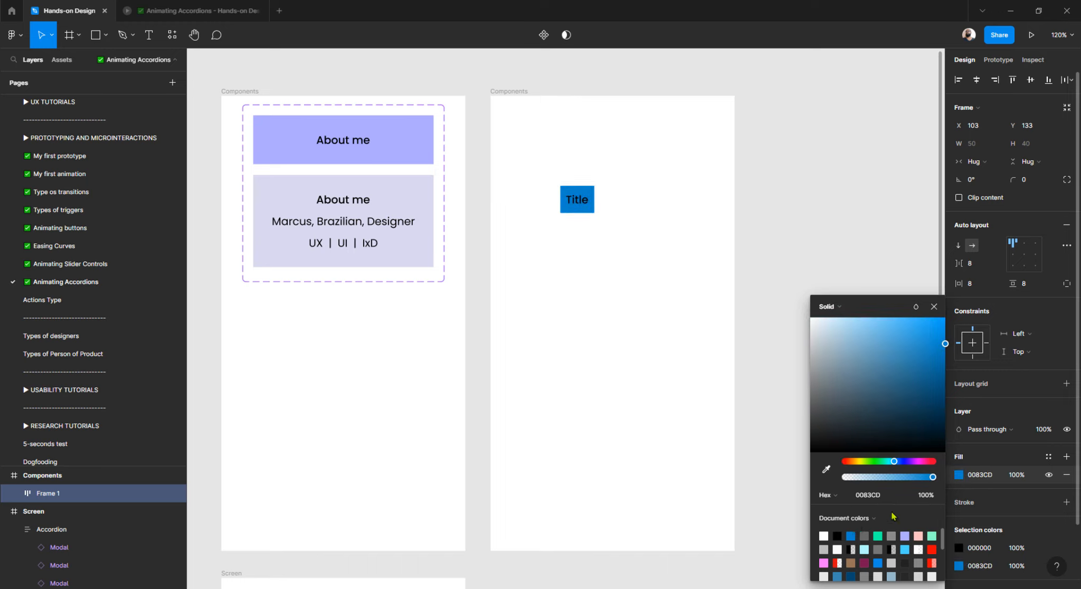
{"action": "left_click", "coordinate": [955, 549]}
{"action": "left_click_drag", "start_coordinate": [871, 377], "coordinate": [762, 264]}
{"action": "left_click", "coordinate": [770, 170]}
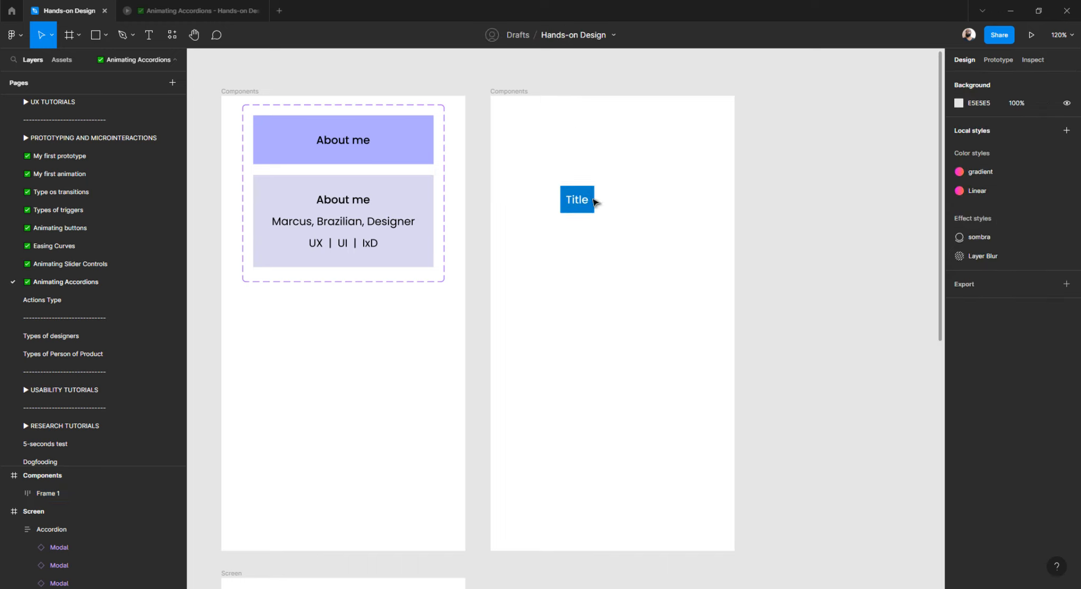
Give the Title frame 48 horizontal and 16 vertical padding.
{"action": "scroll", "coordinate": [573, 201], "scroll_direction": "up", "scroll_amount": 3}
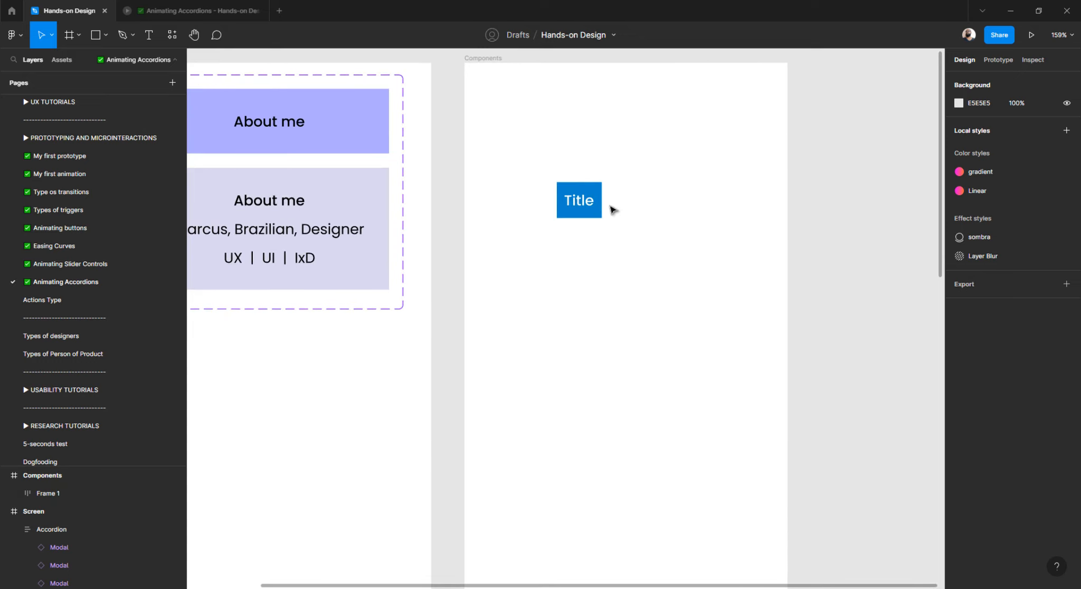
{"action": "left_click", "coordinate": [597, 193]}
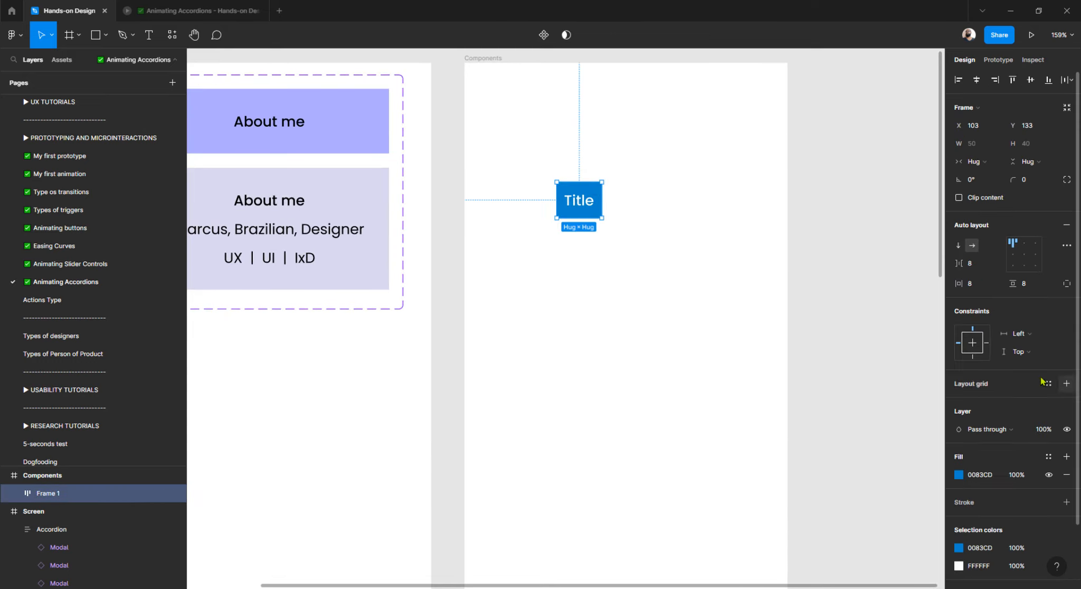
{"action": "left_click", "coordinate": [1006, 287]}
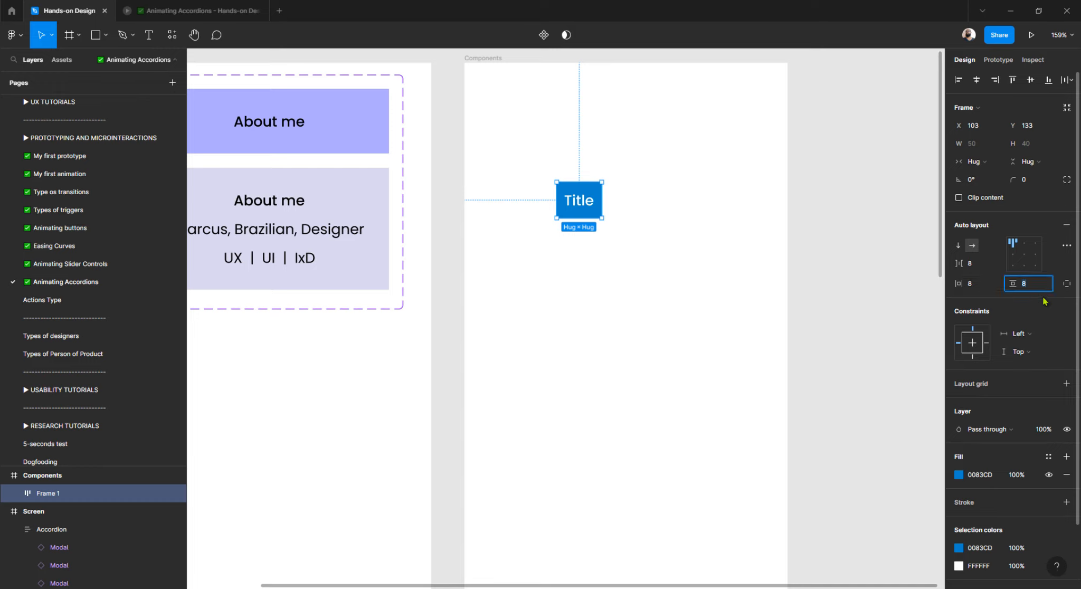
{"action": "type", "text": "24"}
{"action": "key", "text": "Return"}
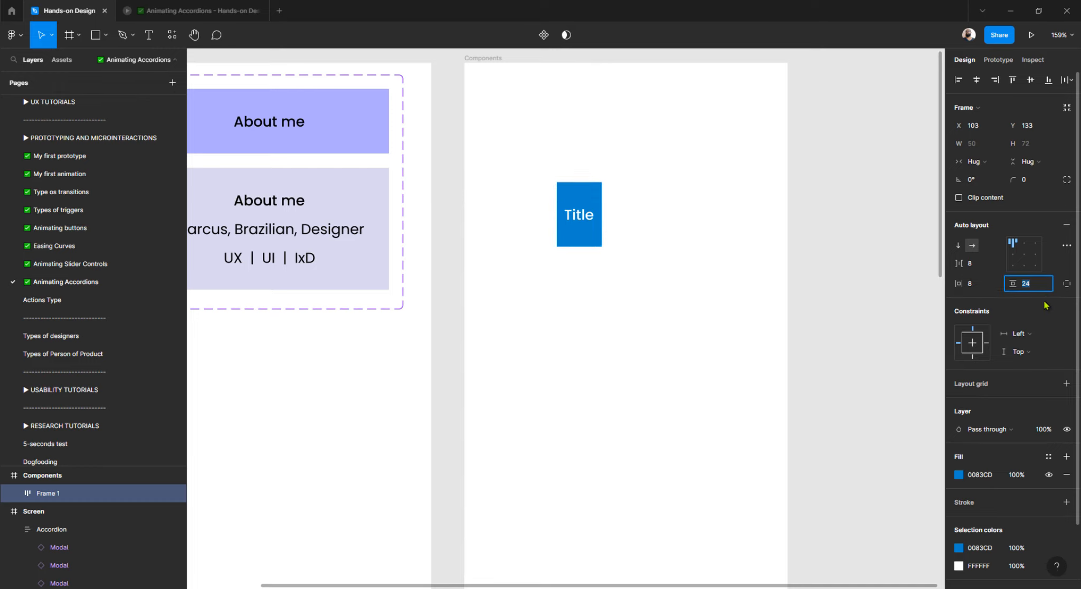
{"action": "left_click", "coordinate": [992, 292]}
{"action": "key", "text": "shift+Up"}
{"action": "key", "text": "shift+Up"}
{"action": "key", "text": "shift+Up"}
{"action": "key", "text": "shift+Up"}
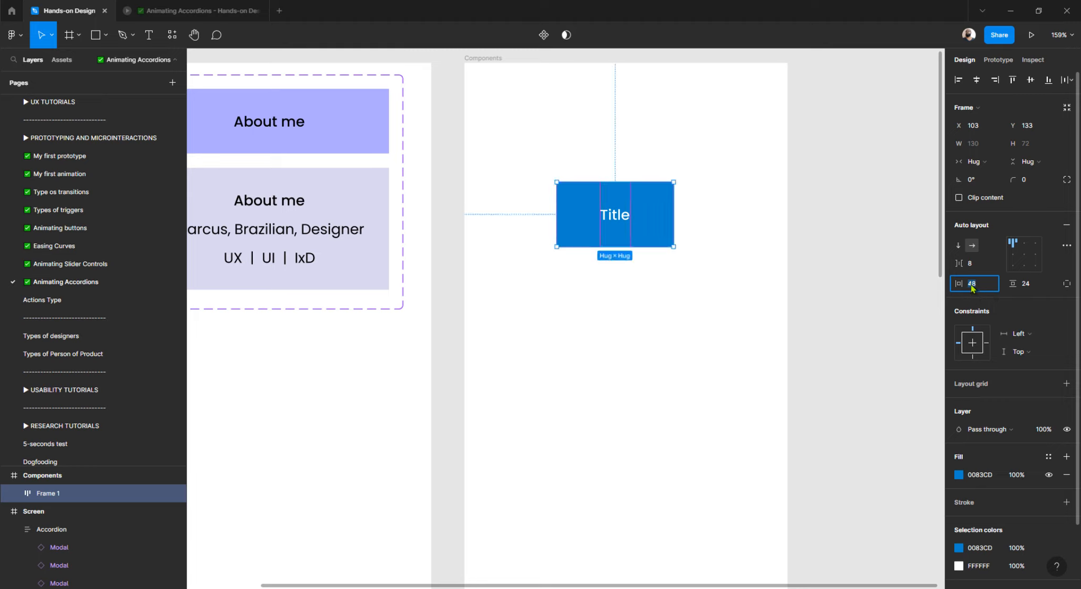
{"action": "left_click", "coordinate": [1036, 287]}
{"action": "key", "text": "shift+Down"}
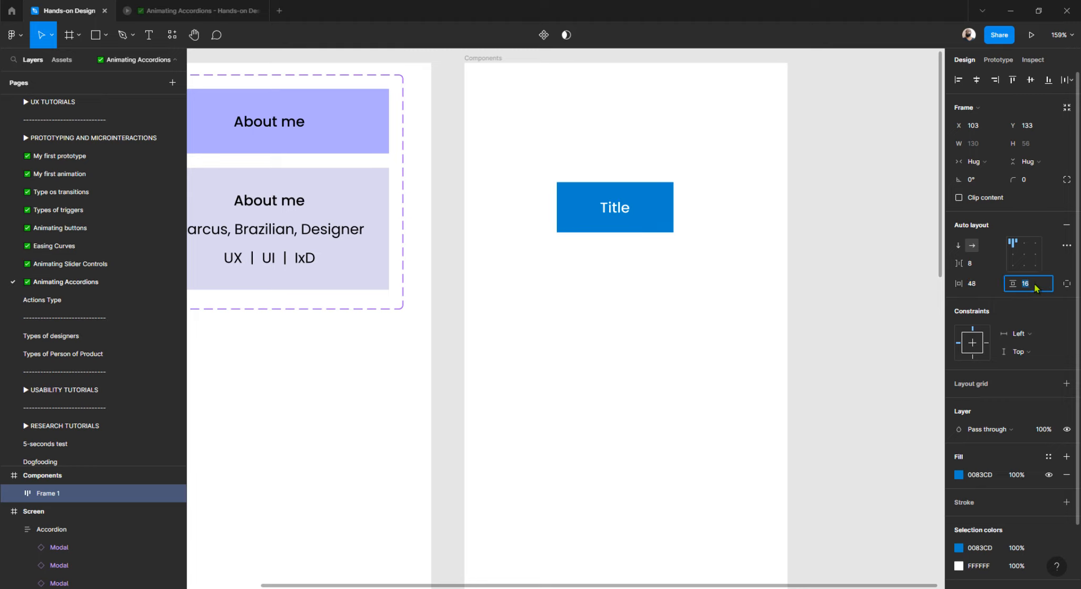
Widen the Title frame to 232, centre its text and frame, and move it near the top.
{"action": "left_click", "coordinate": [780, 182]}
{"action": "left_click", "coordinate": [649, 198]}
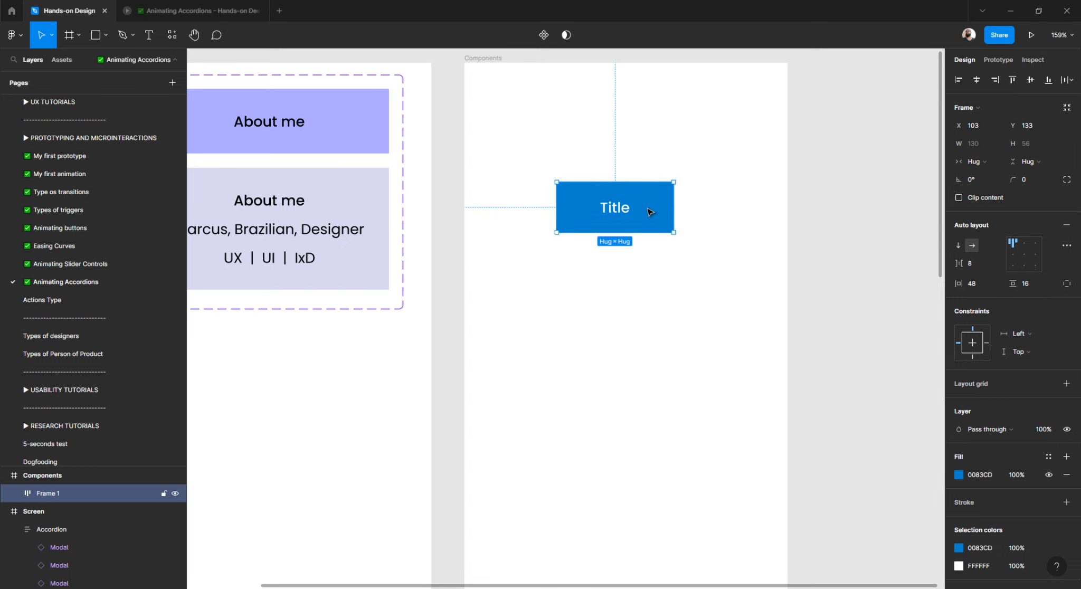
{"action": "left_click_drag", "start_coordinate": [673, 206], "coordinate": [765, 206]}
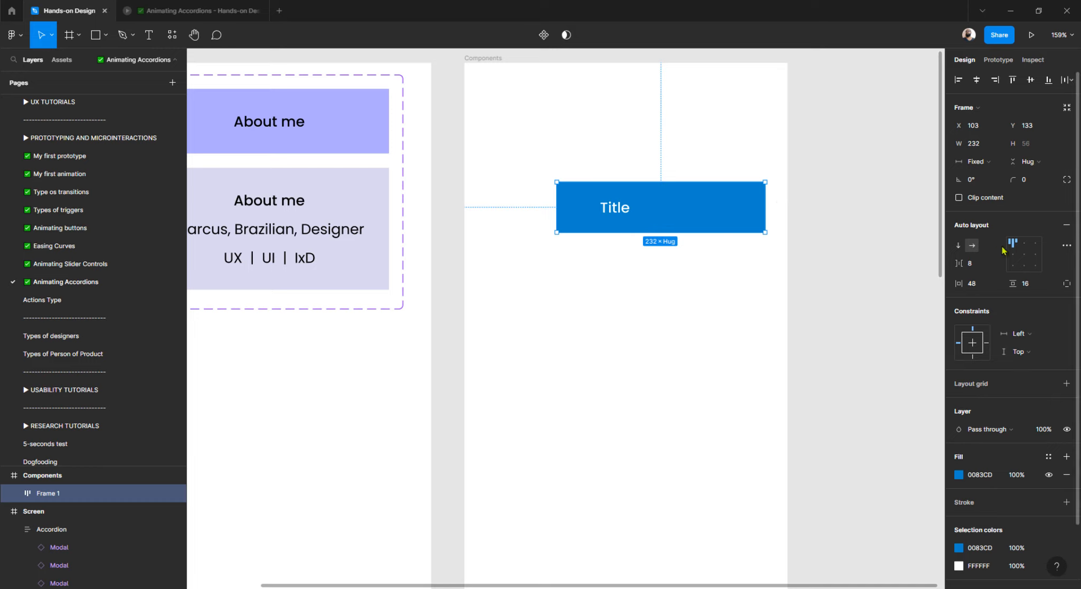
{"action": "left_click", "coordinate": [1024, 243]}
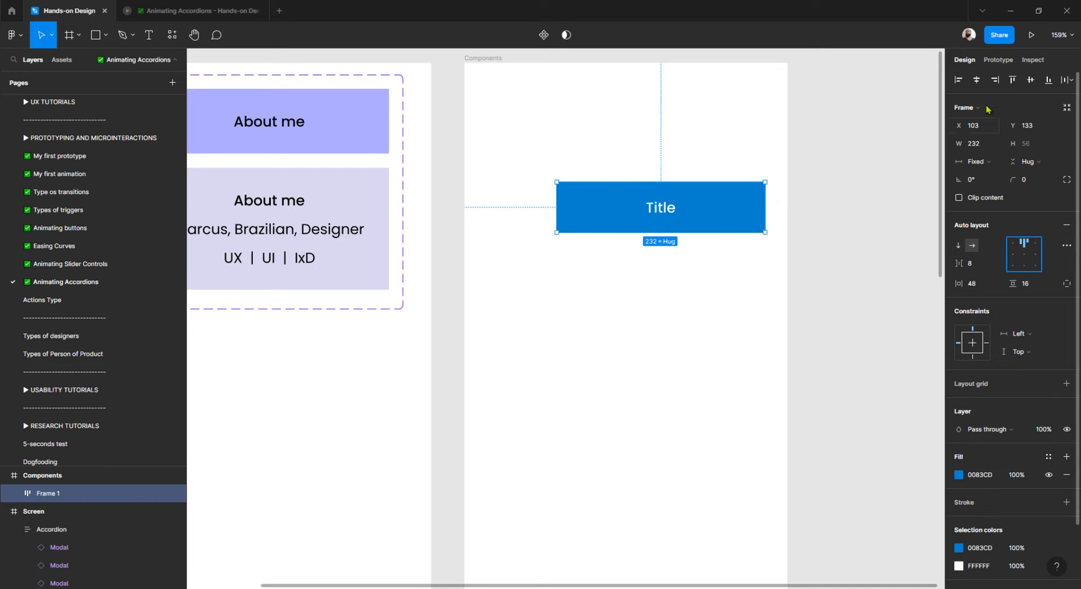
{"action": "left_click", "coordinate": [976, 80]}
{"action": "left_click", "coordinate": [883, 131]}
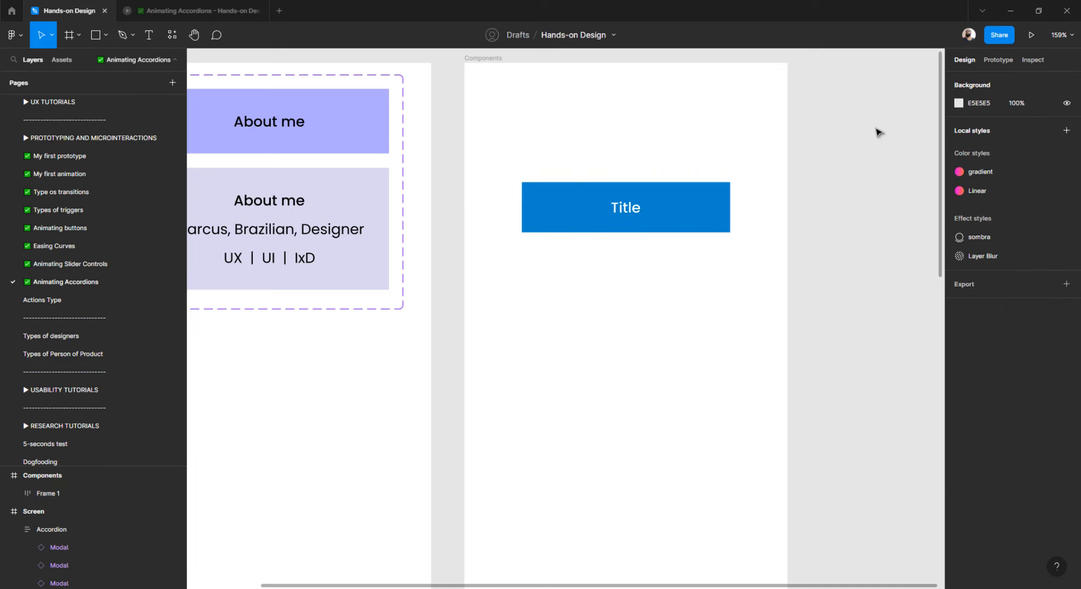
{"action": "left_click", "coordinate": [569, 217]}
{"action": "left_click_drag", "start_coordinate": [570, 217], "coordinate": [571, 135]}
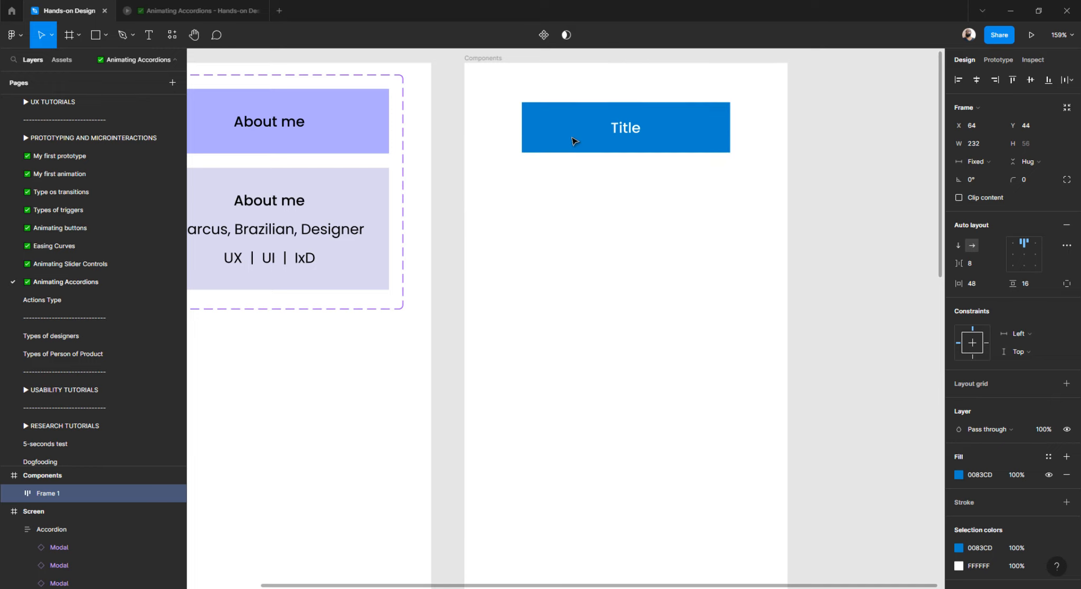
Duplicate the Title text and stack the two copies vertically in the blue frame.
{"action": "double_click", "coordinate": [632, 132]}
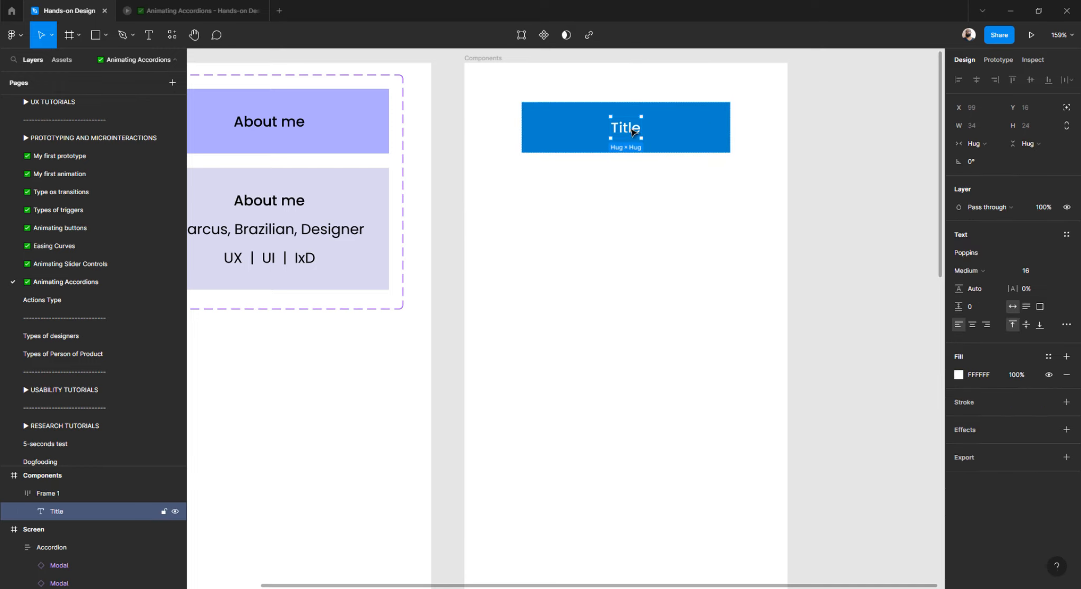
{"action": "key", "text": "ctrl+d"}
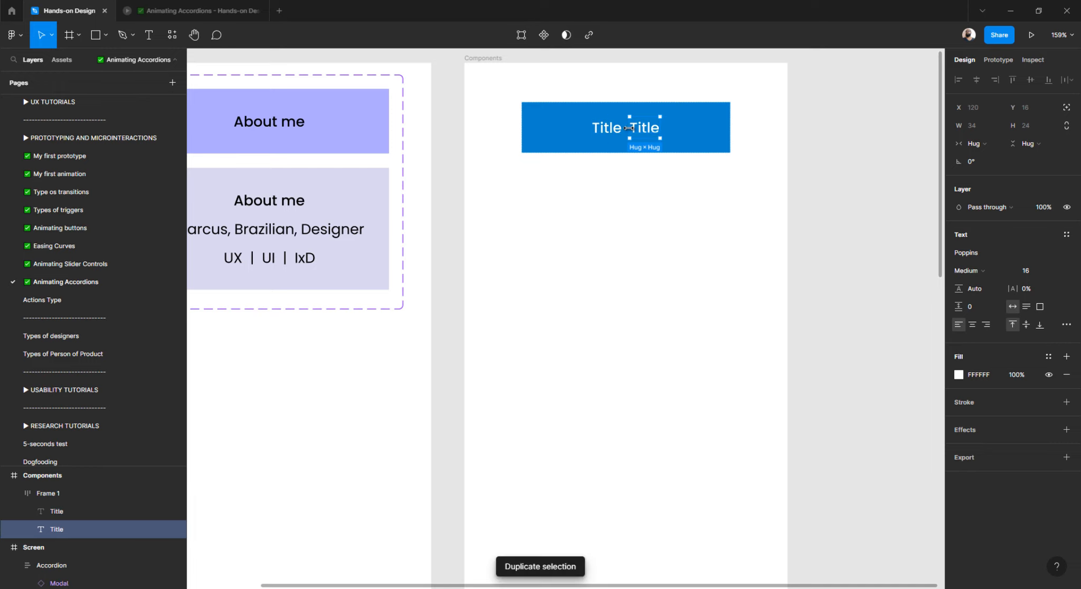
{"action": "left_click", "coordinate": [680, 226]}
{"action": "left_click", "coordinate": [669, 141]}
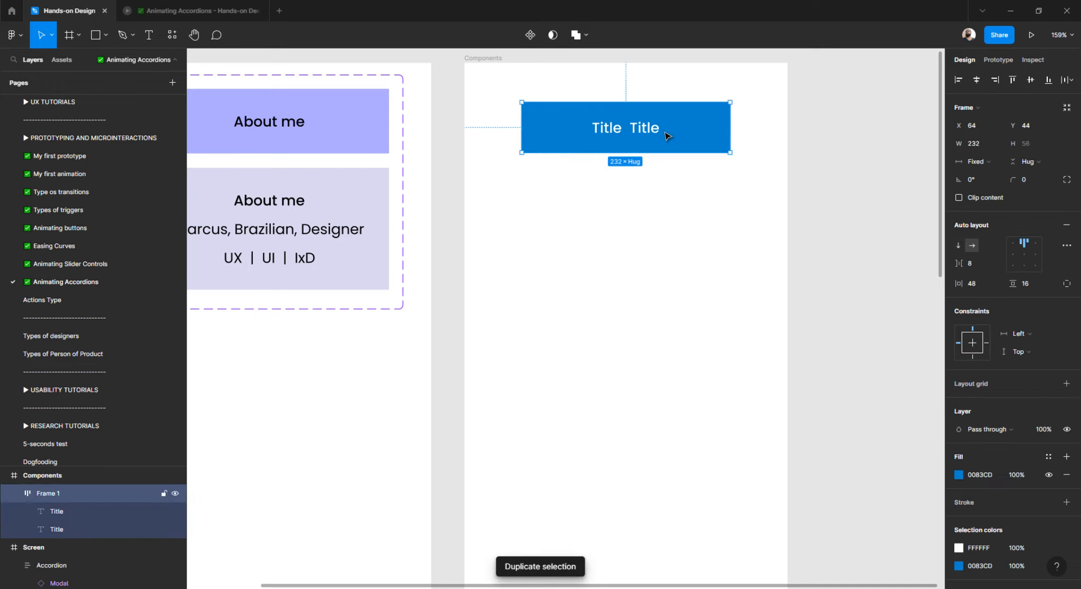
{"action": "left_click", "coordinate": [958, 247]}
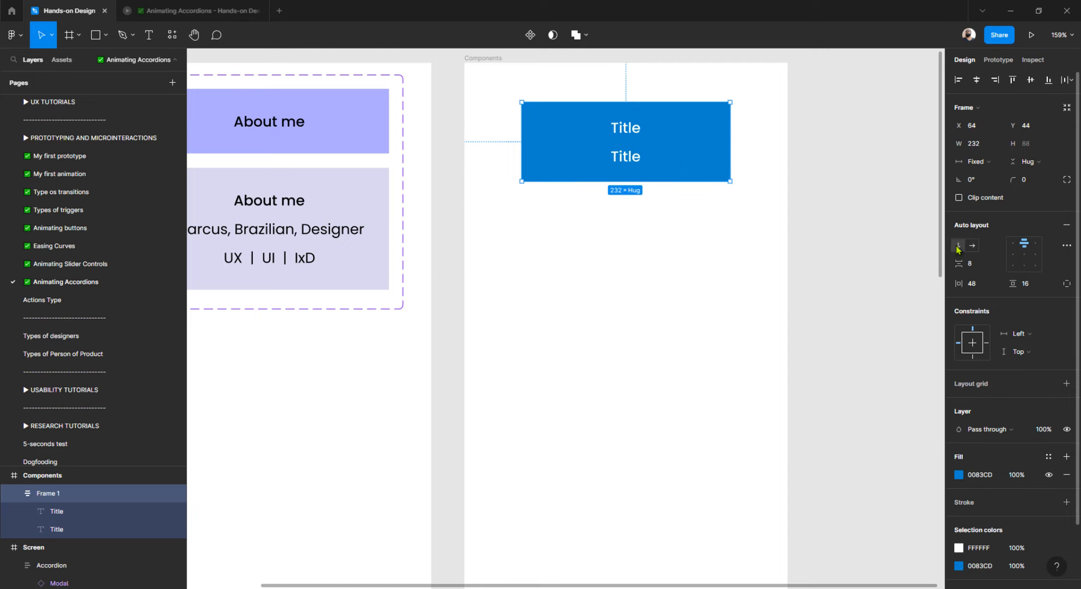
Set the lower Title to Regular weight and the upper Title to SemiBold.
{"action": "left_click", "coordinate": [631, 160]}
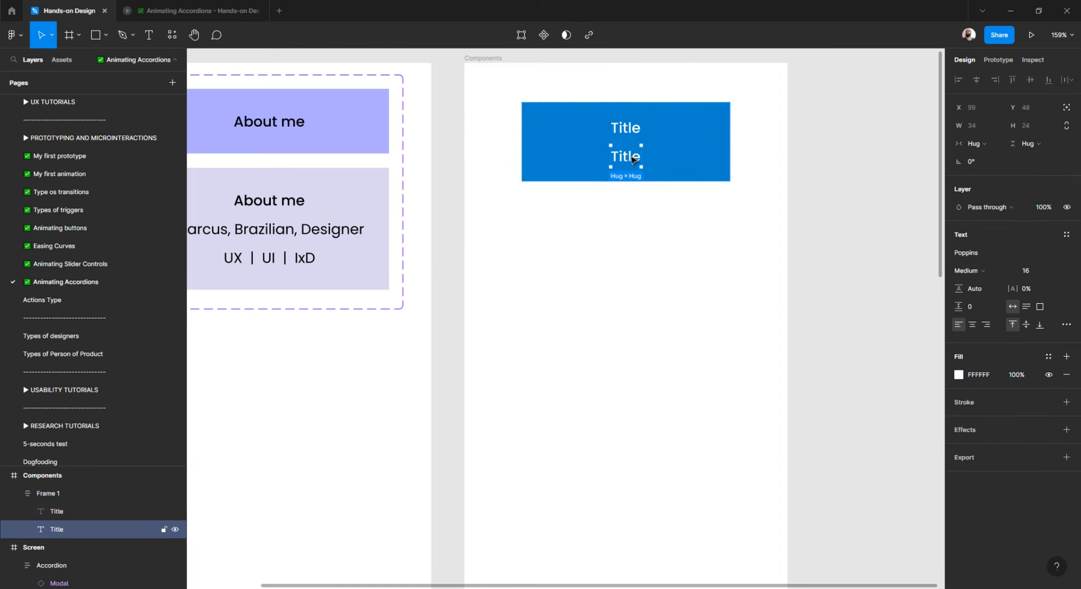
{"action": "left_click", "coordinate": [631, 132]}
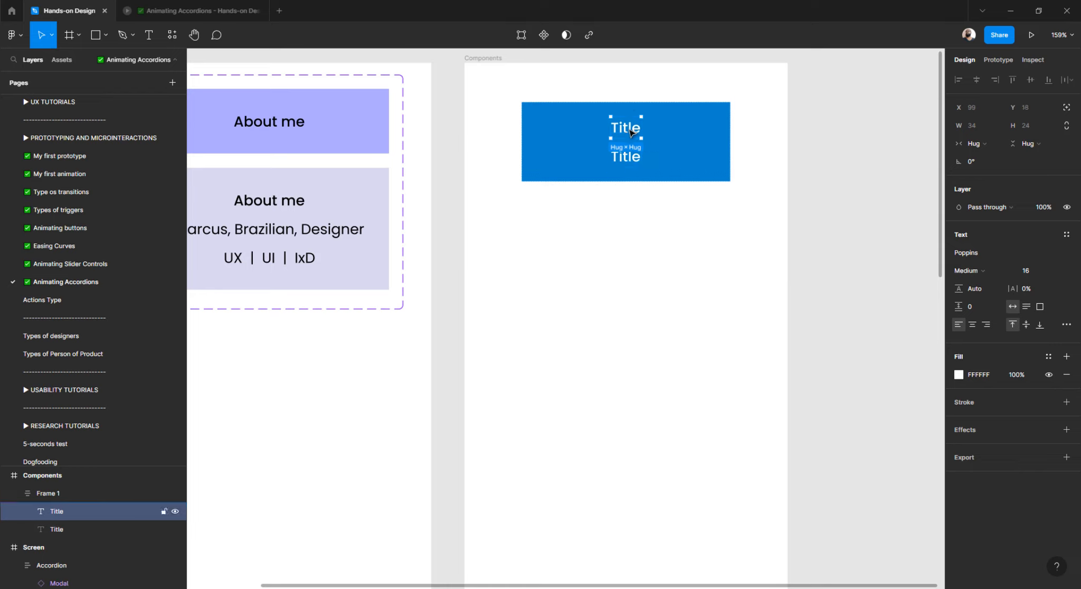
{"action": "left_click", "coordinate": [634, 161]}
{"action": "left_click", "coordinate": [979, 271]}
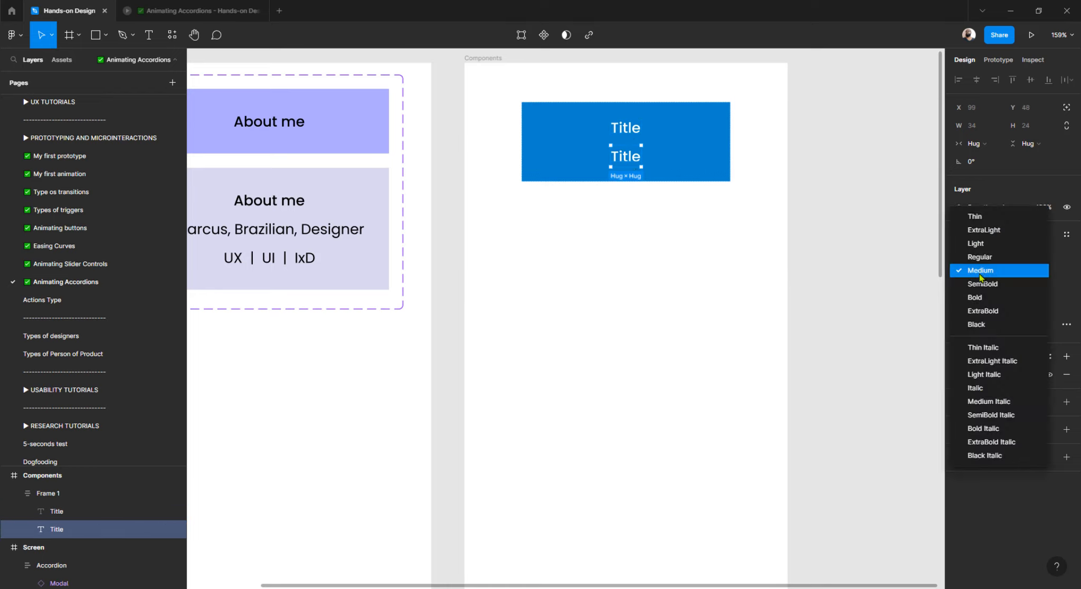
{"action": "left_click", "coordinate": [981, 245]}
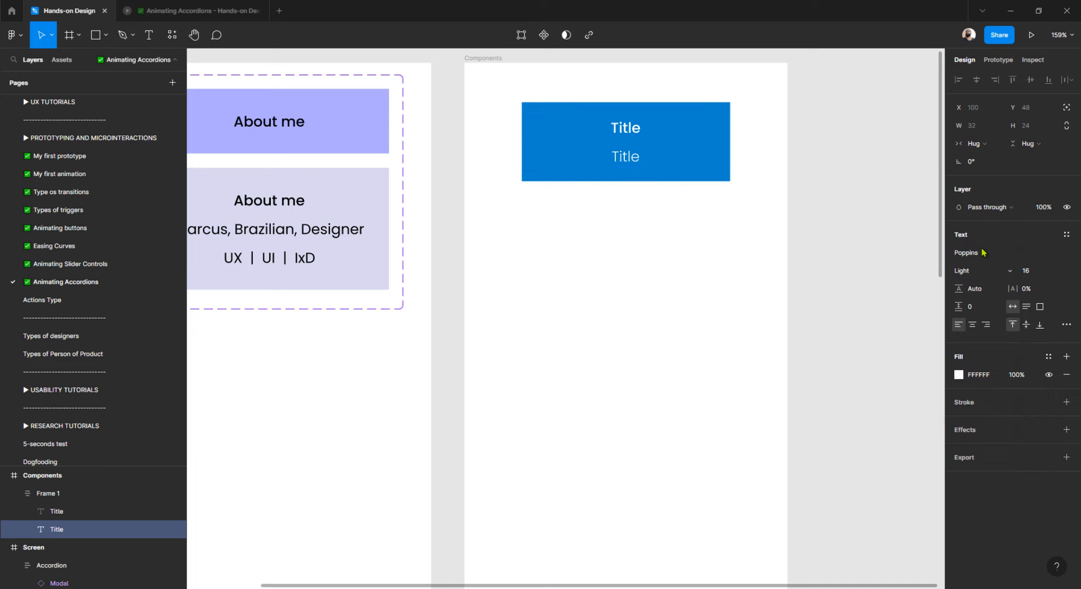
{"action": "left_click", "coordinate": [973, 270]}
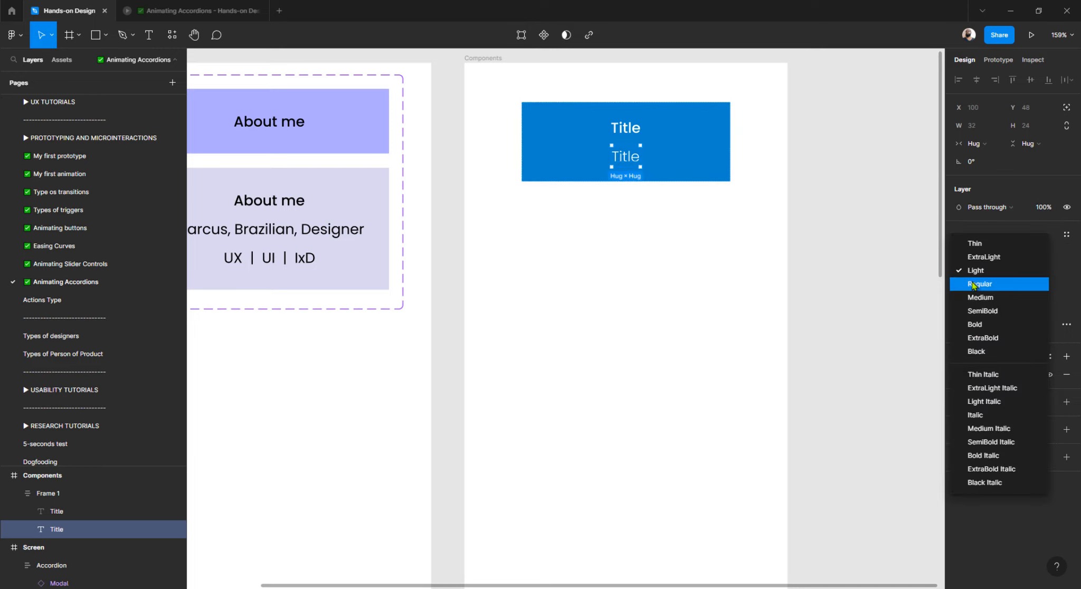
{"action": "left_click", "coordinate": [975, 283]}
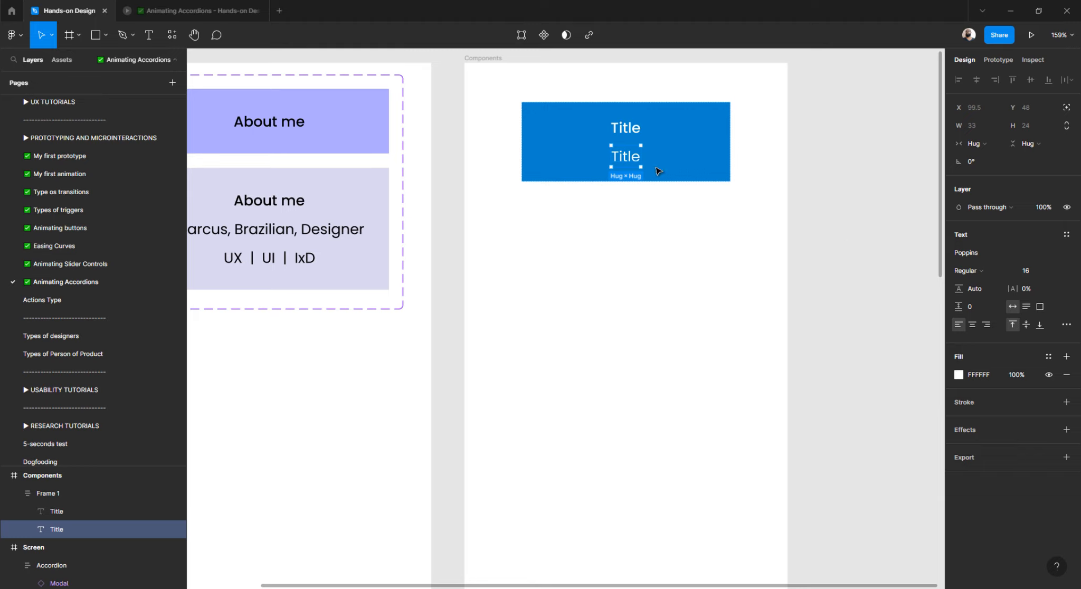
{"action": "left_click", "coordinate": [629, 129]}
{"action": "left_click", "coordinate": [987, 273]}
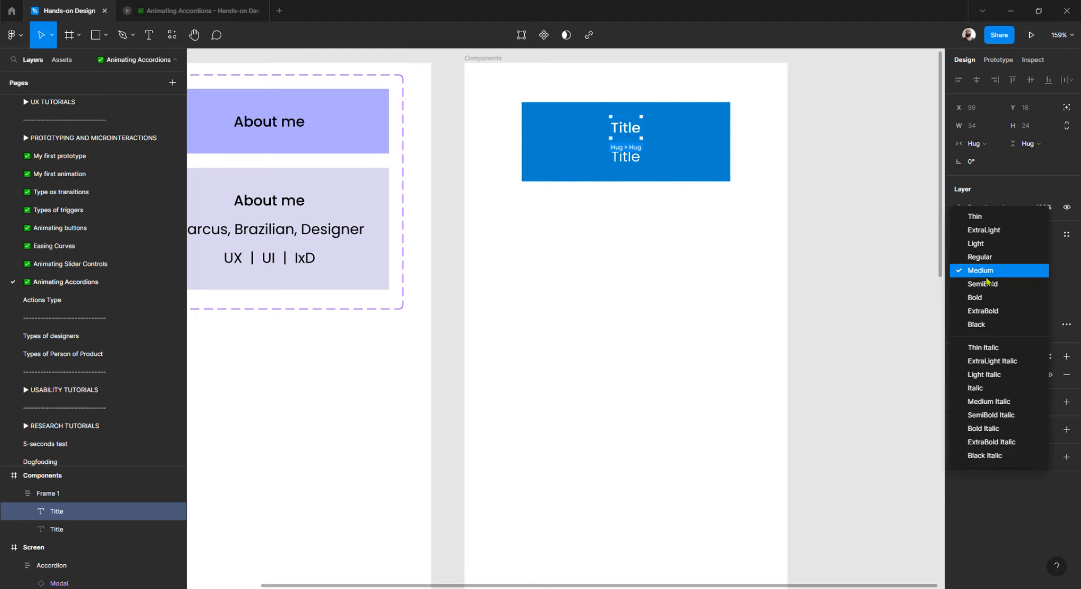
{"action": "left_click", "coordinate": [983, 283]}
Change the lower line's text from Title to 'Text'.
{"action": "left_click", "coordinate": [797, 209]}
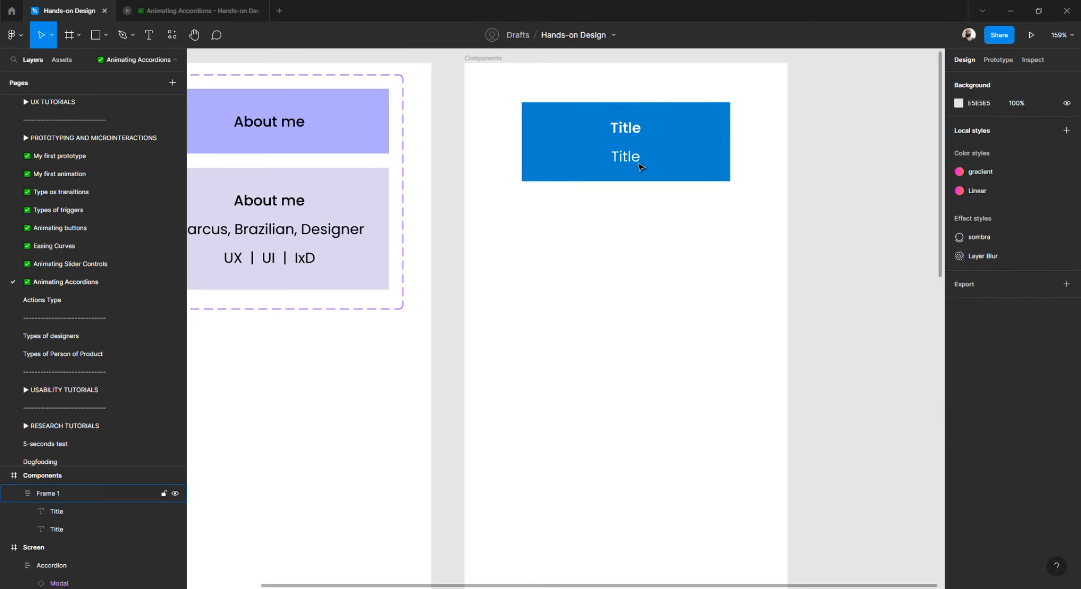
{"action": "left_click", "coordinate": [631, 132]}
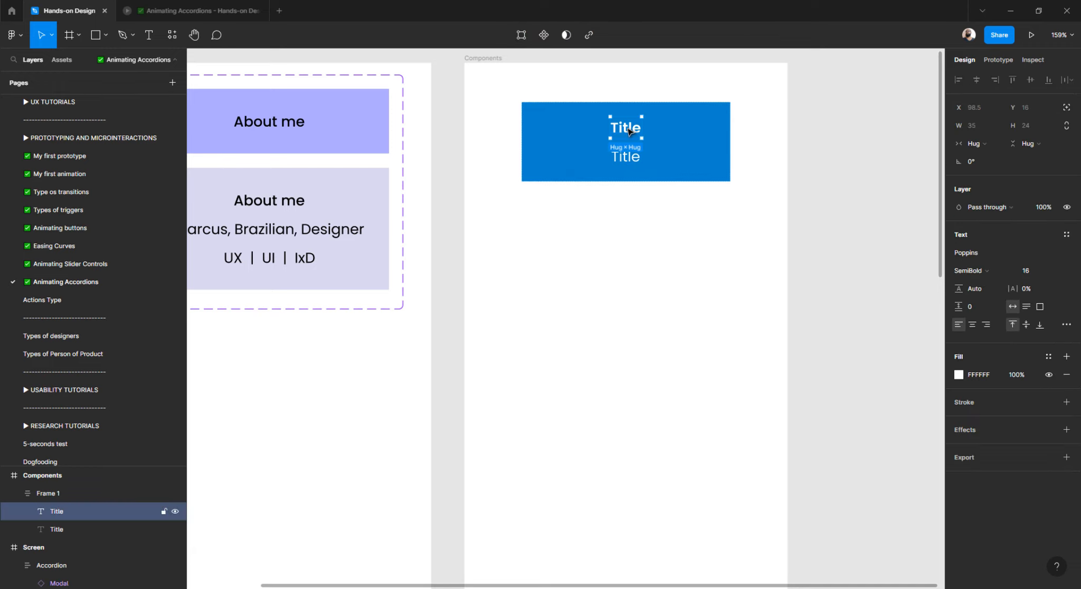
{"action": "left_click", "coordinate": [628, 161]}
{"action": "double_click", "coordinate": [627, 162]}
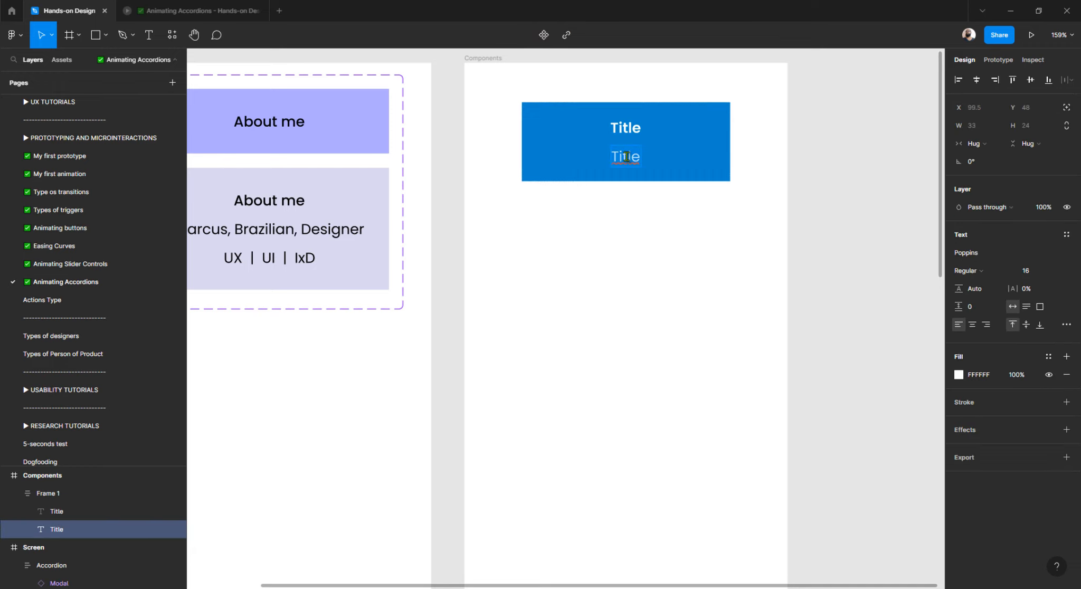
{"action": "type", "text": "Text"}
{"action": "key", "text": "Escape"}
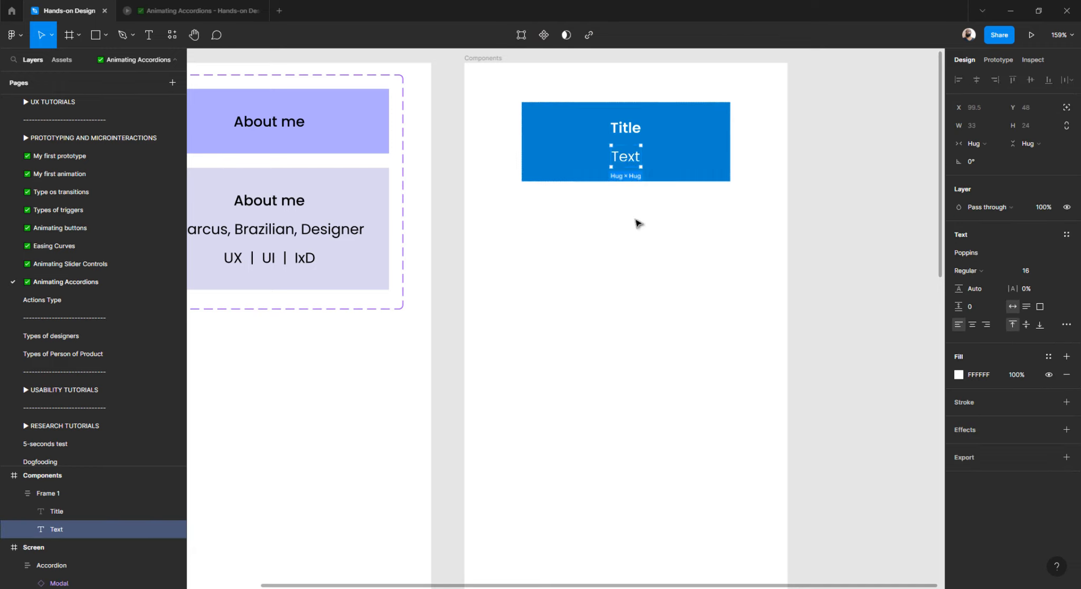
{"action": "left_click", "coordinate": [638, 224]}
{"action": "scroll", "coordinate": [627, 230], "scroll_direction": "down", "scroll_amount": 3}
{"action": "left_click", "coordinate": [655, 149]}
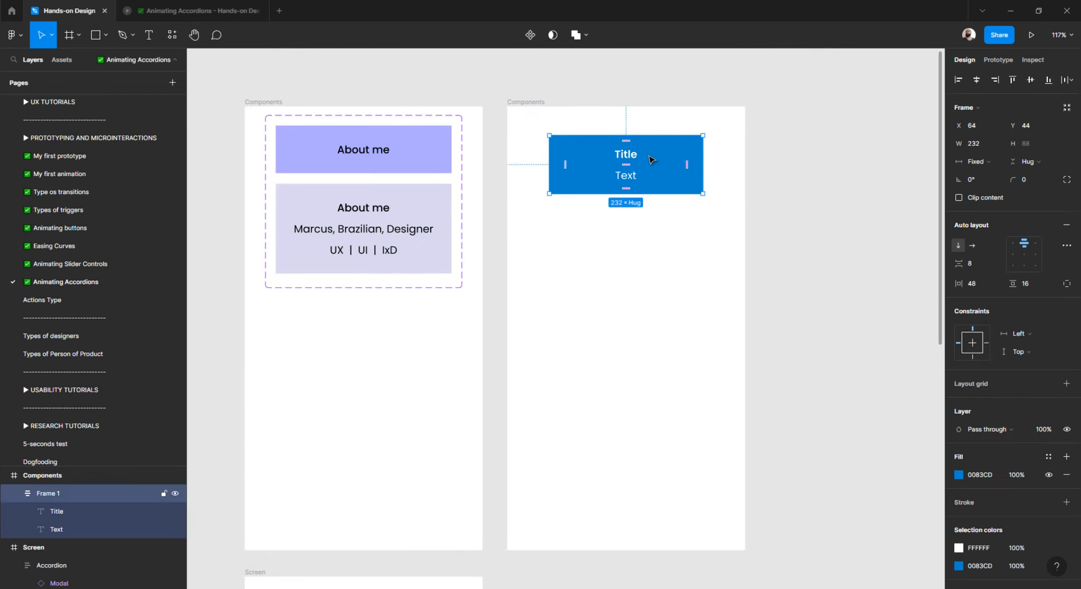
Duplicate the frame below, add a second Text line to the copy, and remove Text from the original.
{"action": "left_click_drag", "start_coordinate": [651, 160], "coordinate": [653, 226]}
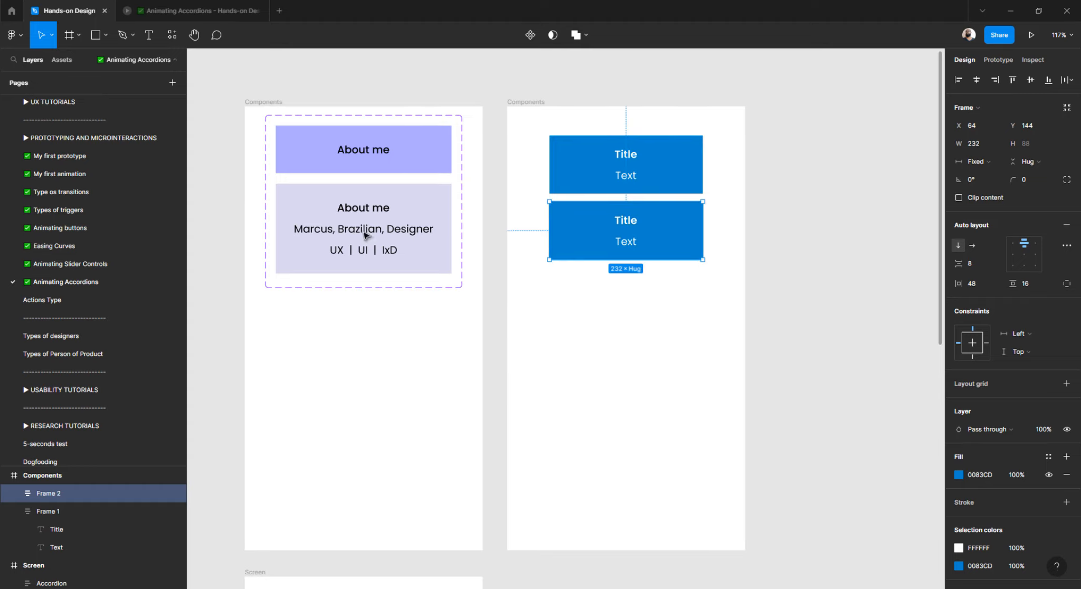
{"action": "double_click", "coordinate": [627, 247]}
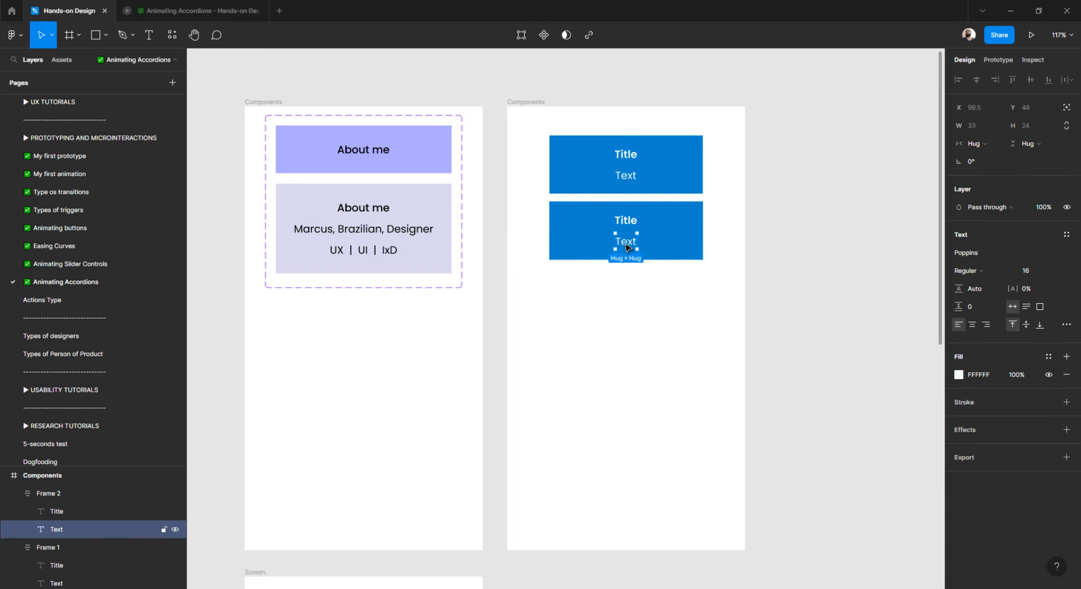
{"action": "key", "text": "ctrl+d"}
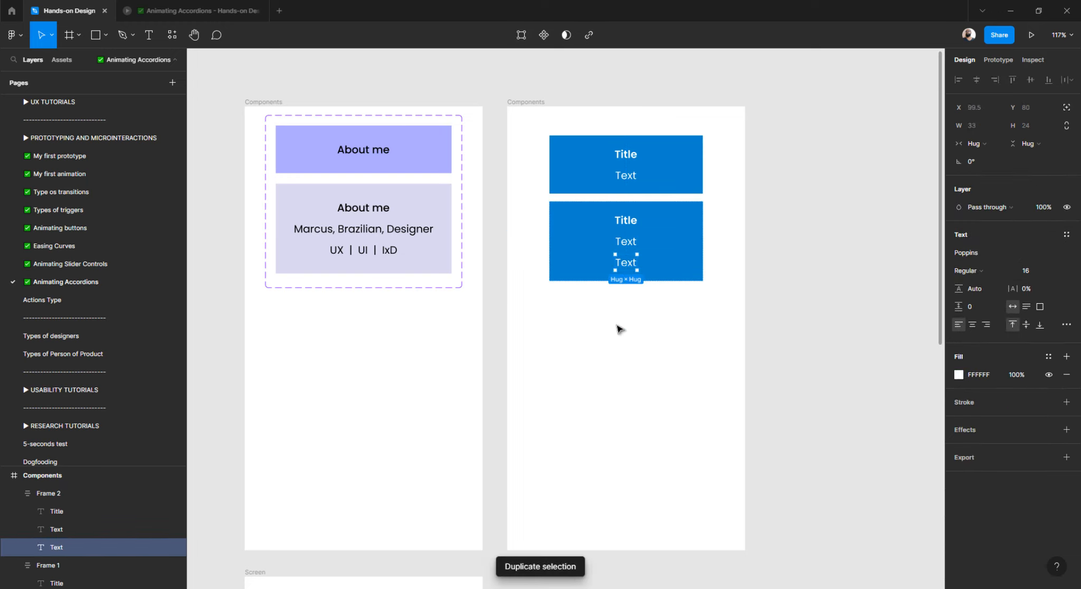
{"action": "double_click", "coordinate": [623, 179]}
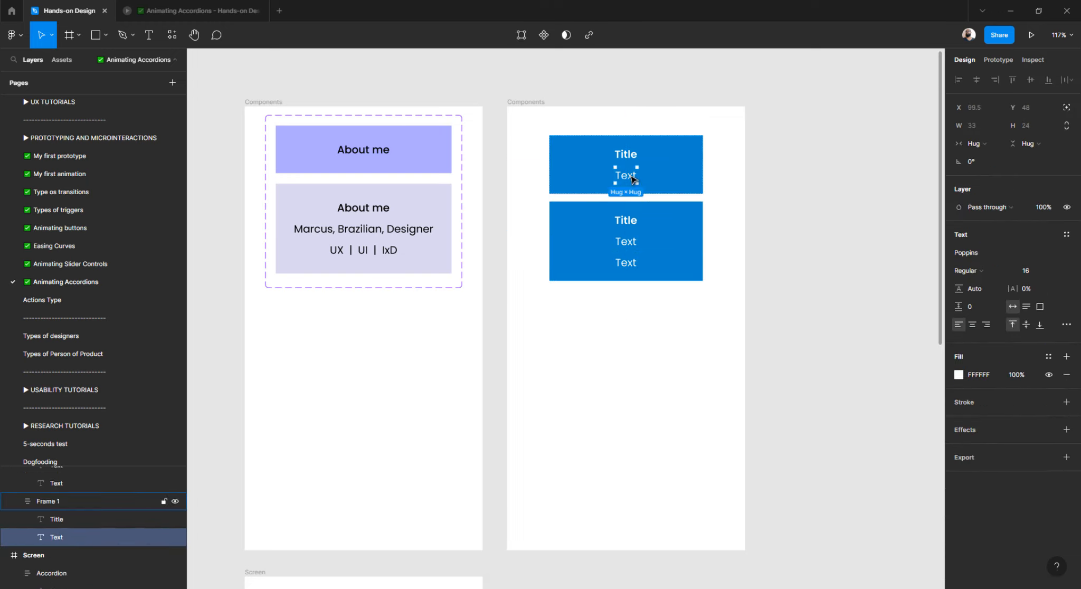
{"action": "key", "text": "Delete"}
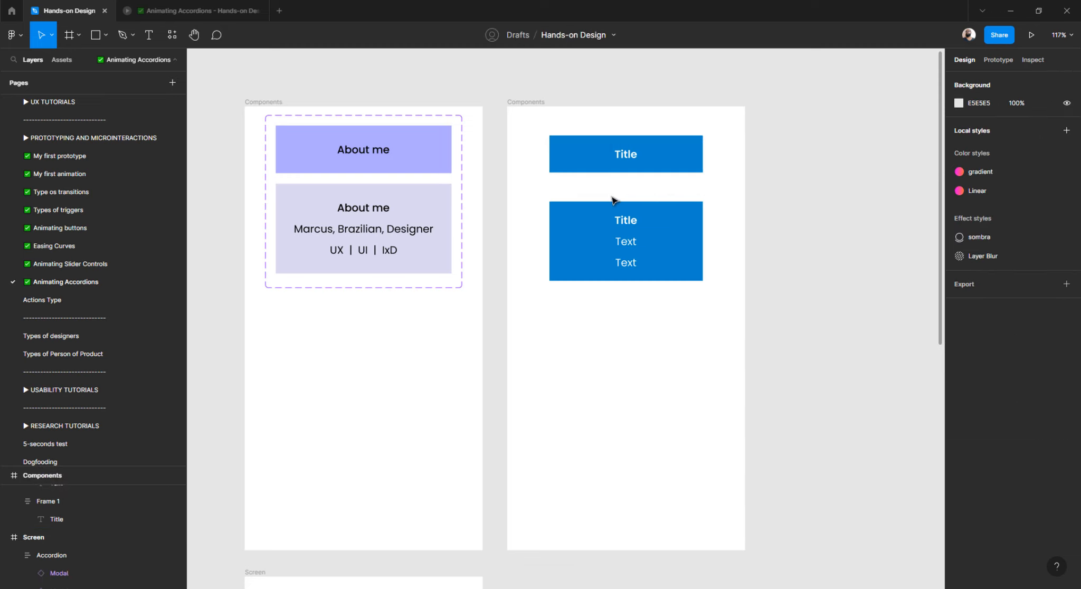
Move the copy up under the Title bar and set its fill to 47B5F3.
{"action": "left_click_drag", "start_coordinate": [586, 234], "coordinate": [585, 216]}
{"action": "left_click", "coordinate": [575, 293]}
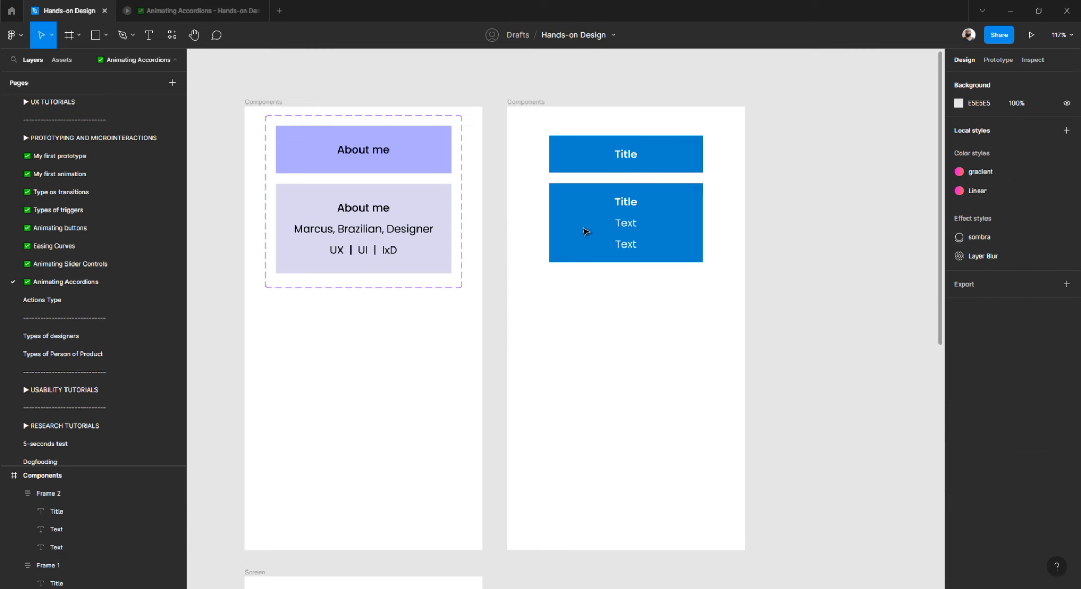
{"action": "left_click", "coordinate": [584, 232]}
{"action": "left_click", "coordinate": [957, 476]}
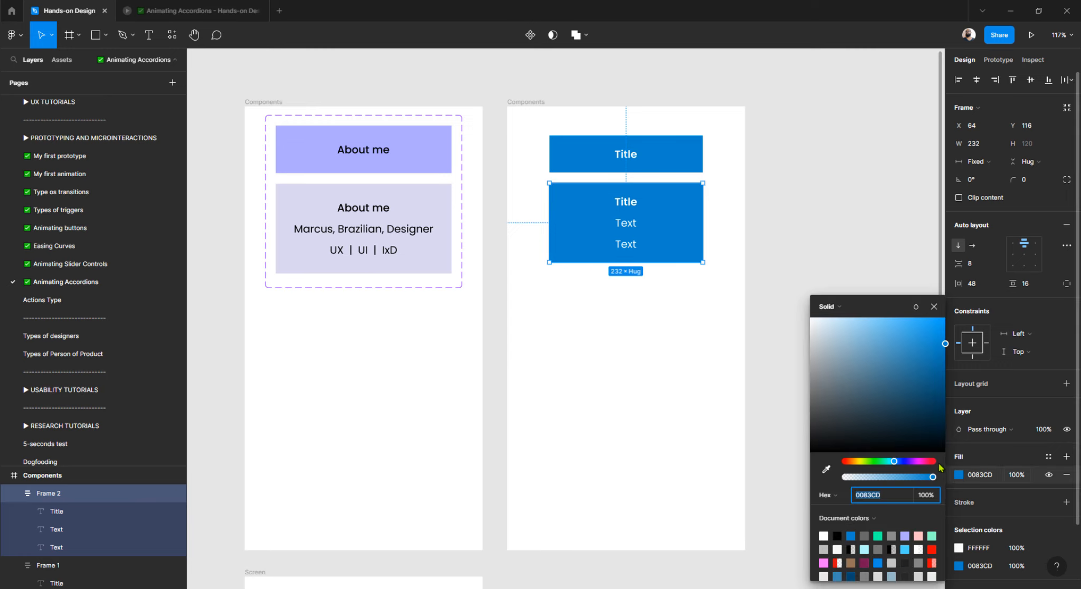
{"action": "left_click", "coordinate": [930, 334]}
{"action": "left_click_drag", "start_coordinate": [929, 336], "coordinate": [906, 328]}
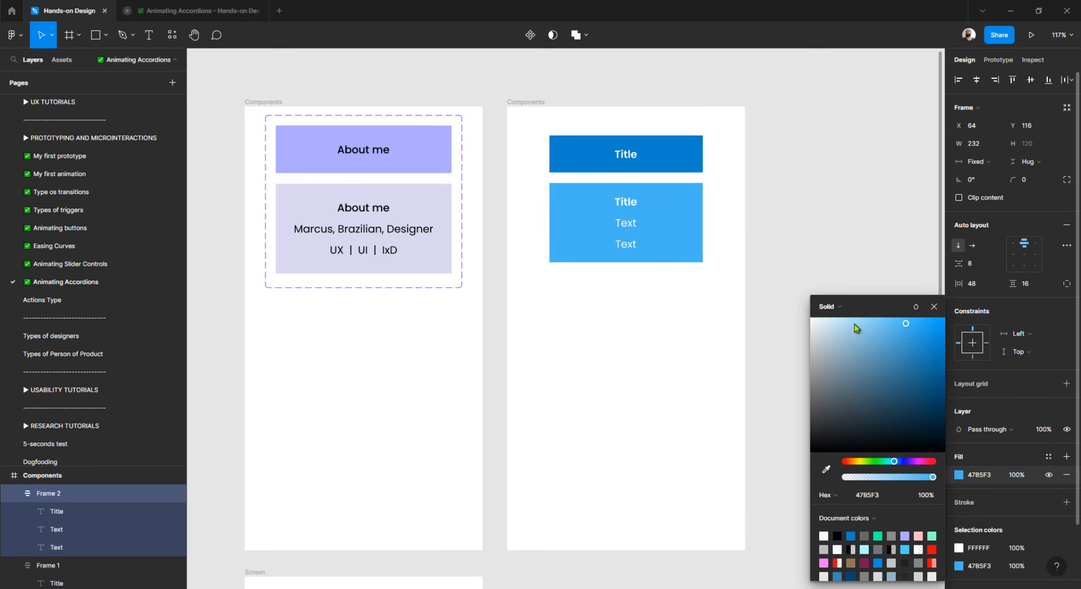
{"action": "left_click", "coordinate": [804, 216]}
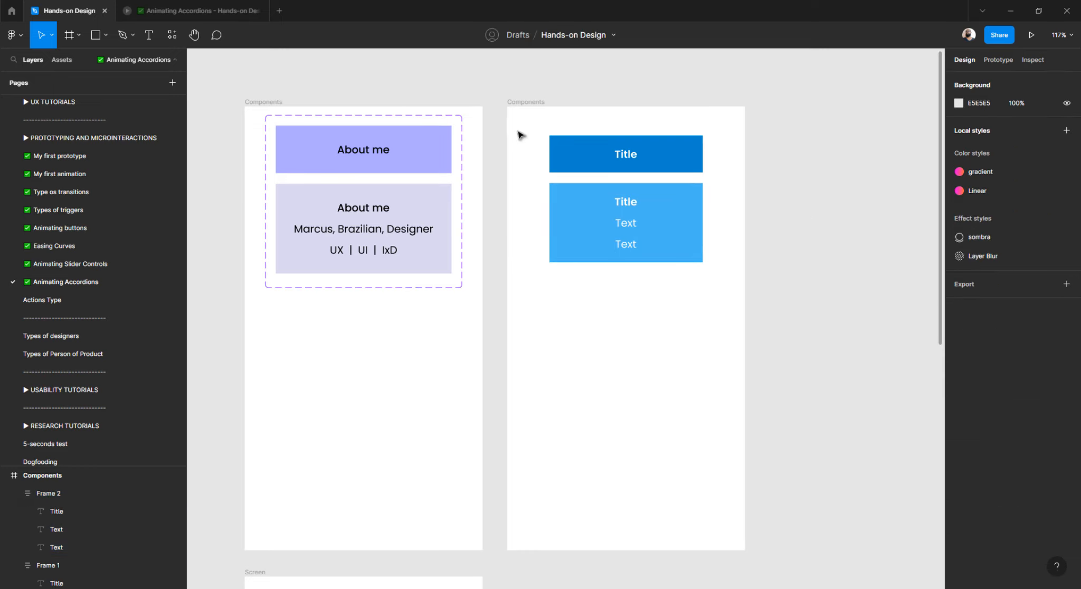
Rename the dark blue title bar frame's layer to Accordion.
{"action": "left_click_drag", "start_coordinate": [527, 124], "coordinate": [729, 332]}
{"action": "left_click", "coordinate": [615, 323]}
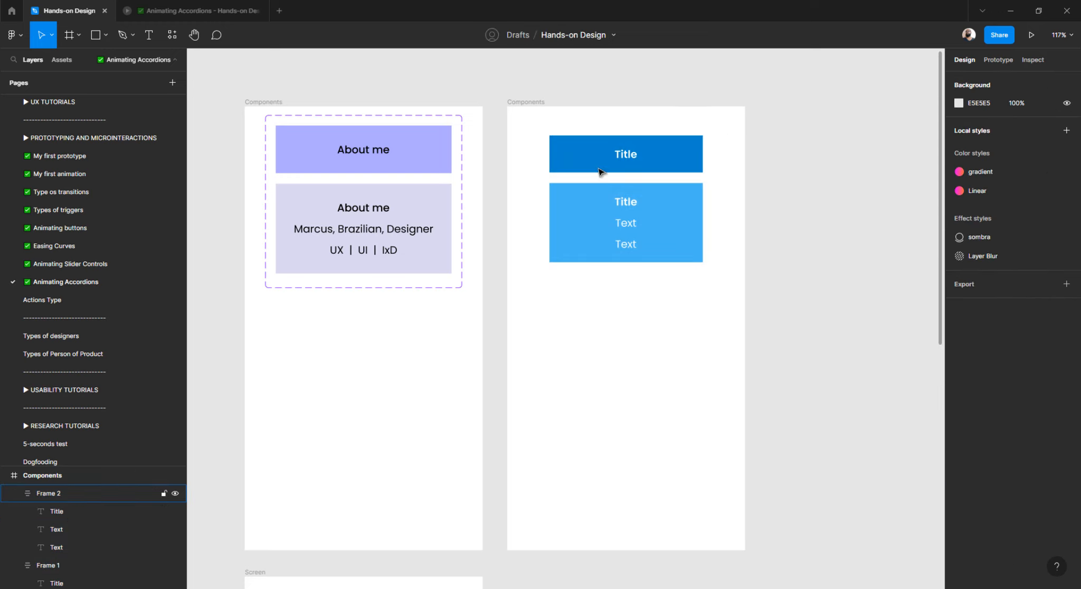
{"action": "left_click", "coordinate": [592, 158]}
{"action": "left_click", "coordinate": [416, 159]}
{"action": "left_click", "coordinate": [415, 158]}
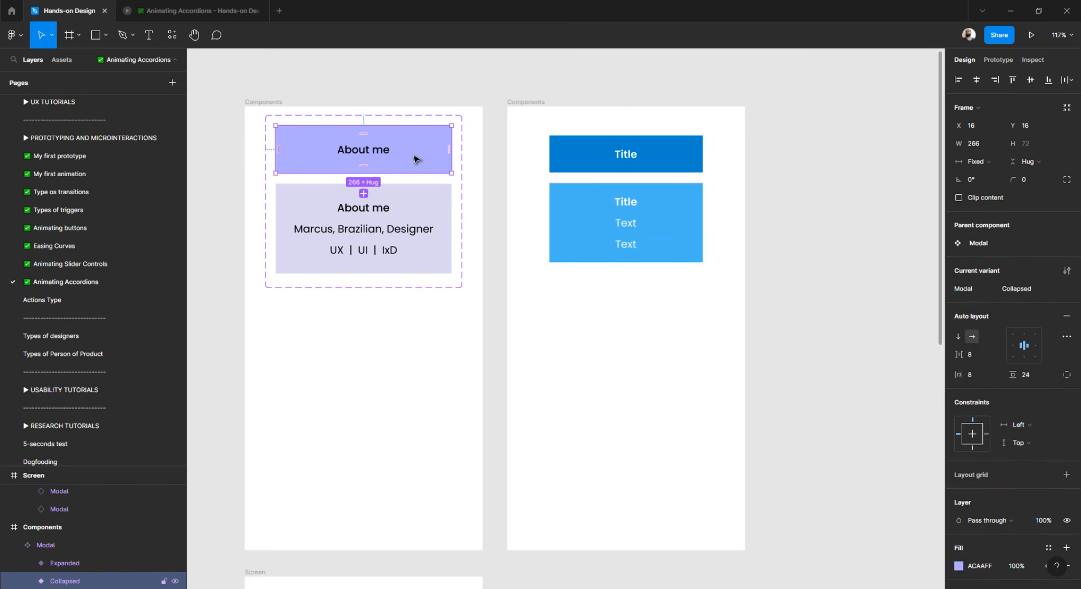
{"action": "left_click", "coordinate": [584, 265]}
{"action": "left_click", "coordinate": [581, 168]}
{"action": "double_click", "coordinate": [62, 494]}
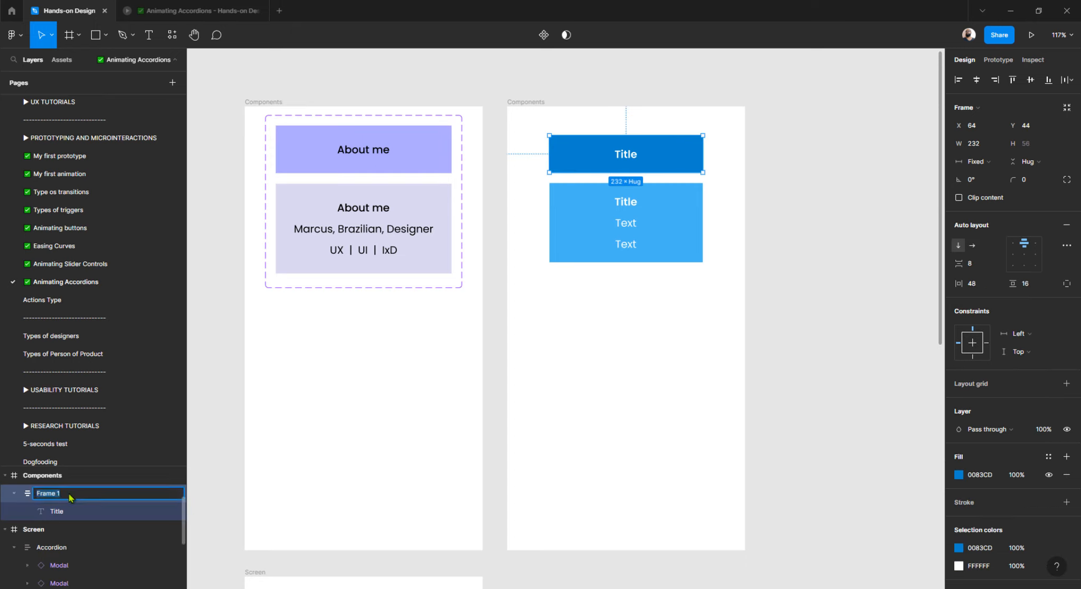
{"action": "type", "text": "Accordion"}
{"action": "key", "text": "Return"}
Rename the light blue expanded frame's layer to Acordion.
{"action": "left_click", "coordinate": [631, 226]}
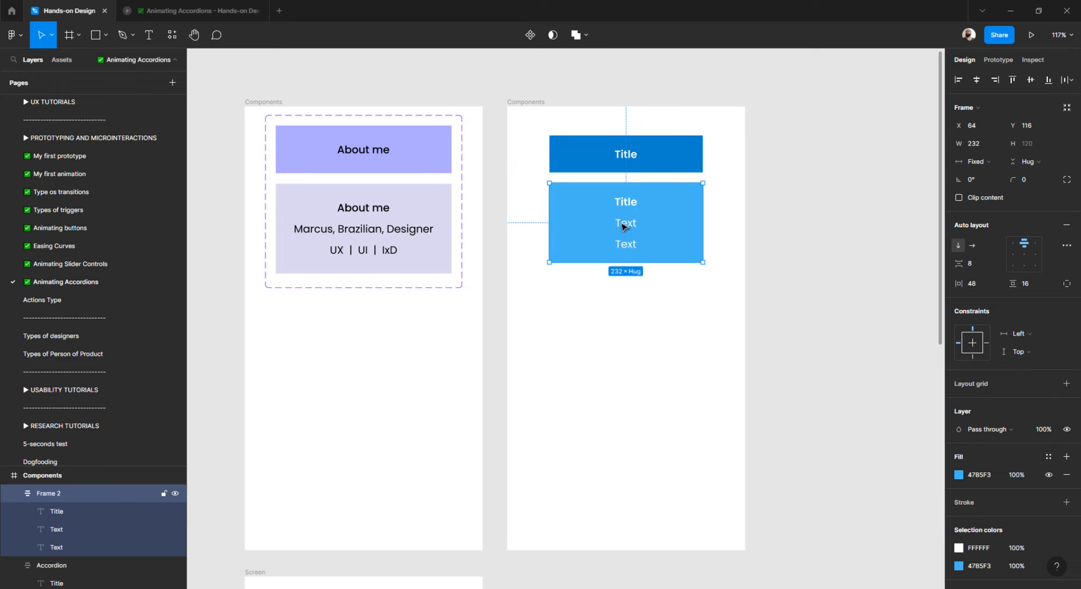
{"action": "double_click", "coordinate": [48, 494]}
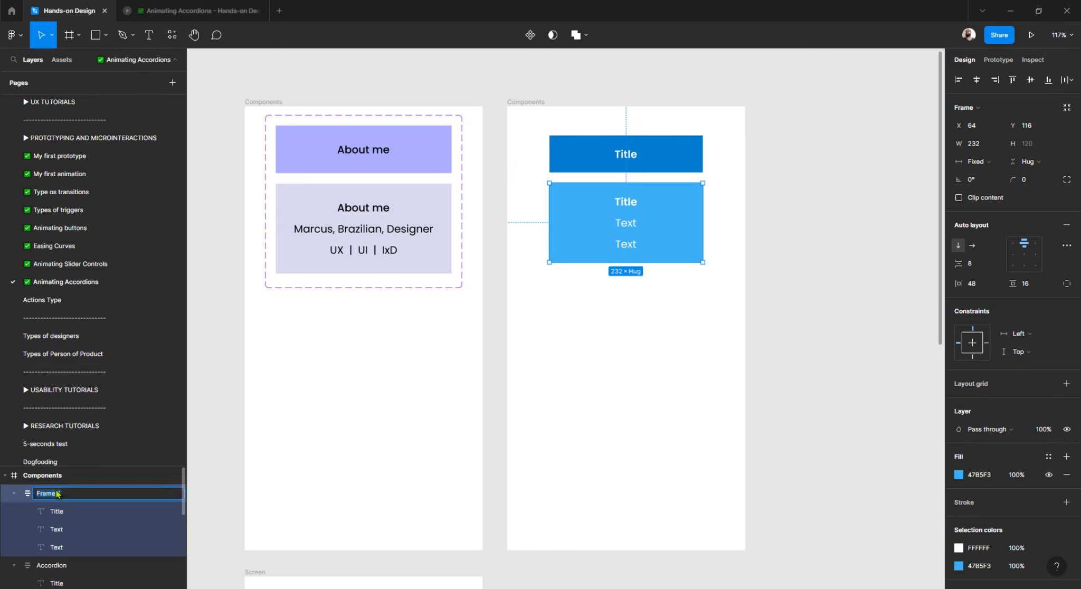
{"action": "type", "text": "Acordion"}
{"action": "key", "text": "Return"}
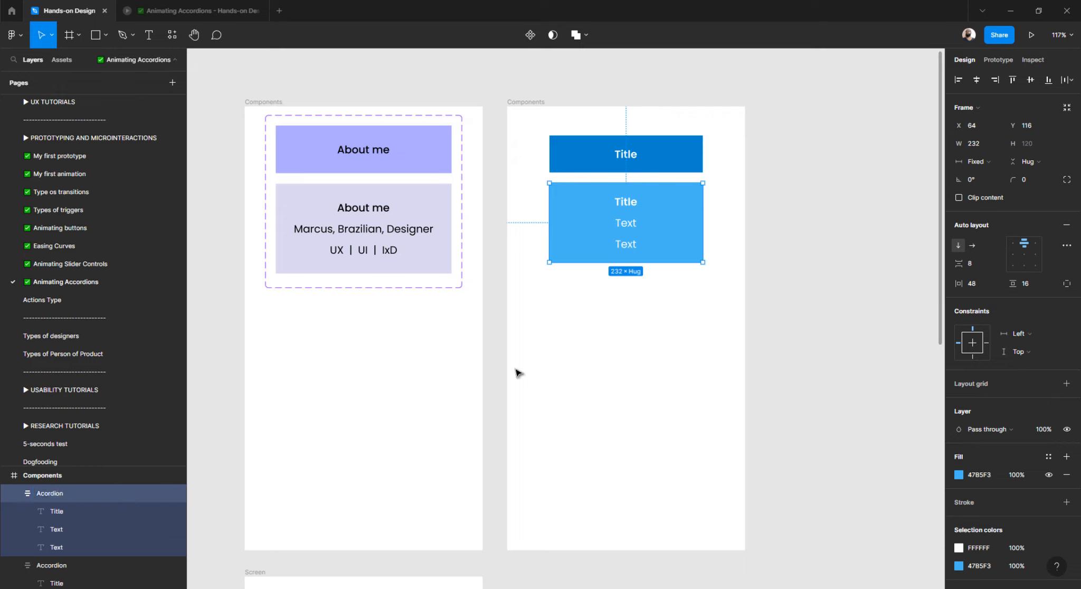
{"action": "left_click", "coordinate": [523, 362]}
{"action": "left_click", "coordinate": [583, 157]}
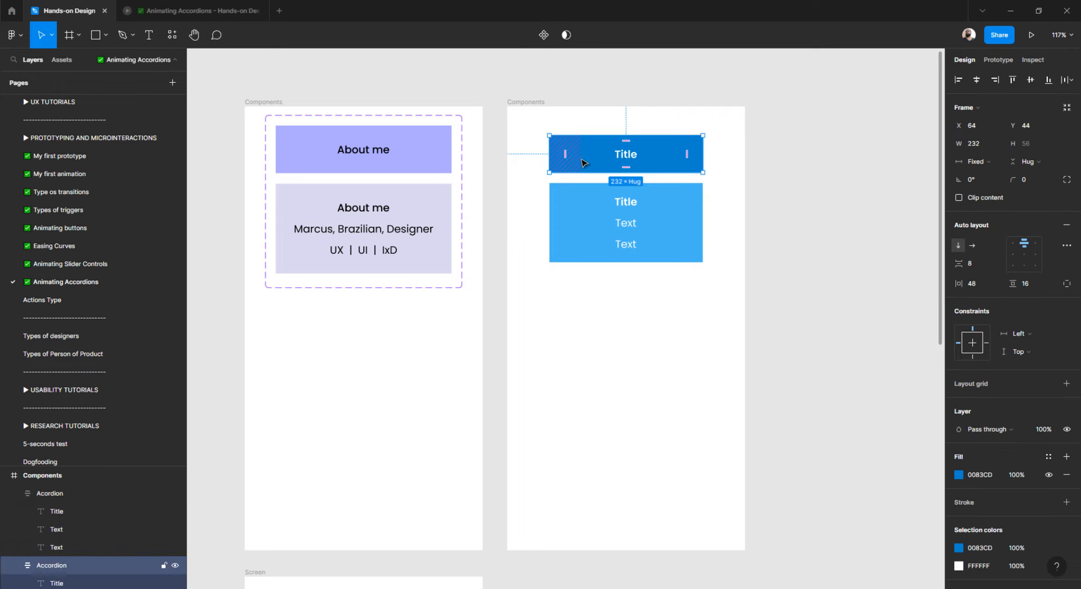
{"action": "left_click", "coordinate": [592, 223]}
{"action": "left_click", "coordinate": [596, 306]}
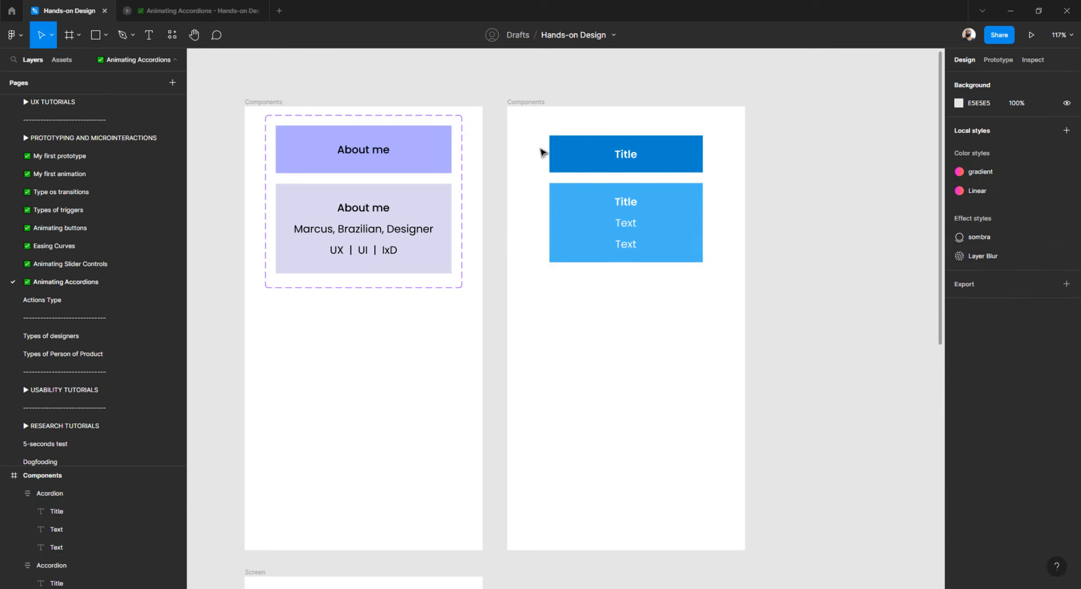
Make both blue accordion frames separate components, then combine them as variants of Component 1.
{"action": "left_click_drag", "start_coordinate": [533, 124], "coordinate": [728, 320]}
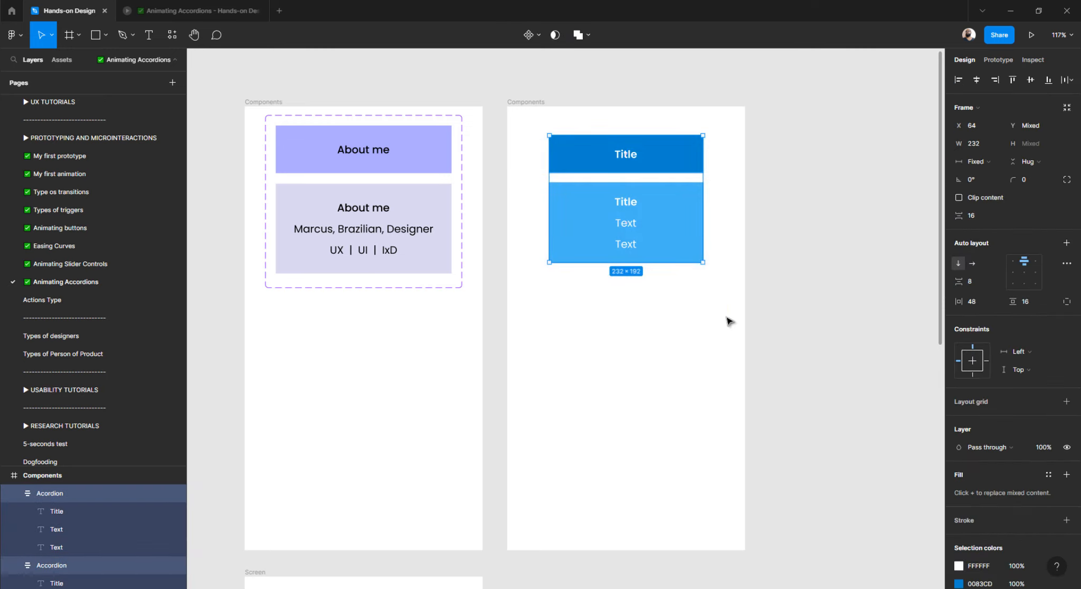
{"action": "left_click", "coordinate": [539, 35]}
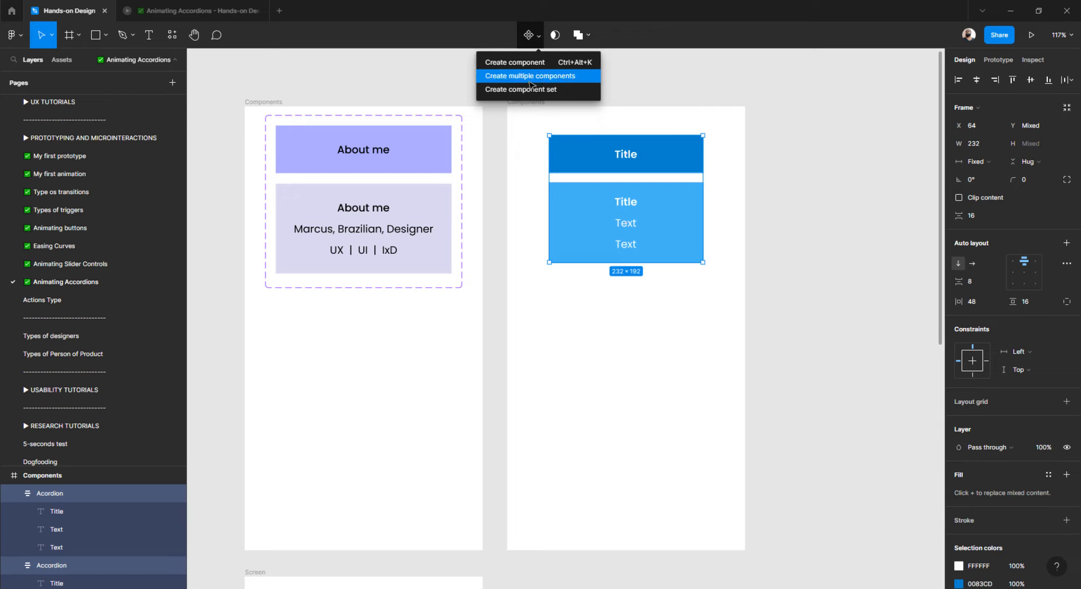
{"action": "left_click", "coordinate": [530, 80]}
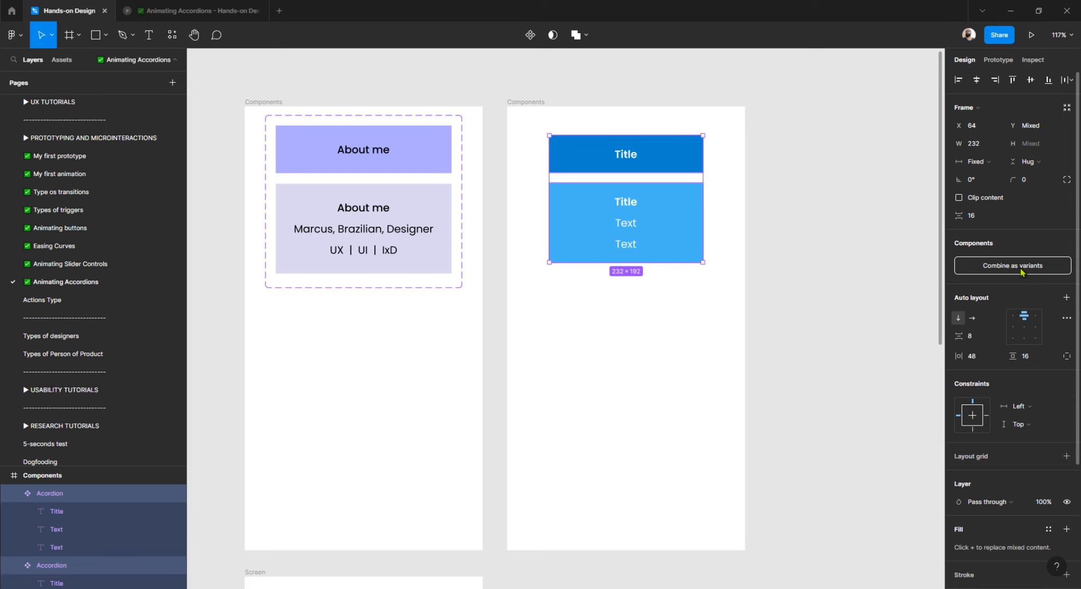
{"action": "left_click", "coordinate": [996, 272]}
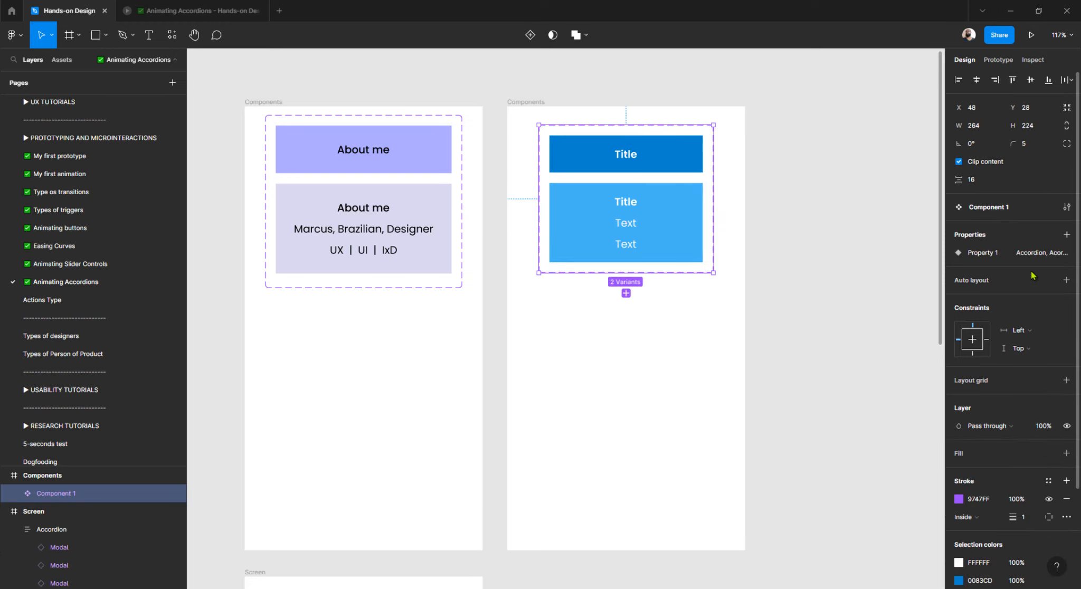
Rename the variant property to Accordion and set the top variant's value to Collapsed.
{"action": "left_click", "coordinate": [364, 158]}
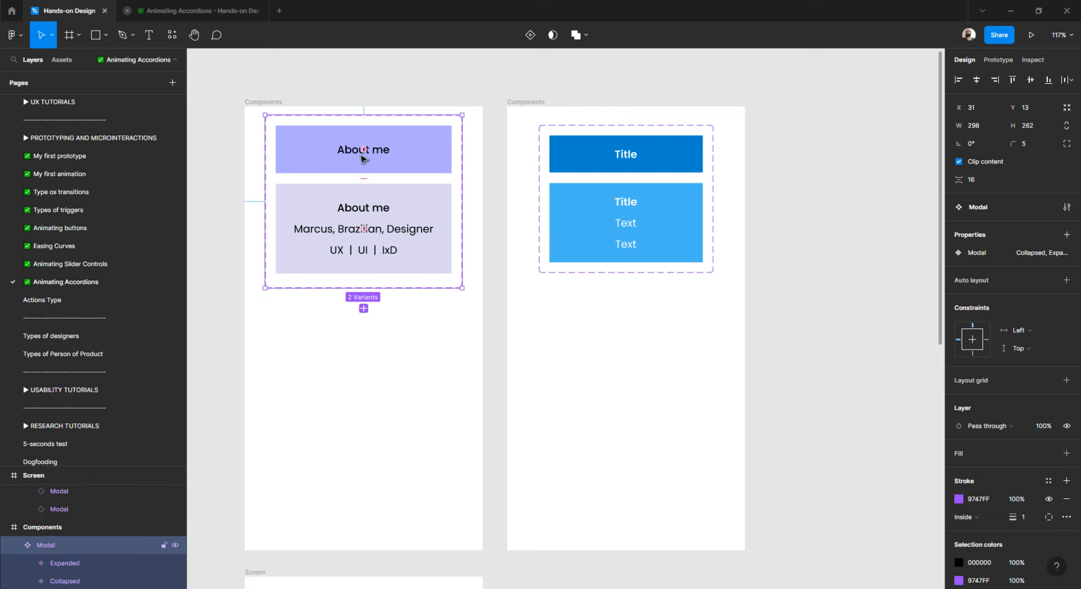
{"action": "left_click", "coordinate": [606, 159]}
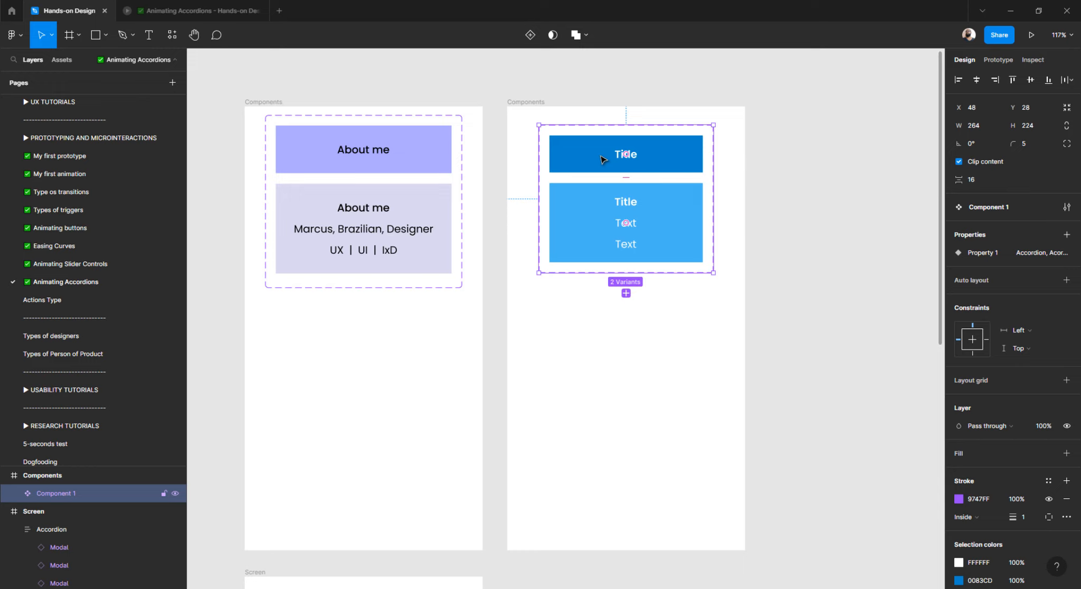
{"action": "left_click", "coordinate": [602, 159]}
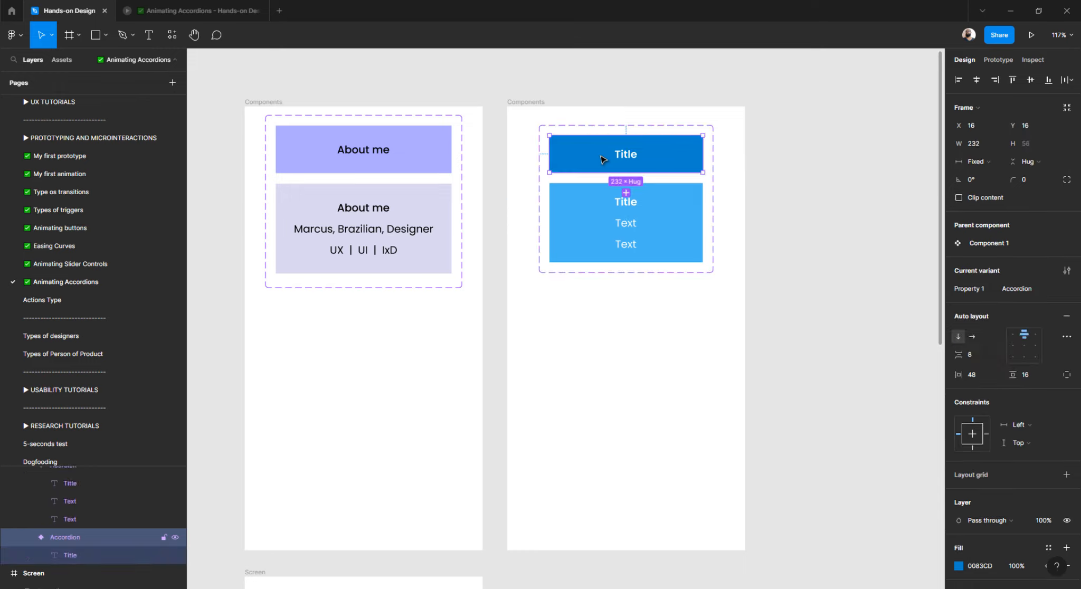
{"action": "left_click", "coordinate": [1012, 291]}
{"action": "key", "text": "ctrl+c"}
{"action": "key", "text": "BackSpace"}
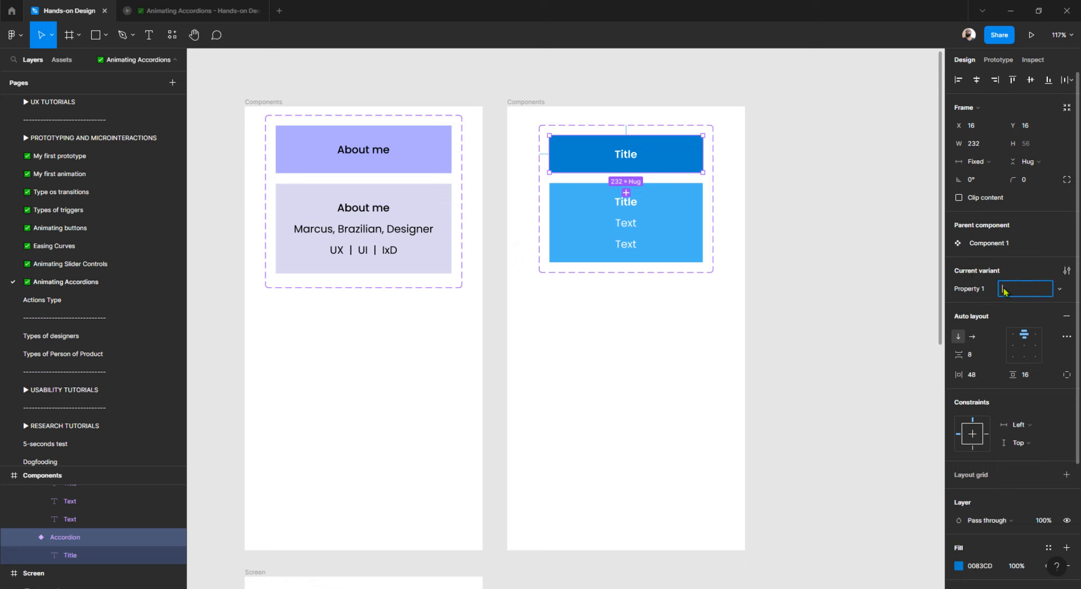
{"action": "left_click", "coordinate": [961, 290]}
{"action": "double_click", "coordinate": [962, 289]}
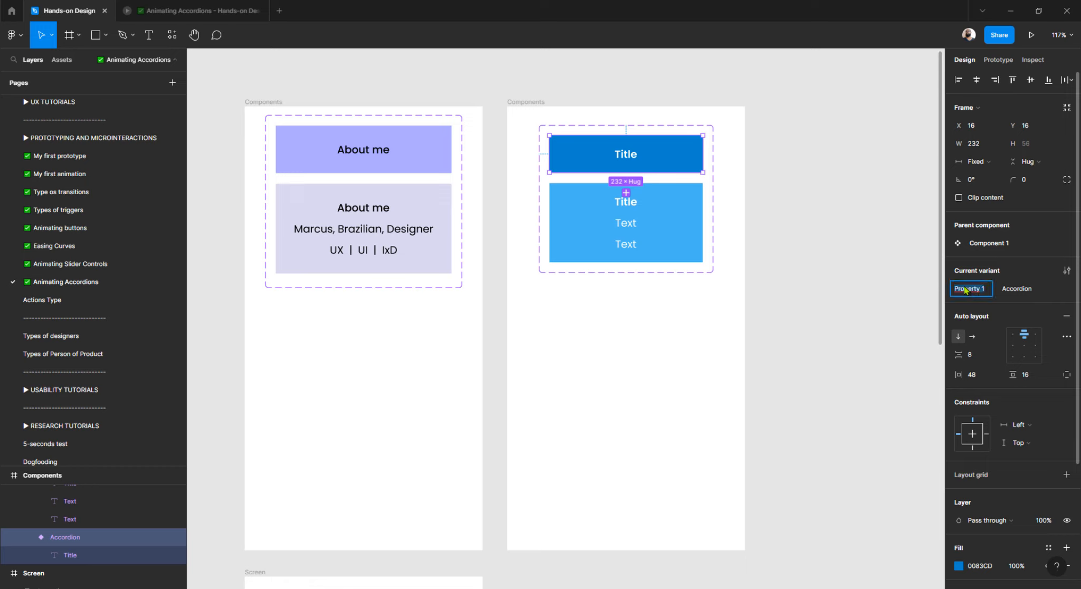
{"action": "key", "text": "ctrl+v"}
{"action": "left_click", "coordinate": [1015, 292]}
{"action": "double_click", "coordinate": [1017, 292]}
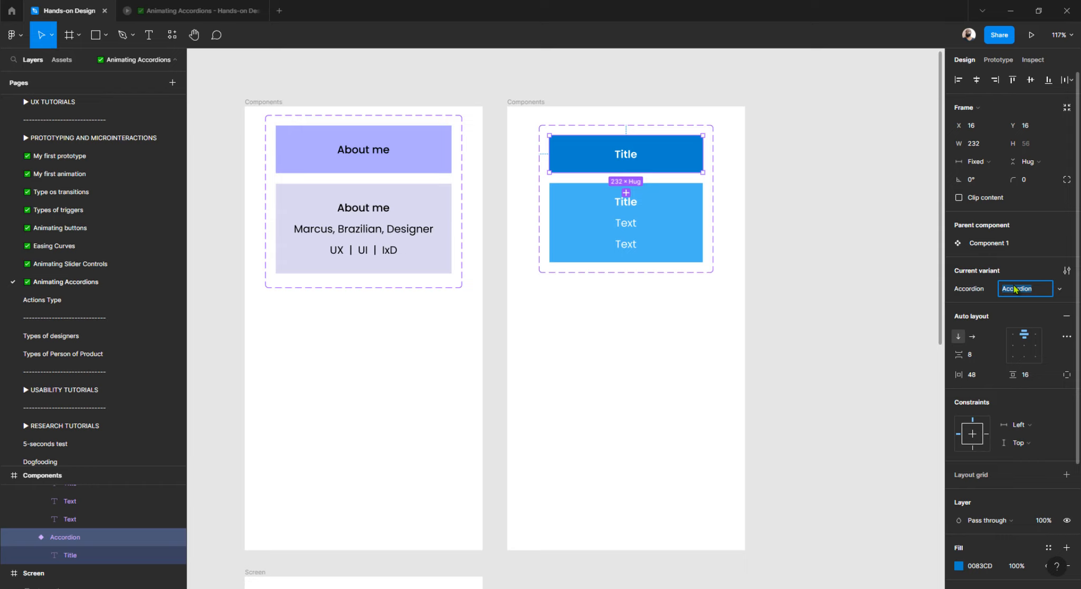
{"action": "type", "text": "Collapsed"}
{"action": "key", "text": "Return"}
Set the second variant's value to Expanded.
{"action": "left_click", "coordinate": [615, 305]}
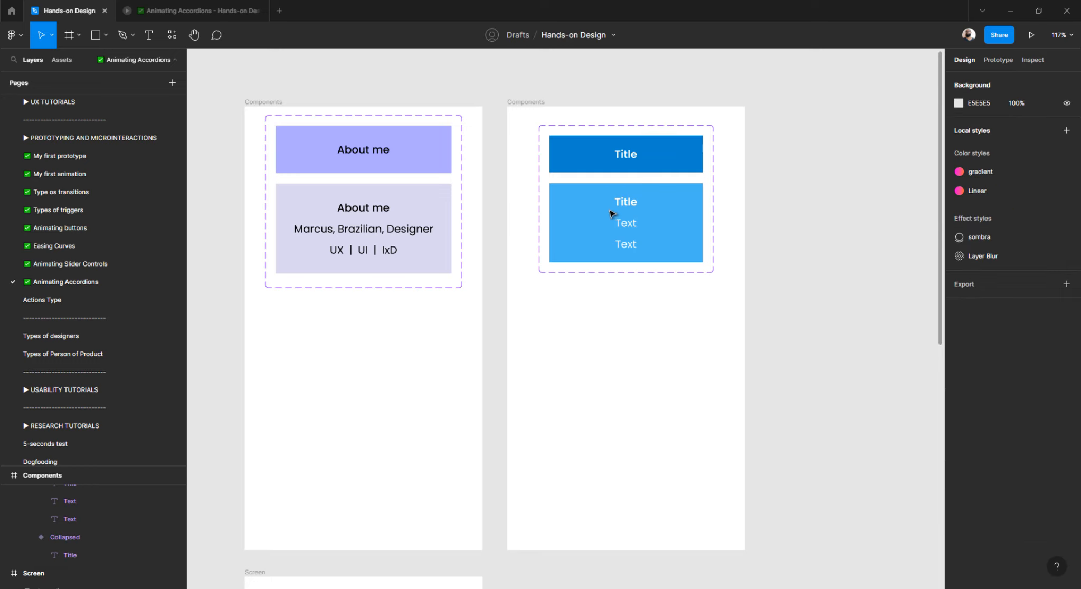
{"action": "left_click", "coordinate": [610, 213]}
{"action": "left_click", "coordinate": [596, 219]}
{"action": "left_click", "coordinate": [596, 218]}
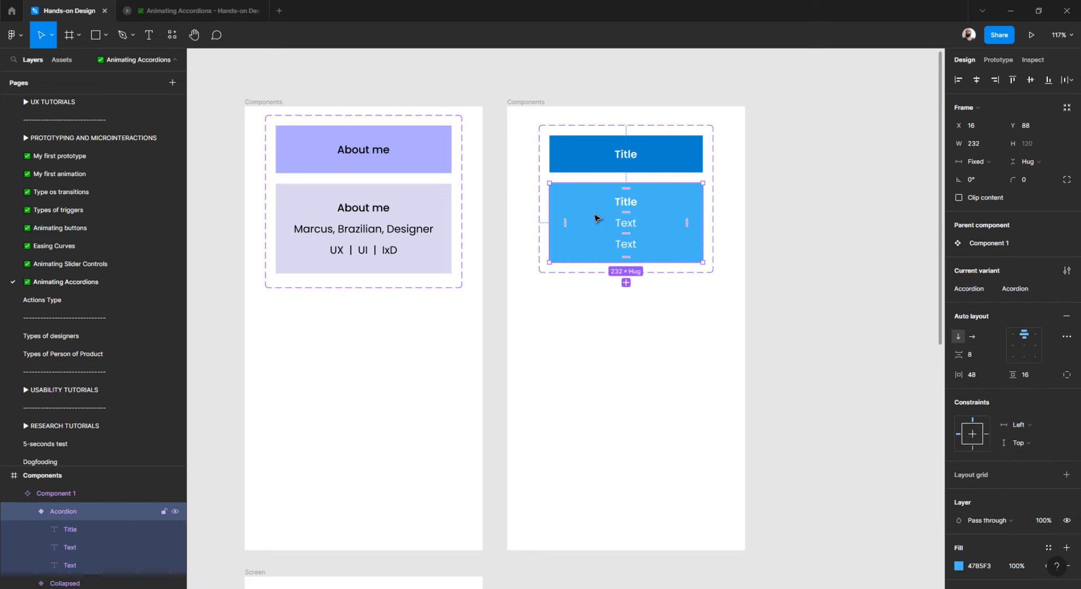
{"action": "scroll", "coordinate": [596, 217], "scroll_direction": "up", "scroll_amount": 2}
{"action": "scroll", "coordinate": [595, 218], "scroll_direction": "up", "scroll_amount": 5}
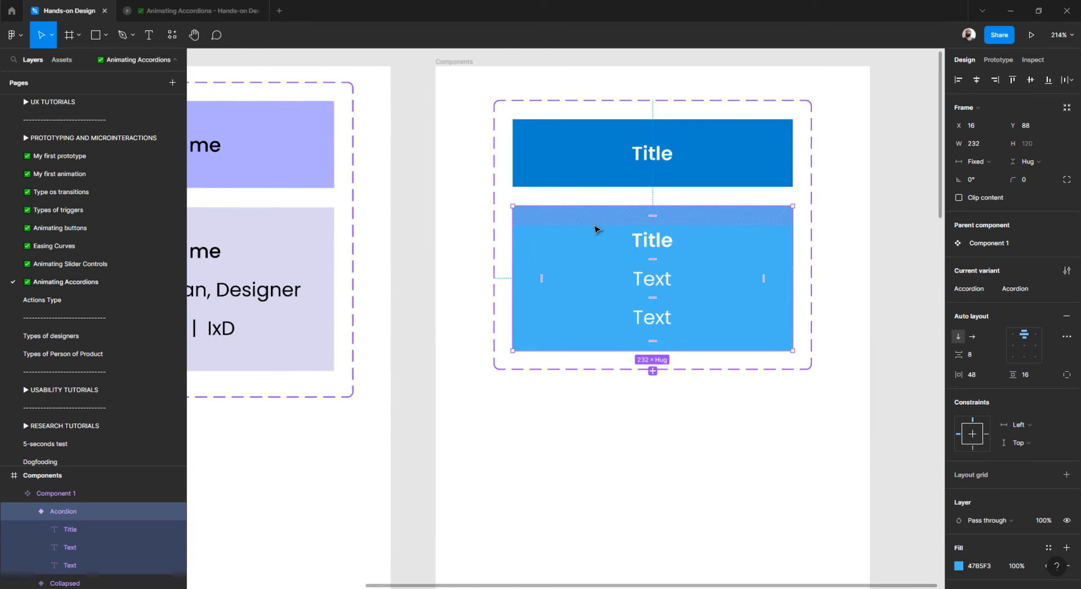
{"action": "scroll", "coordinate": [595, 229], "scroll_direction": "up", "scroll_amount": 3}
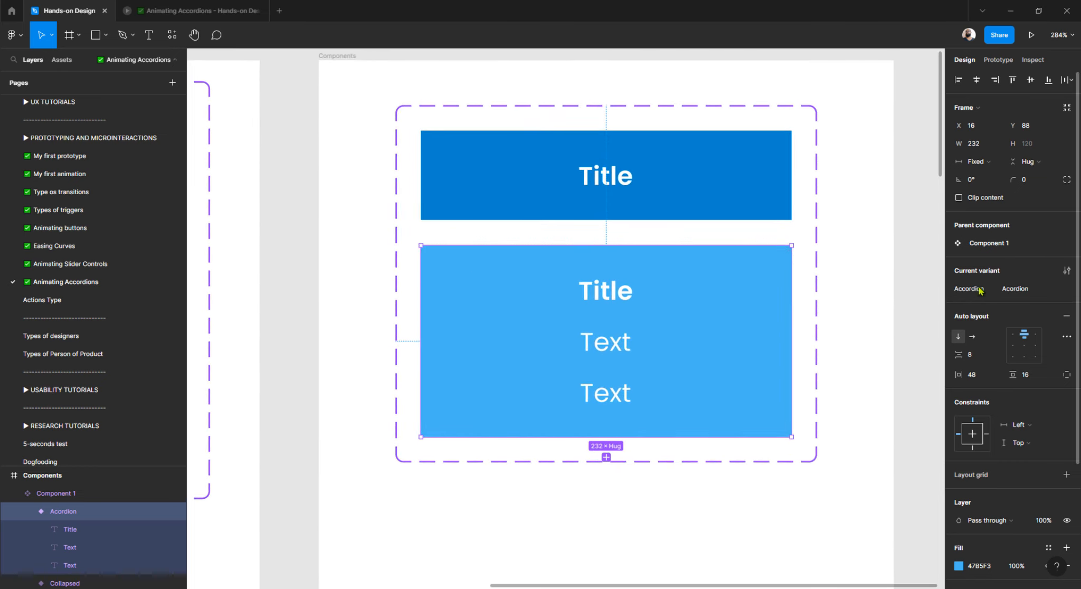
{"action": "left_click", "coordinate": [1016, 290]}
{"action": "type", "text": "Expanded"}
{"action": "key", "text": "Return"}
{"action": "scroll", "coordinate": [386, 265], "scroll_direction": "down", "scroll_amount": 5}
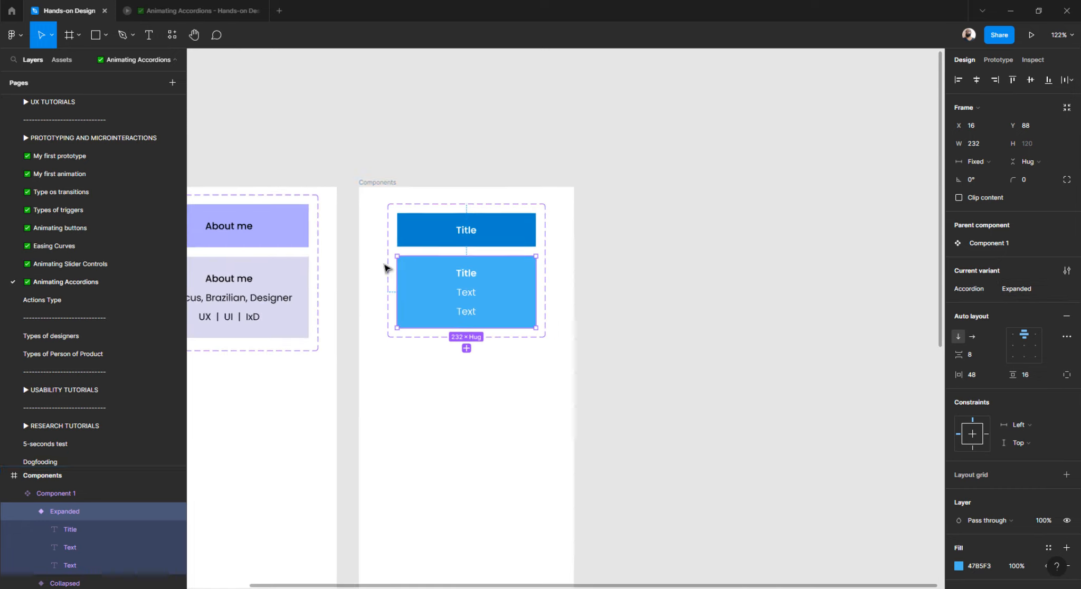
Duplicate the Components frame and move the copy beside the Screen frame.
{"action": "left_click", "coordinate": [423, 166]}
{"action": "scroll", "coordinate": [424, 170], "scroll_direction": "down", "scroll_amount": 4}
{"action": "scroll", "coordinate": [420, 175], "scroll_direction": "up", "scroll_amount": 2}
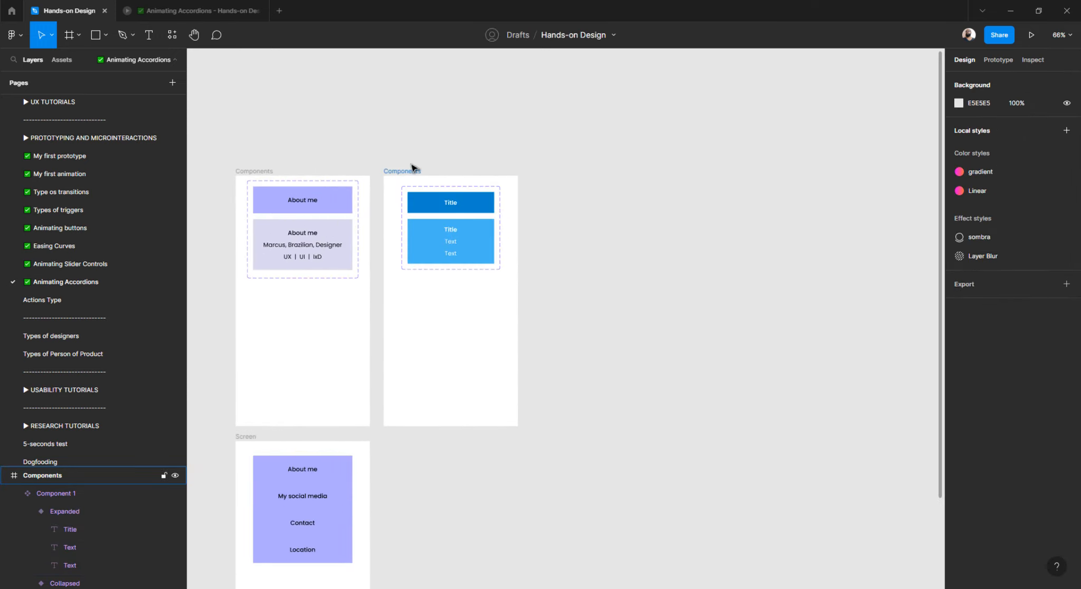
{"action": "left_click", "coordinate": [403, 171]}
{"action": "key", "text": "ctrl+d"}
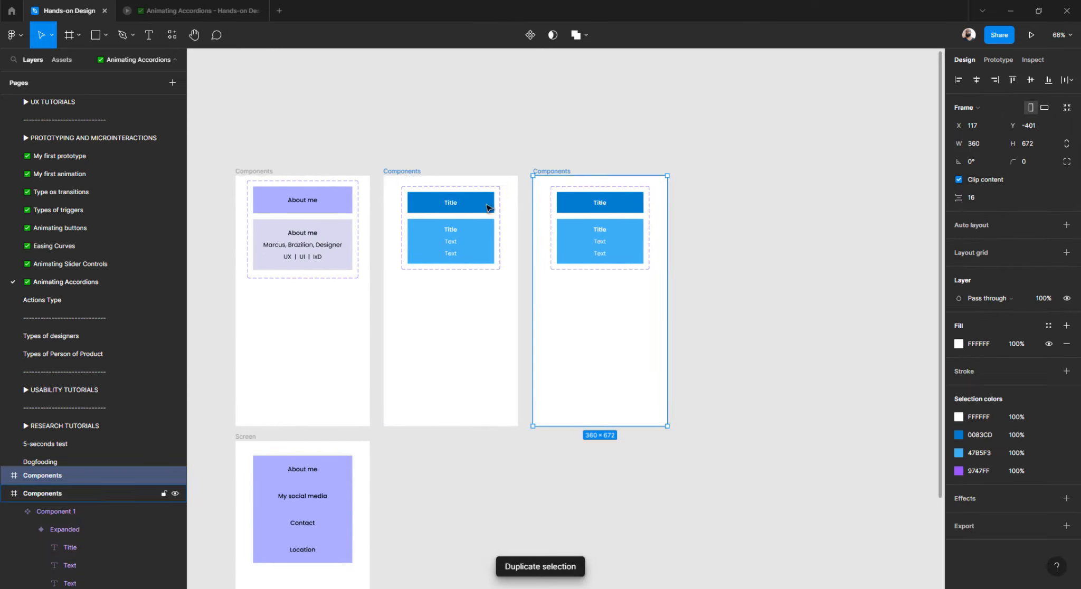
{"action": "scroll", "coordinate": [559, 137], "scroll_direction": "down", "scroll_amount": 2}
{"action": "left_click_drag", "start_coordinate": [557, 130], "coordinate": [410, 395]}
{"action": "scroll", "coordinate": [456, 388], "scroll_direction": "down", "scroll_amount": 3}
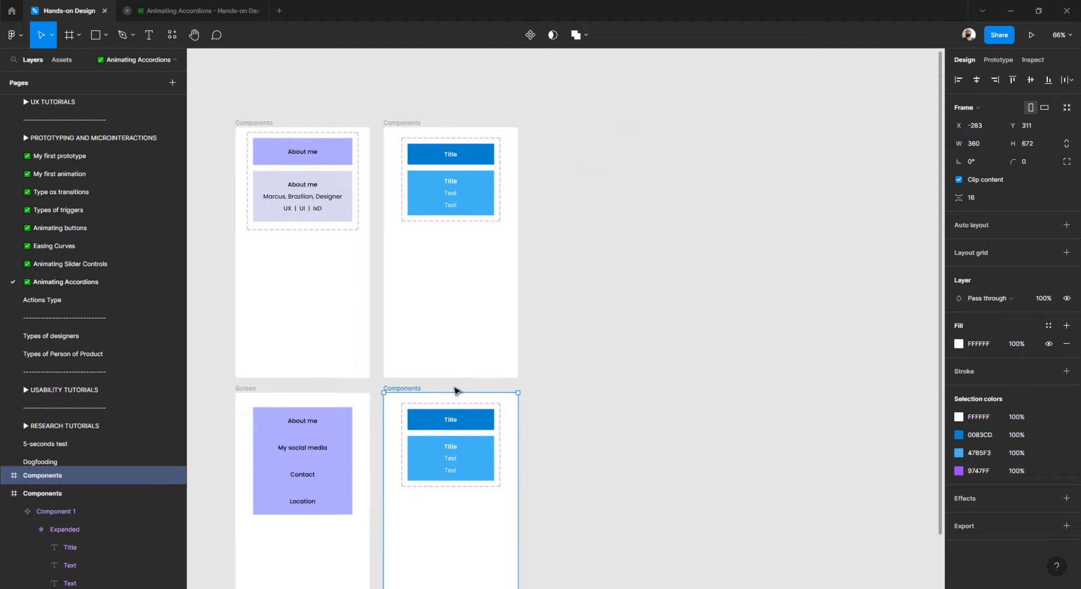
{"action": "scroll", "coordinate": [464, 381], "scroll_direction": "up", "scroll_amount": 6}
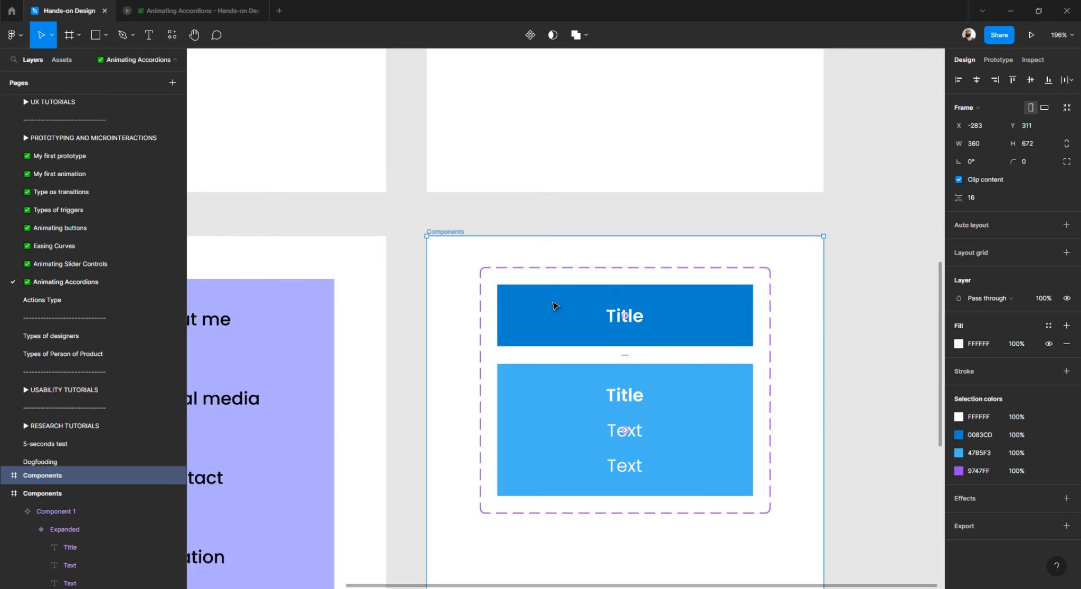
Delete the copied accordion component set from the new frame.
{"action": "left_click", "coordinate": [530, 229]}
{"action": "scroll", "coordinate": [529, 231], "scroll_direction": "up", "scroll_amount": 2}
{"action": "scroll", "coordinate": [530, 231], "scroll_direction": "right", "scroll_amount": 2}
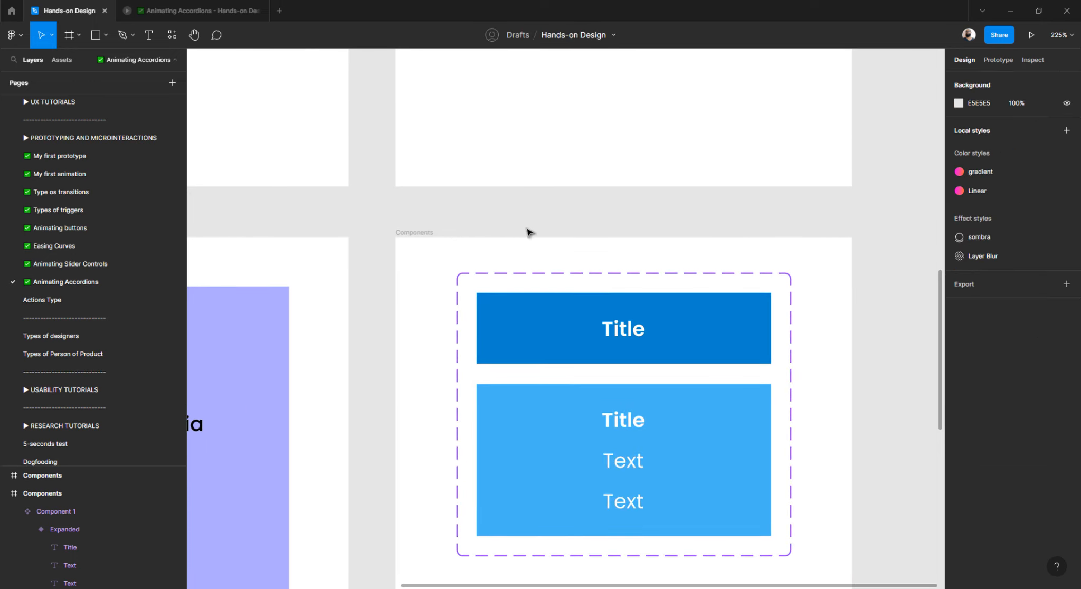
{"action": "scroll", "coordinate": [529, 243], "scroll_direction": "down", "scroll_amount": 4}
{"action": "left_click", "coordinate": [530, 259]}
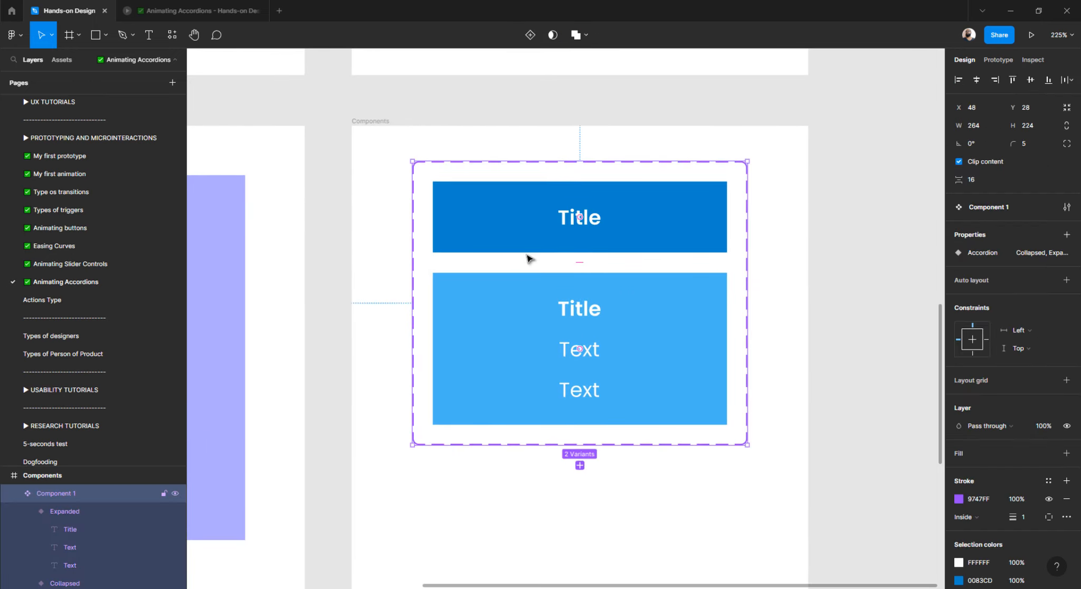
{"action": "key", "text": "Delete"}
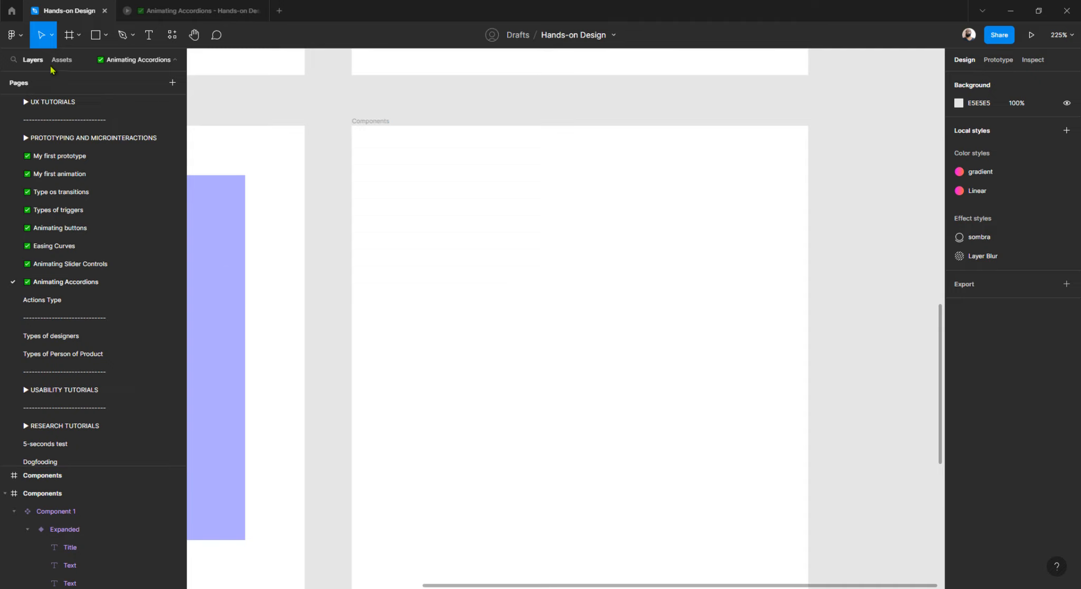
Place a Component 1 instance from Assets into the empty frame, centred horizontally.
{"action": "left_click", "coordinate": [57, 60]}
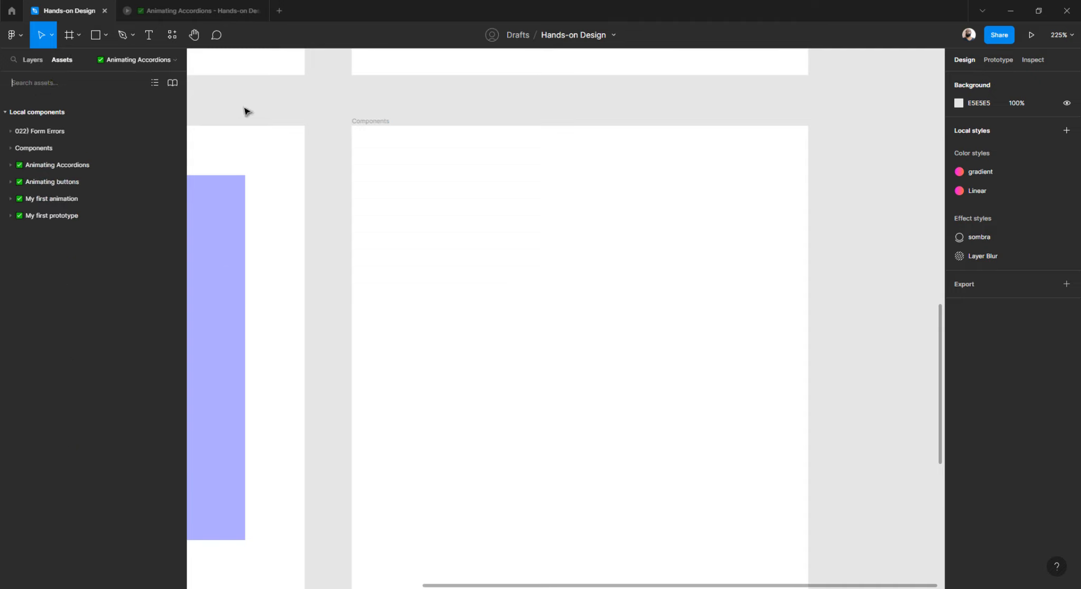
{"action": "type", "text": "accordion"}
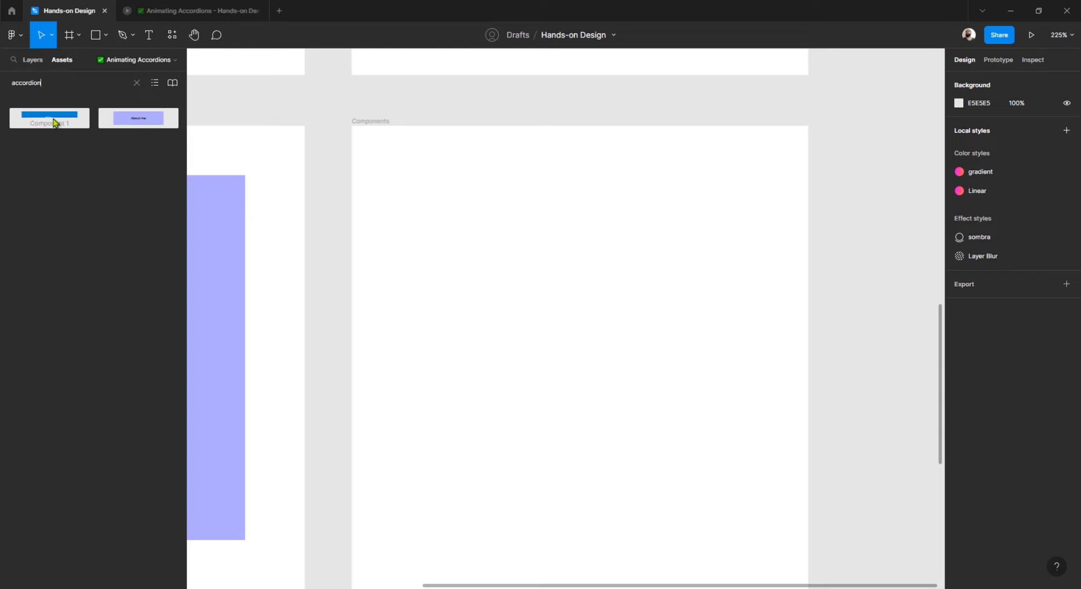
{"action": "left_click_drag", "start_coordinate": [53, 121], "coordinate": [593, 210]}
{"action": "left_click", "coordinate": [977, 80]}
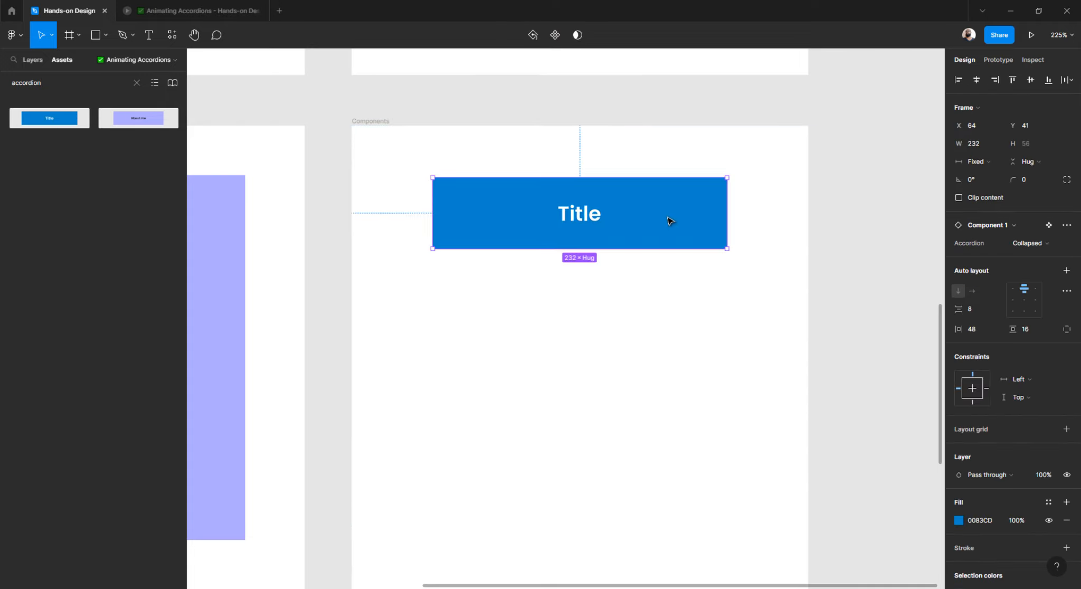
Undo the extra duplicate so a single collapsed accordion instance remains.
{"action": "key", "text": "ctrl+d"}
{"action": "left_click", "coordinate": [637, 346]}
{"action": "left_click_drag", "start_coordinate": [681, 354], "coordinate": [468, 179]}
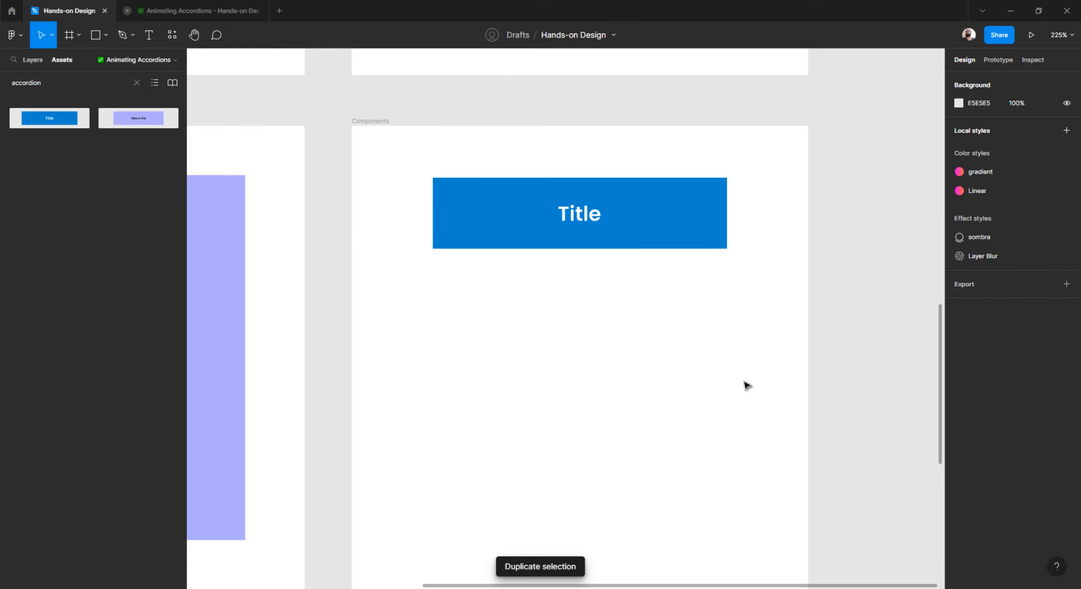
{"action": "left_click_drag", "start_coordinate": [744, 384], "coordinate": [425, 178]}
{"action": "left_click", "coordinate": [32, 59]}
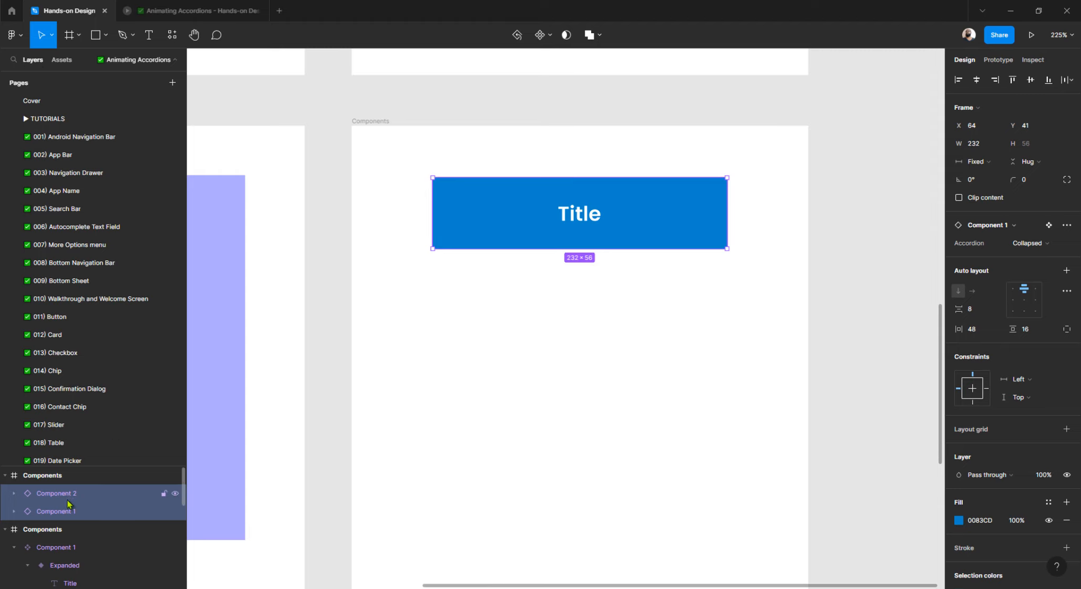
{"action": "left_click", "coordinate": [406, 425]}
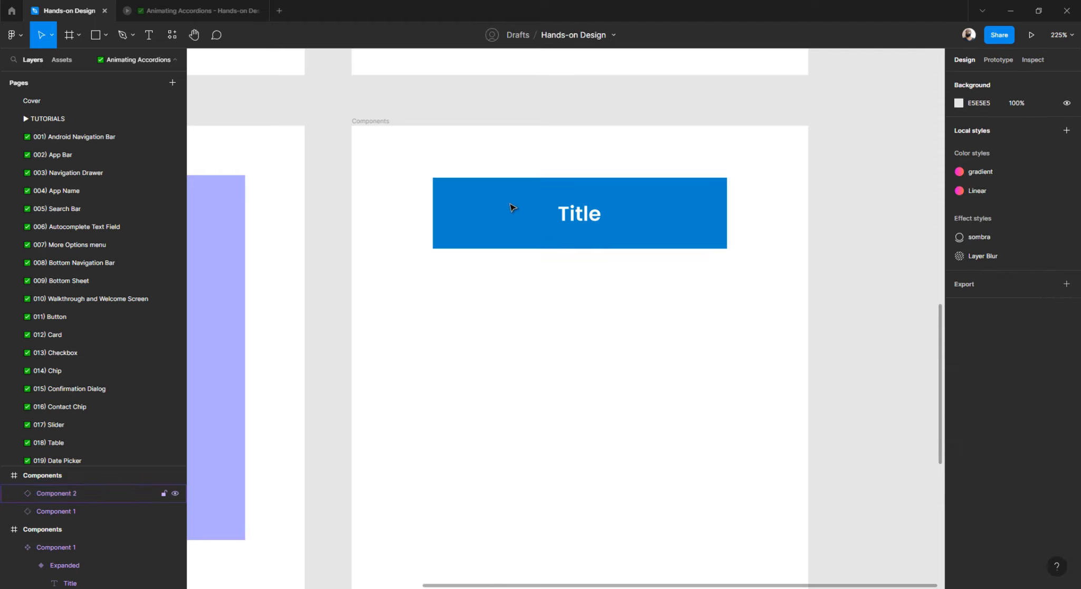
{"action": "left_click_drag", "start_coordinate": [511, 210], "coordinate": [508, 310]}
{"action": "key", "text": "ctrl+z"}
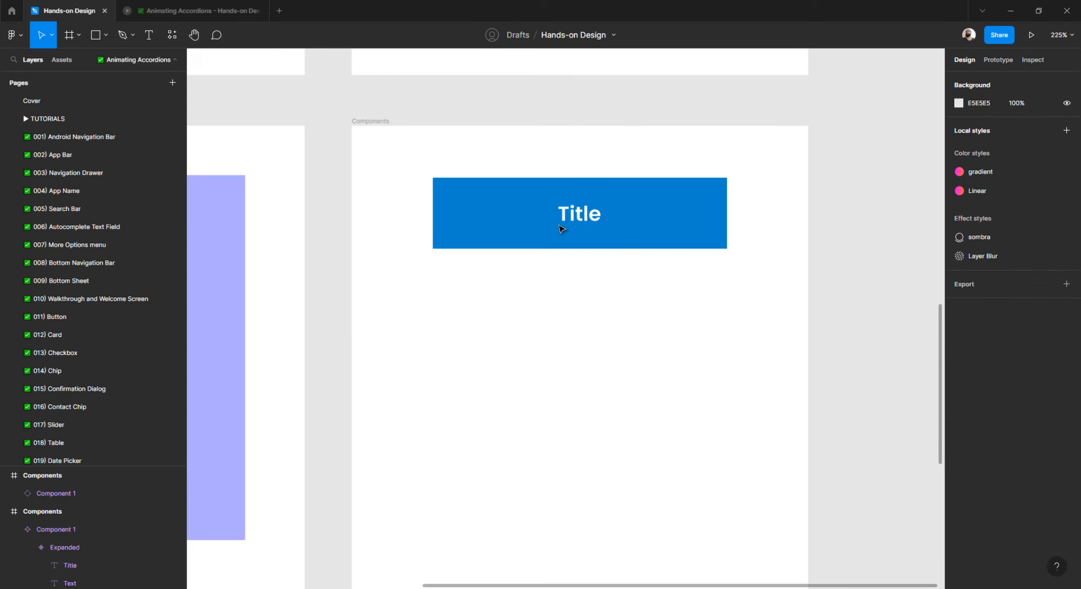
{"action": "left_click", "coordinate": [560, 215]}
{"action": "double_click", "coordinate": [72, 494]}
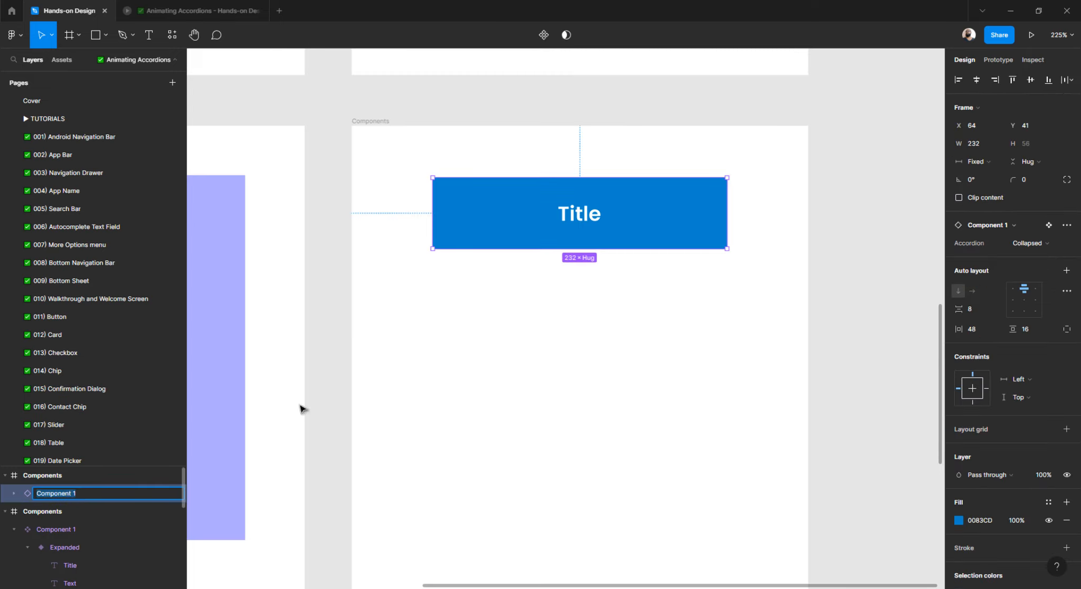
{"action": "left_click", "coordinate": [507, 342]}
{"action": "scroll", "coordinate": [507, 342], "scroll_direction": "down", "scroll_amount": 3}
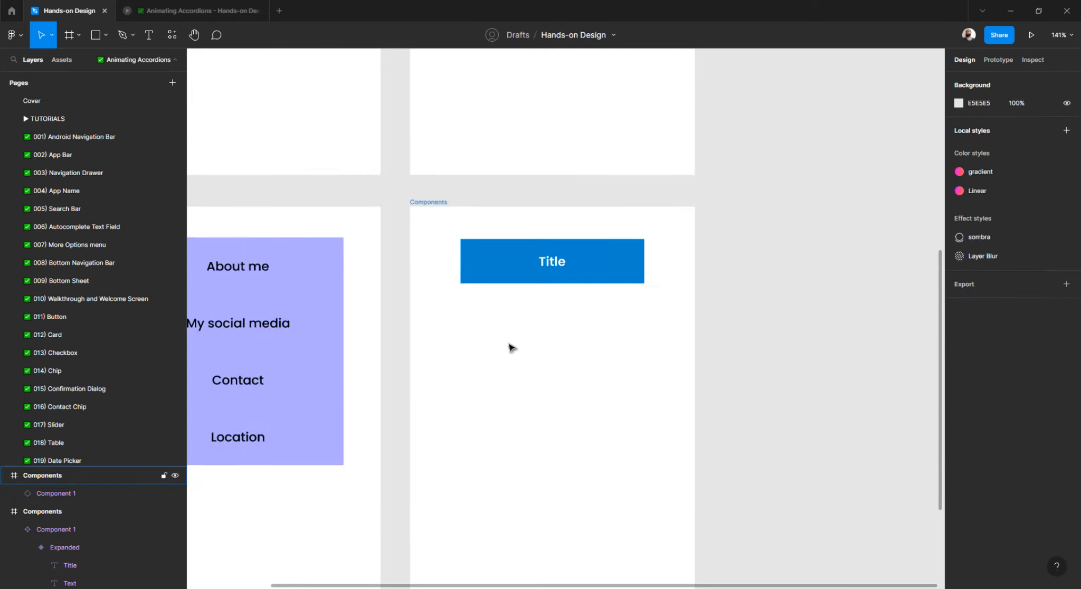
{"action": "scroll", "coordinate": [507, 340], "scroll_direction": "up", "scroll_amount": 9}
Rename the Component 1 set to Accordion and confirm the placed instance shows it.
{"action": "scroll", "coordinate": [509, 321], "scroll_direction": "up", "scroll_amount": 2}
{"action": "left_click", "coordinate": [479, 189]}
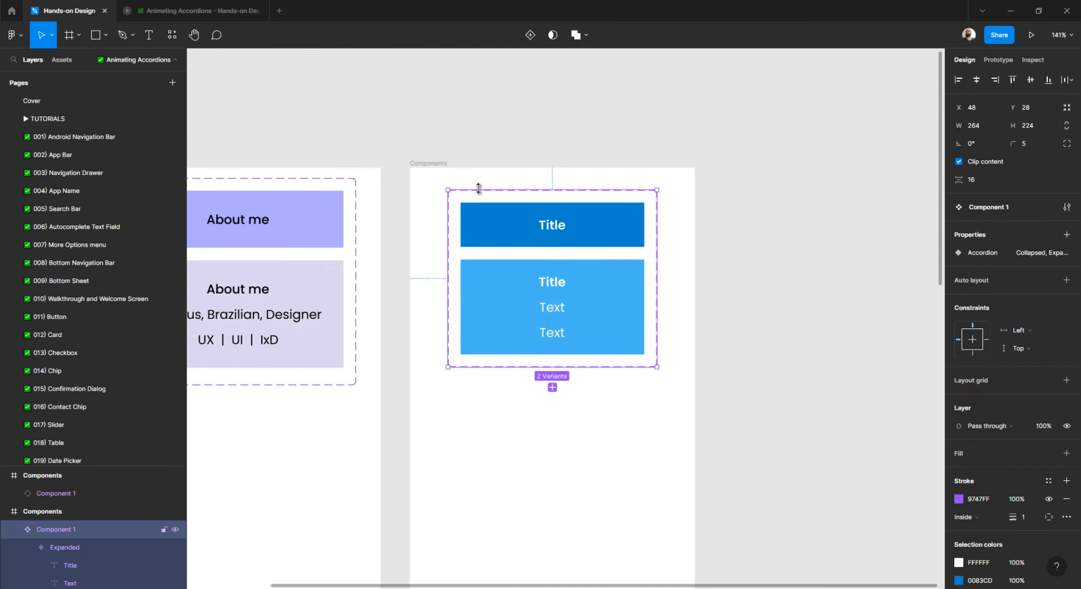
{"action": "double_click", "coordinate": [71, 529]}
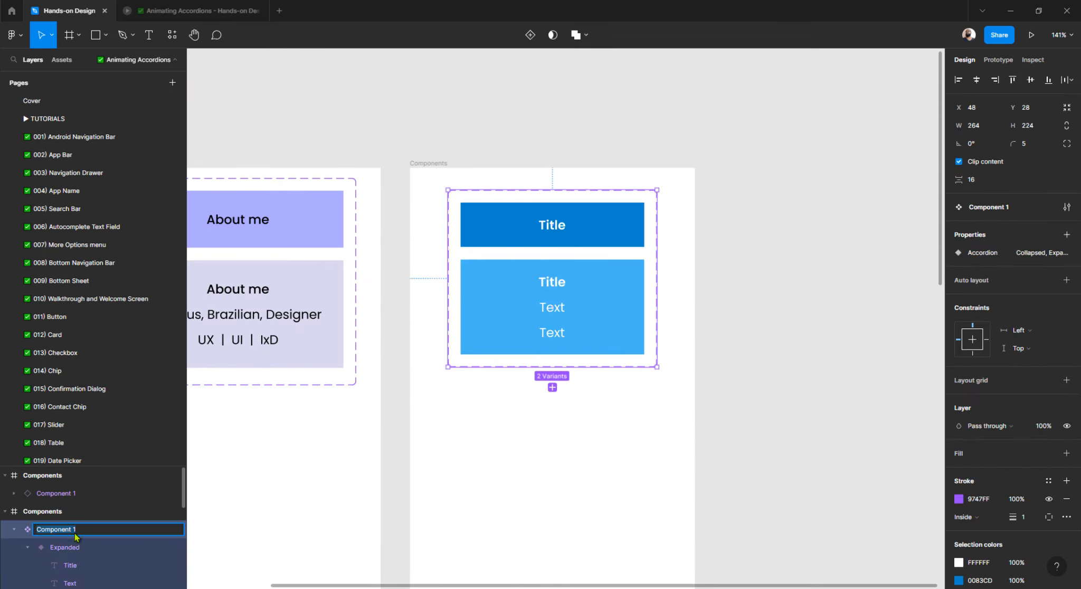
{"action": "type", "text": "Acco"}
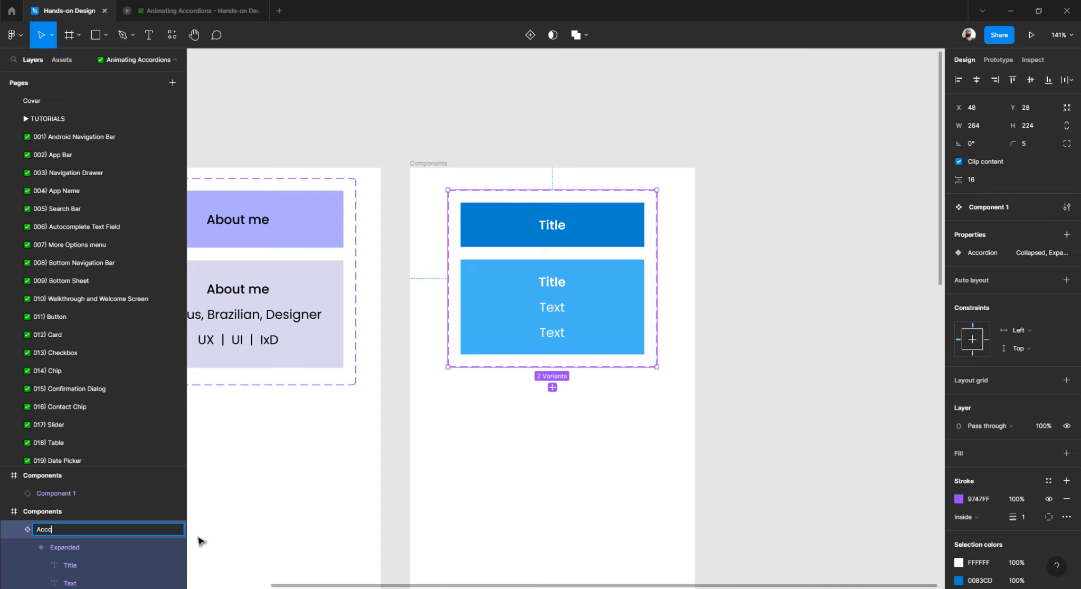
{"action": "type", "text": "rdion"}
{"action": "key", "text": "Return"}
{"action": "scroll", "coordinate": [435, 378], "scroll_direction": "down", "scroll_amount": 8}
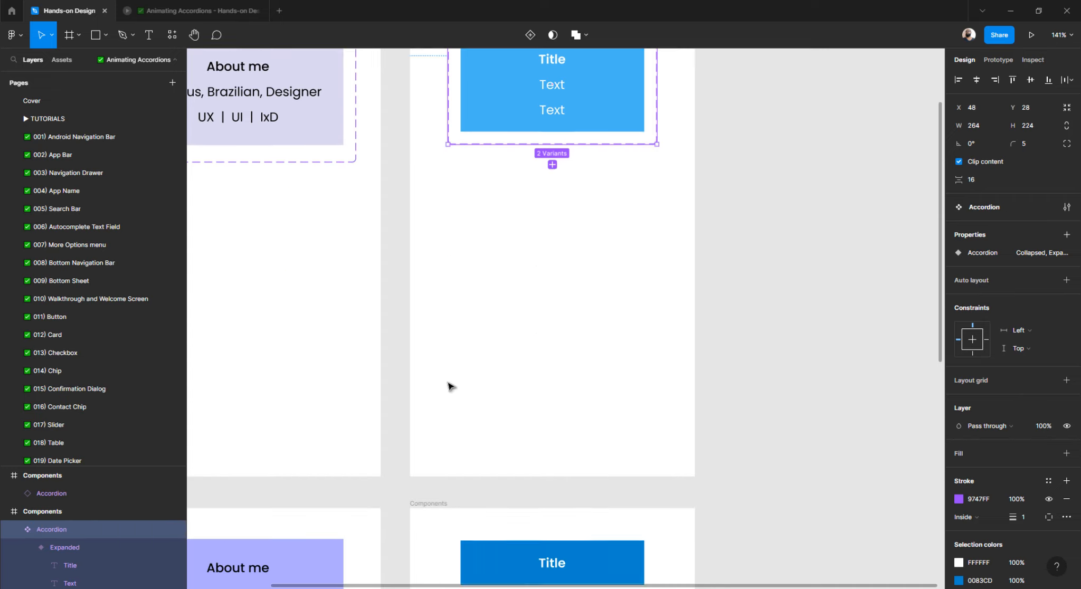
{"action": "left_click", "coordinate": [514, 244]}
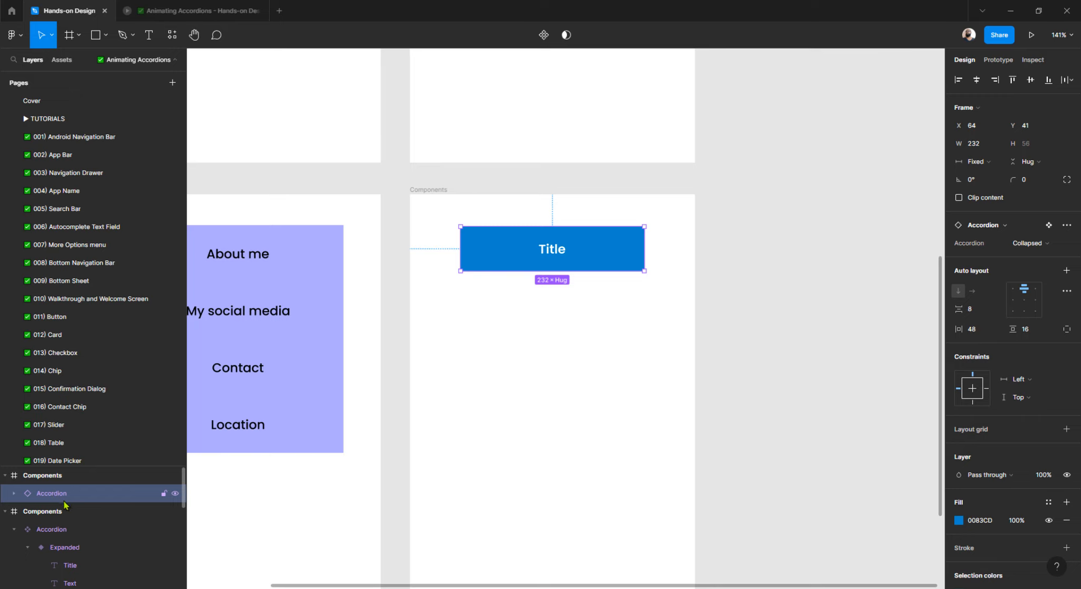
{"action": "scroll", "coordinate": [502, 282], "scroll_direction": "up", "scroll_amount": 1}
{"action": "scroll", "coordinate": [500, 284], "scroll_direction": "down", "scroll_amount": 3}
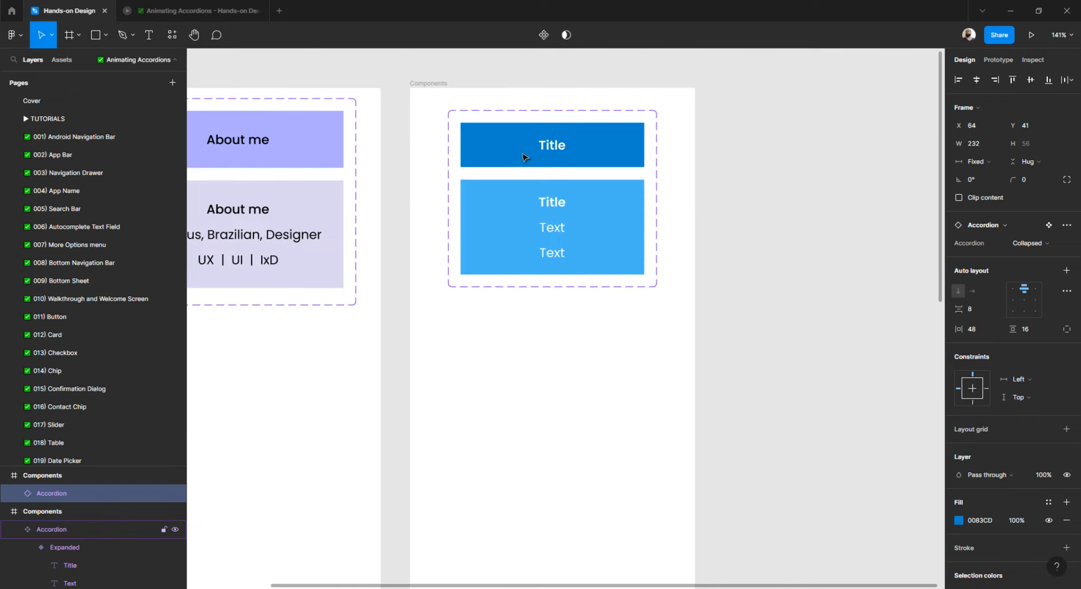
{"action": "scroll", "coordinate": [509, 304], "scroll_direction": "down", "scroll_amount": 5}
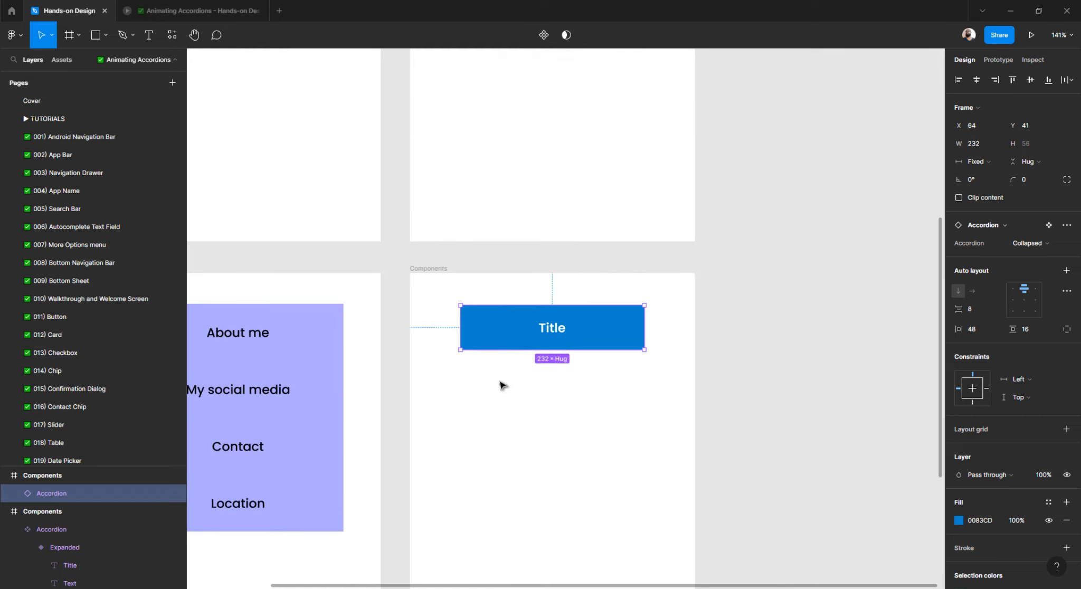
Duplicate the Accordion instance and wrap both copies in an auto-layout frame.
{"action": "left_click", "coordinate": [501, 386]}
{"action": "scroll", "coordinate": [514, 317], "scroll_direction": "down", "scroll_amount": 1}
{"action": "left_click", "coordinate": [515, 322]}
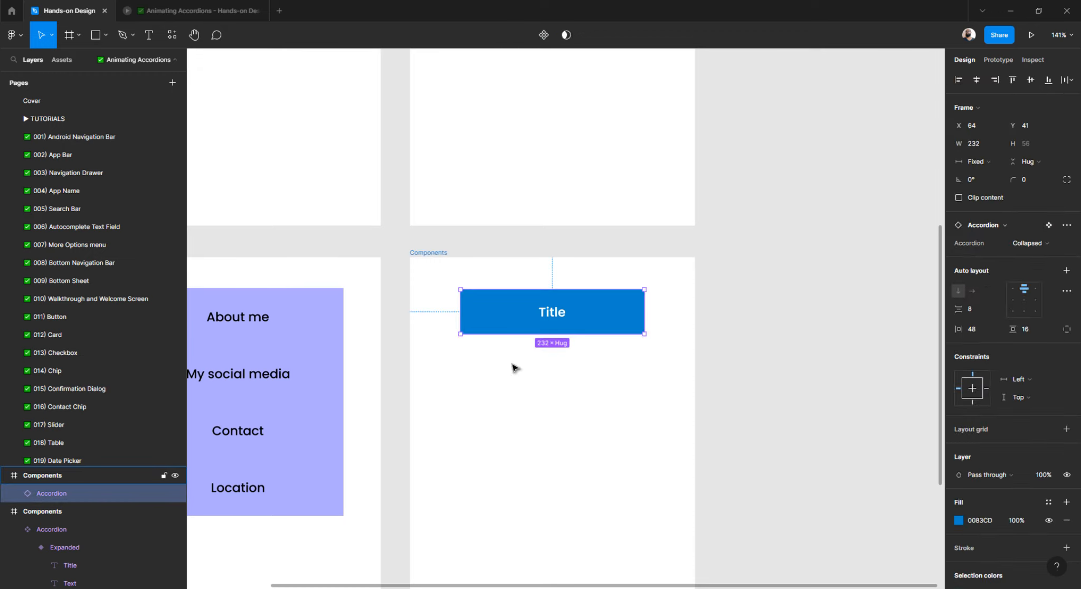
{"action": "key", "text": "ctrl+d"}
{"action": "left_click_drag", "start_coordinate": [644, 393], "coordinate": [470, 287]}
{"action": "key", "text": "shift+a"}
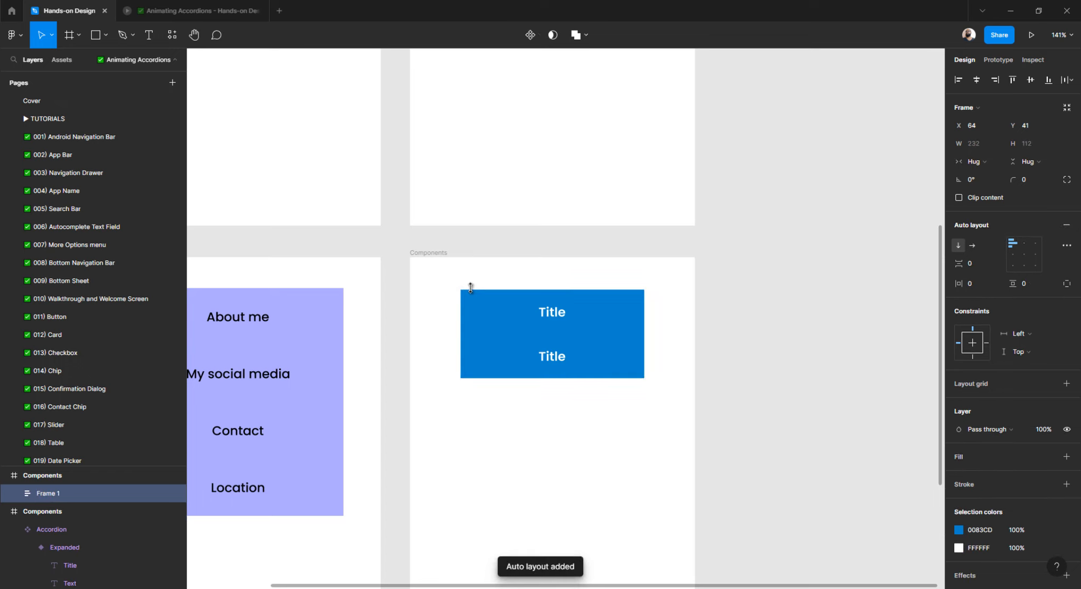
Duplicate the lower Accordion so four collapsed Title bars stack in the frame.
{"action": "scroll", "coordinate": [538, 413], "scroll_direction": "down", "scroll_amount": 1}
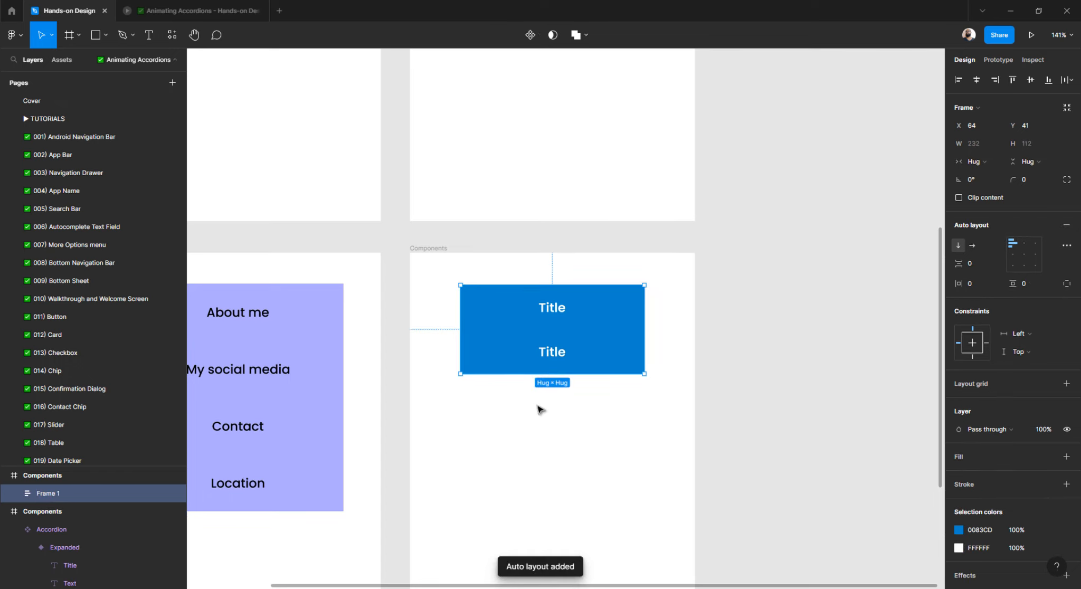
{"action": "double_click", "coordinate": [522, 362]}
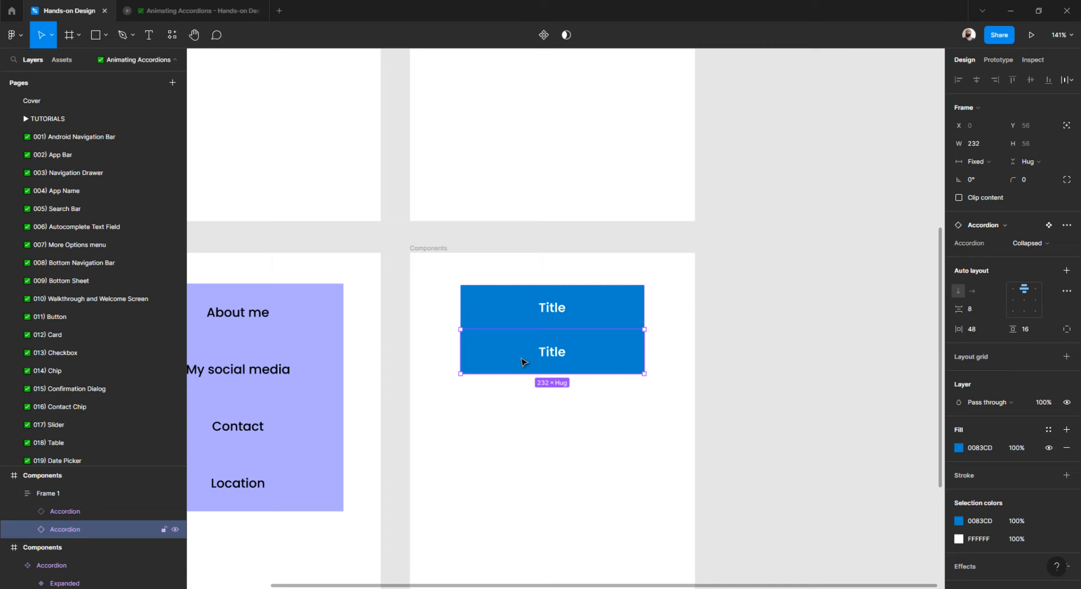
{"action": "key", "text": "ctrl+d"}
{"action": "key", "text": "ctrl+d"}
{"action": "scroll", "coordinate": [522, 363], "scroll_direction": "left", "scroll_amount": 5}
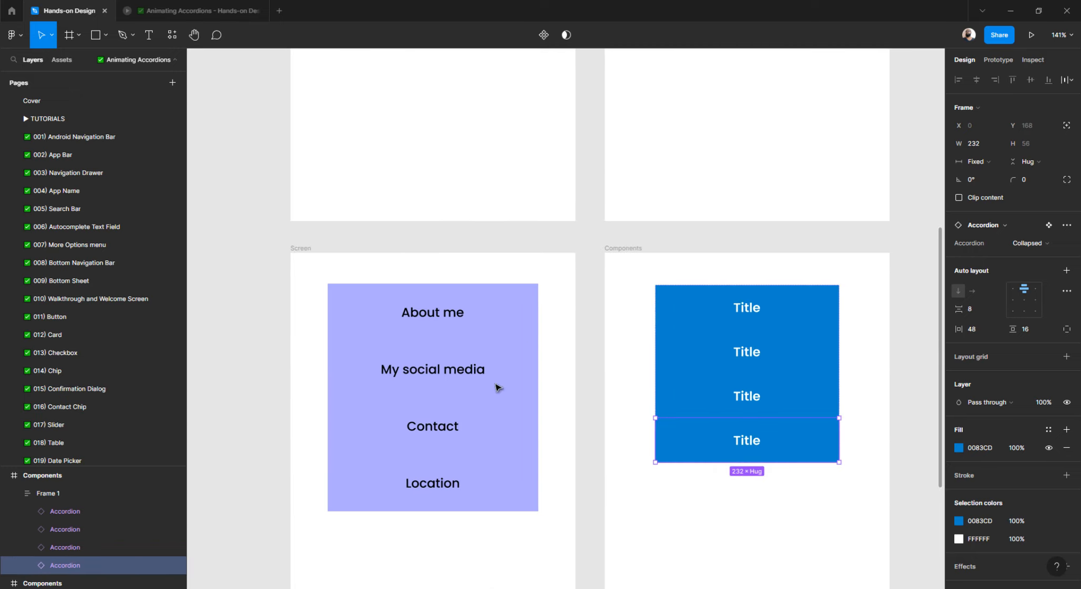
{"action": "scroll", "coordinate": [497, 385], "scroll_direction": "right", "scroll_amount": 3}
{"action": "left_click", "coordinate": [737, 316]}
{"action": "scroll", "coordinate": [586, 329], "scroll_direction": "up", "scroll_amount": 7}
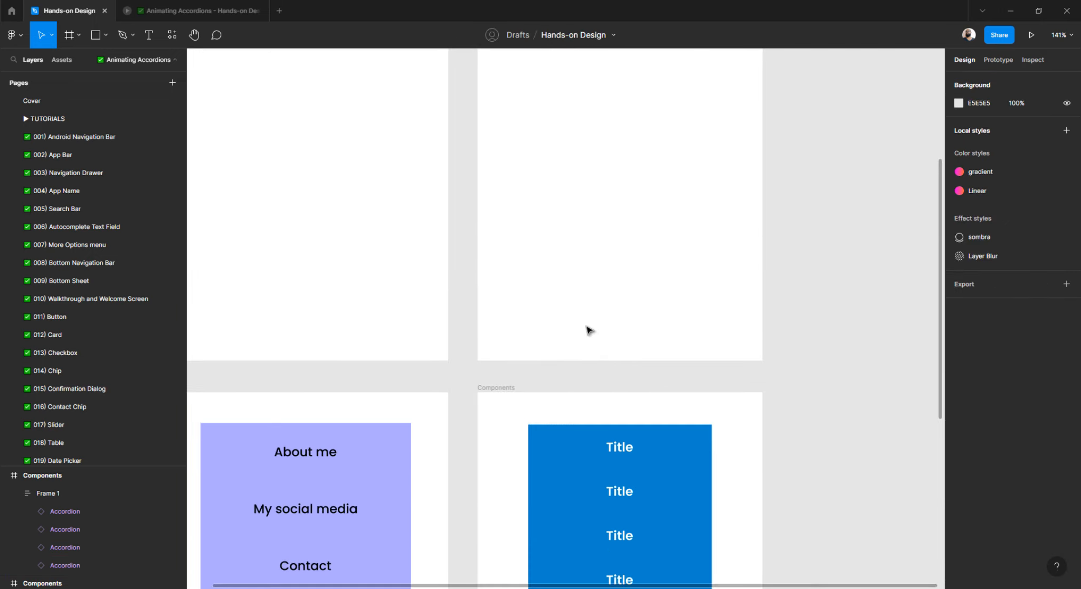
Rename the top Accordion instance's Title heading to 'About me'.
{"action": "scroll", "coordinate": [586, 338], "scroll_direction": "down", "scroll_amount": 6}
{"action": "scroll", "coordinate": [583, 346], "scroll_direction": "down", "scroll_amount": 5}
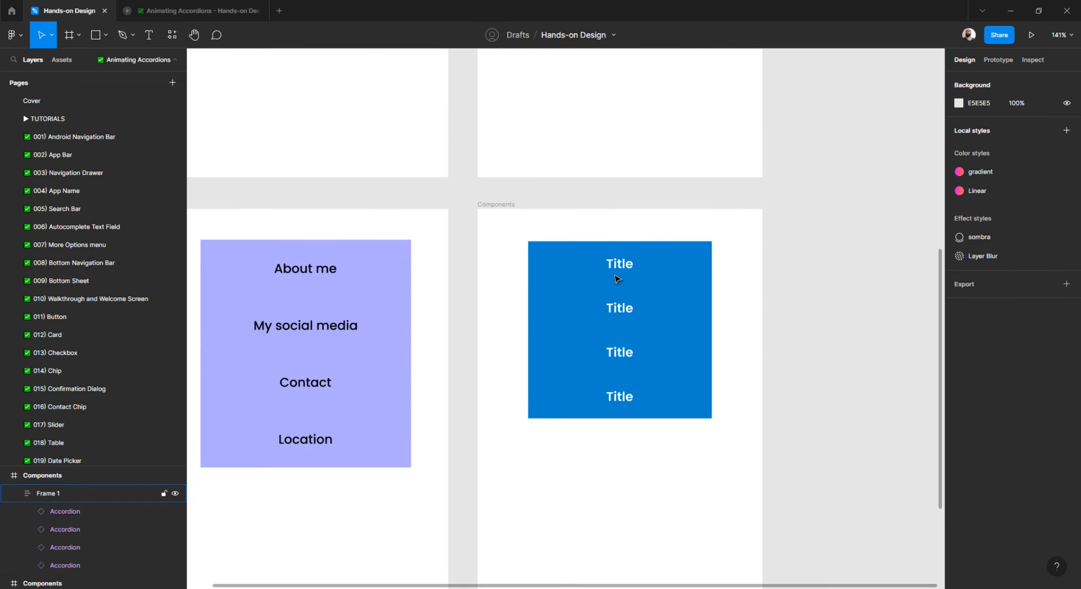
{"action": "left_click", "coordinate": [627, 267]}
{"action": "double_click", "coordinate": [623, 265]}
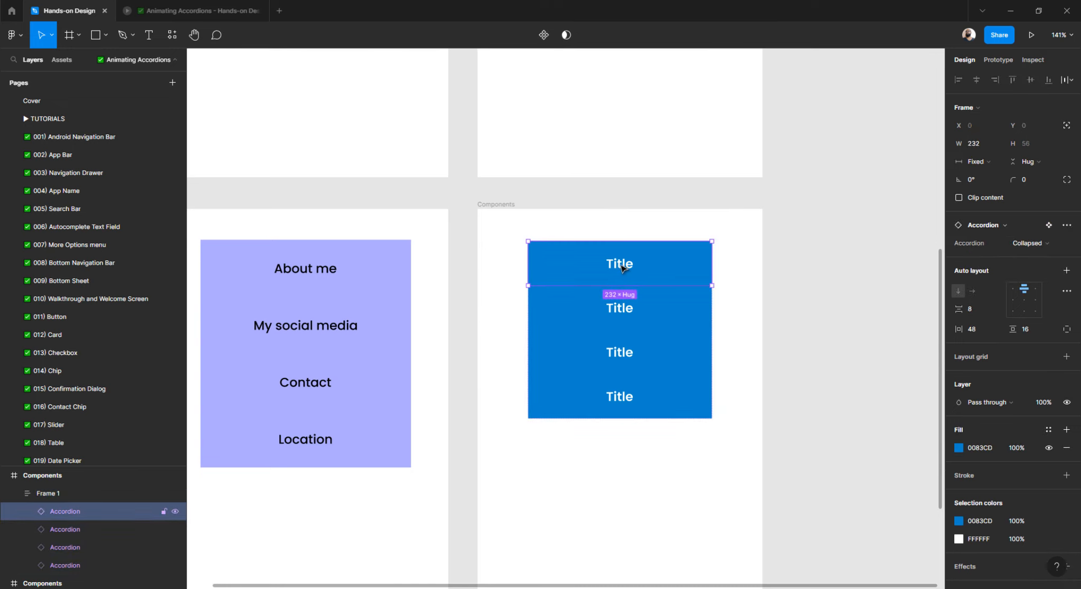
{"action": "double_click", "coordinate": [620, 265]}
{"action": "double_click", "coordinate": [620, 265]}
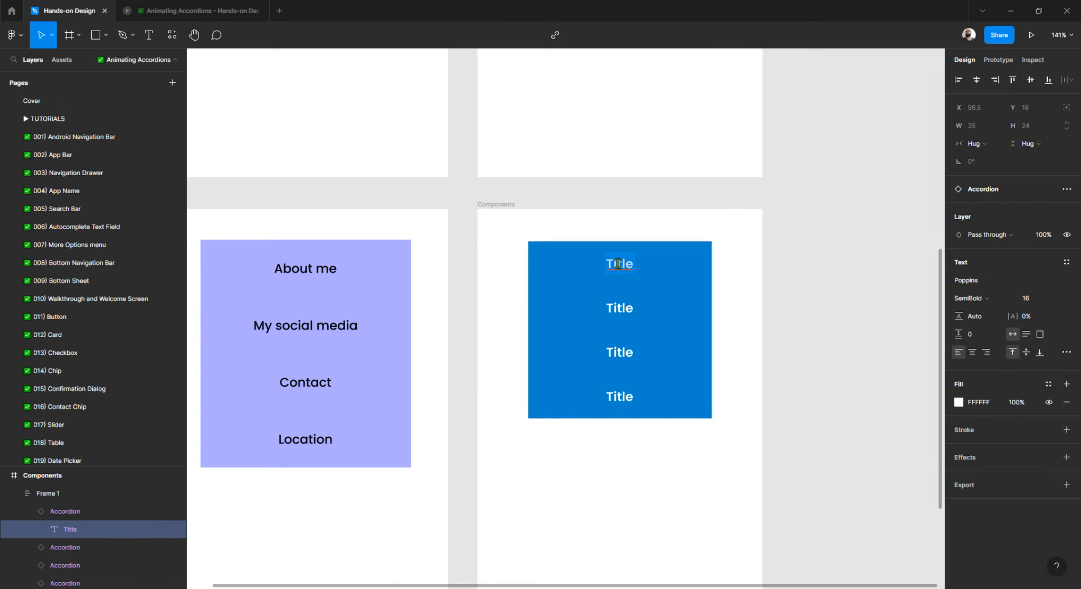
{"action": "type", "text": "About me"}
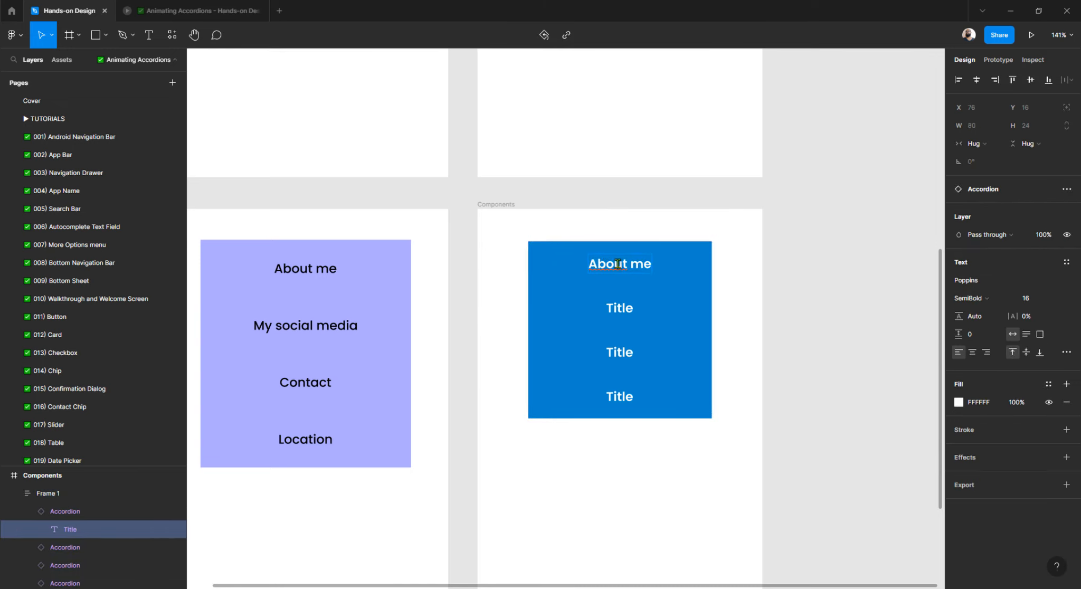
{"action": "key", "text": "Escape"}
Set the top Accordion's property to Expanded so two Text lines appear beneath it.
{"action": "left_click", "coordinate": [792, 261]}
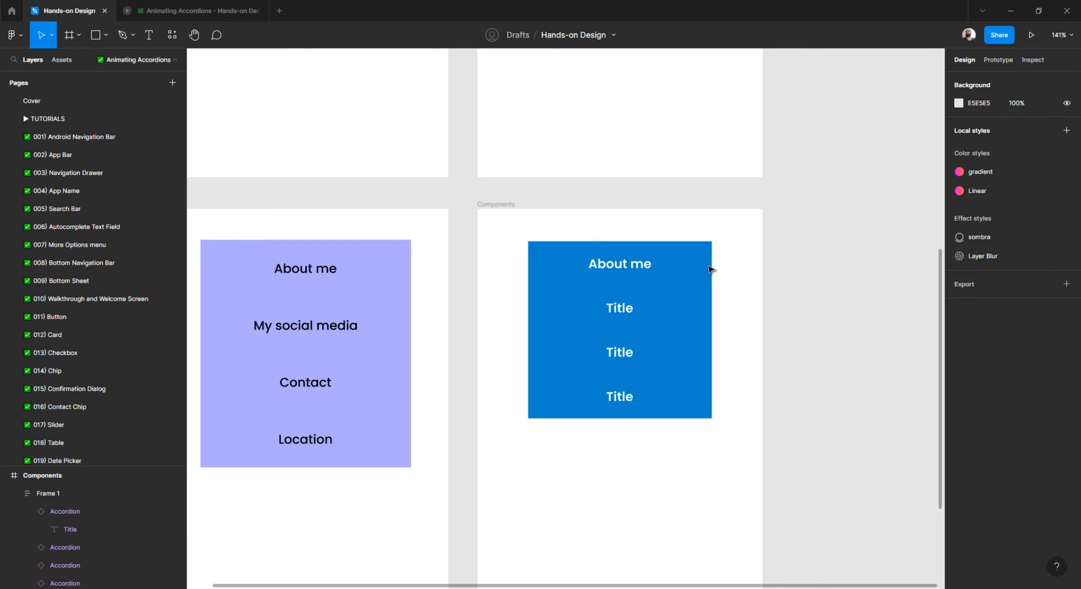
{"action": "left_click", "coordinate": [681, 271]}
{"action": "left_click", "coordinate": [681, 271]}
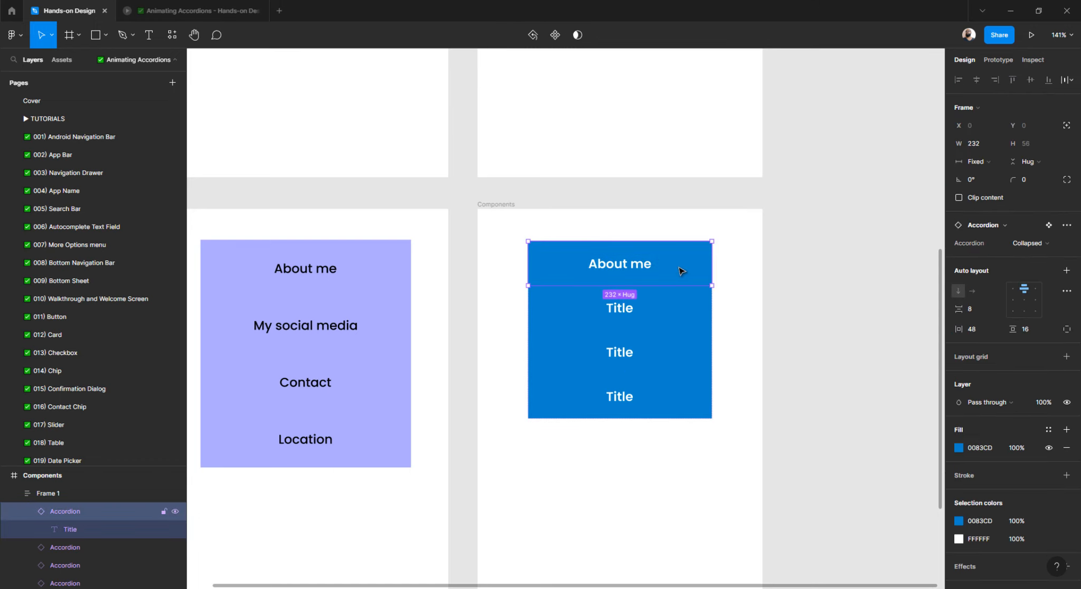
{"action": "left_click", "coordinate": [1050, 244]}
{"action": "left_click", "coordinate": [1038, 260]}
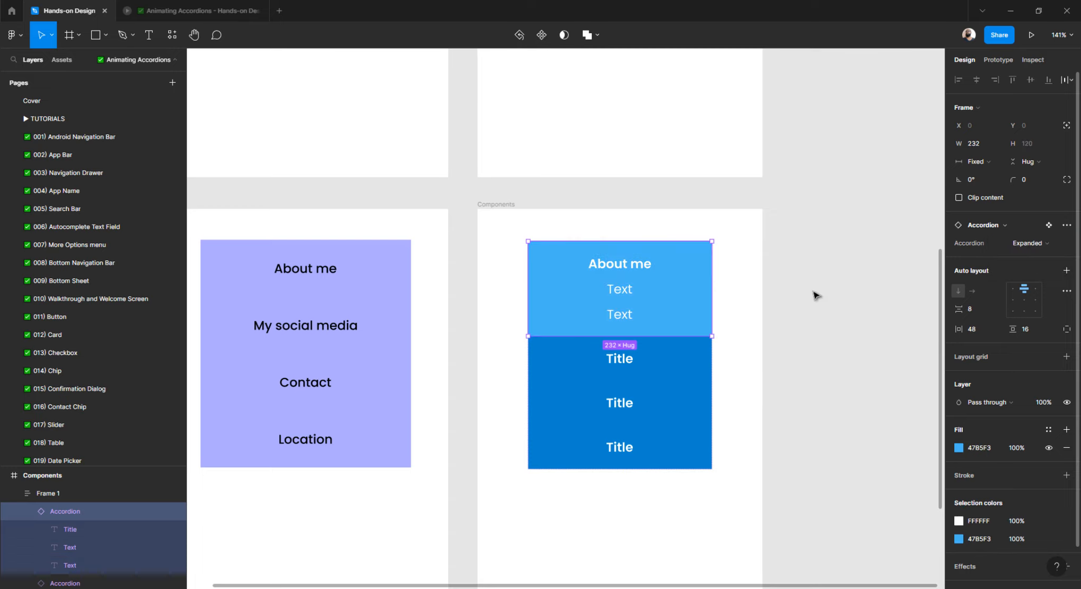
{"action": "double_click", "coordinate": [620, 290]}
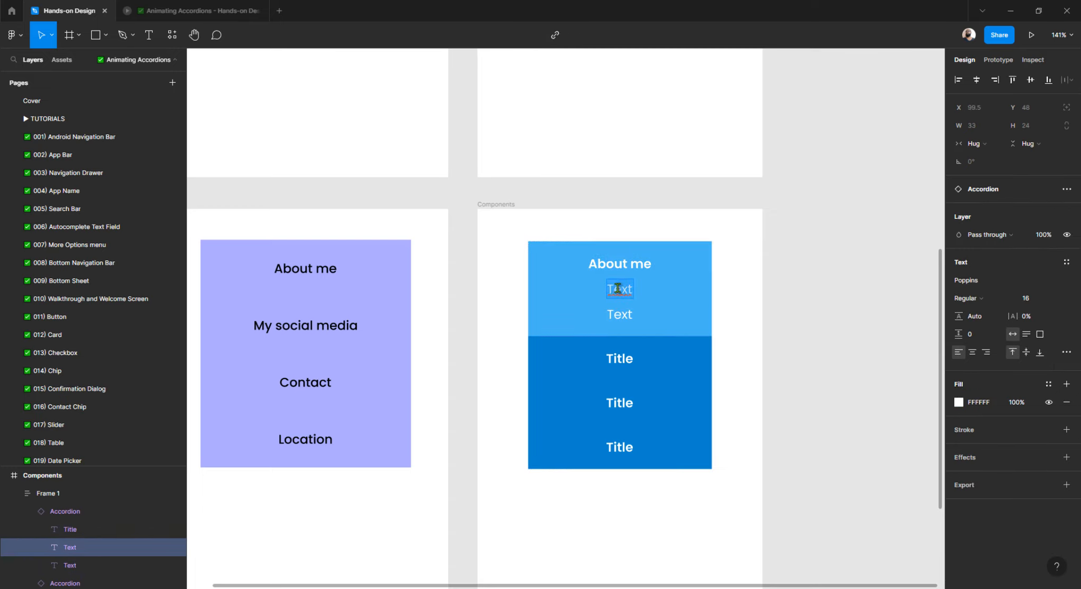
{"action": "scroll", "coordinate": [613, 288], "scroll_direction": "up", "scroll_amount": 7}
Switch the About me, My social media, Contact and Location Modal rows from Collapsed to Expanded.
{"action": "scroll", "coordinate": [612, 292], "scroll_direction": "down", "scroll_amount": 9}
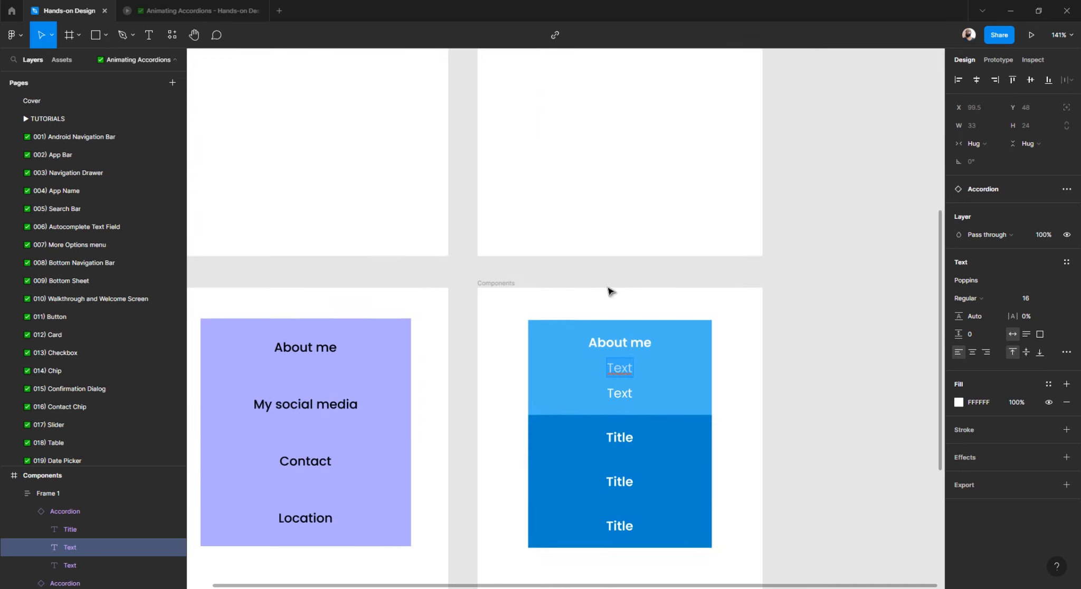
{"action": "scroll", "coordinate": [543, 288], "scroll_direction": "left", "scroll_amount": 3}
{"action": "left_click", "coordinate": [508, 206]}
{"action": "left_click", "coordinate": [508, 206]}
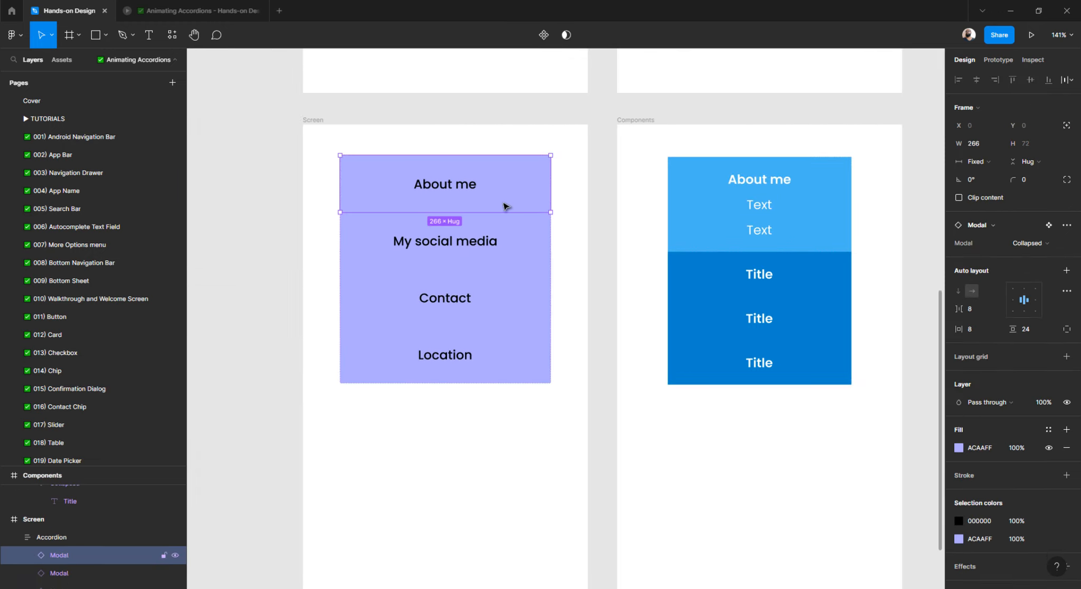
{"action": "left_click", "coordinate": [492, 242], "text": "shift"}
{"action": "left_click", "coordinate": [486, 294], "text": "shift"}
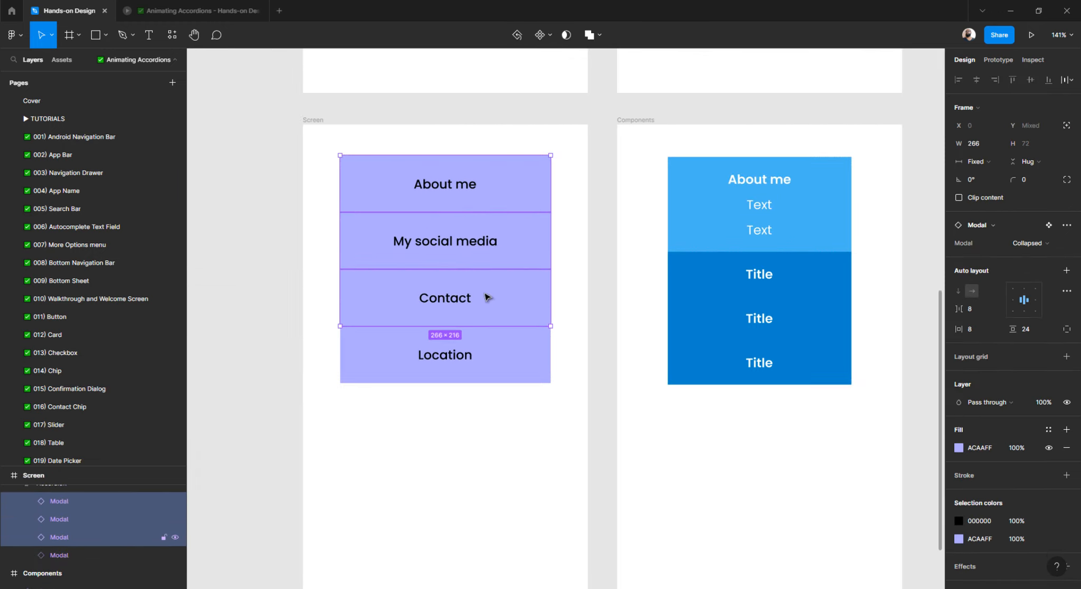
{"action": "left_click", "coordinate": [475, 353], "text": "shift"}
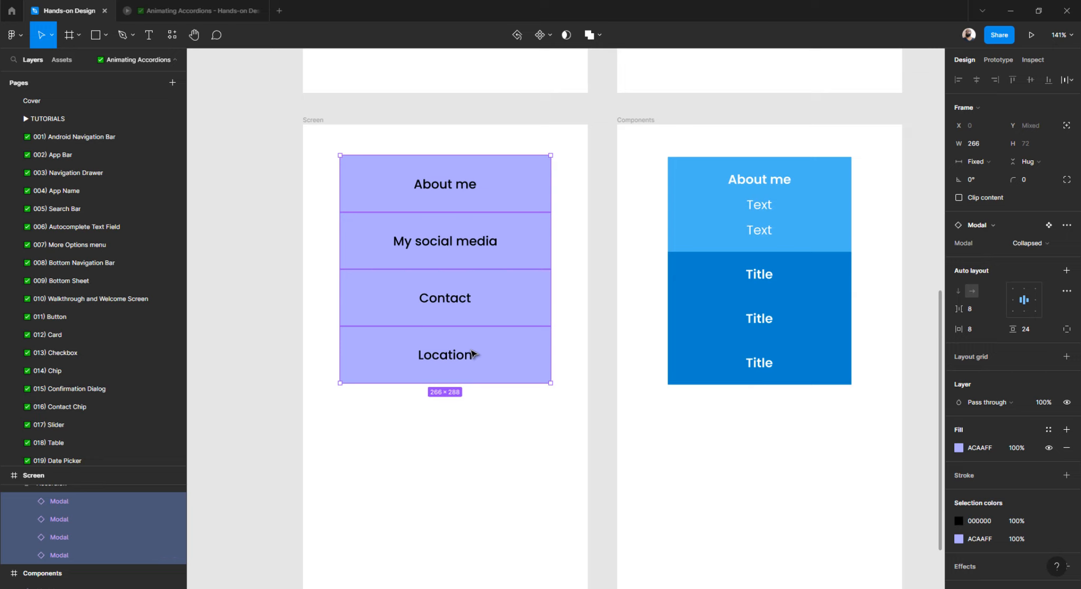
{"action": "left_click", "coordinate": [1027, 243]}
{"action": "left_click", "coordinate": [1026, 257]}
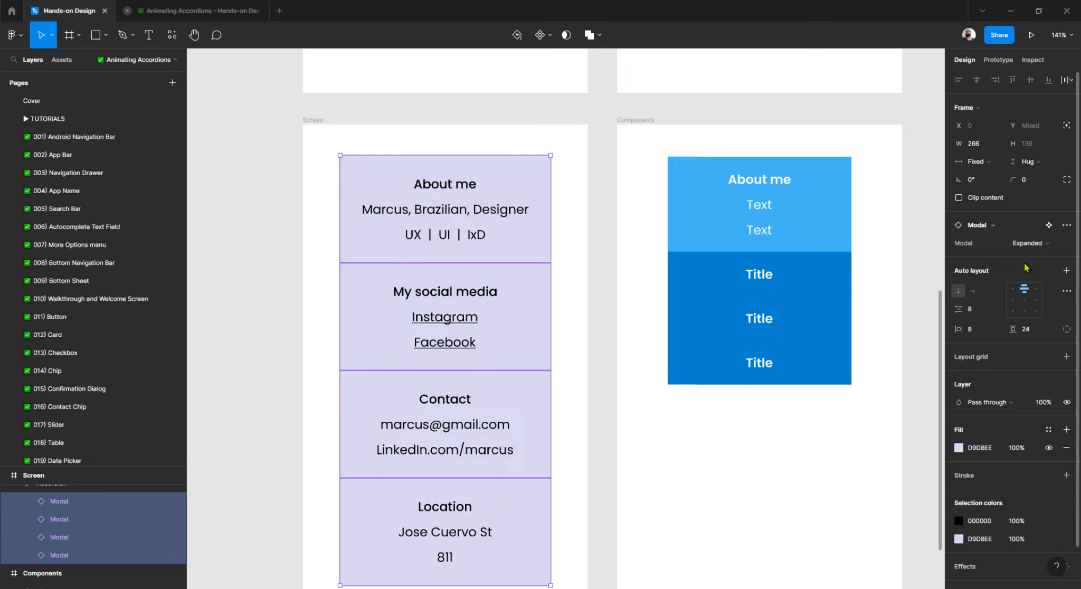
{"action": "left_click", "coordinate": [574, 261]}
{"action": "scroll", "coordinate": [577, 261], "scroll_direction": "right", "scroll_amount": 3}
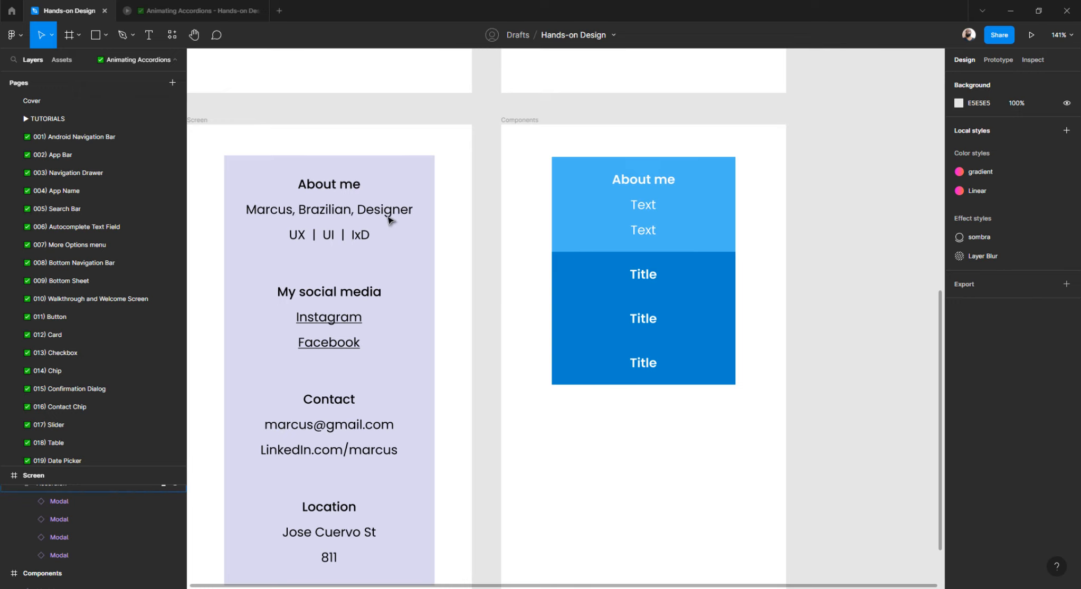
Paste the Screen card's name-and-role line over the accordion's first Text line, keeping accordion styling.
{"action": "scroll", "coordinate": [404, 213], "scroll_direction": "left", "scroll_amount": 1}
{"action": "double_click", "coordinate": [404, 214]}
{"action": "key", "text": "ctrl+c"}
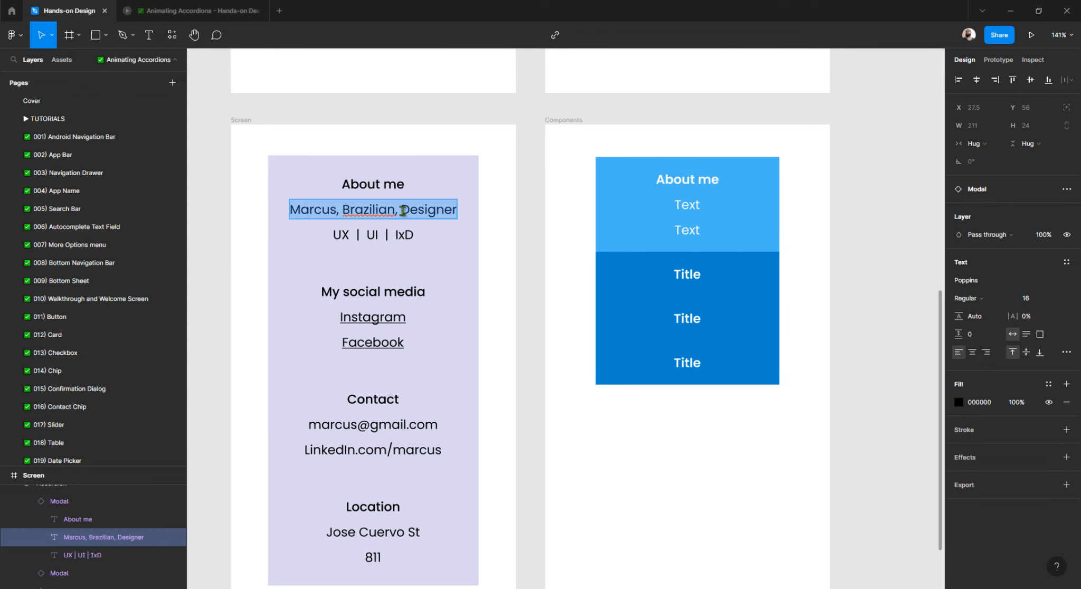
{"action": "double_click", "coordinate": [696, 206]}
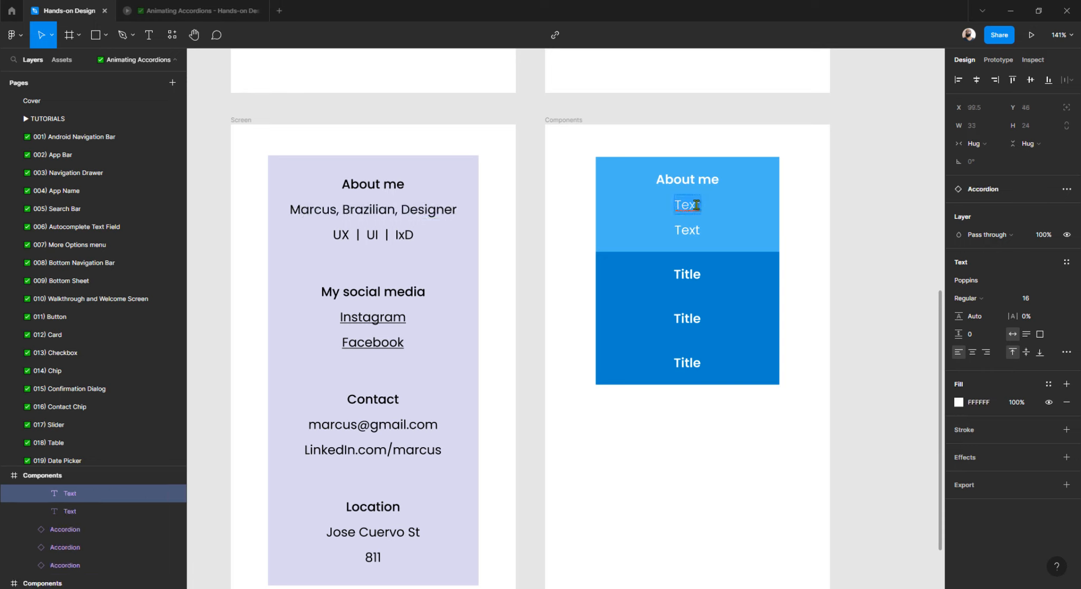
{"action": "key", "text": "ctrl+v"}
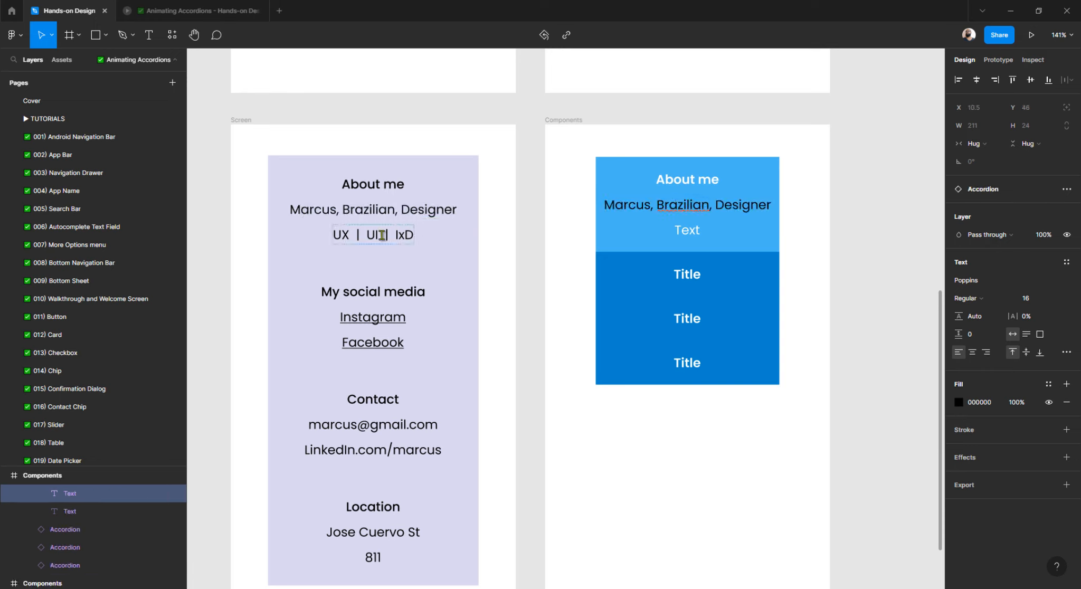
{"action": "double_click", "coordinate": [380, 235]}
{"action": "key", "text": "Escape"}
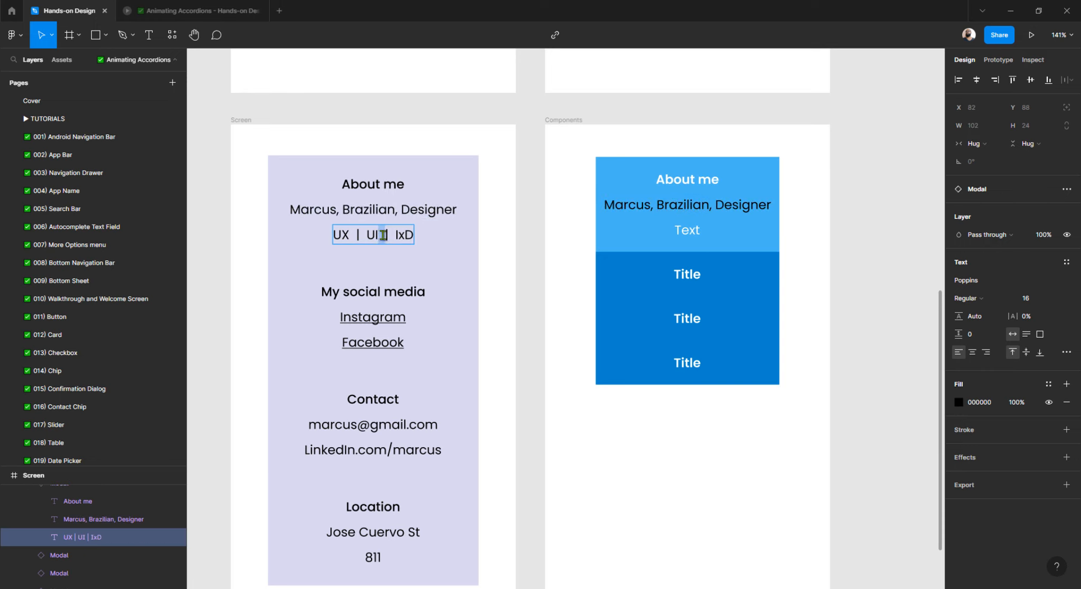
{"action": "left_click", "coordinate": [664, 227]}
{"action": "key", "text": "ctrl+z"}
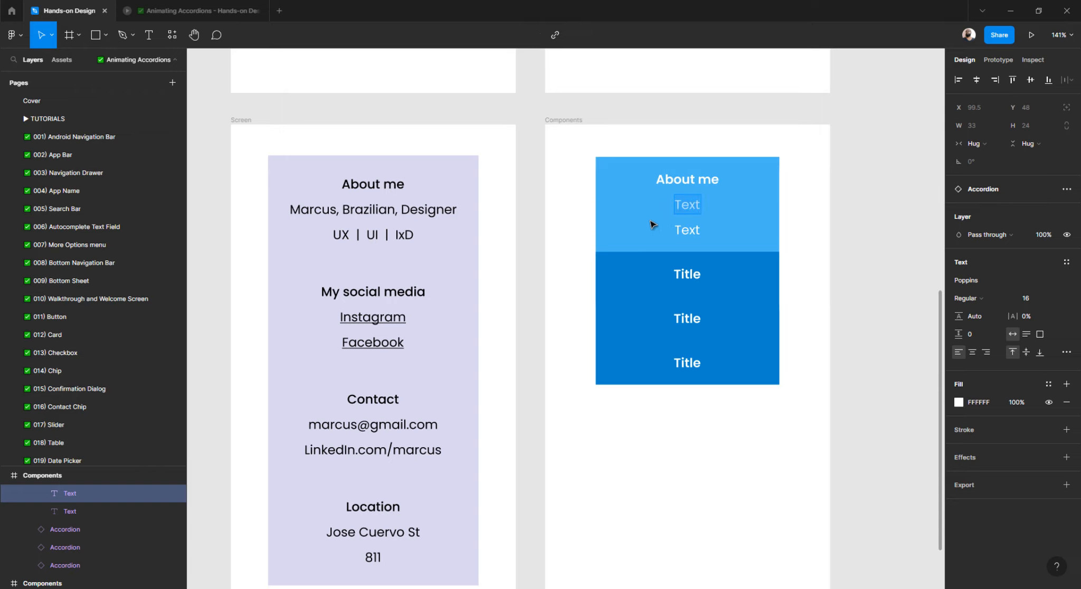
{"action": "double_click", "coordinate": [687, 206]}
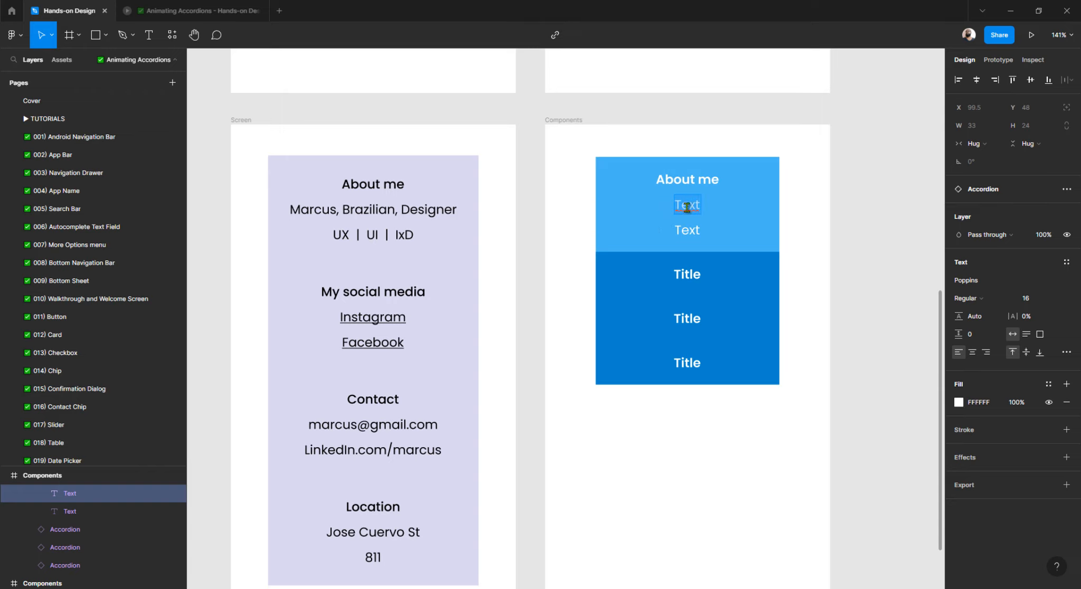
{"action": "double_click", "coordinate": [408, 211]}
{"action": "key", "text": "ctrl+c"}
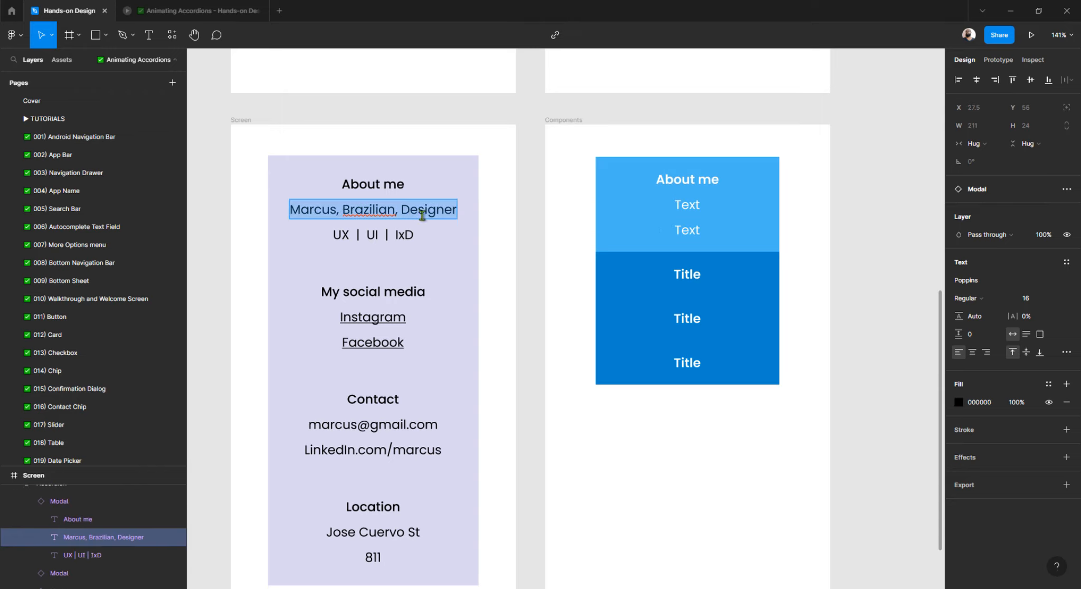
{"action": "double_click", "coordinate": [685, 207]}
{"action": "right_click", "coordinate": [685, 208]}
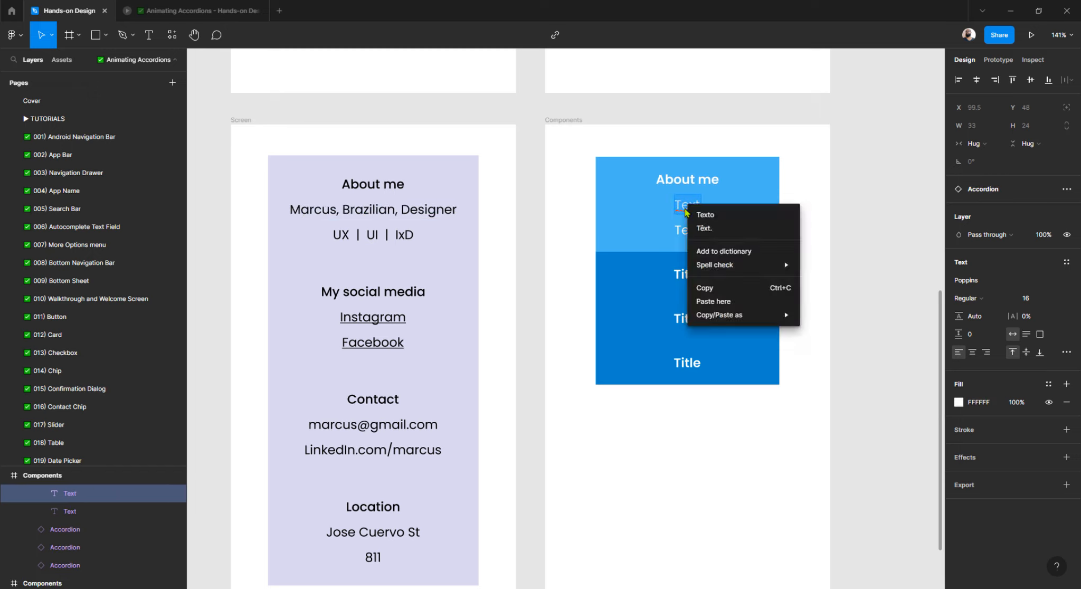
{"action": "left_click", "coordinate": [713, 302]}
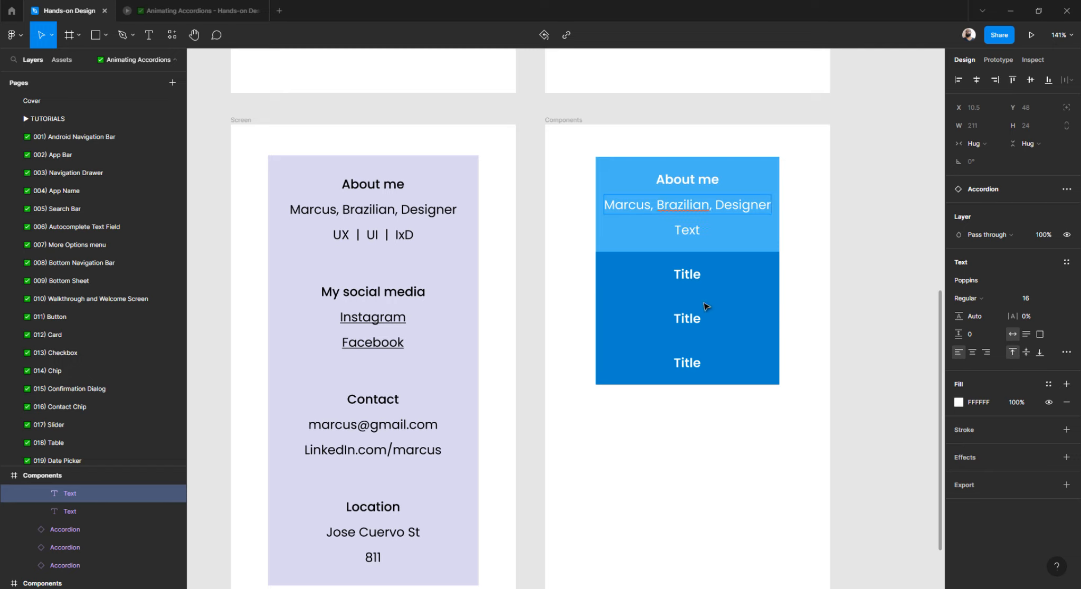
Copy 'UX | UI | IxD' from the Screen card and paste it over the second placeholder line.
{"action": "double_click", "coordinate": [372, 234]}
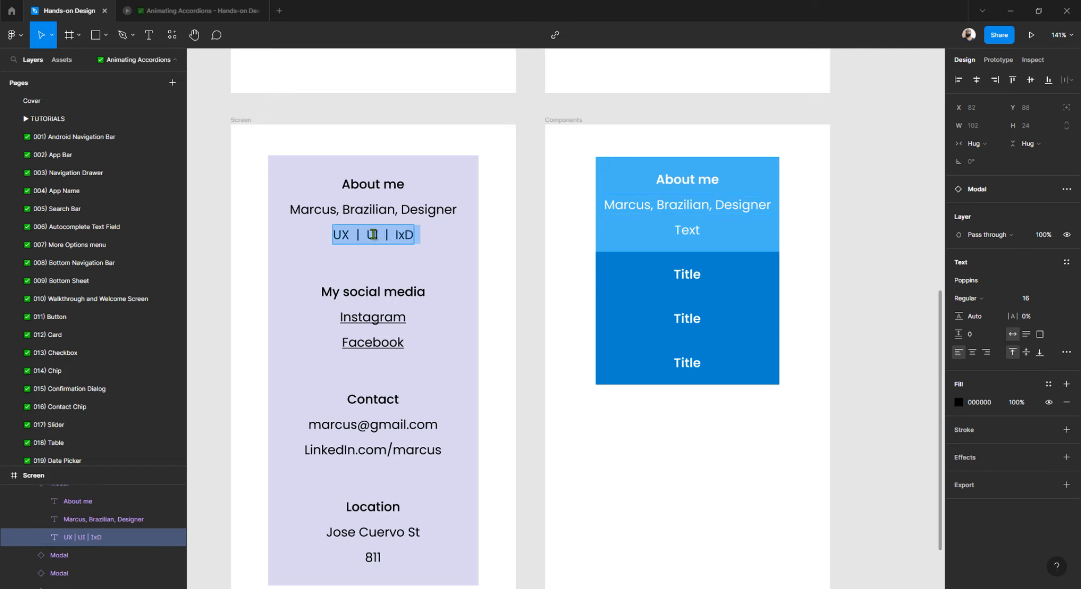
{"action": "right_click", "coordinate": [373, 238]}
{"action": "left_click", "coordinate": [398, 241]}
{"action": "double_click", "coordinate": [694, 231]}
{"action": "right_click", "coordinate": [694, 230]}
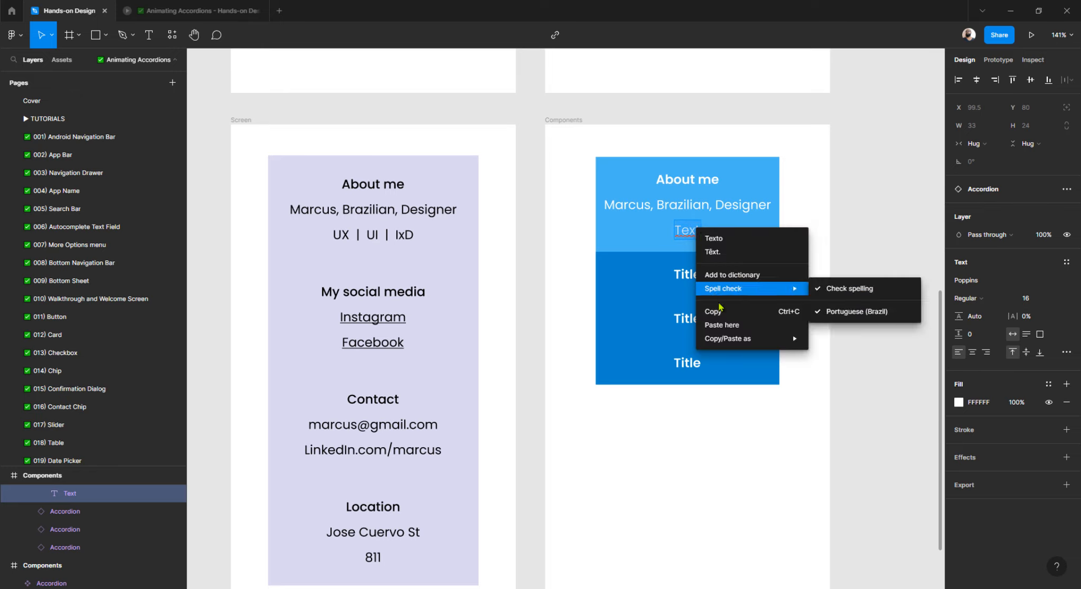
{"action": "left_click", "coordinate": [718, 328]}
{"action": "scroll", "coordinate": [486, 277], "scroll_direction": "down", "scroll_amount": 1}
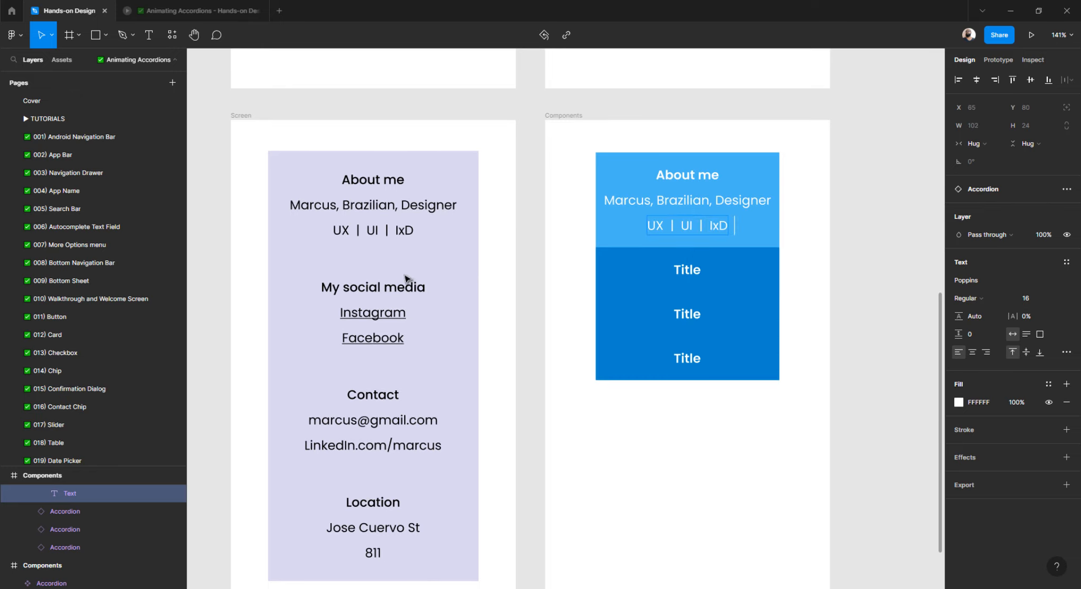
Title the second accordion 'My social media', pasted from the Screen card heading.
{"action": "left_click", "coordinate": [372, 290]}
{"action": "double_click", "coordinate": [371, 289]}
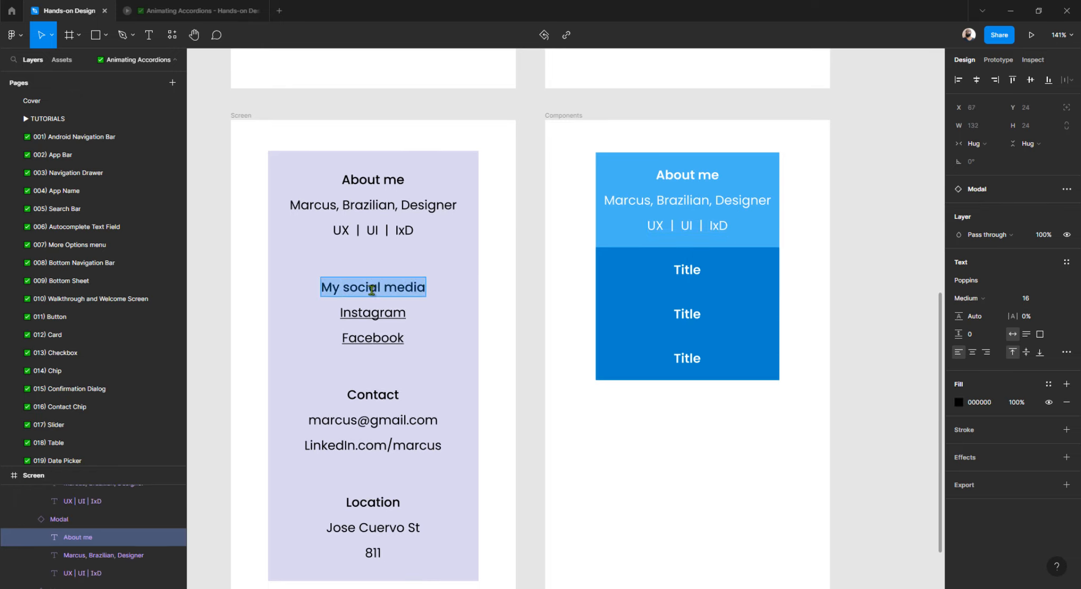
{"action": "left_click", "coordinate": [689, 271]}
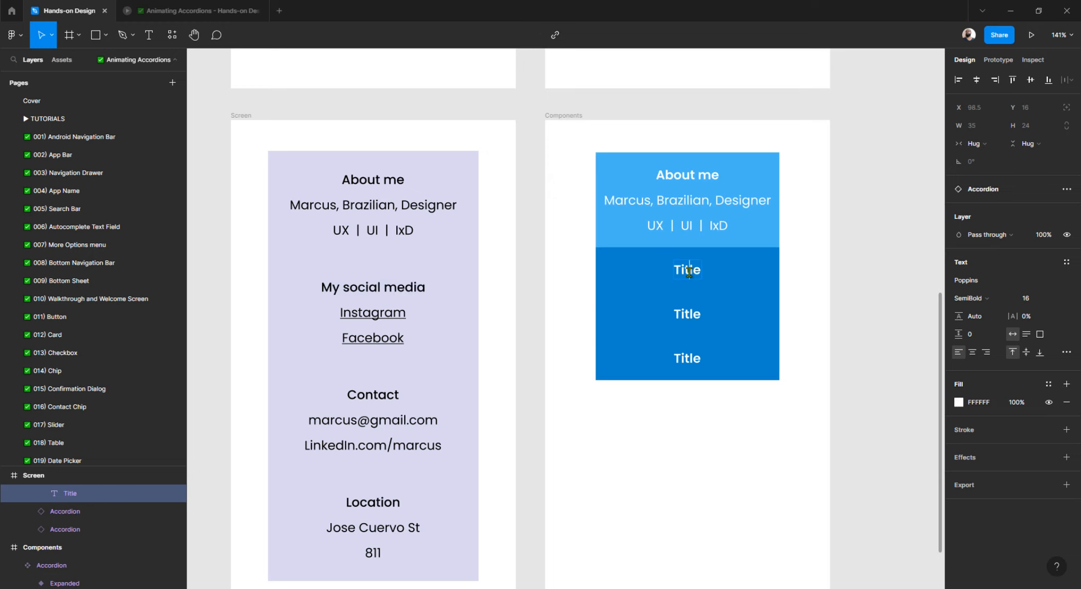
{"action": "double_click", "coordinate": [689, 272]}
{"action": "right_click", "coordinate": [689, 272]}
{"action": "mouse_move", "coordinate": [721, 343]}
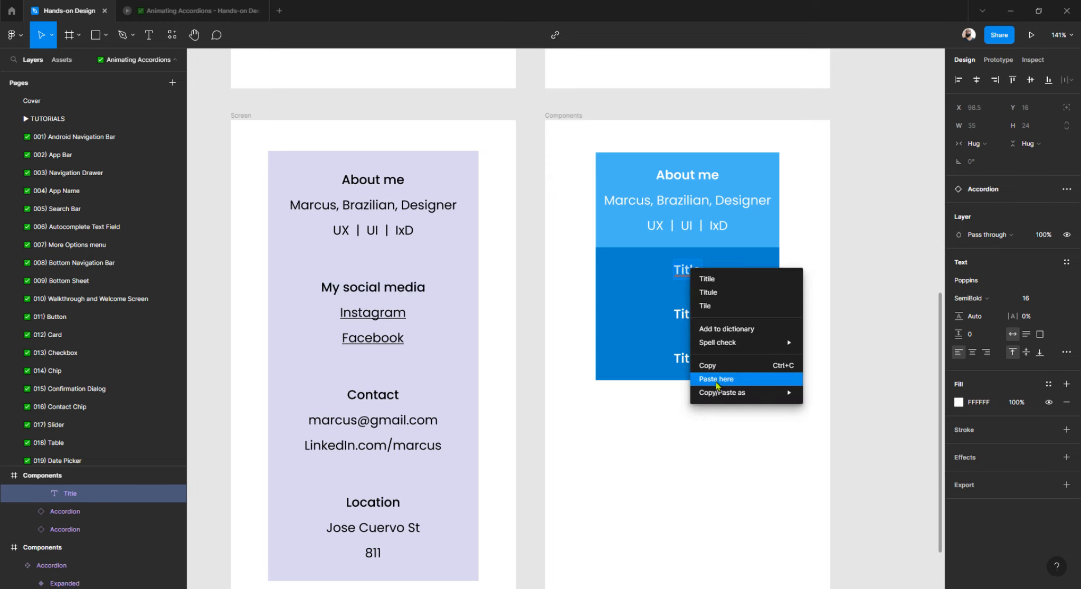
{"action": "left_click", "coordinate": [716, 379]}
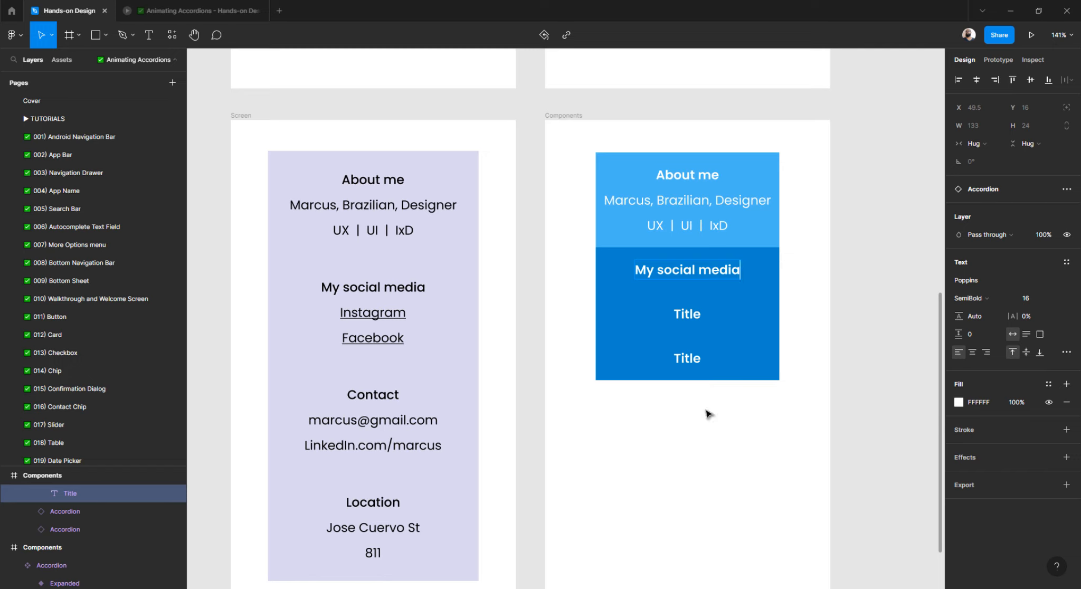
Copy the Contact heading and paste it as the third accordion's title.
{"action": "double_click", "coordinate": [374, 395]}
{"action": "right_click", "coordinate": [373, 396]}
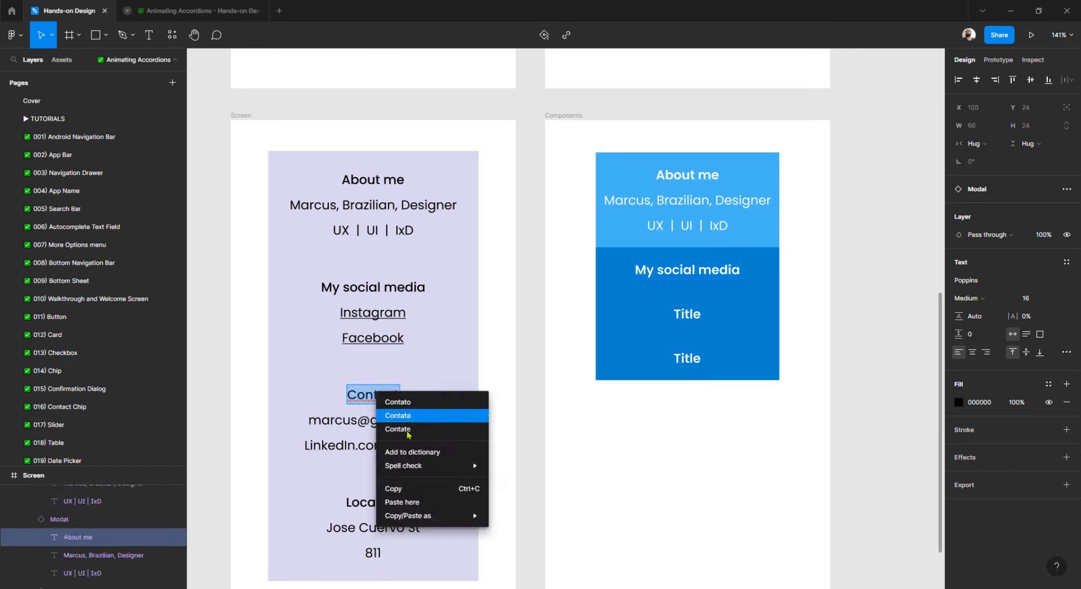
{"action": "left_click", "coordinate": [412, 490]}
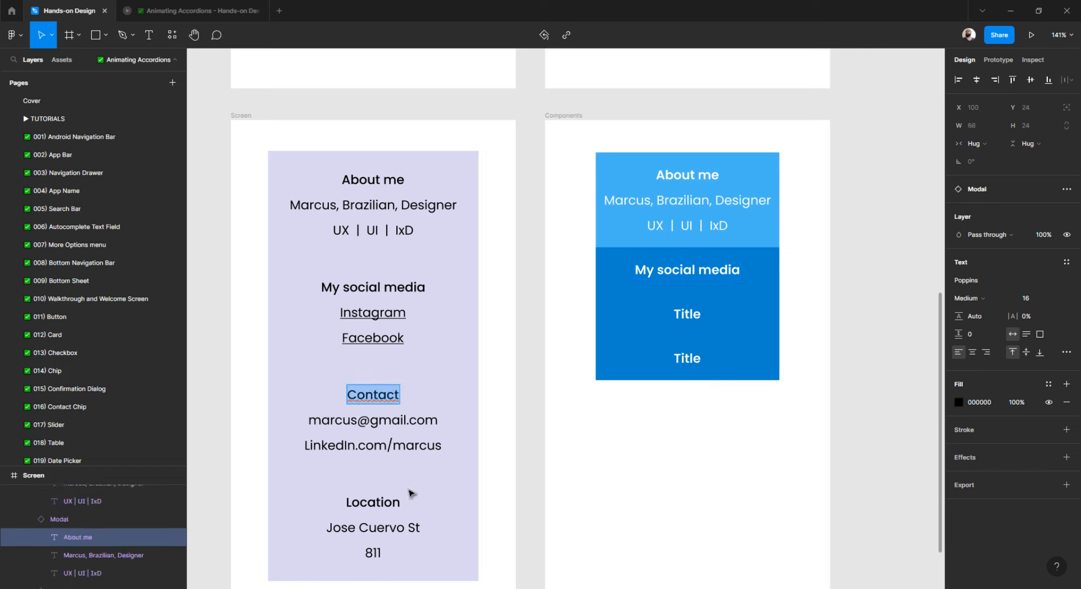
{"action": "double_click", "coordinate": [687, 314]}
{"action": "right_click", "coordinate": [687, 314]}
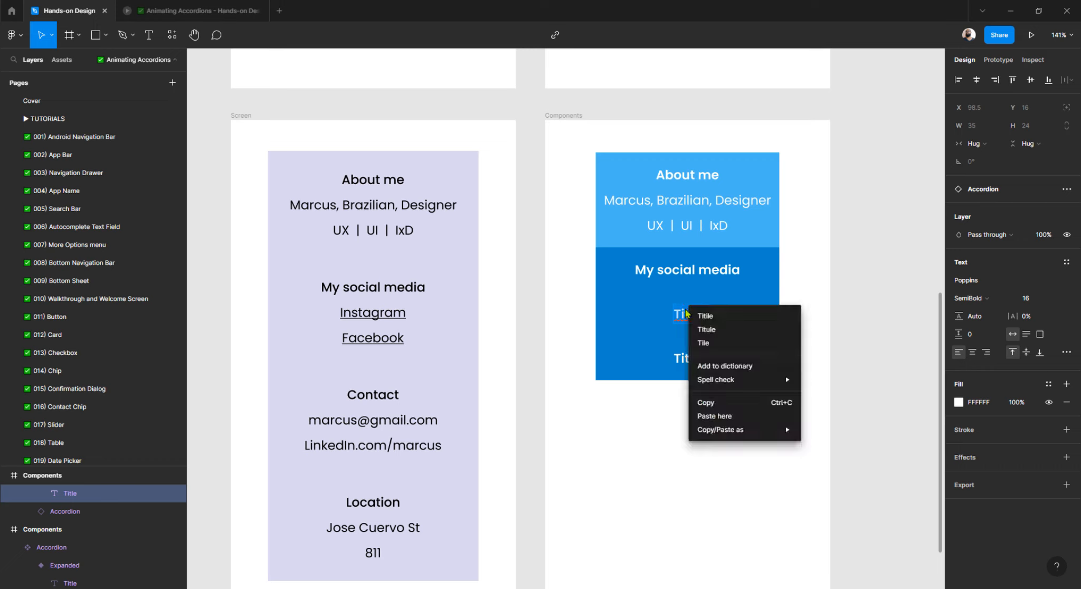
{"action": "left_click", "coordinate": [715, 416]}
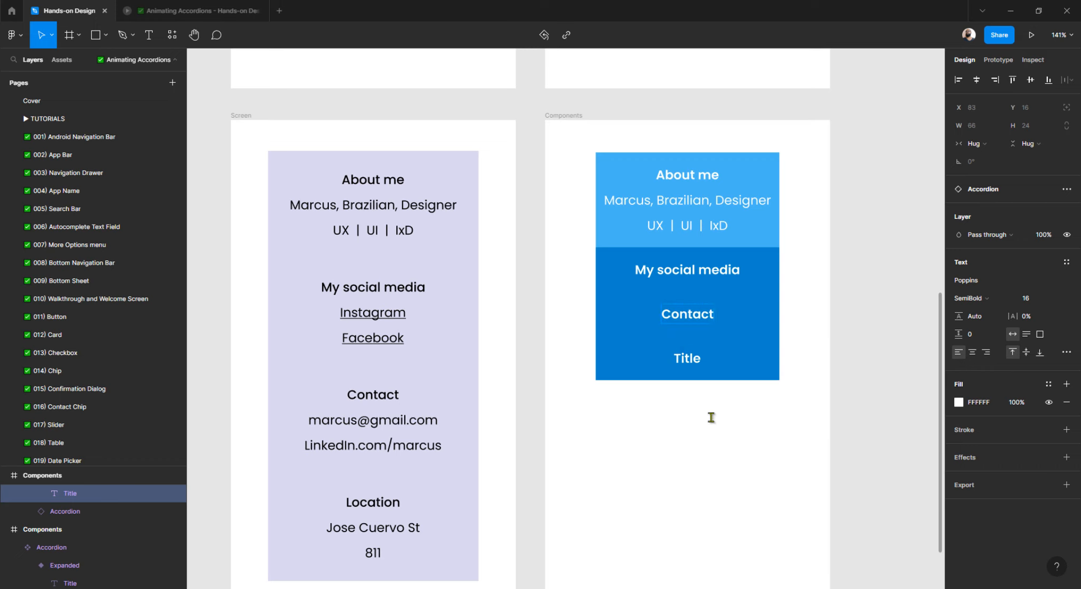
Paste 'Contact' into the last accordion's title as well.
{"action": "double_click", "coordinate": [359, 398]}
{"action": "right_click", "coordinate": [360, 399]}
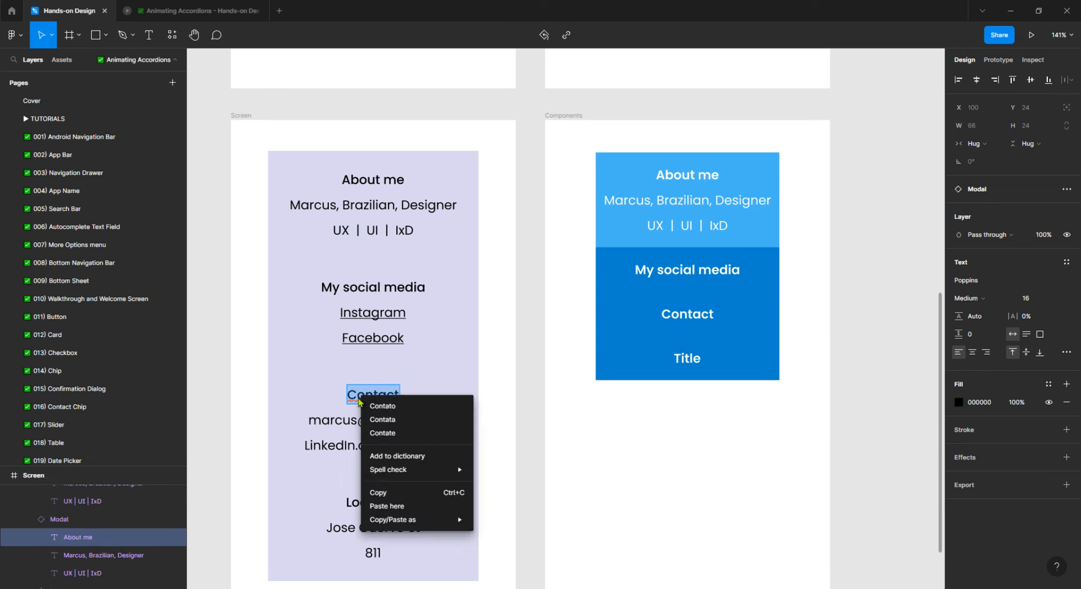
{"action": "left_click", "coordinate": [393, 492]}
{"action": "double_click", "coordinate": [697, 364]}
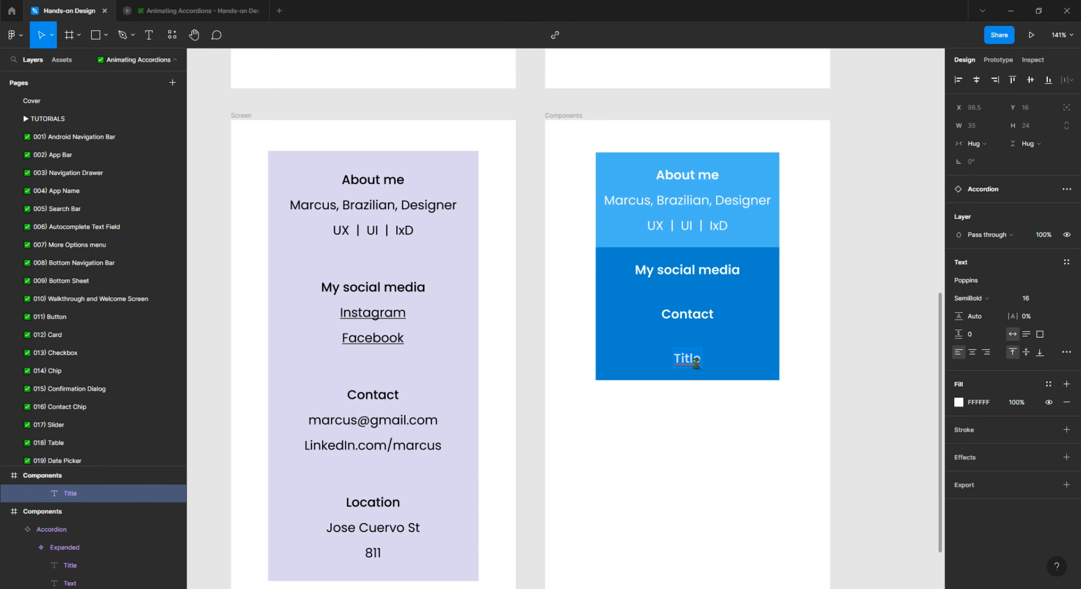
{"action": "right_click", "coordinate": [696, 366]}
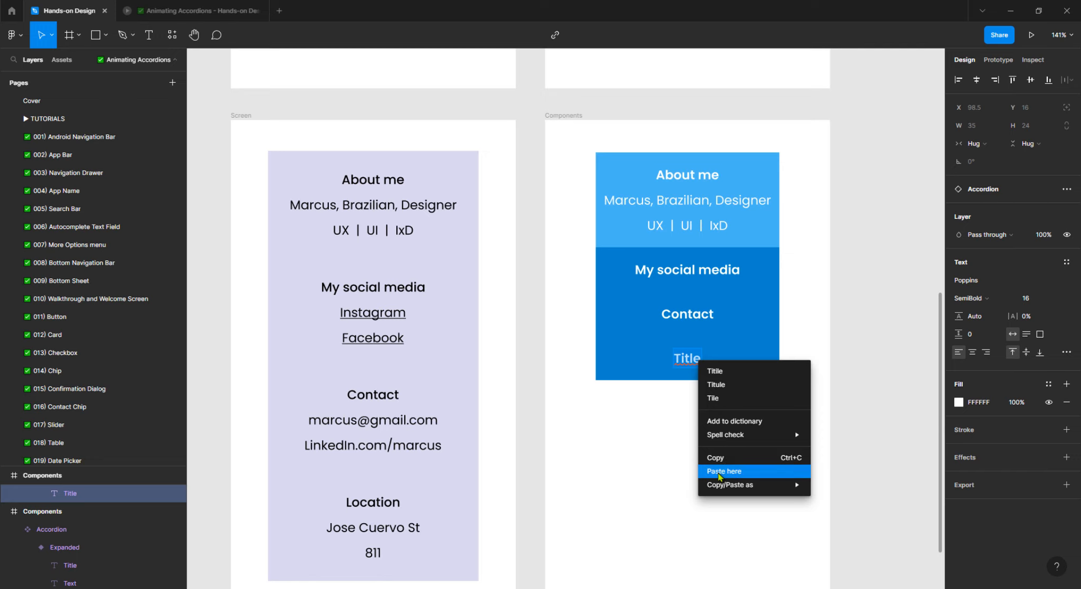
{"action": "left_click", "coordinate": [682, 468]}
{"action": "key", "text": "Escape"}
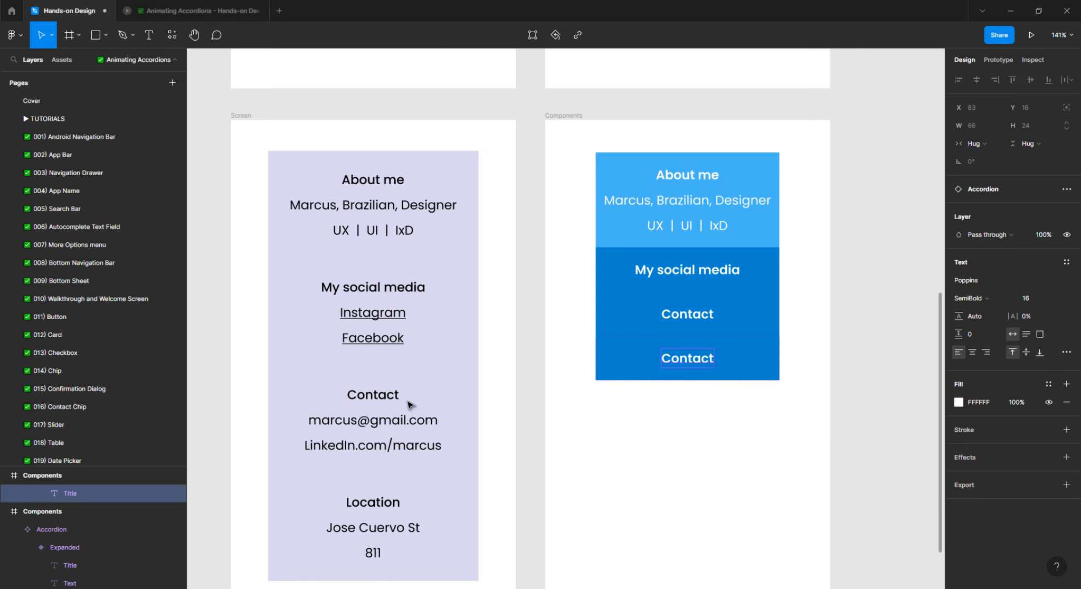
Replace the last accordion's duplicate Contact title with 'Location' copied from the Screen card.
{"action": "scroll", "coordinate": [418, 371], "scroll_direction": "down", "scroll_amount": 1}
{"action": "scroll", "coordinate": [419, 371], "scroll_direction": "down", "scroll_amount": 2}
{"action": "double_click", "coordinate": [381, 459]}
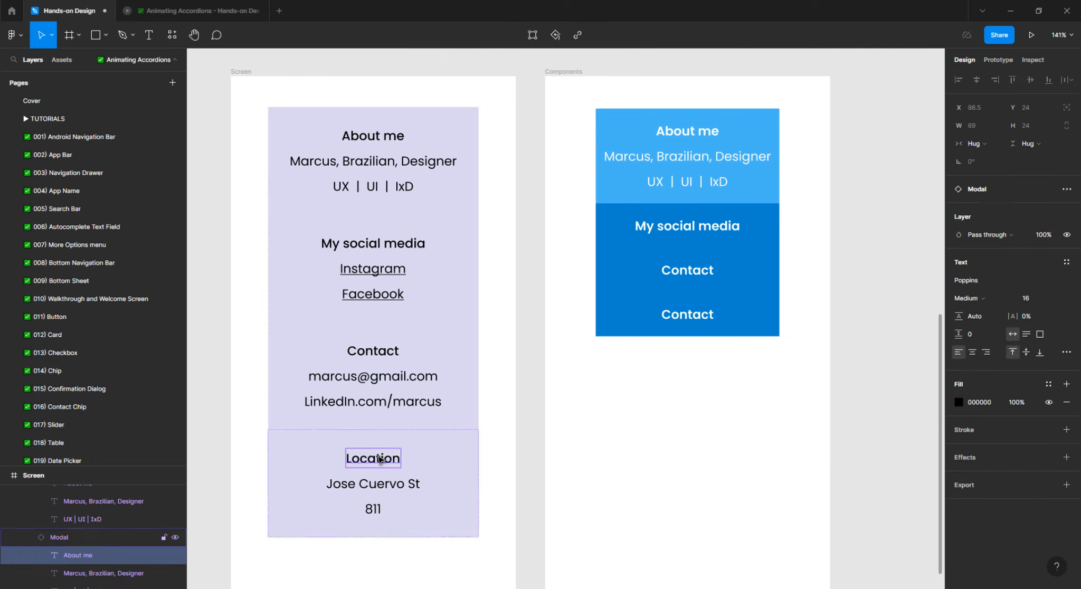
{"action": "double_click", "coordinate": [380, 459]}
{"action": "double_click", "coordinate": [380, 460]}
{"action": "right_click", "coordinate": [380, 458]}
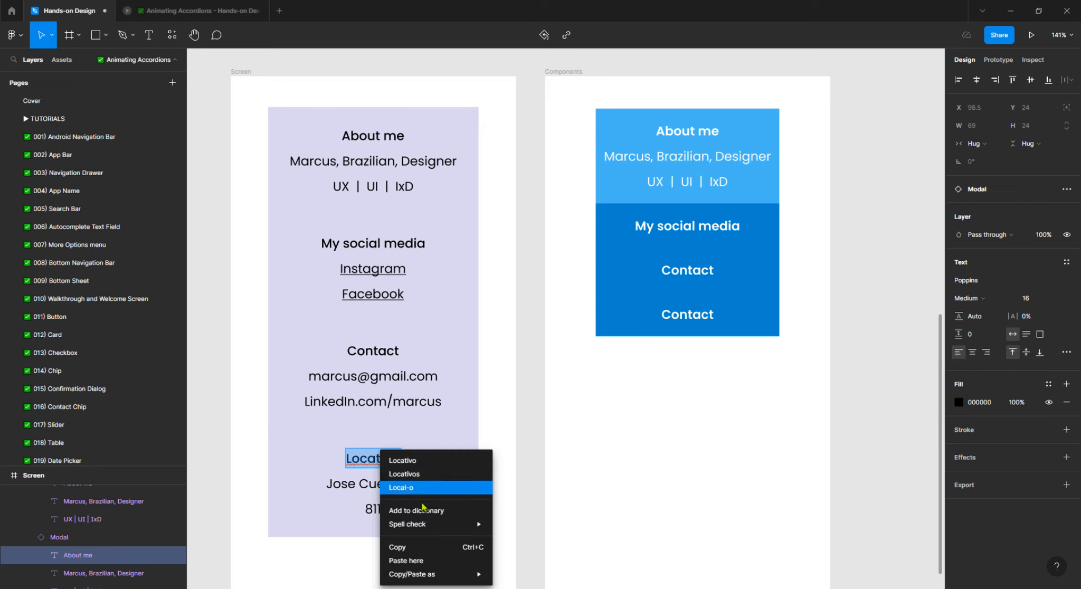
{"action": "left_click", "coordinate": [417, 547]}
{"action": "double_click", "coordinate": [702, 312]}
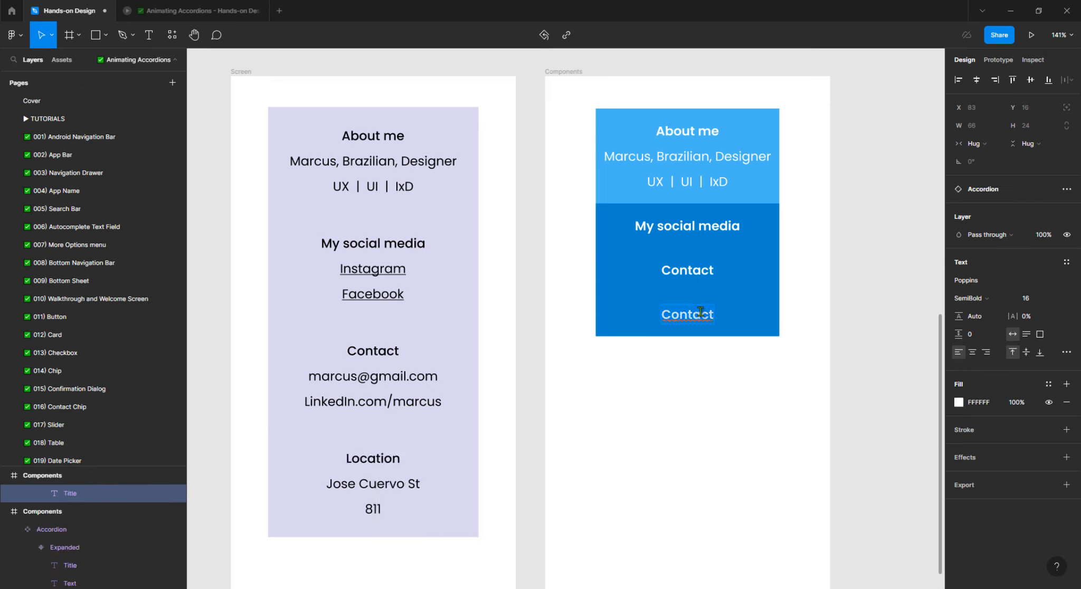
{"action": "right_click", "coordinate": [695, 316]}
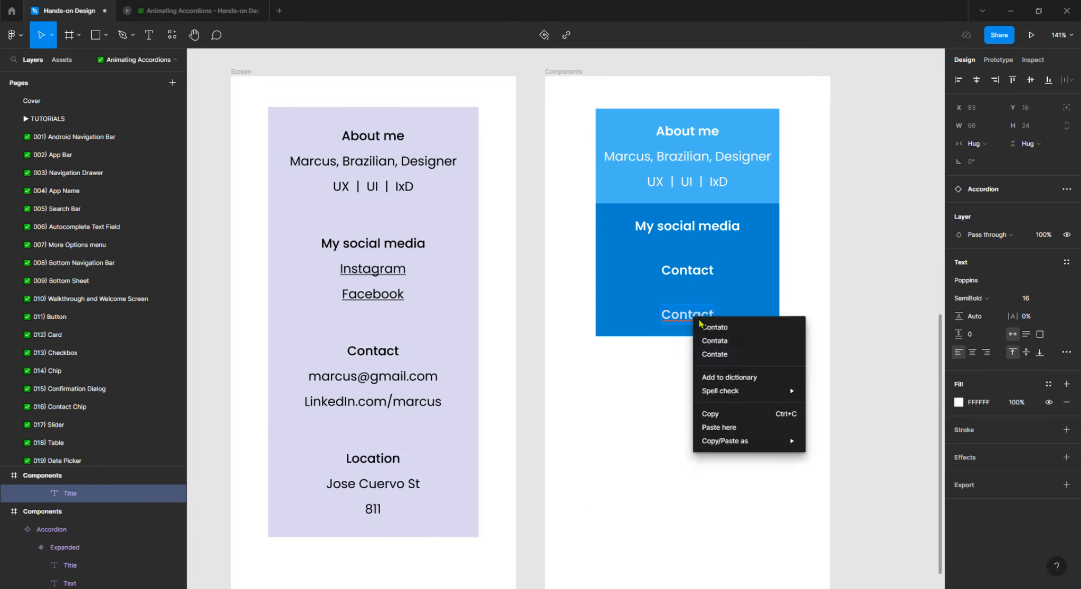
{"action": "left_click", "coordinate": [719, 427]}
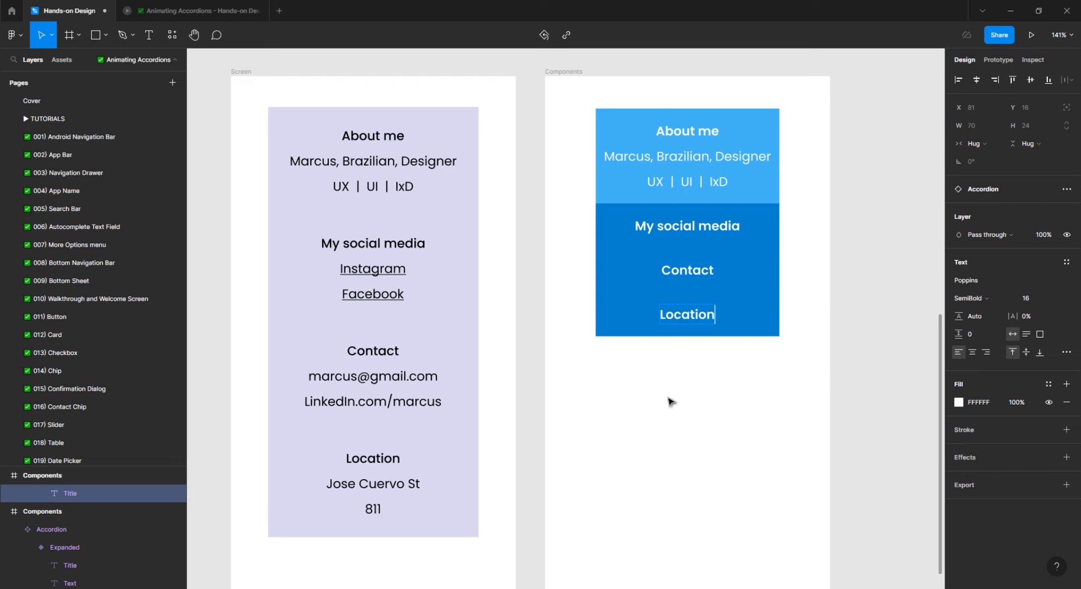
{"action": "left_click", "coordinate": [659, 401]}
{"action": "left_click", "coordinate": [644, 230]}
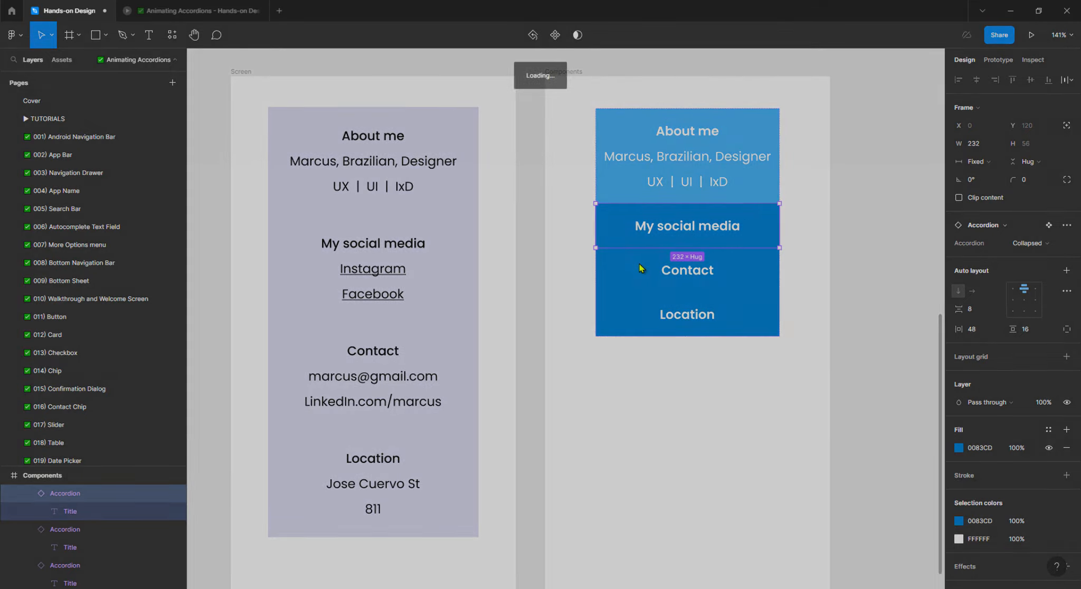
Set the My social media, Contact and Location accordions to Expanded together.
{"action": "left_click", "coordinate": [640, 267], "text": "shift"}
{"action": "left_click", "coordinate": [641, 311], "text": "shift"}
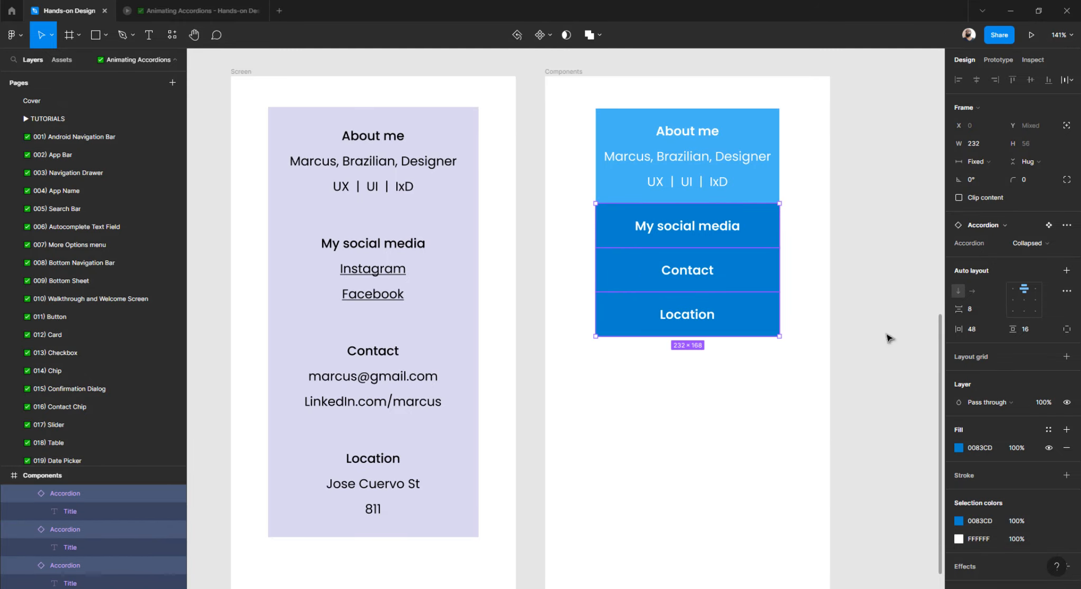
{"action": "left_click", "coordinate": [1026, 243]}
{"action": "left_click", "coordinate": [1029, 256]}
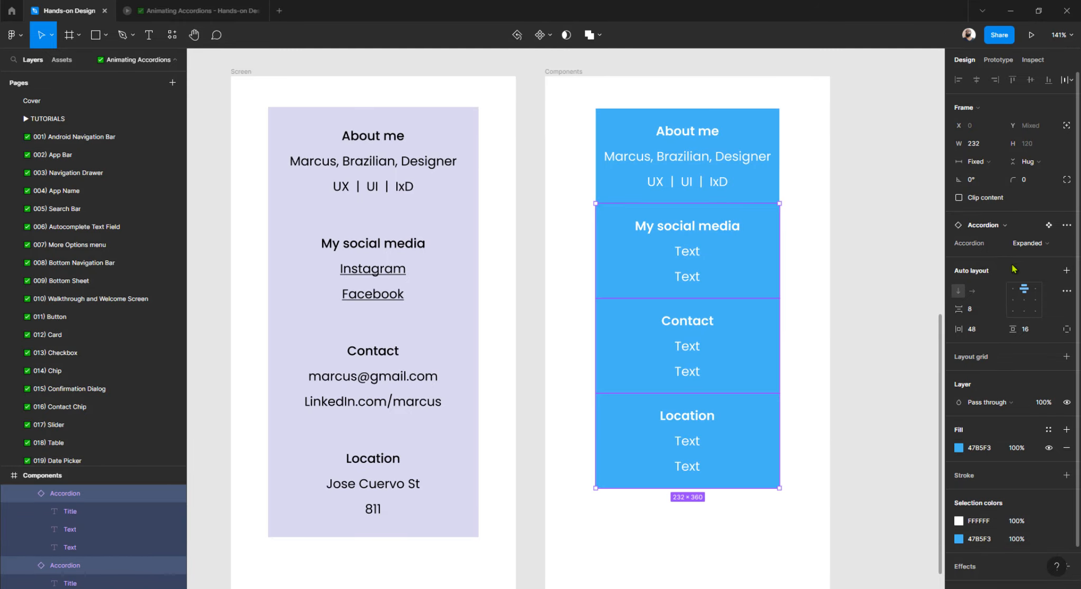
Paste 'Instagram' and 'Facebook' from the Screen card into My social media's two body lines.
{"action": "double_click", "coordinate": [375, 271]}
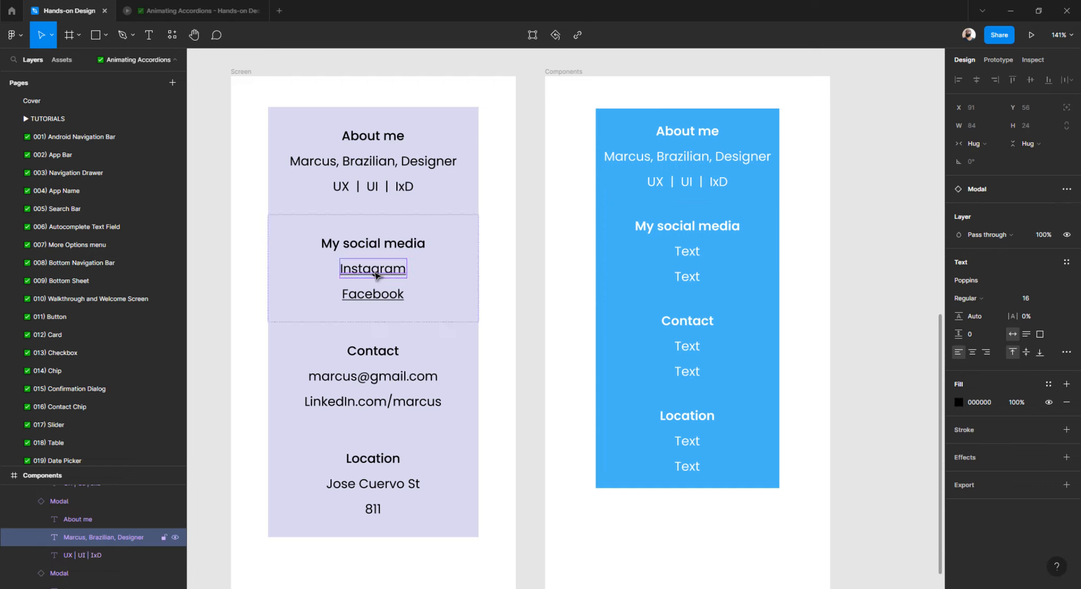
{"action": "double_click", "coordinate": [689, 252]}
{"action": "right_click", "coordinate": [689, 252]}
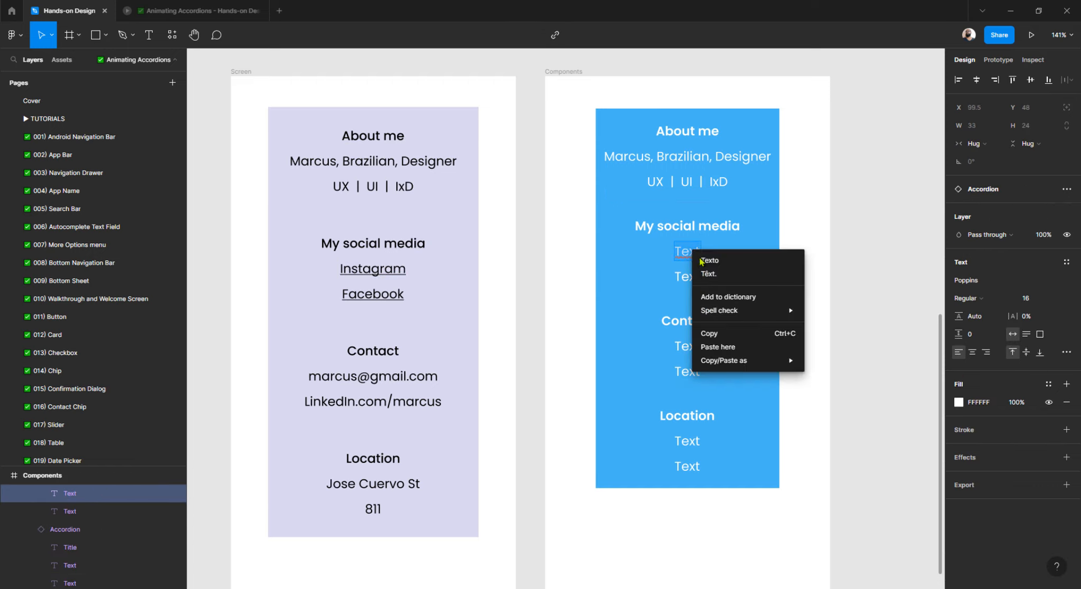
{"action": "left_click", "coordinate": [712, 347]}
{"action": "double_click", "coordinate": [383, 297]}
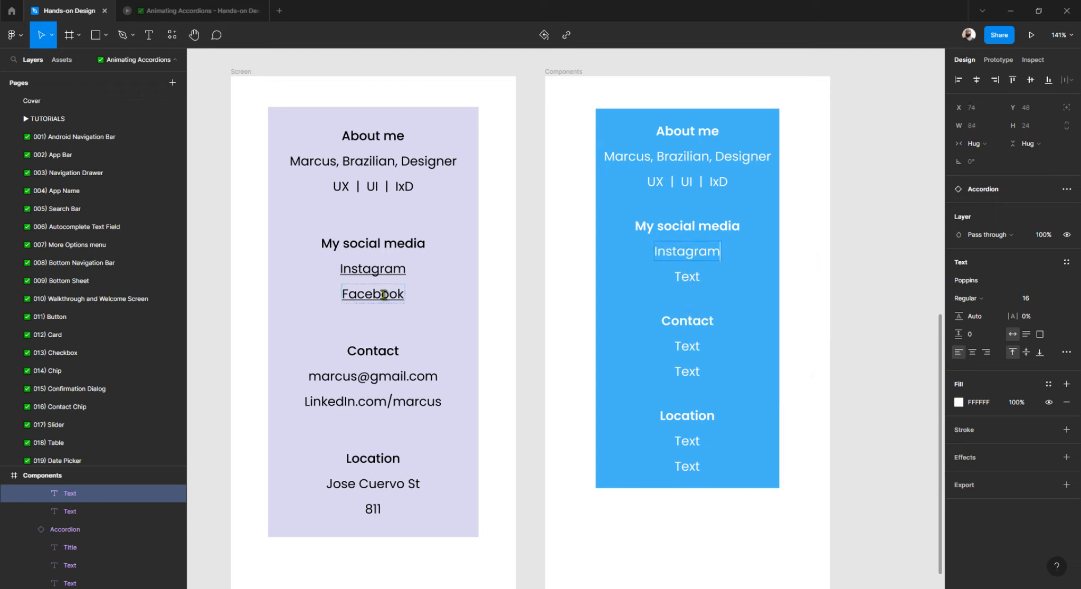
{"action": "right_click", "coordinate": [383, 296]}
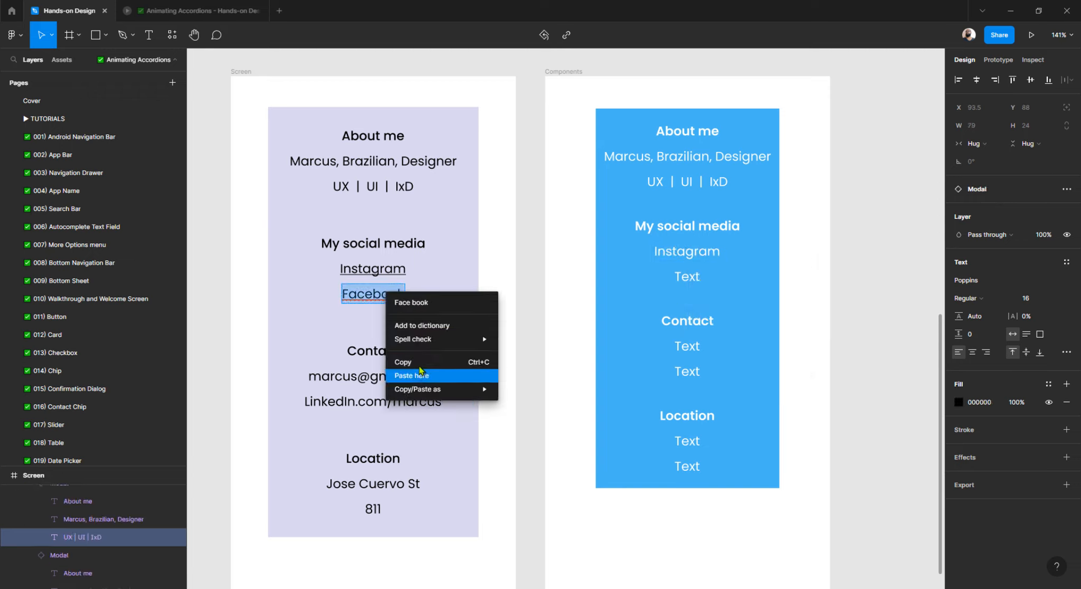
{"action": "left_click", "coordinate": [403, 362]}
{"action": "double_click", "coordinate": [686, 277]}
{"action": "right_click", "coordinate": [687, 277]}
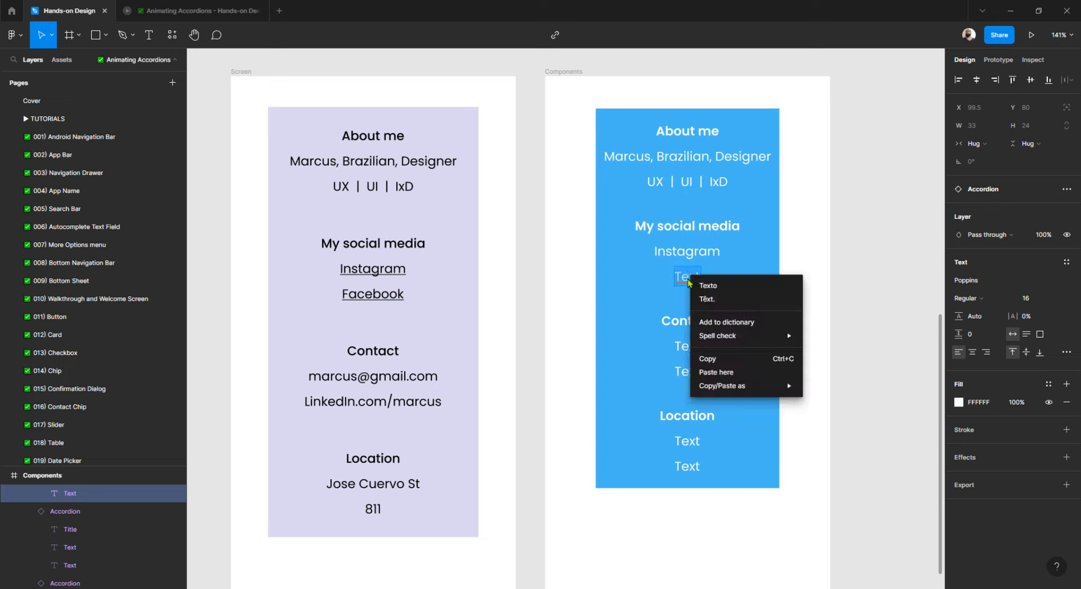
{"action": "left_click", "coordinate": [712, 372]}
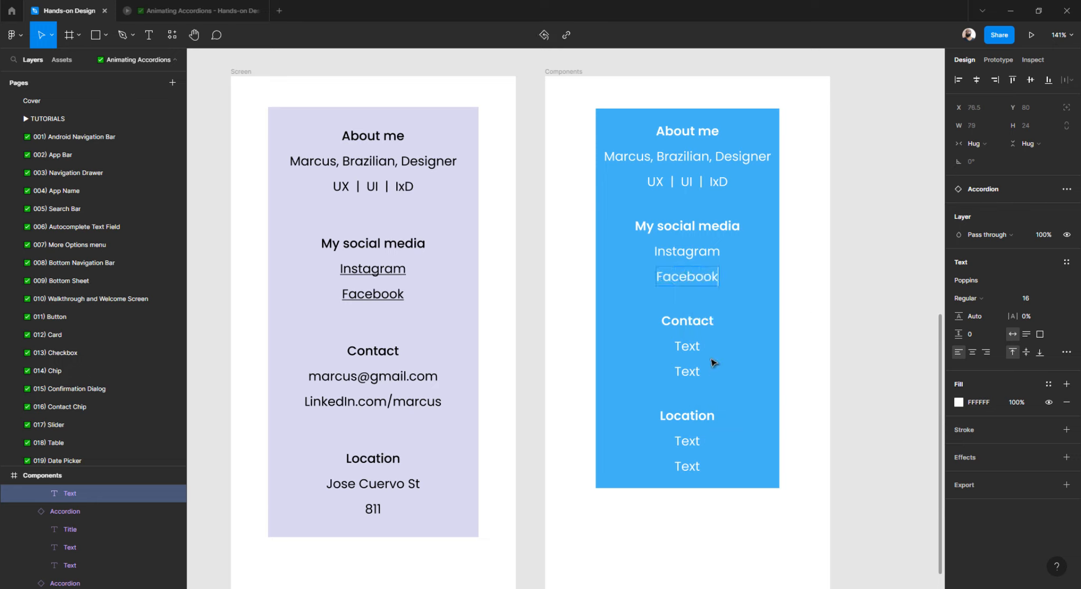
{"action": "key", "text": "Escape"}
{"action": "left_click", "coordinate": [703, 257], "text": "shift"}
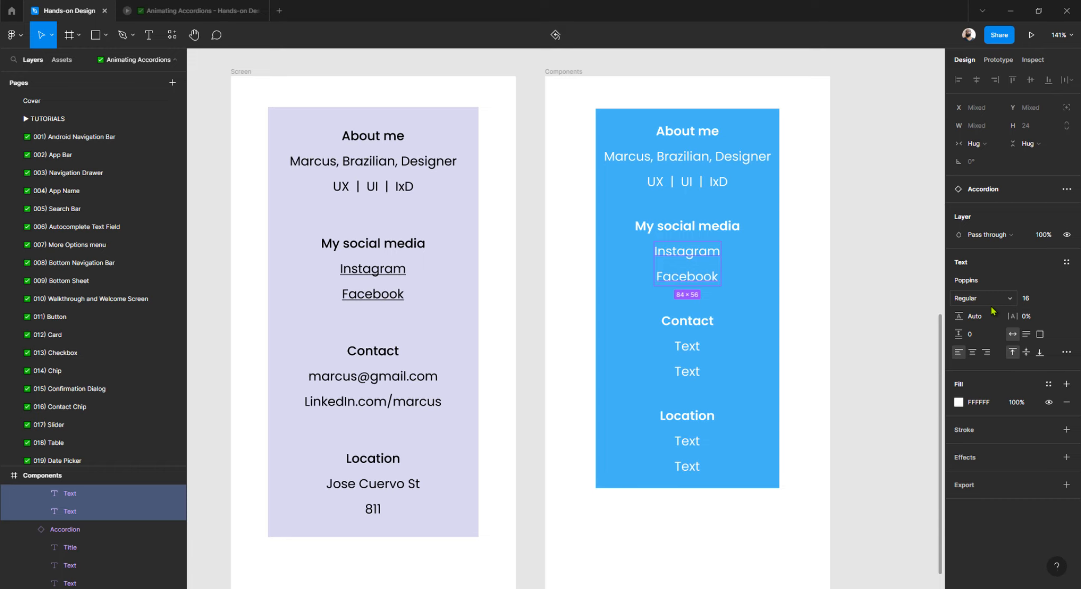
Underline Instagram and Facebook, then copy the left card's e-mail address.
{"action": "key", "text": "ctrl+u"}
{"action": "left_click", "coordinate": [422, 378]}
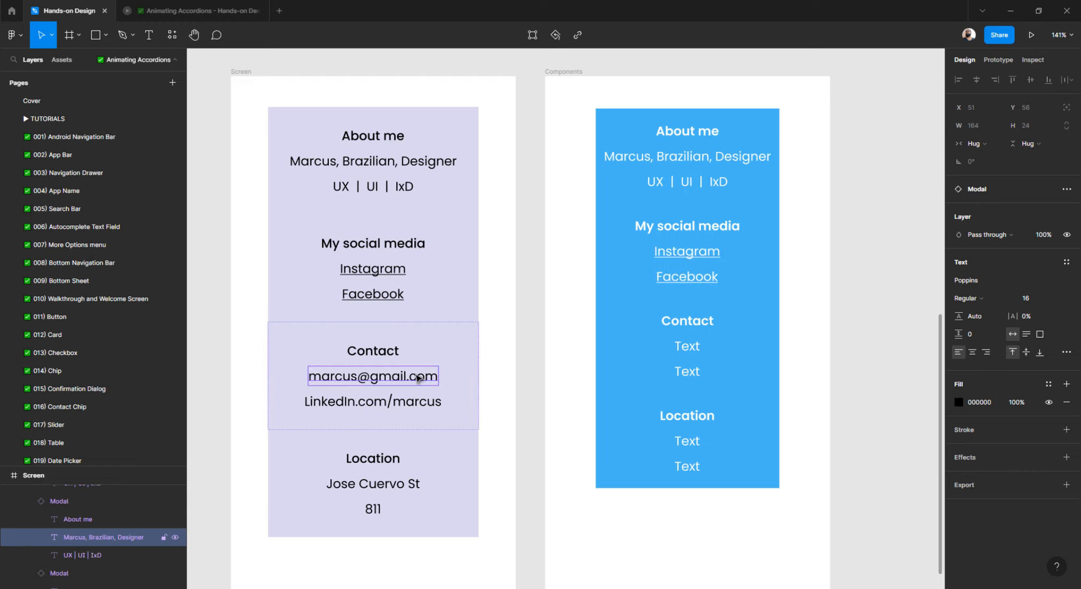
{"action": "double_click", "coordinate": [424, 377]}
Paste the e-mail over the first Contact 'Text' line and delete its 'mailto:' prefix.
{"action": "left_click", "coordinate": [684, 347]}
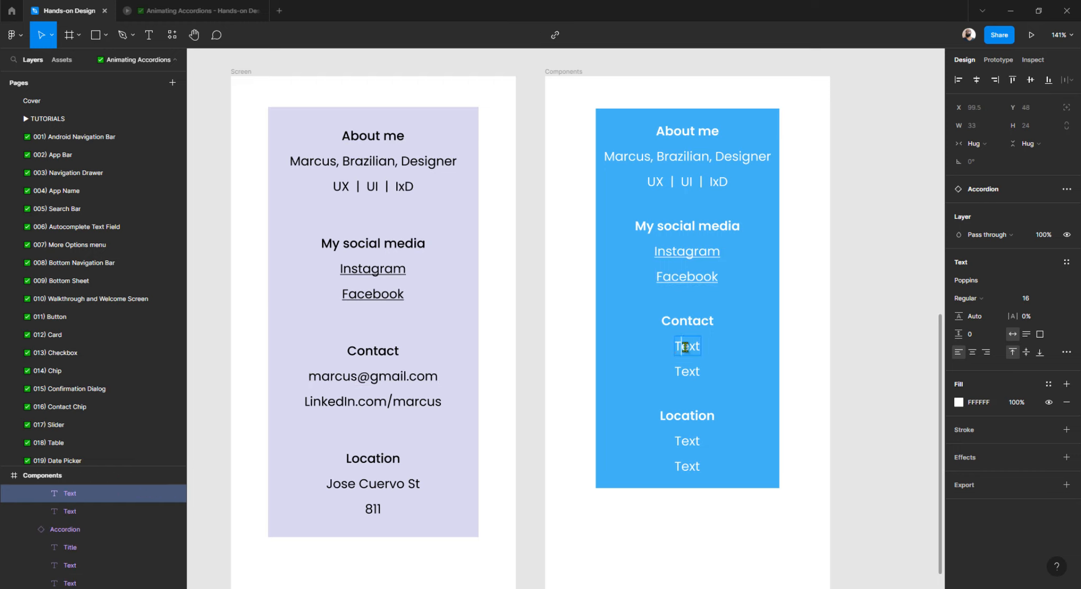
{"action": "double_click", "coordinate": [682, 347]}
{"action": "key", "text": "ctrl+z"}
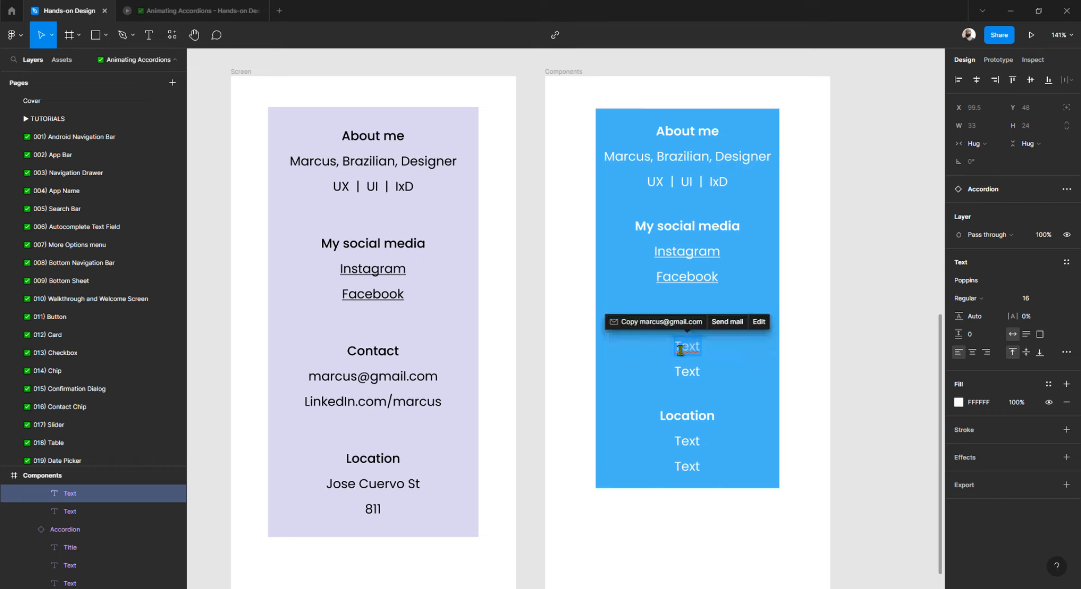
{"action": "key", "text": "BackSpace"}
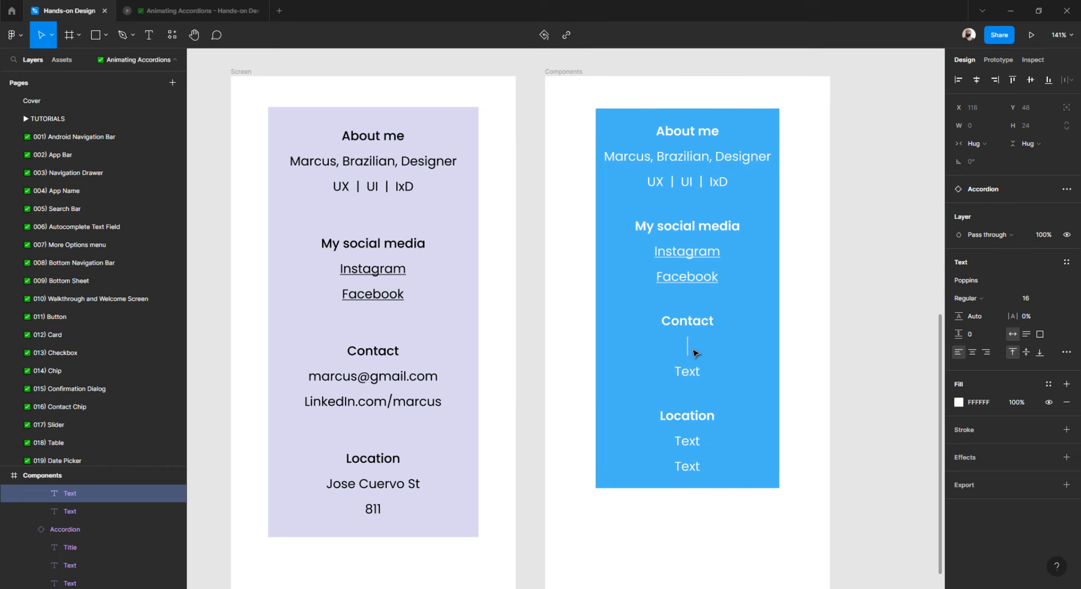
{"action": "right_click", "coordinate": [690, 341]}
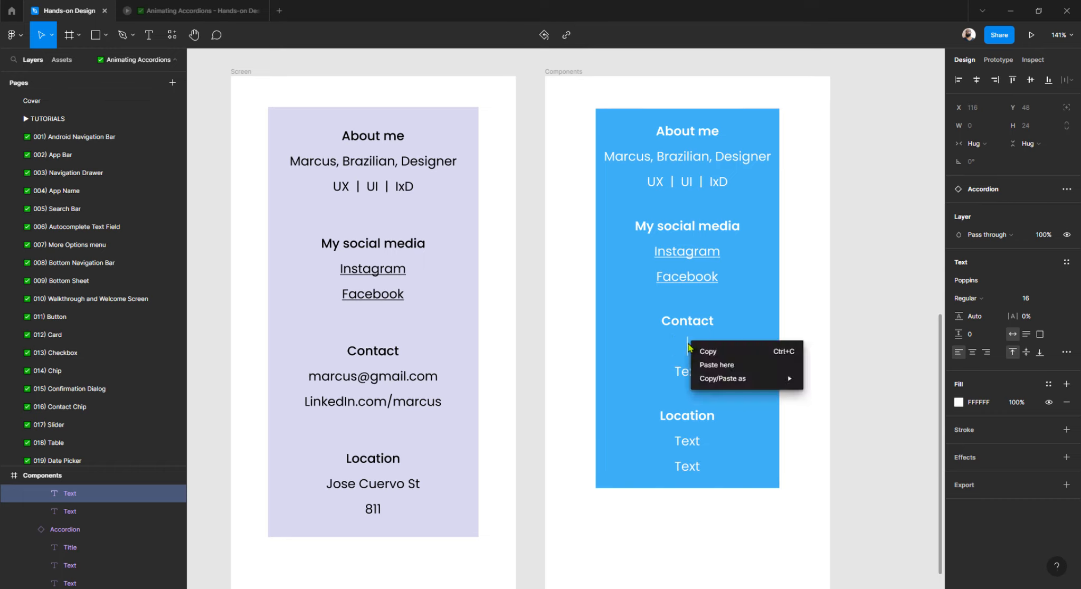
{"action": "left_click", "coordinate": [712, 365]}
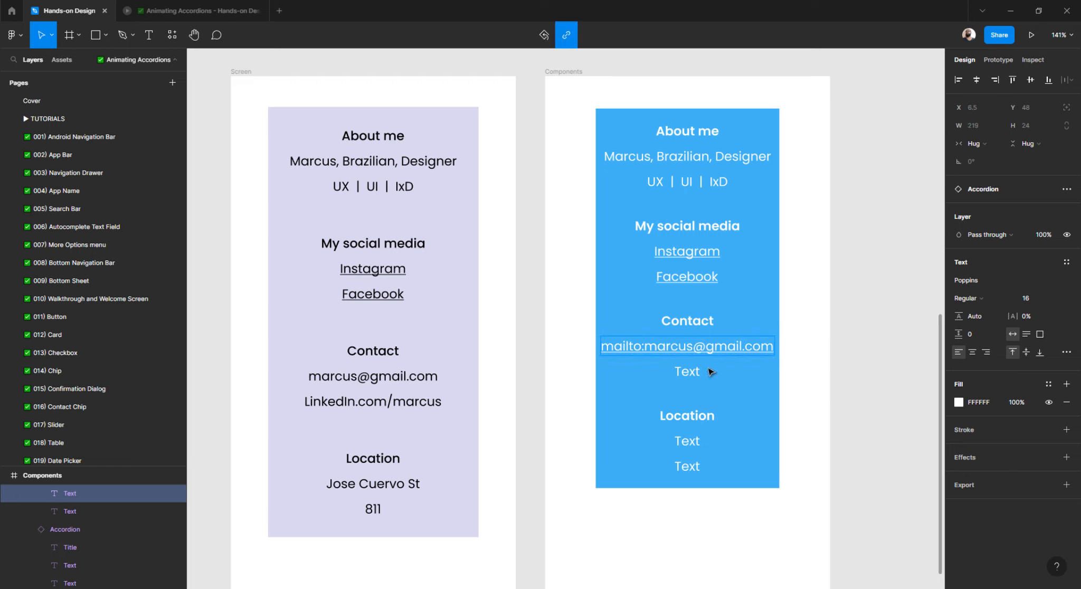
{"action": "left_click_drag", "start_coordinate": [645, 349], "coordinate": [579, 347]}
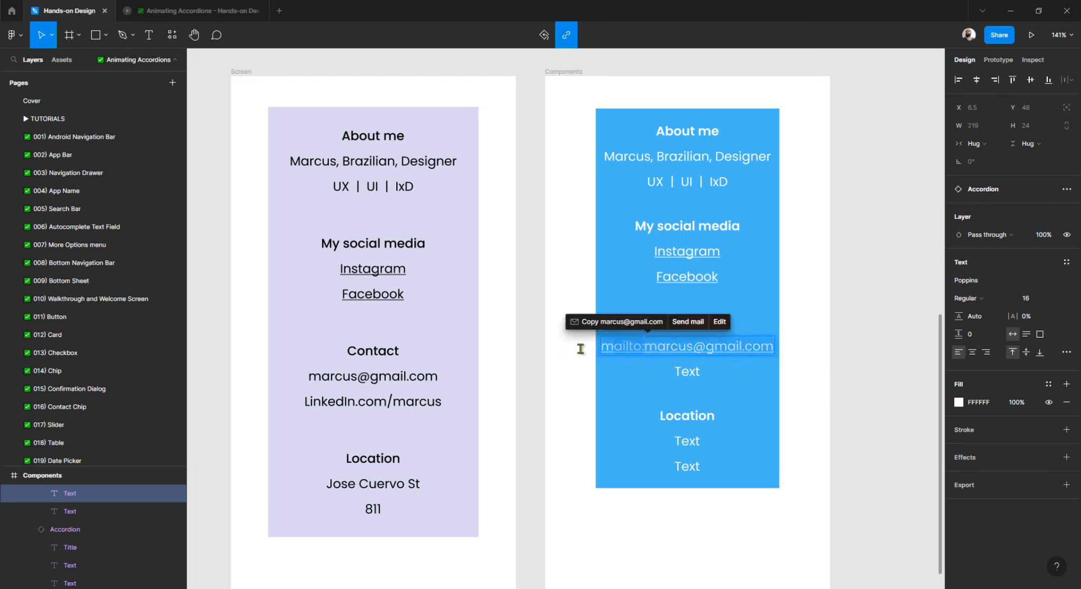
{"action": "key", "text": "BackSpace"}
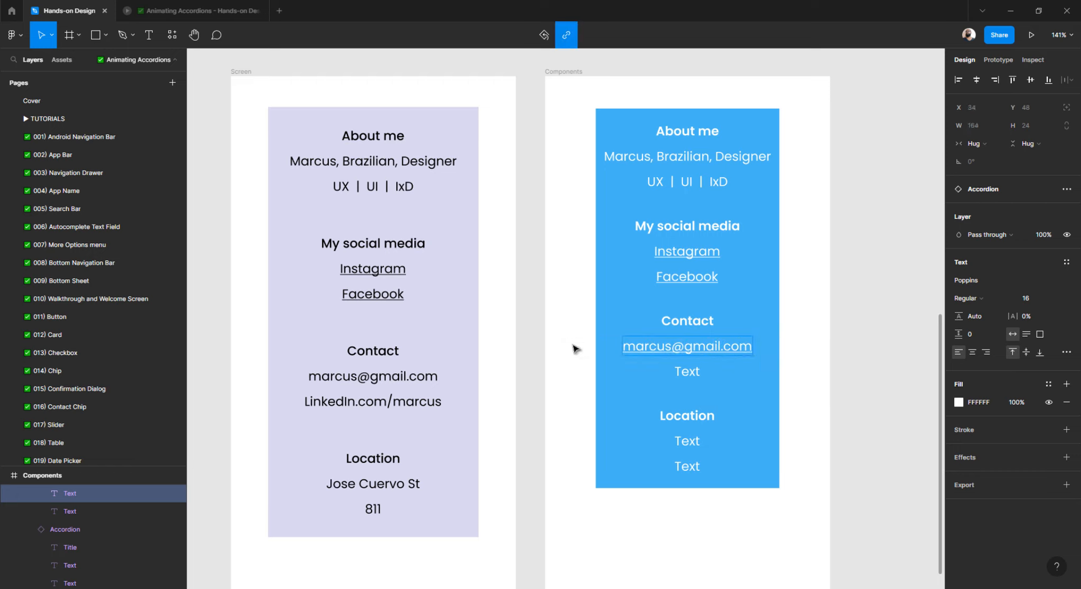
{"action": "key", "text": "Escape"}
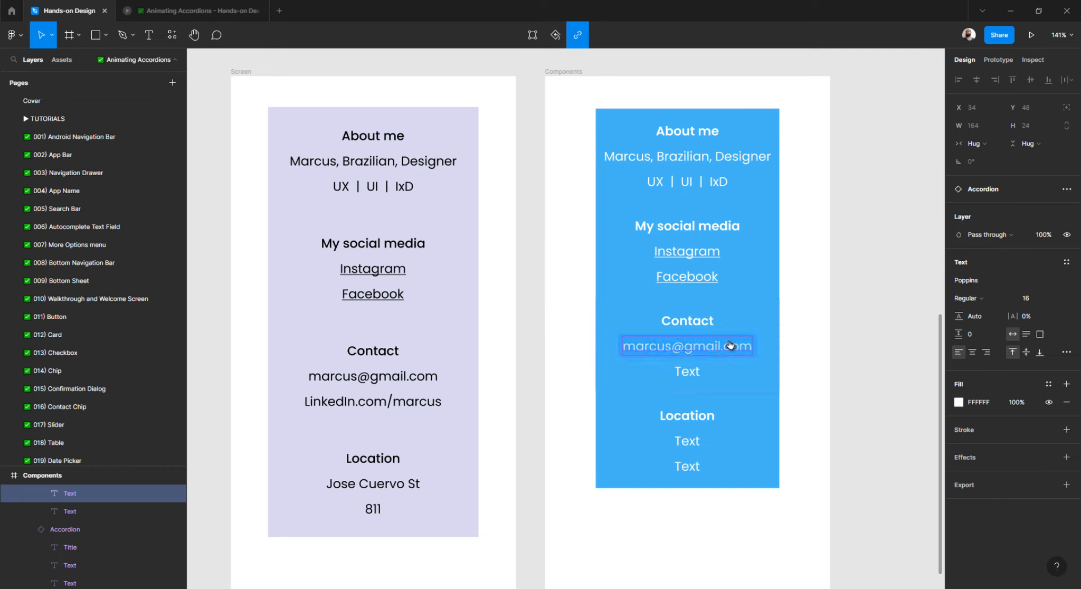
Remove the hyperlink from the pasted e-mail so it shows as plain text.
{"action": "mouse_move", "coordinate": [728, 346]}
{"action": "left_click", "coordinate": [744, 323]}
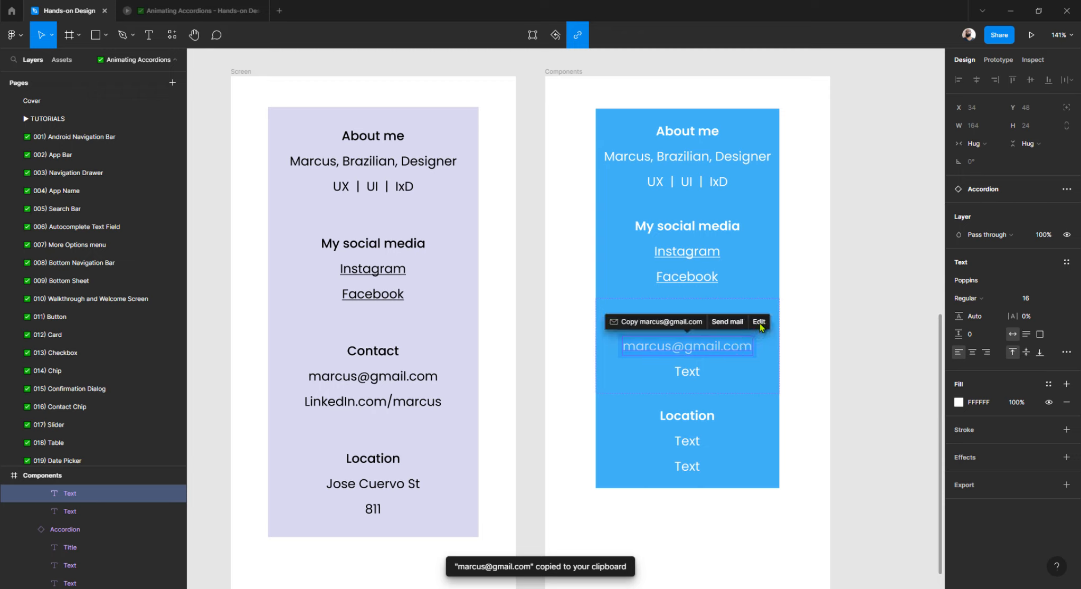
{"action": "left_click", "coordinate": [759, 322]}
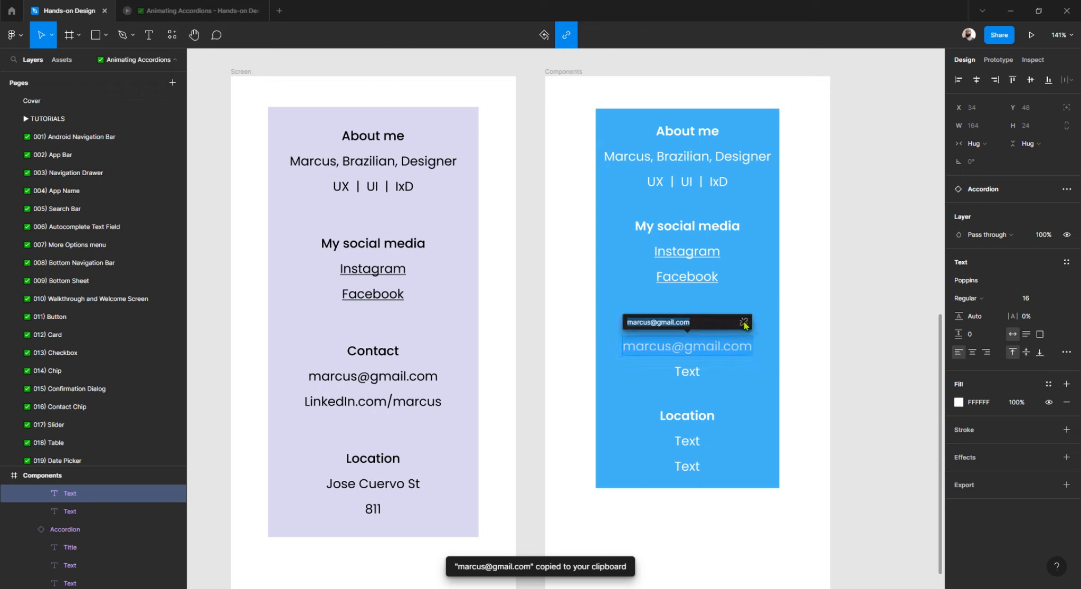
{"action": "left_click", "coordinate": [744, 322]}
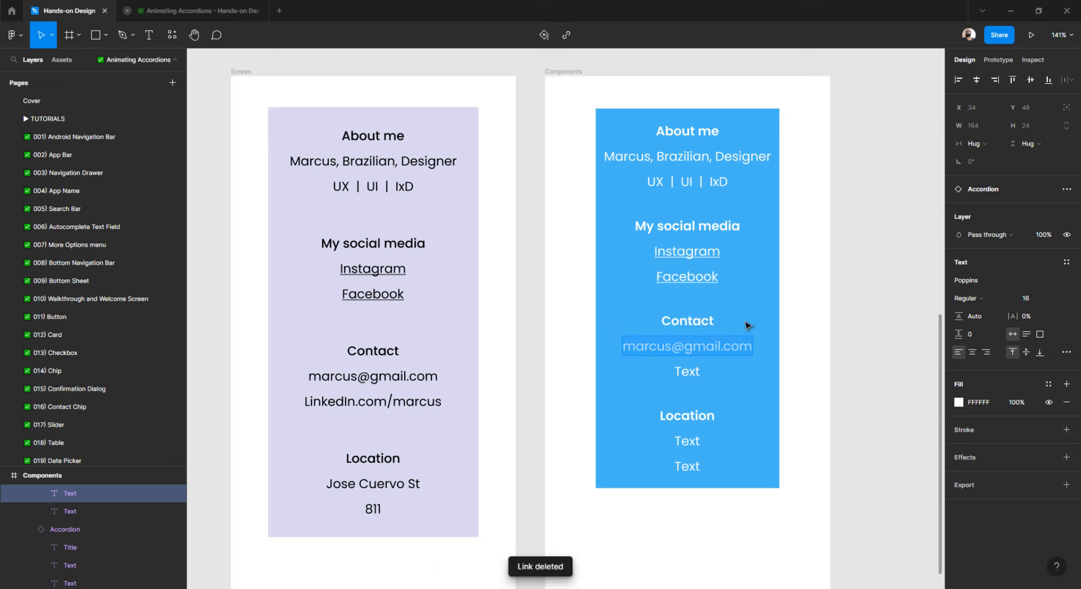
{"action": "left_click", "coordinate": [855, 362]}
{"action": "scroll", "coordinate": [723, 357], "scroll_direction": "down", "scroll_amount": 1}
Paste the link onto the left card's LinkedIn text so it becomes an underlined link.
{"action": "scroll", "coordinate": [716, 353], "scroll_direction": "down", "scroll_amount": 1}
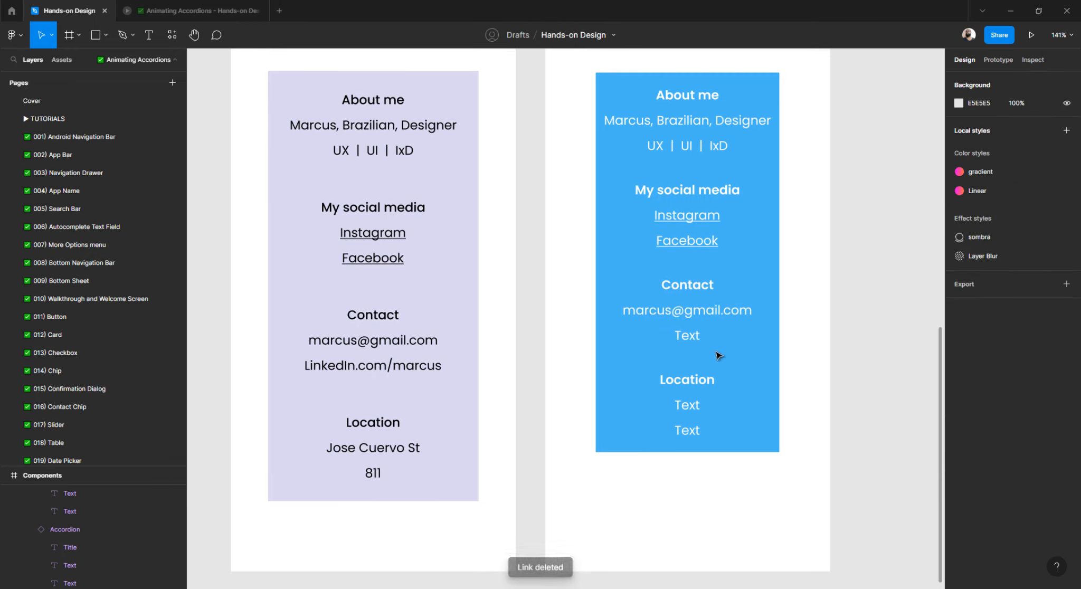
{"action": "double_click", "coordinate": [397, 368]}
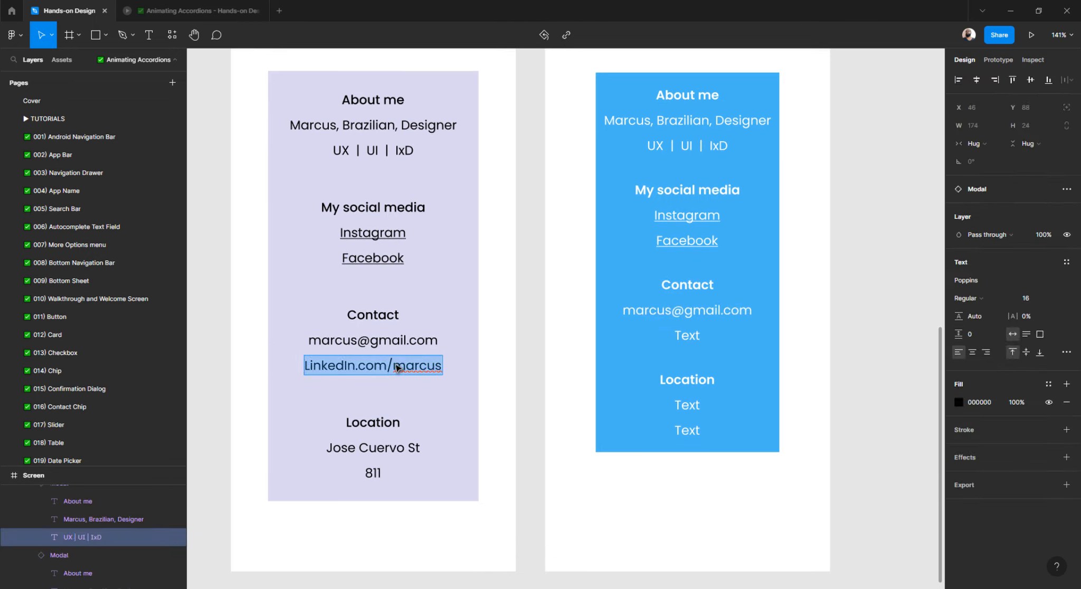
{"action": "right_click", "coordinate": [397, 369]}
{"action": "left_click", "coordinate": [453, 387]}
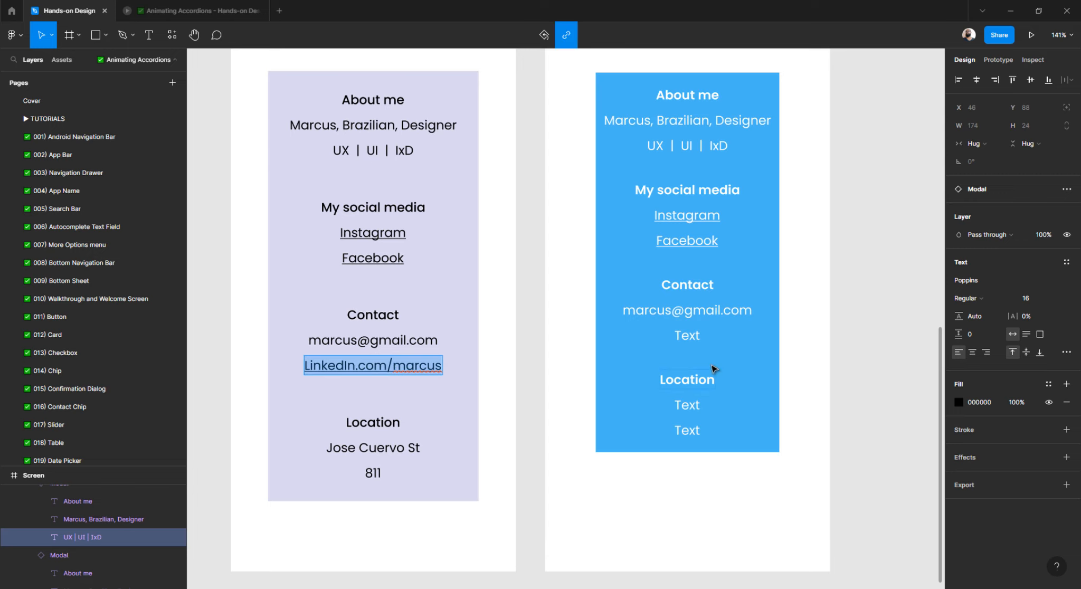
Paste onto the second Contact placeholder, then remove the e-mail link it picked up.
{"action": "double_click", "coordinate": [692, 337]}
{"action": "right_click", "coordinate": [692, 338]}
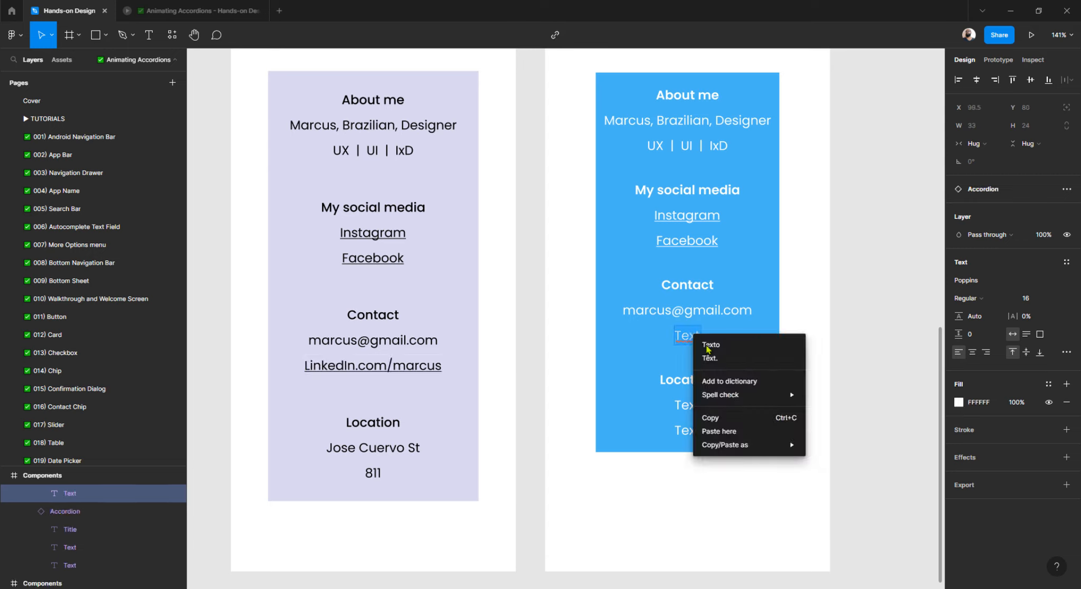
{"action": "left_click", "coordinate": [713, 431]}
{"action": "right_click", "coordinate": [692, 334]}
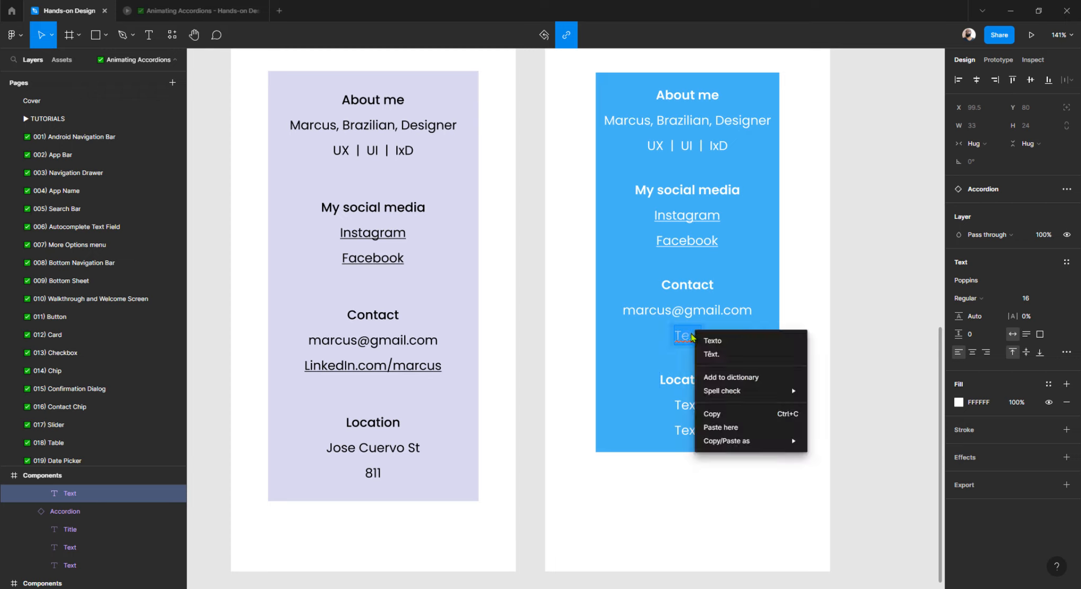
{"action": "left_click", "coordinate": [723, 428]}
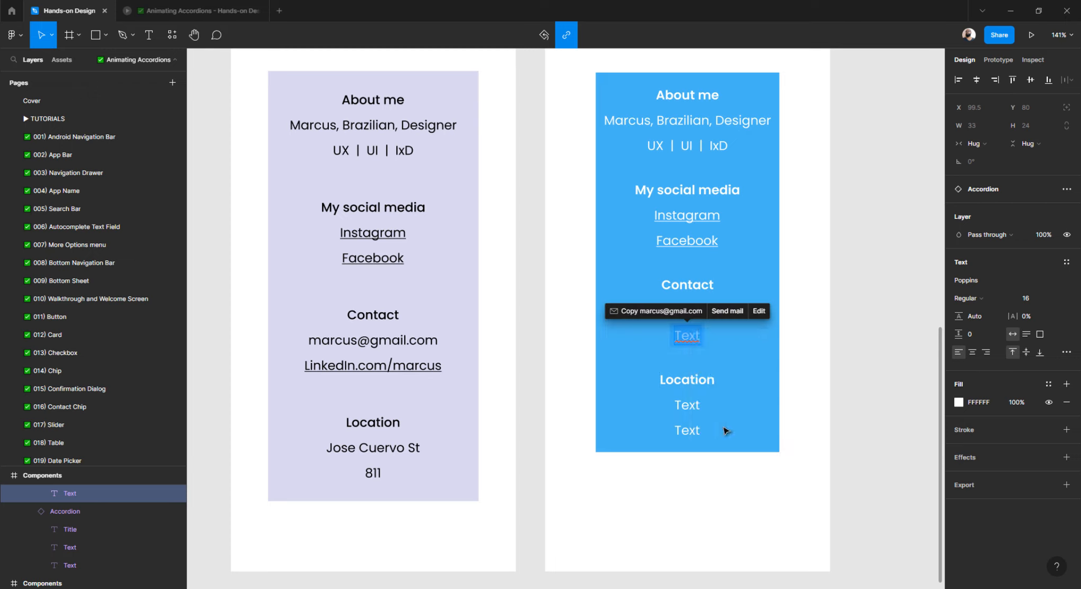
{"action": "left_click", "coordinate": [757, 314]}
{"action": "left_click", "coordinate": [743, 311]}
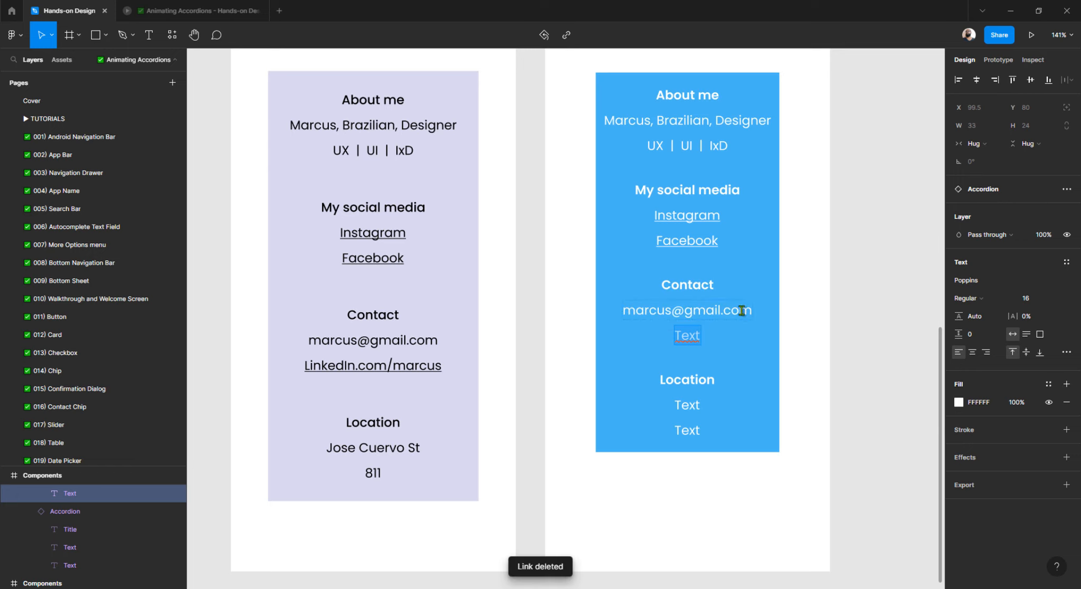
Copy the LinkedIn address and paste it over the second Contact line's 'Text' placeholder.
{"action": "double_click", "coordinate": [367, 365]}
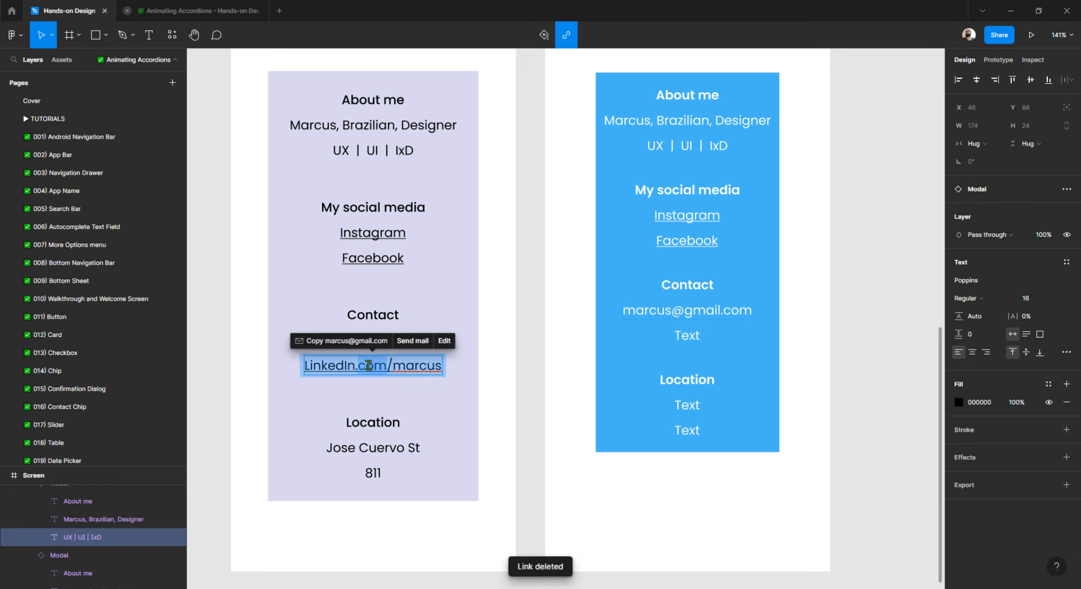
{"action": "double_click", "coordinate": [694, 338]}
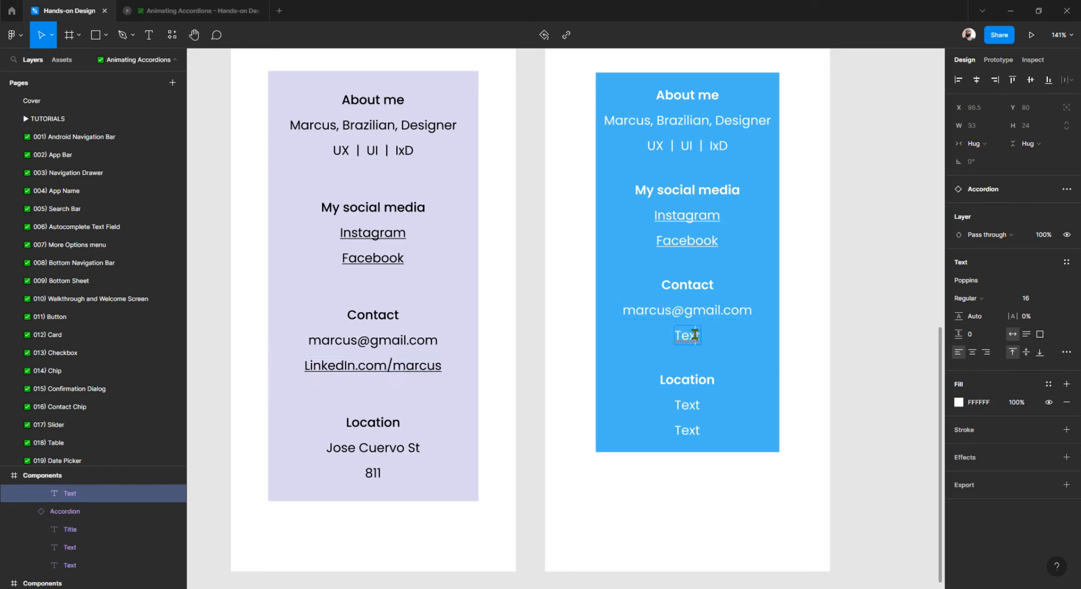
{"action": "right_click", "coordinate": [694, 338]}
{"action": "left_click", "coordinate": [719, 428]}
{"action": "key", "text": "ctrl+z"}
{"action": "double_click", "coordinate": [410, 364]}
{"action": "key", "text": "ctrl+c"}
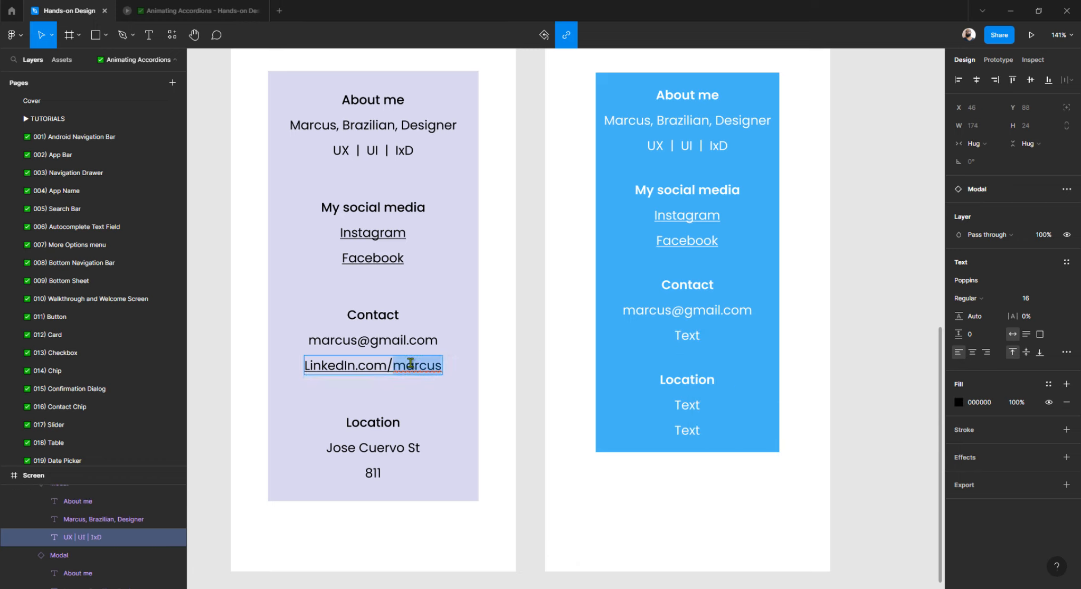
{"action": "double_click", "coordinate": [686, 336]}
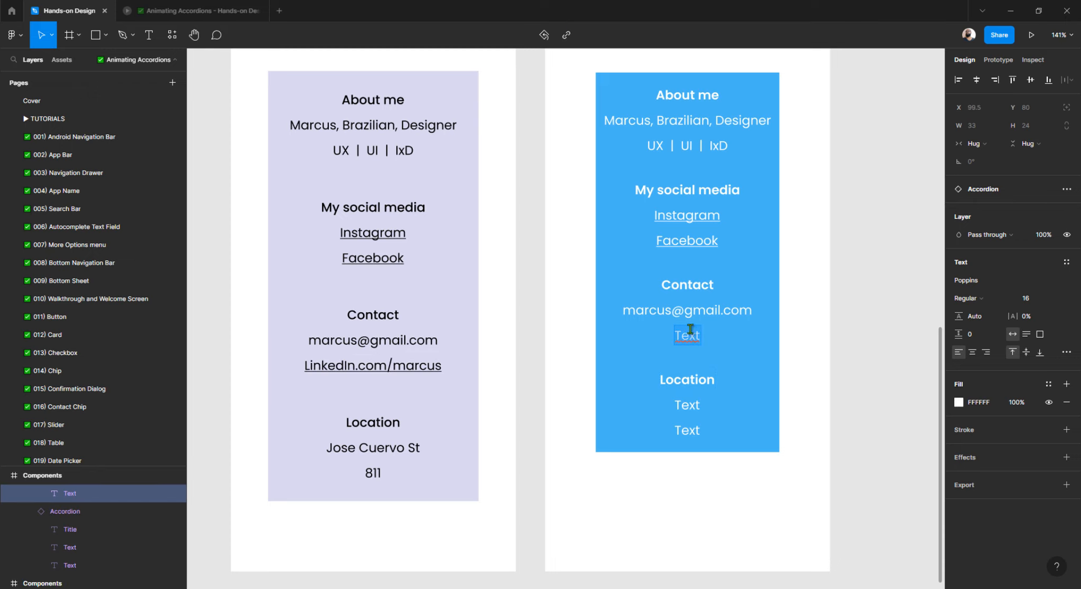
{"action": "right_click", "coordinate": [692, 334]}
{"action": "left_click", "coordinate": [722, 429]}
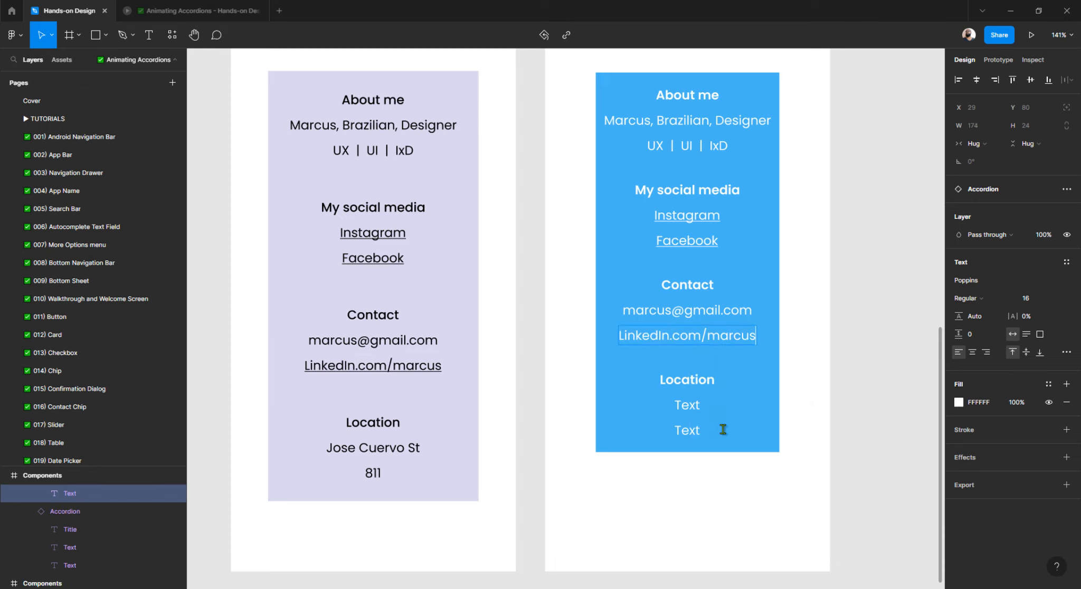
{"action": "left_click", "coordinate": [879, 356]}
{"action": "left_click", "coordinate": [873, 356]}
{"action": "left_click", "coordinate": [718, 340]}
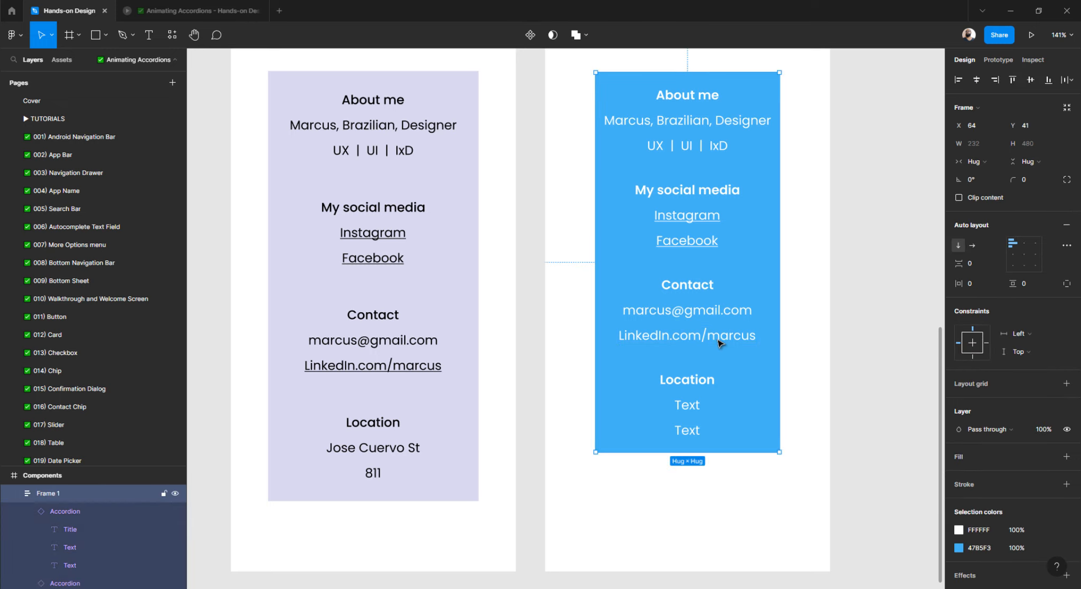
Paste the copied text over the left card's street address and the first Location placeholder.
{"action": "double_click", "coordinate": [368, 449]}
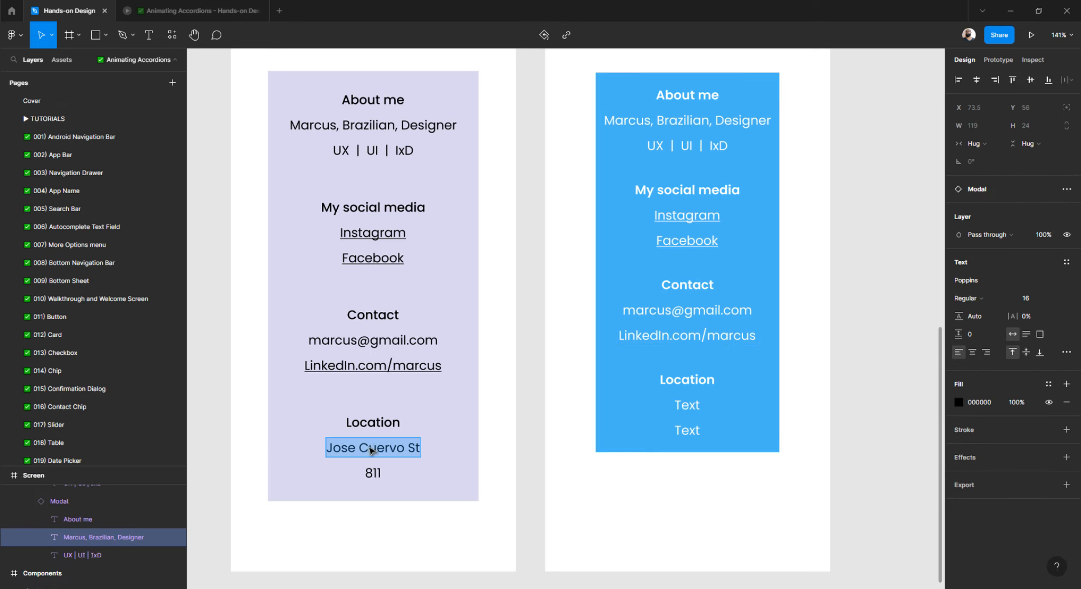
{"action": "right_click", "coordinate": [368, 451]}
{"action": "left_click", "coordinate": [397, 468]}
{"action": "double_click", "coordinate": [691, 405]}
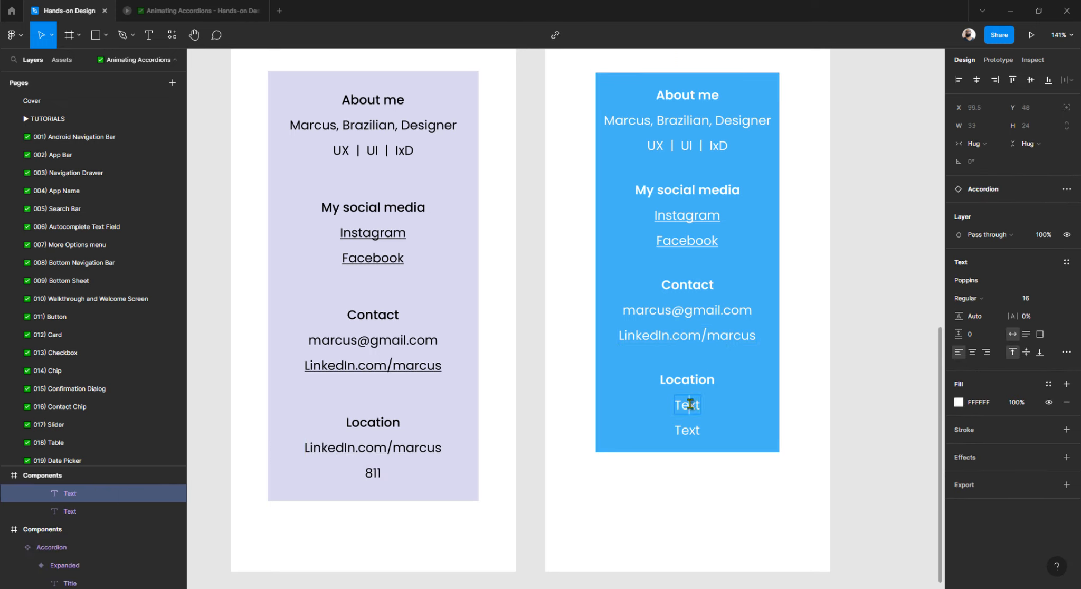
{"action": "double_click", "coordinate": [693, 406]}
{"action": "right_click", "coordinate": [695, 406]}
{"action": "left_click", "coordinate": [719, 498]}
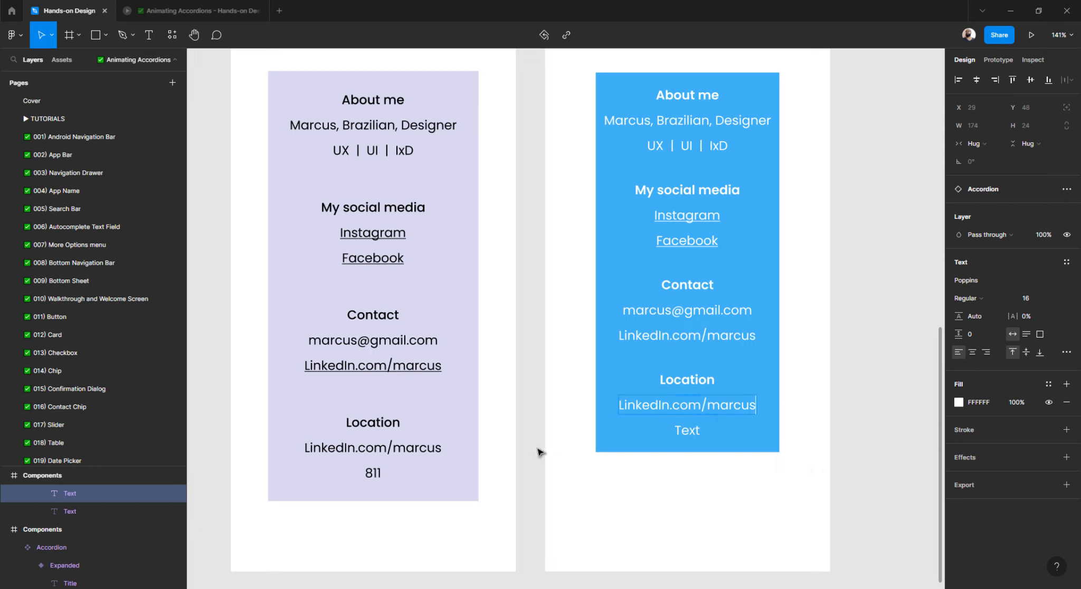
Copy the left card's location line and undo the attempted paste on the blue card.
{"action": "double_click", "coordinate": [388, 448]}
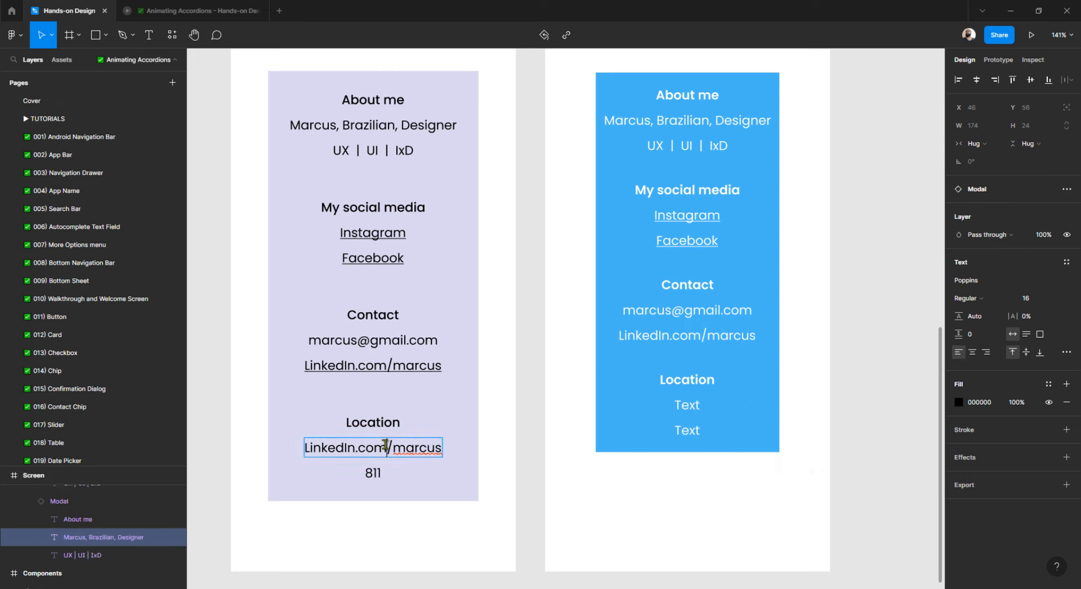
{"action": "double_click", "coordinate": [390, 447]}
{"action": "right_click", "coordinate": [401, 450]}
{"action": "left_click", "coordinate": [439, 453]}
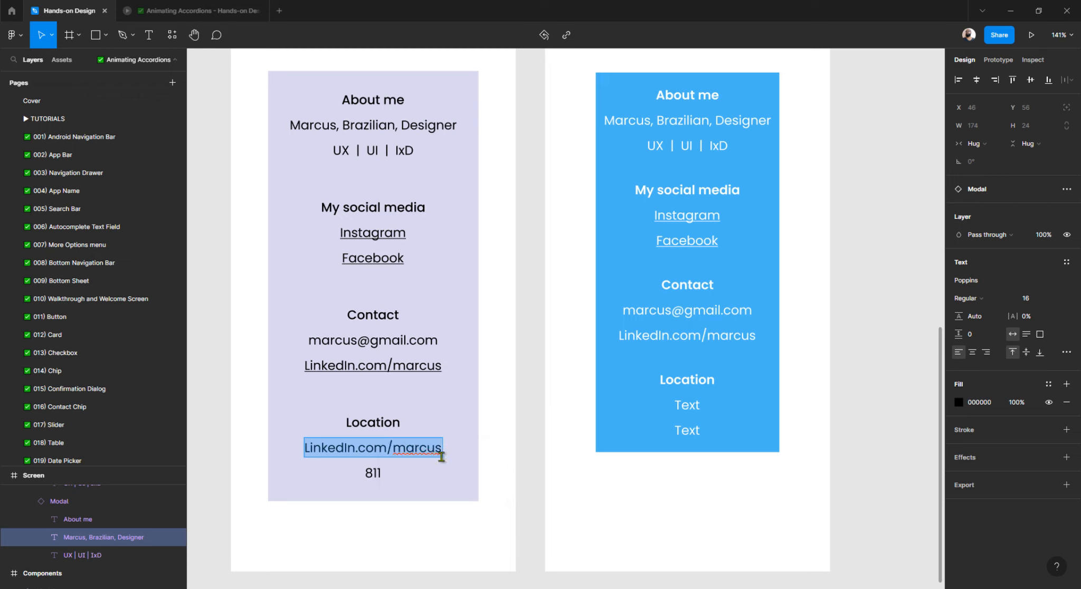
{"action": "double_click", "coordinate": [693, 405]}
{"action": "right_click", "coordinate": [694, 405]}
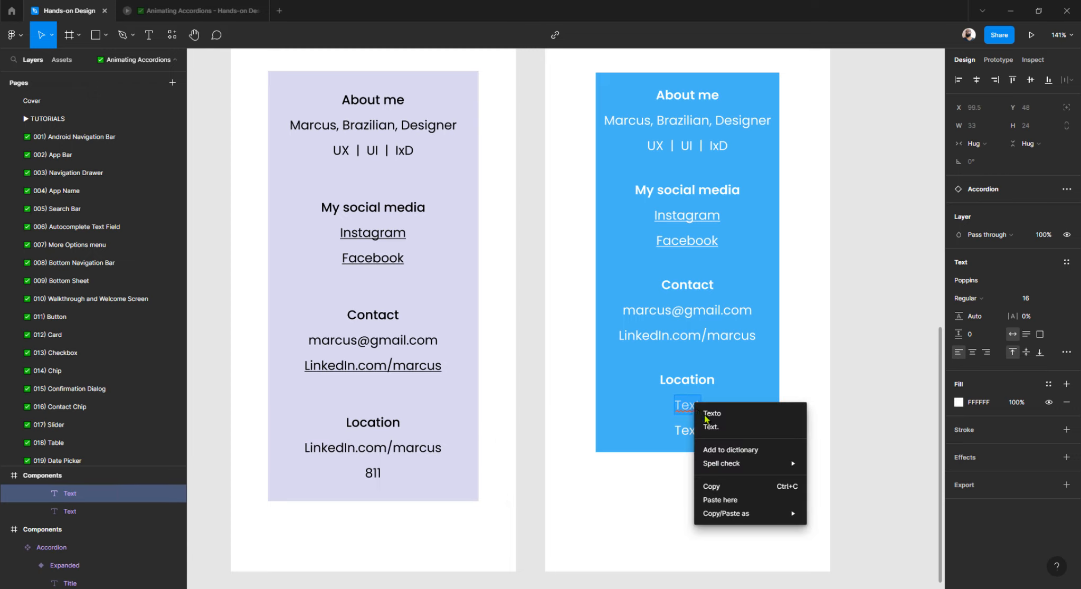
{"action": "left_click", "coordinate": [714, 500]}
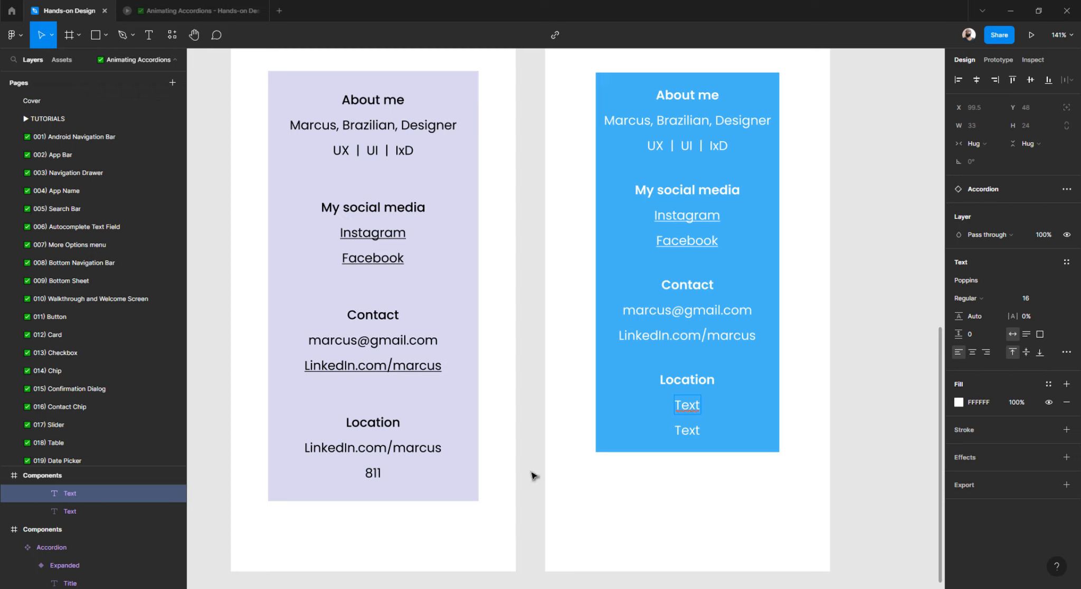
{"action": "key", "text": "ctrl+z"}
{"action": "key", "text": "ctrl+z"}
{"action": "key", "text": "ctrl+z"}
{"action": "key", "text": "ctrl+z"}
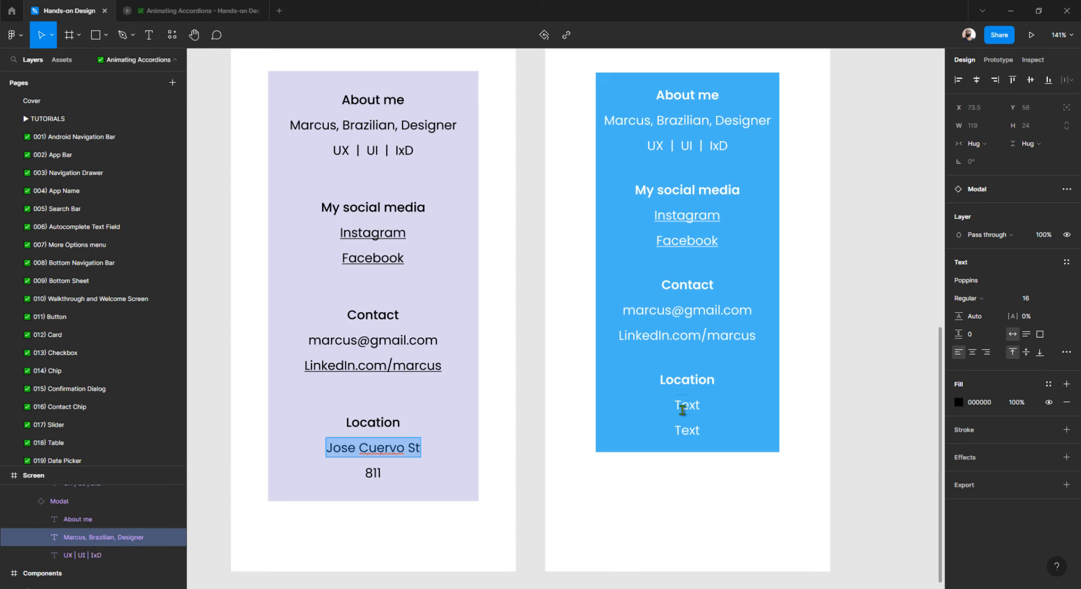
{"action": "right_click", "coordinate": [373, 448]}
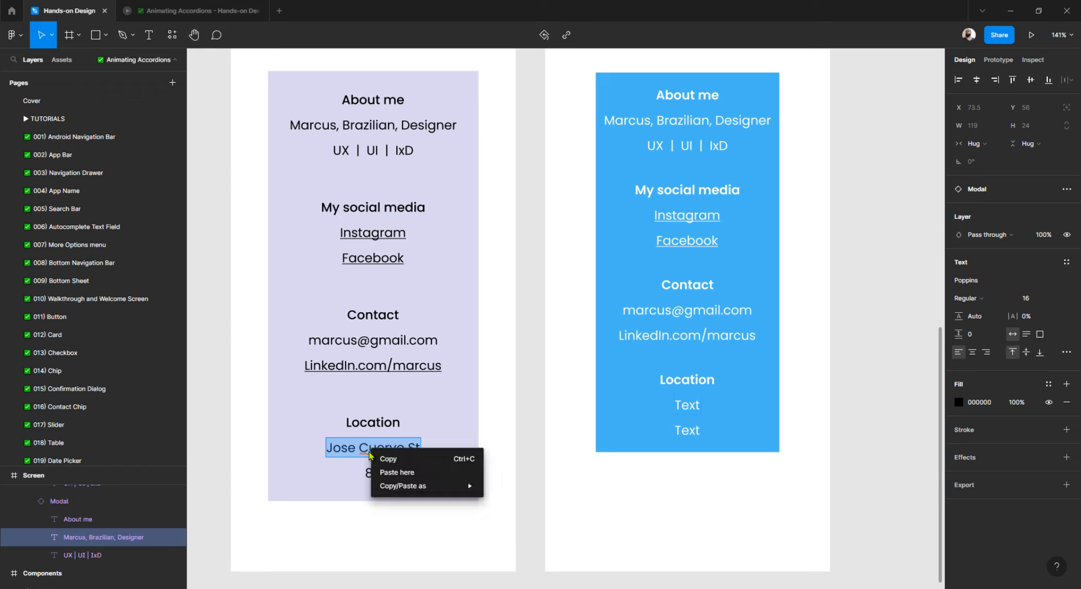
{"action": "left_click", "coordinate": [412, 459]}
{"action": "double_click", "coordinate": [695, 412]}
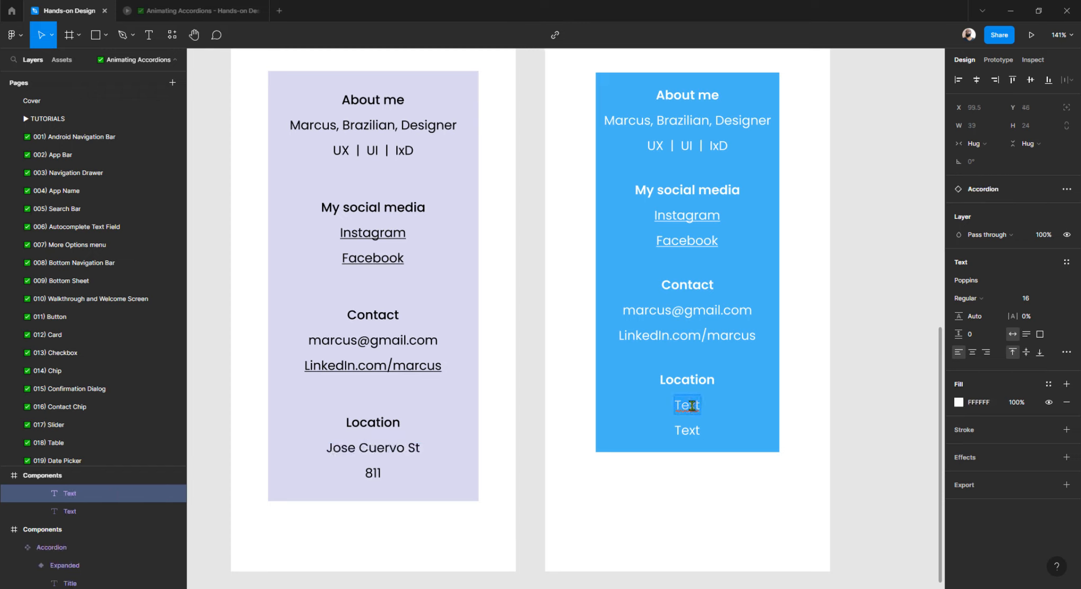
{"action": "right_click", "coordinate": [691, 405]}
{"action": "left_click", "coordinate": [719, 499]}
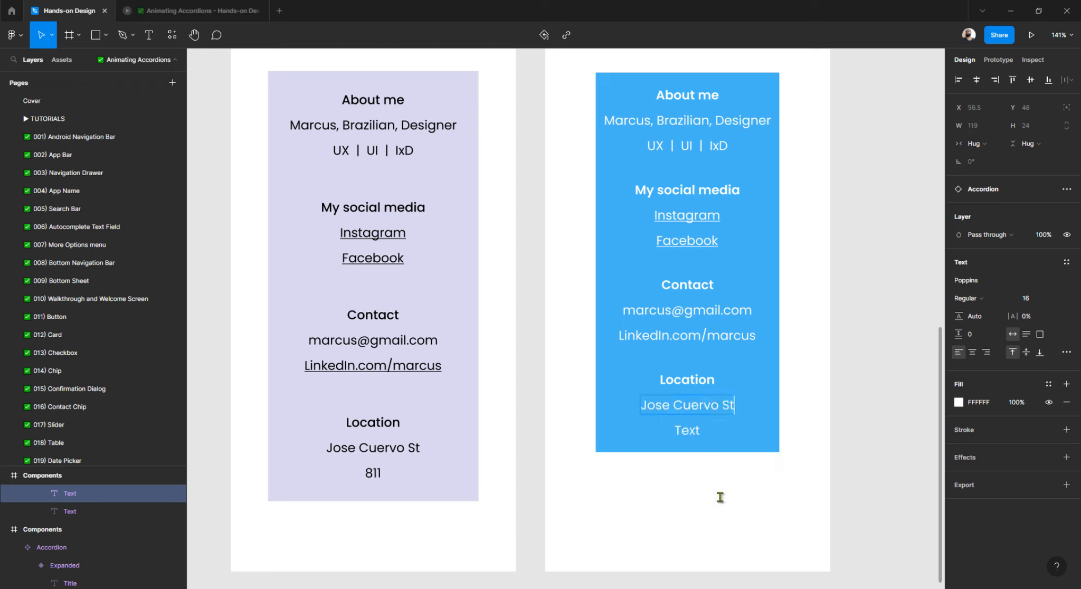
{"action": "double_click", "coordinate": [373, 473]}
{"action": "right_click", "coordinate": [373, 473]}
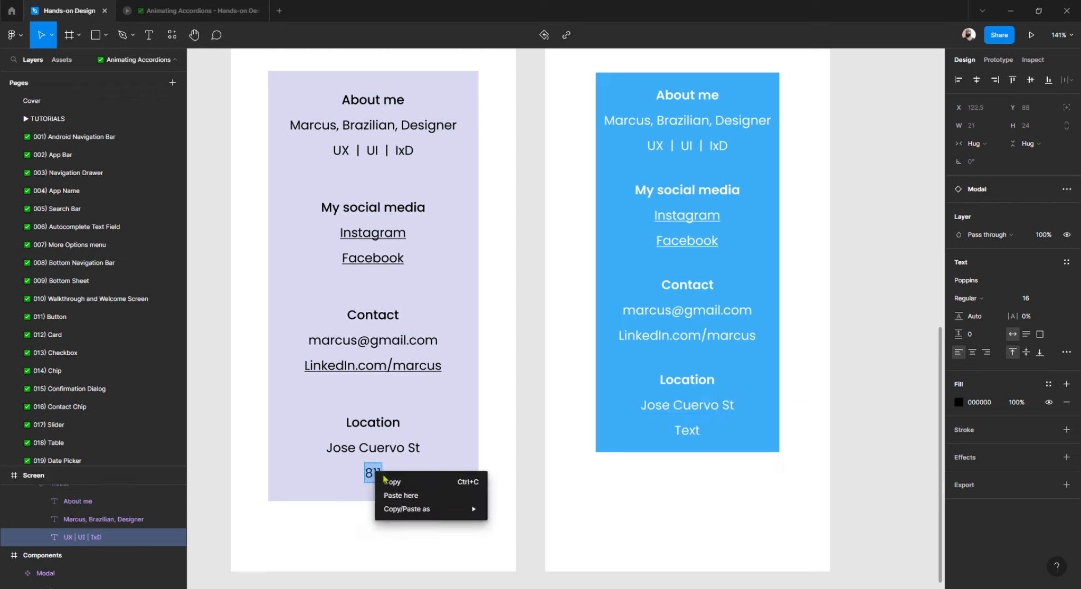
{"action": "left_click", "coordinate": [429, 481]}
{"action": "double_click", "coordinate": [687, 430]}
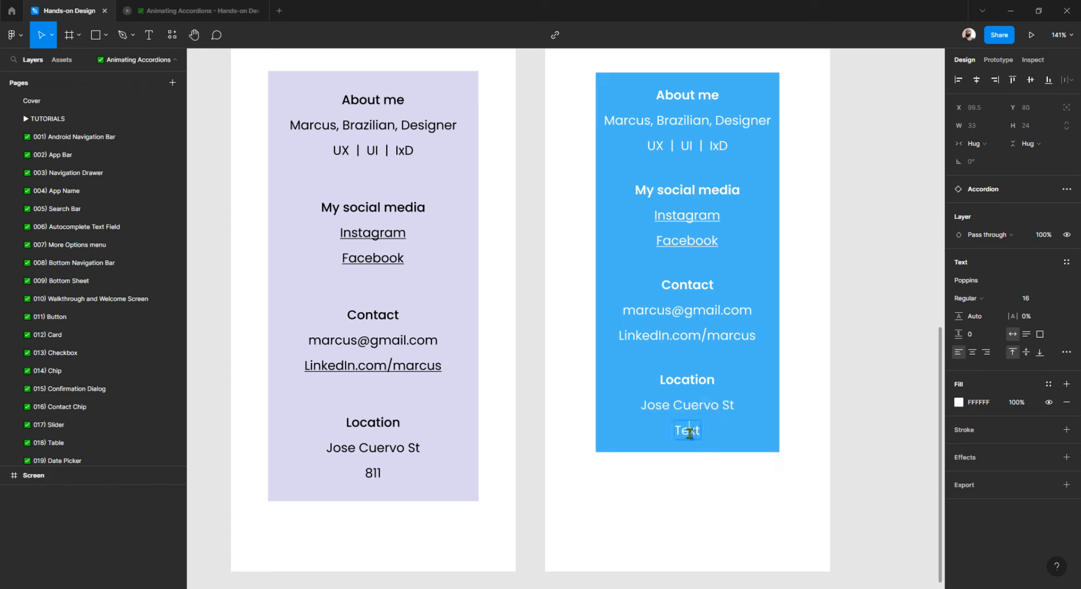
{"action": "right_click", "coordinate": [691, 430]}
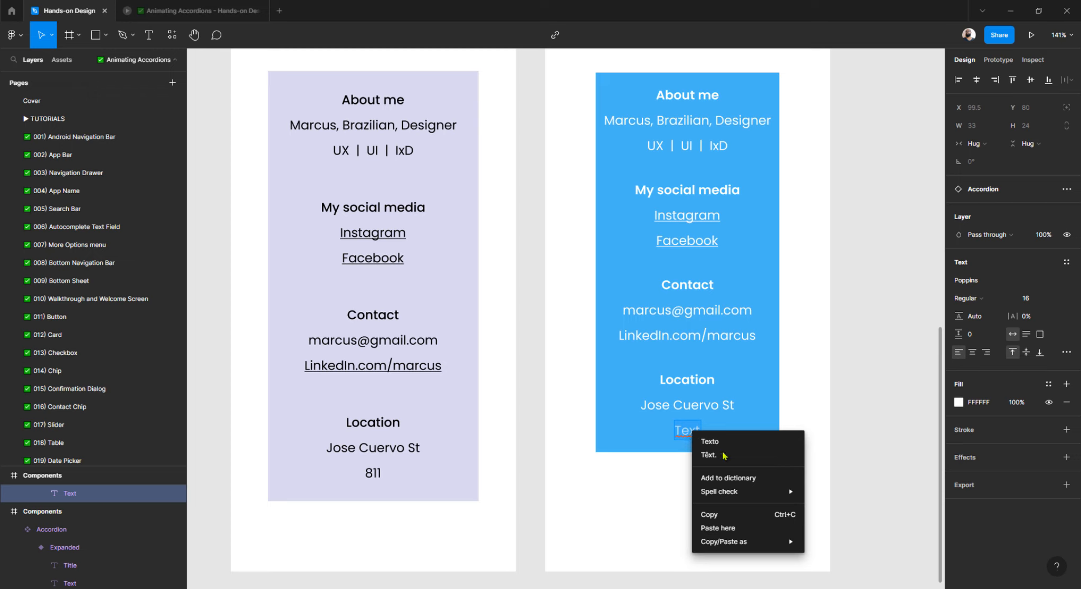
{"action": "left_click", "coordinate": [716, 529]}
{"action": "left_click", "coordinate": [857, 396]}
Select the four accordion sections and try Collapsed before switching them back to Expanded.
{"action": "scroll", "coordinate": [685, 391], "scroll_direction": "down", "scroll_amount": 3}
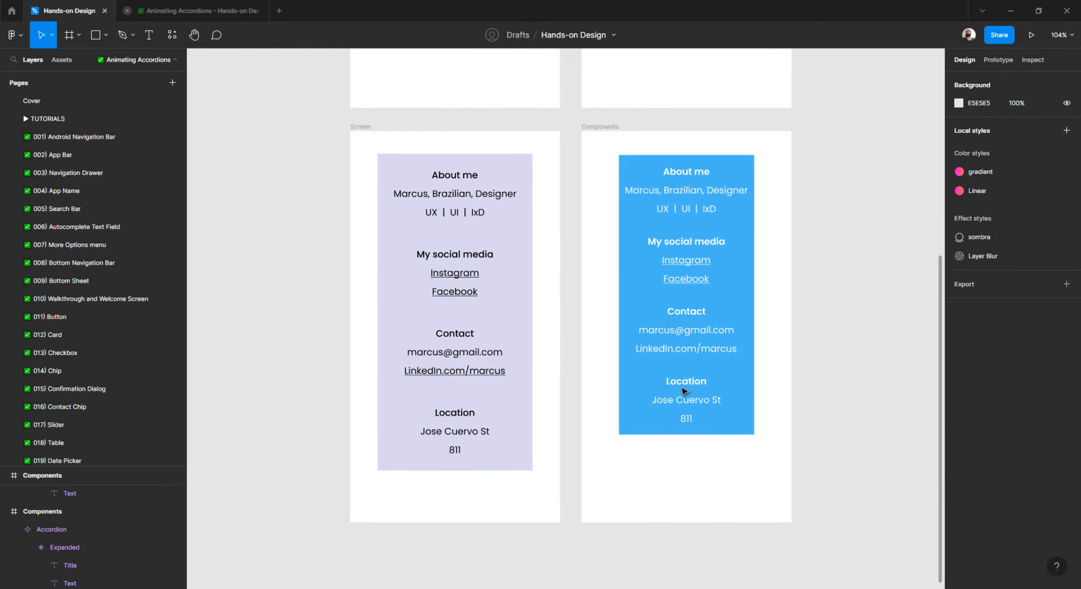
{"action": "scroll", "coordinate": [668, 374], "scroll_direction": "right", "scroll_amount": 2}
{"action": "left_click", "coordinate": [640, 191]}
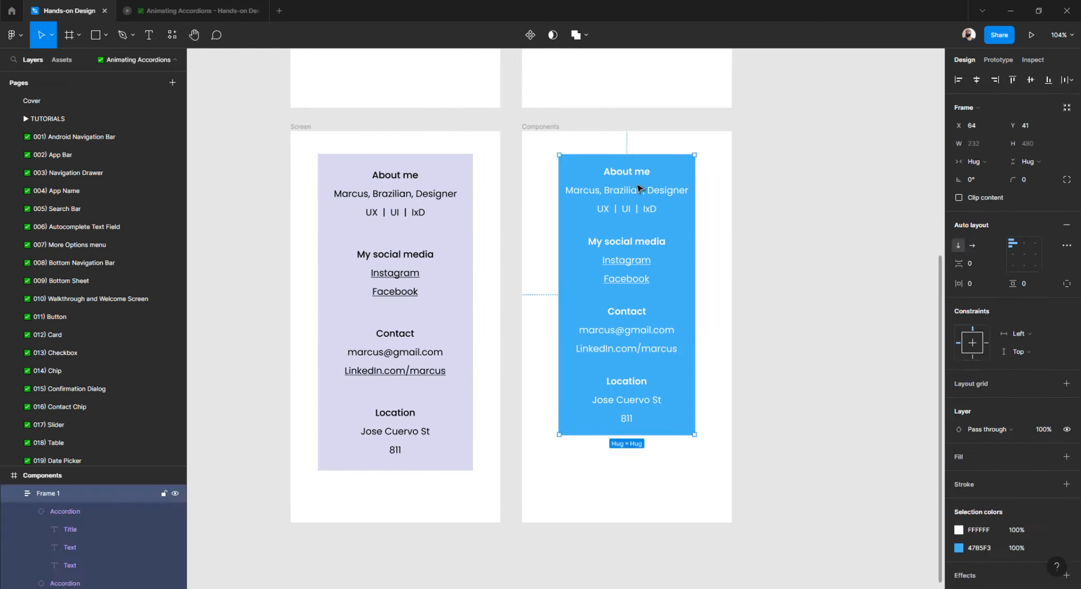
{"action": "left_click", "coordinate": [617, 242], "text": "shift"}
{"action": "left_click", "coordinate": [612, 312], "text": "shift"}
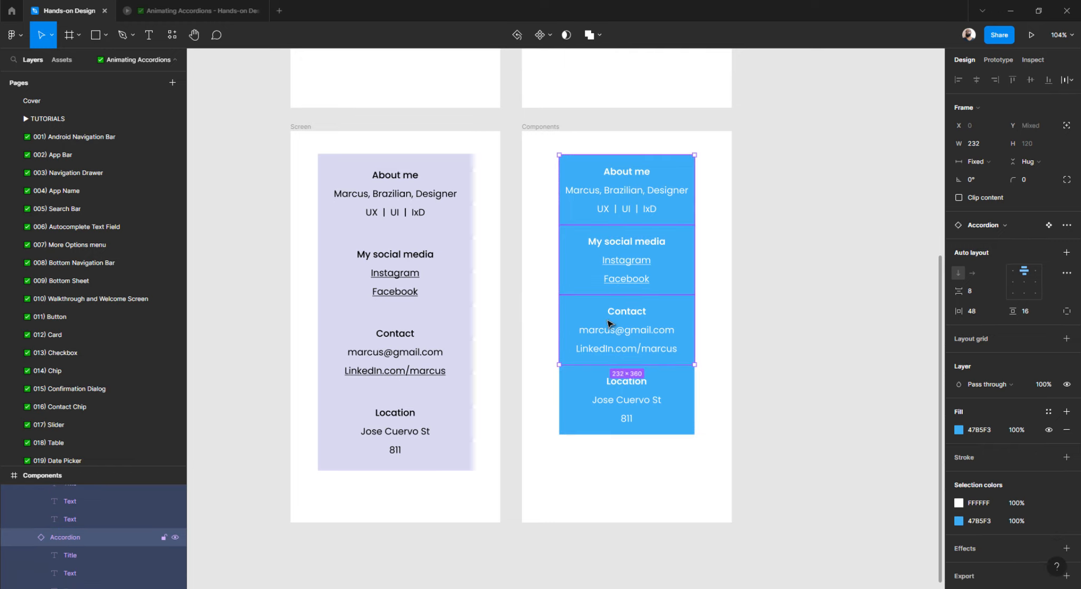
{"action": "left_click", "coordinate": [604, 407], "text": "shift"}
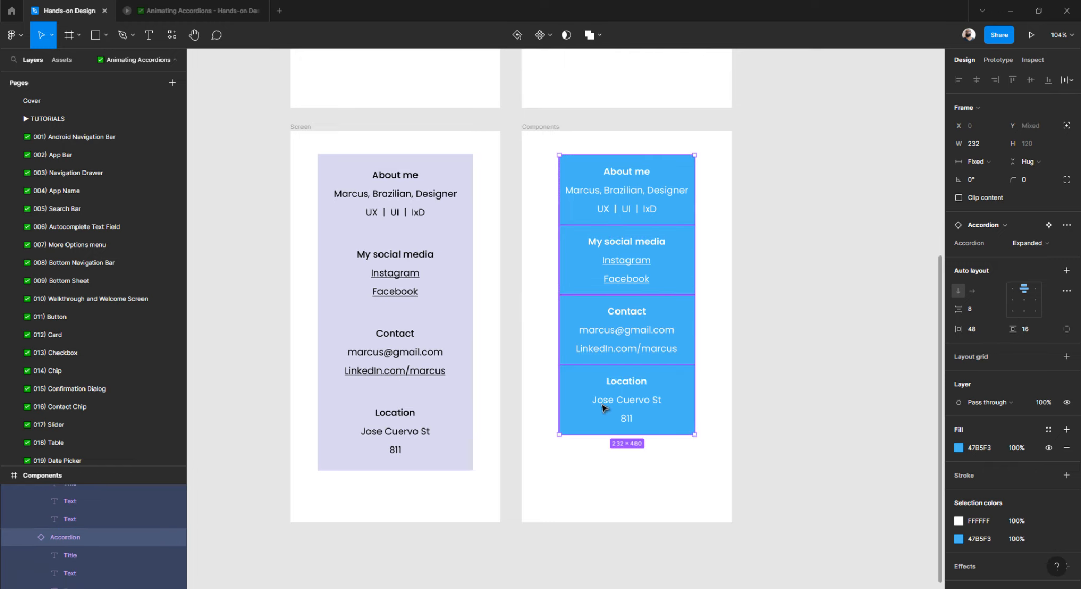
{"action": "left_click", "coordinate": [1046, 244]}
{"action": "left_click", "coordinate": [1037, 227]}
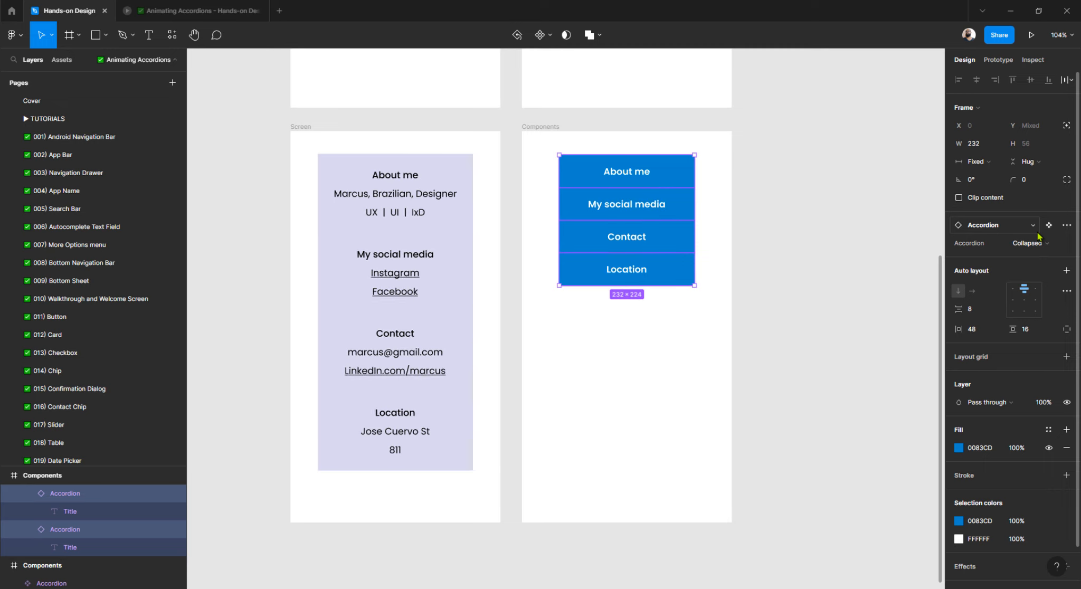
{"action": "left_click", "coordinate": [1028, 244]}
{"action": "left_click", "coordinate": [1022, 256]}
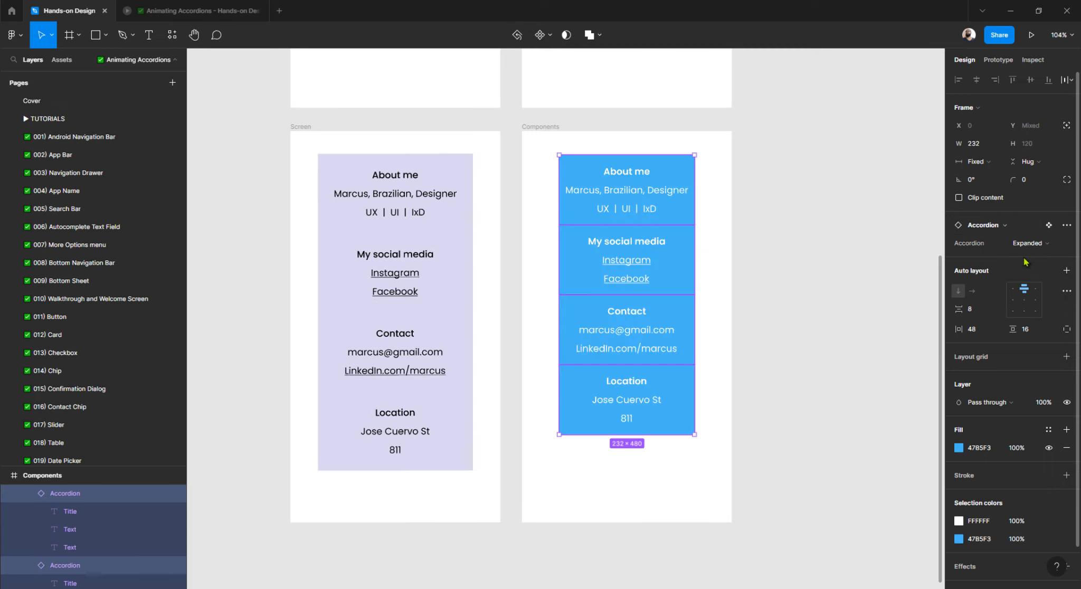
Reselect the accordions inside the group and set all of them to Collapsed.
{"action": "left_click", "coordinate": [815, 245]}
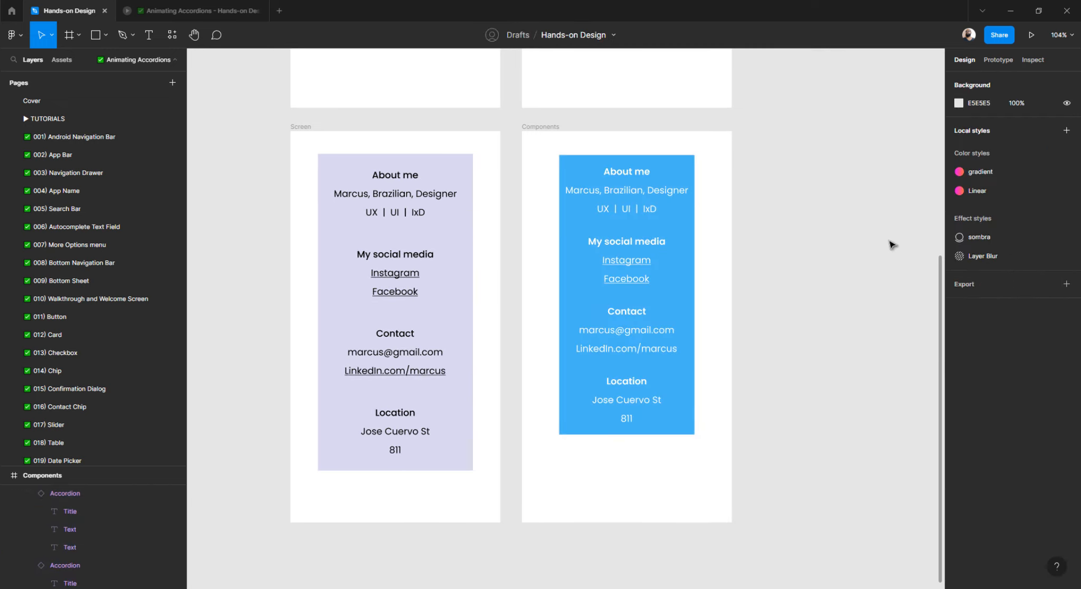
{"action": "left_click", "coordinate": [660, 186]}
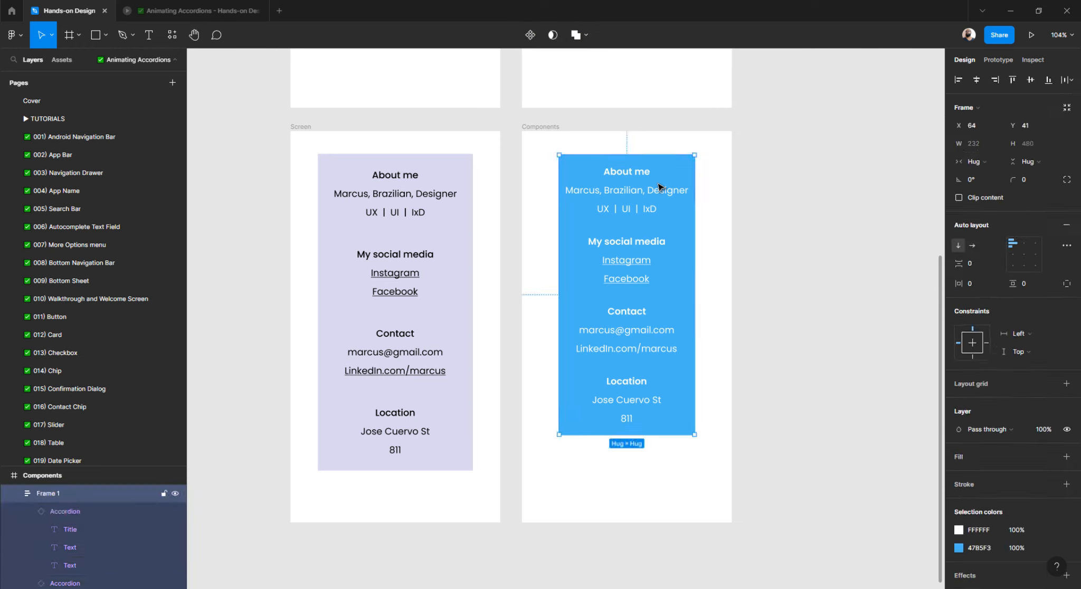
{"action": "left_click", "coordinate": [626, 252]}
{"action": "left_click", "coordinate": [607, 399], "text": "shift"}
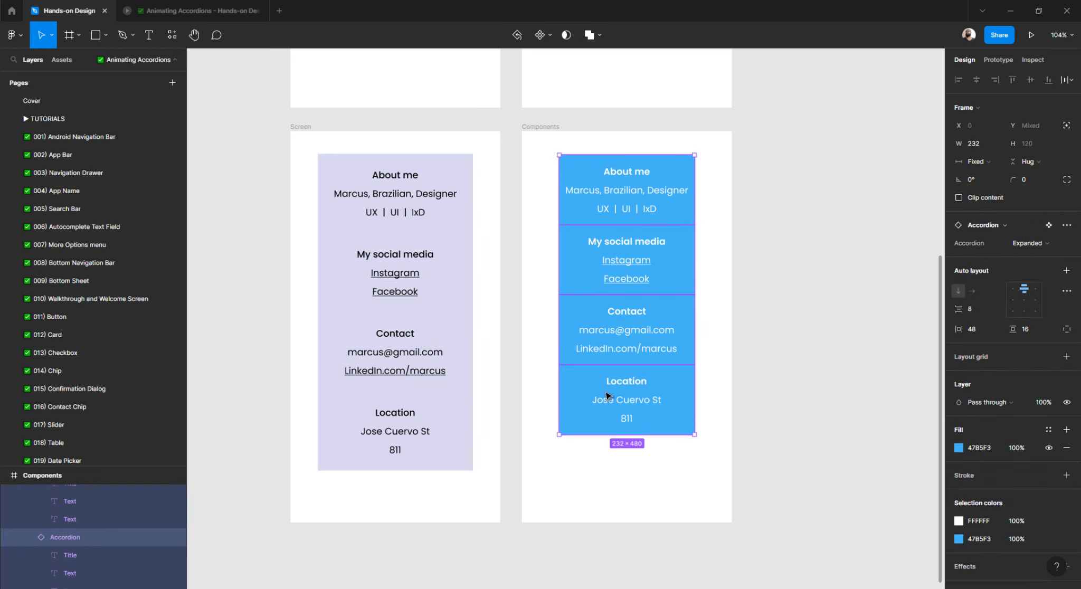
{"action": "left_click", "coordinate": [1028, 244]}
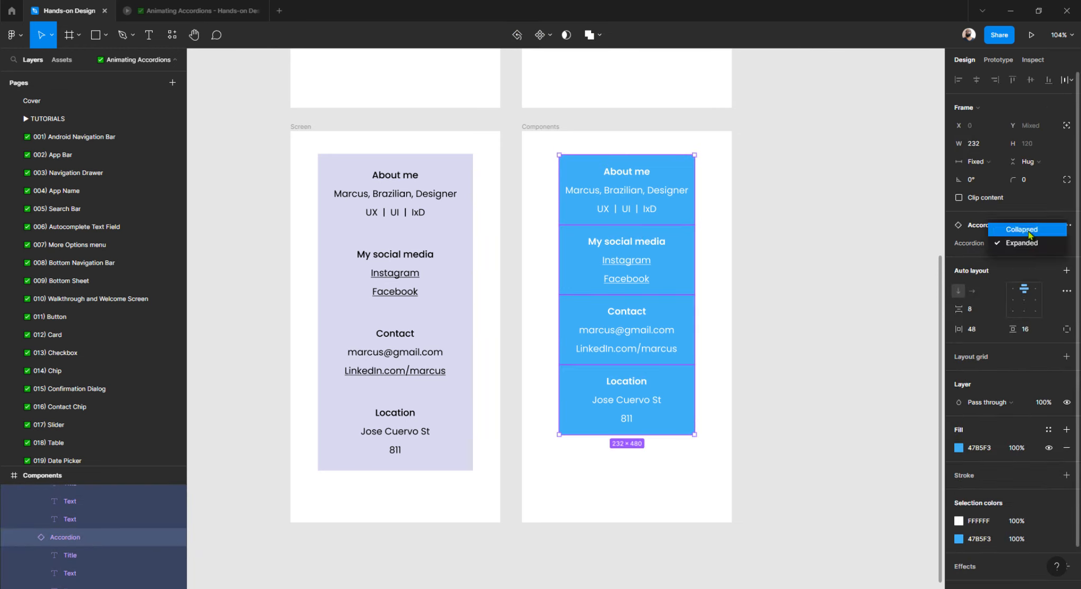
{"action": "left_click", "coordinate": [1023, 231]}
{"action": "scroll", "coordinate": [524, 262], "scroll_direction": "right", "scroll_amount": 3}
{"action": "scroll", "coordinate": [524, 263], "scroll_direction": "up", "scroll_amount": 3}
{"action": "scroll", "coordinate": [531, 264], "scroll_direction": "left", "scroll_amount": 2}
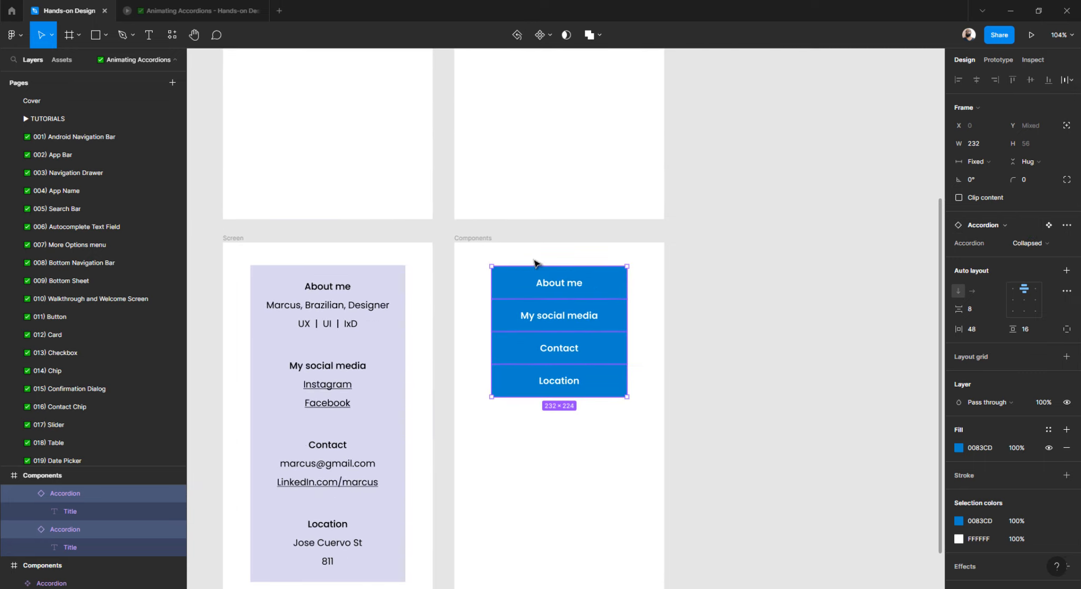
{"action": "left_click", "coordinate": [468, 239]}
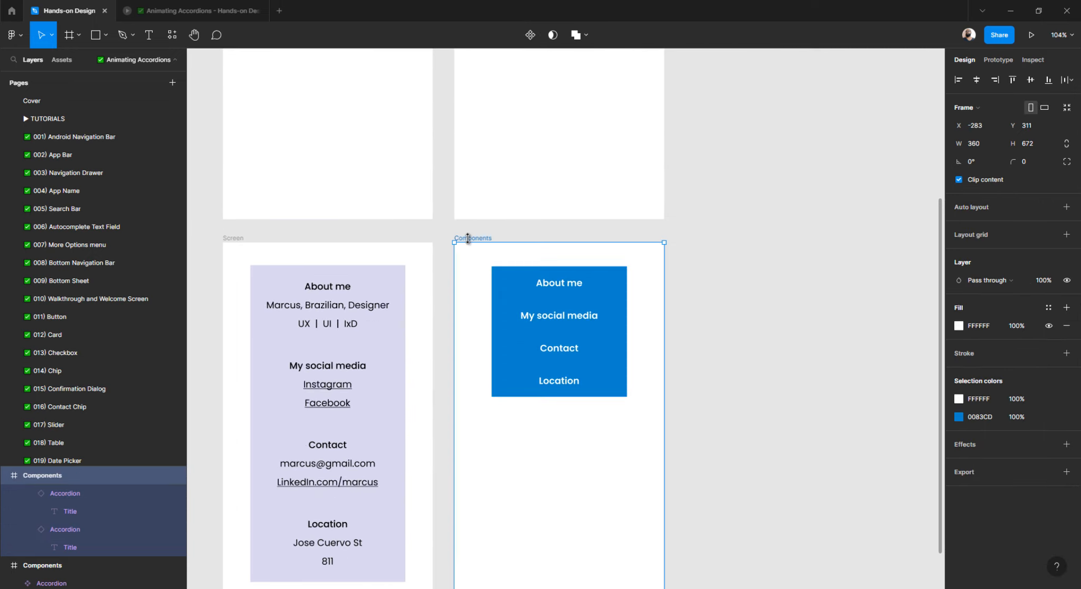
Add a flow starting point on the Components frame named 'Accordion 1' and preview it.
{"action": "left_click", "coordinate": [1003, 61]}
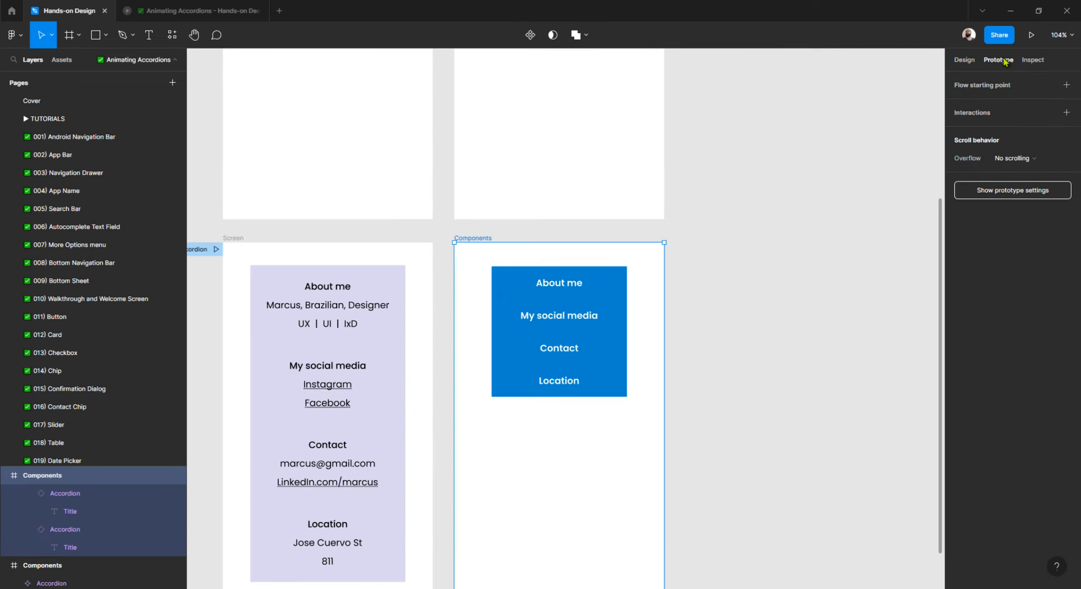
{"action": "left_click", "coordinate": [1066, 86]}
{"action": "scroll", "coordinate": [636, 253], "scroll_direction": "left", "scroll_amount": 3}
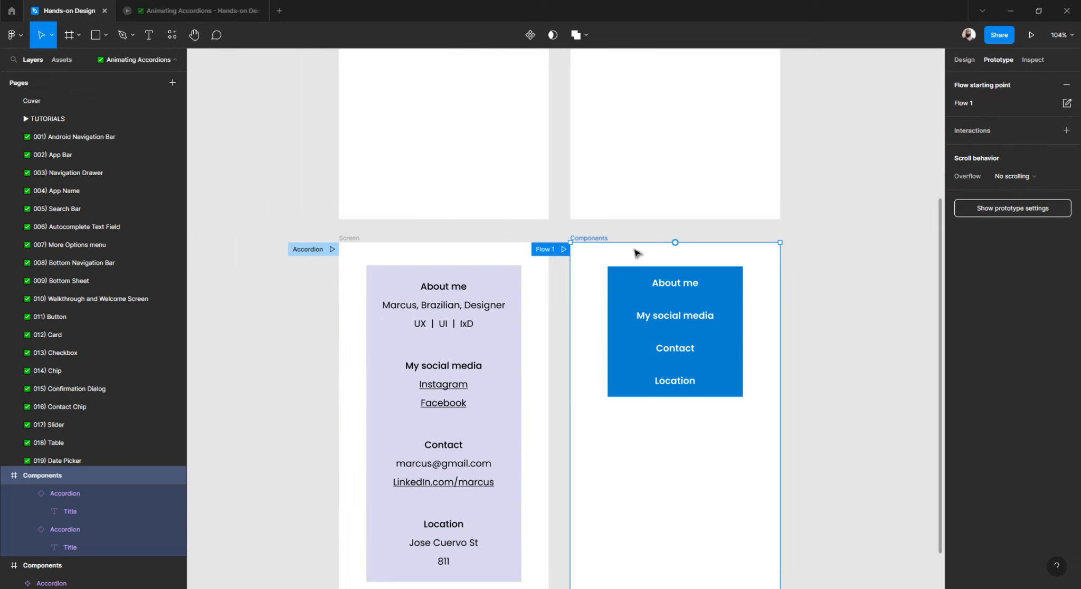
{"action": "double_click", "coordinate": [547, 248]}
{"action": "type", "text": "Accordion"}
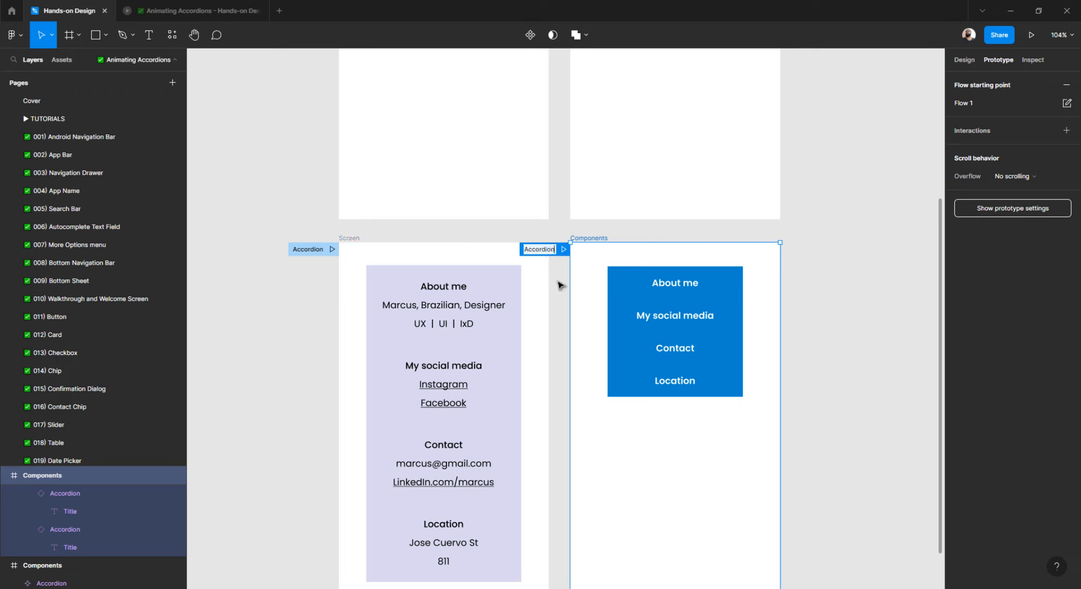
{"action": "type", "text": " 1"}
{"action": "key", "text": "Return"}
{"action": "left_click", "coordinate": [563, 251]}
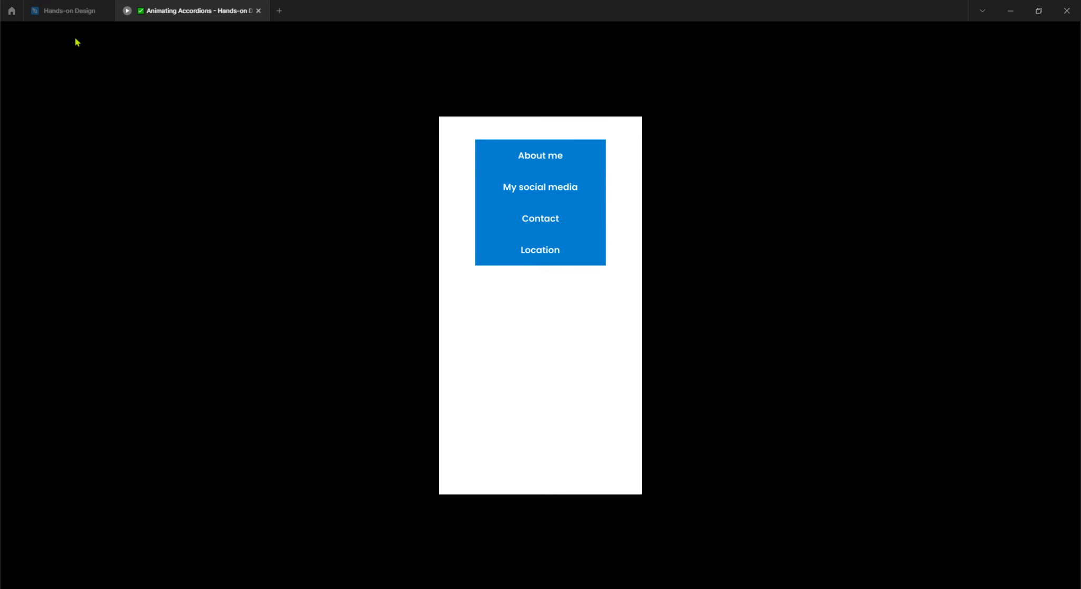
{"action": "left_click", "coordinate": [69, 13]}
{"action": "scroll", "coordinate": [669, 320], "scroll_direction": "up", "scroll_amount": 6}
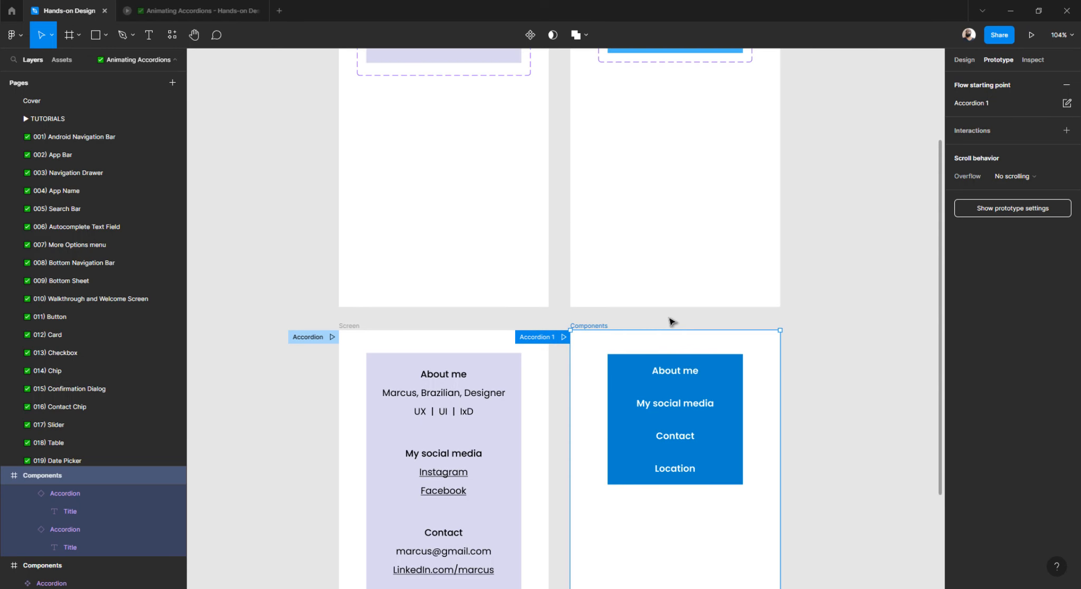
Connect the Collapsed variant to Expanded with an On click, Change to interaction.
{"action": "scroll", "coordinate": [671, 320], "scroll_direction": "up", "scroll_amount": 2}
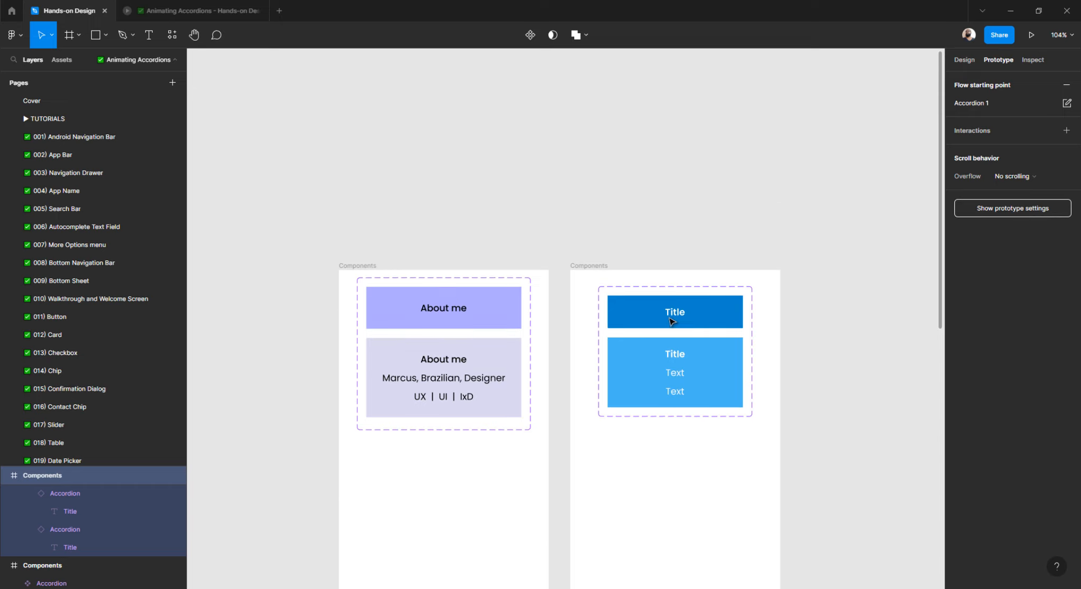
{"action": "scroll", "coordinate": [681, 338], "scroll_direction": "up", "scroll_amount": 3}
{"action": "scroll", "coordinate": [681, 338], "scroll_direction": "up", "scroll_amount": 2}
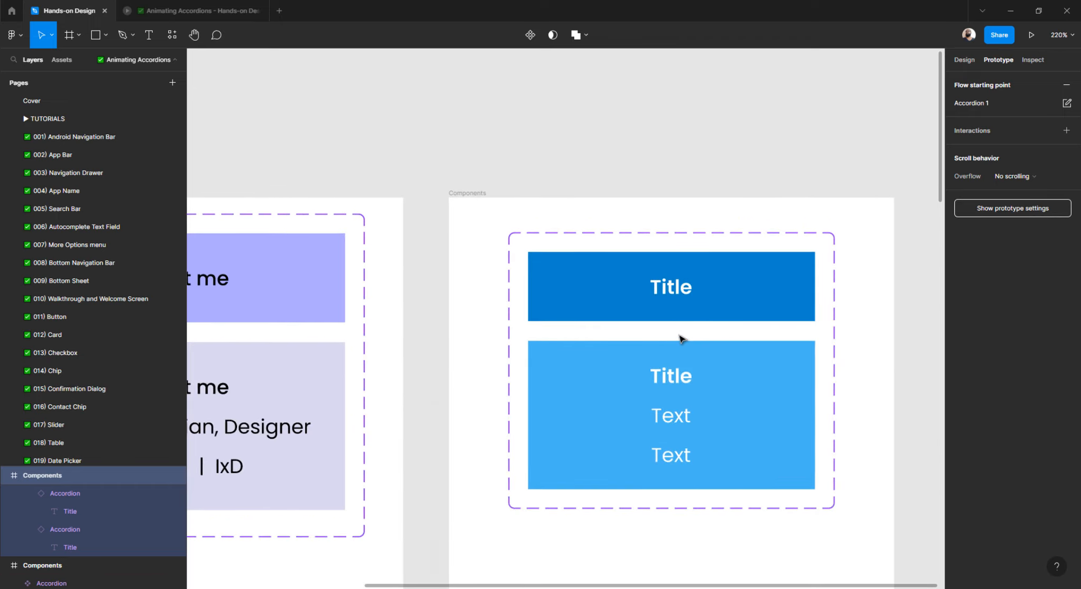
{"action": "scroll", "coordinate": [657, 334], "scroll_direction": "up", "scroll_amount": 4}
{"action": "scroll", "coordinate": [657, 334], "scroll_direction": "right", "scroll_amount": 2}
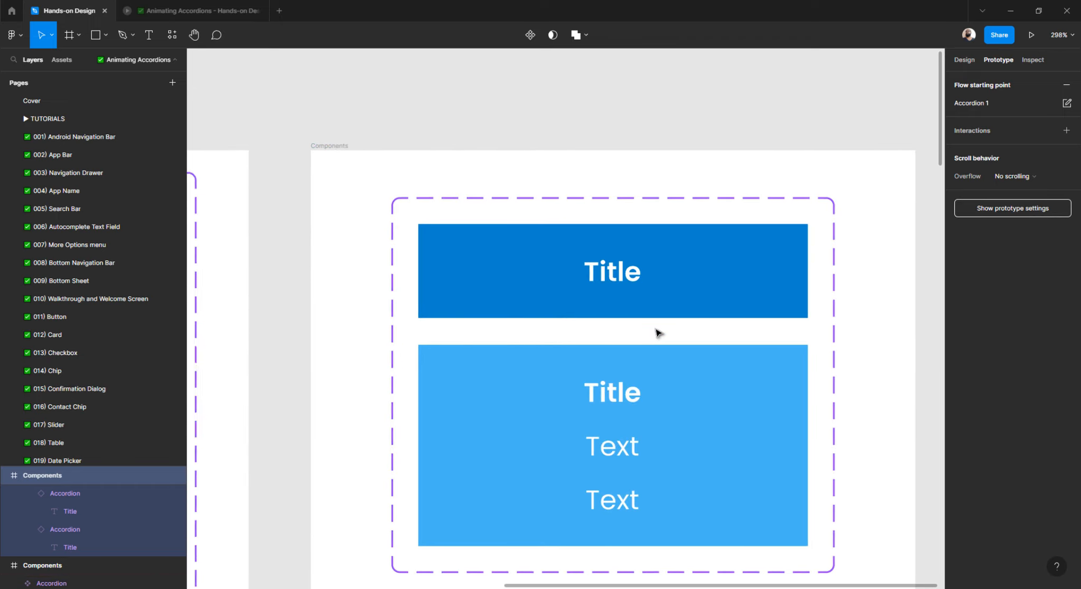
{"action": "left_click", "coordinate": [624, 278]}
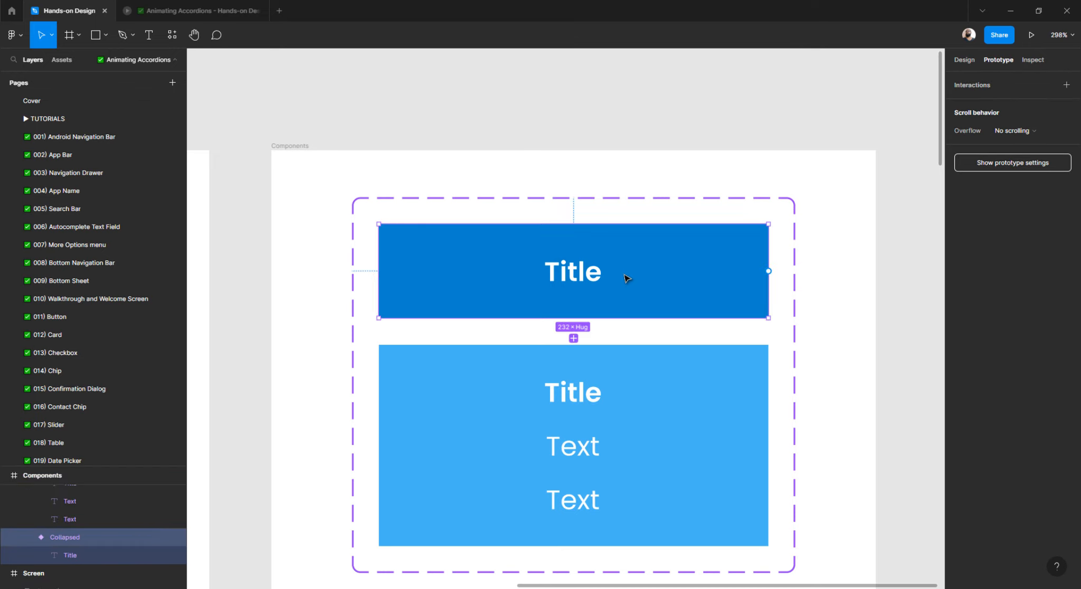
{"action": "left_click", "coordinate": [599, 127]}
{"action": "left_click", "coordinate": [601, 285]}
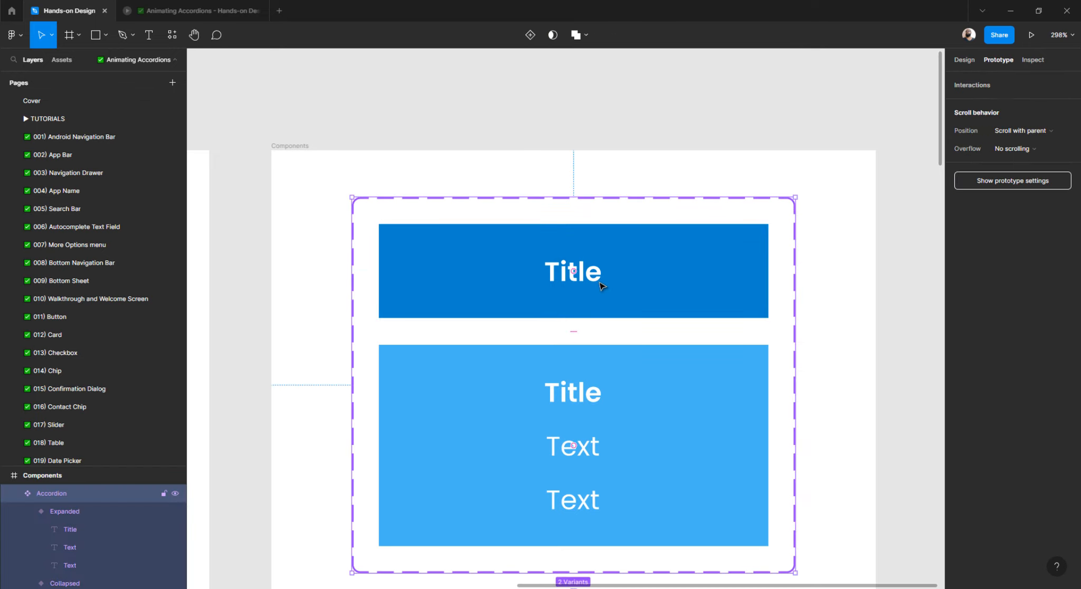
{"action": "left_click", "coordinate": [718, 295]}
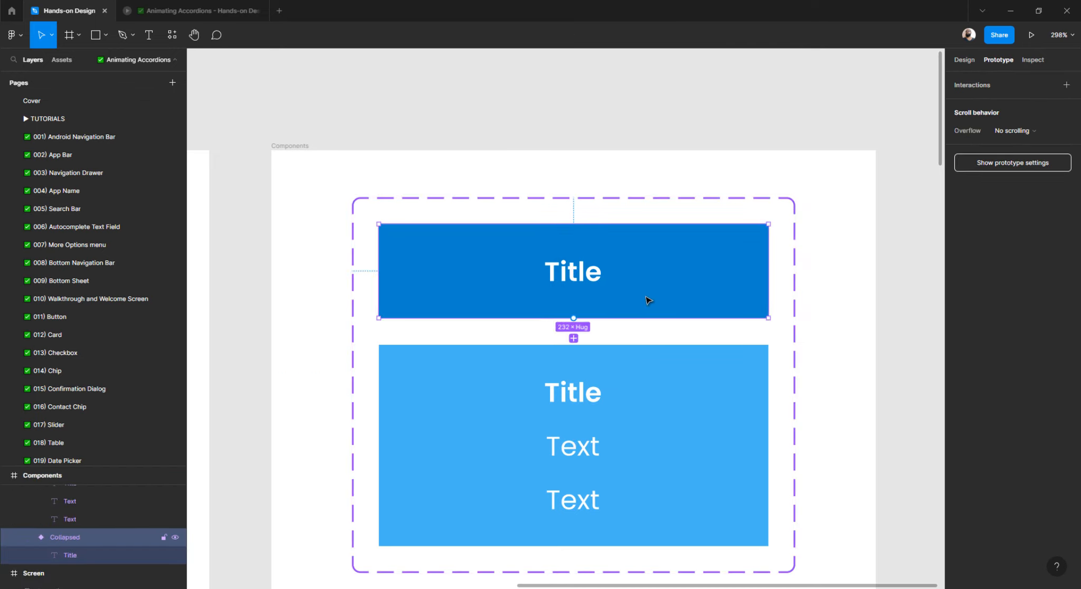
{"action": "left_click_drag", "start_coordinate": [574, 318], "coordinate": [688, 374]}
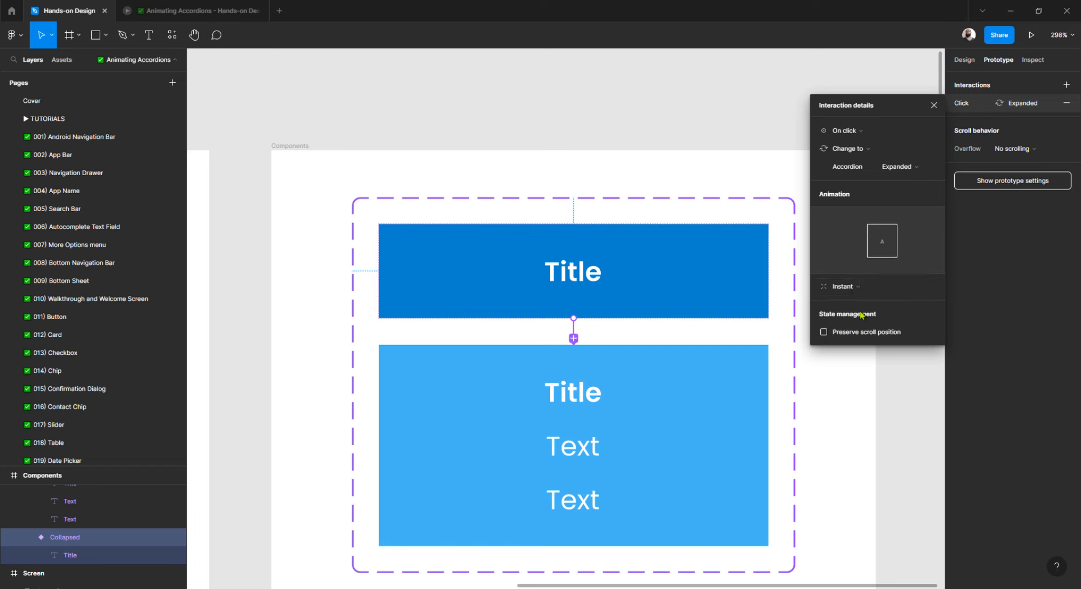
Set the transition to Dissolve and link Expanded back to Collapsed on click.
{"action": "left_click", "coordinate": [855, 290]}
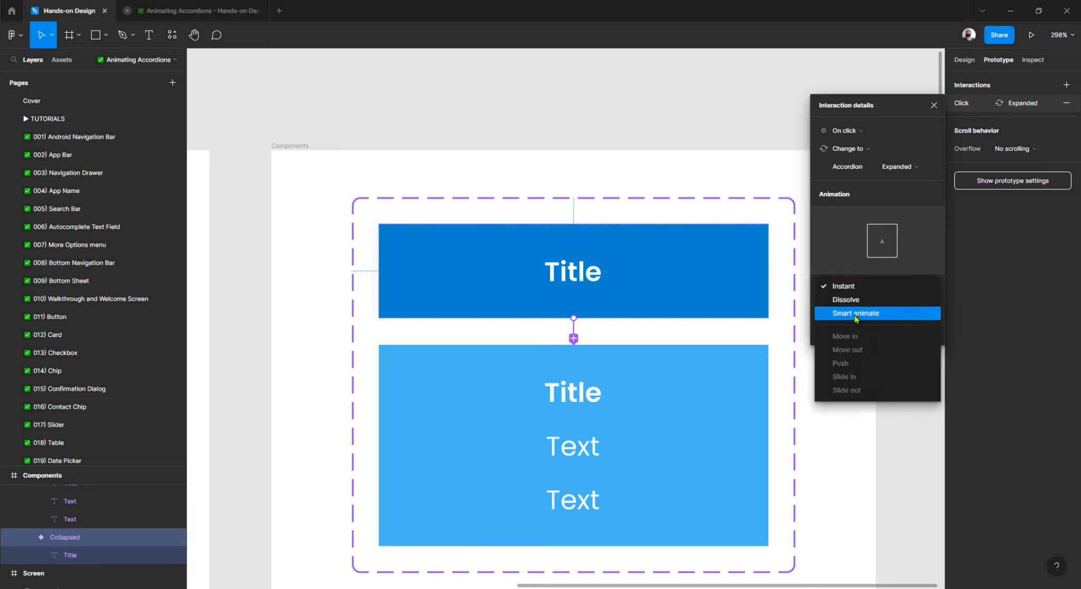
{"action": "left_click", "coordinate": [855, 316]}
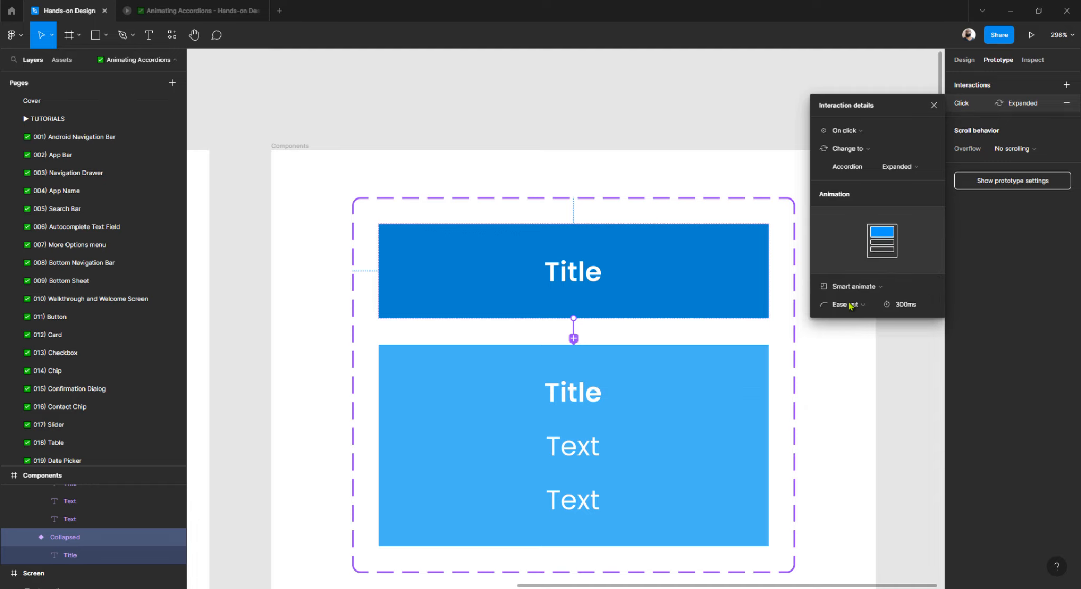
{"action": "left_click", "coordinate": [847, 289]}
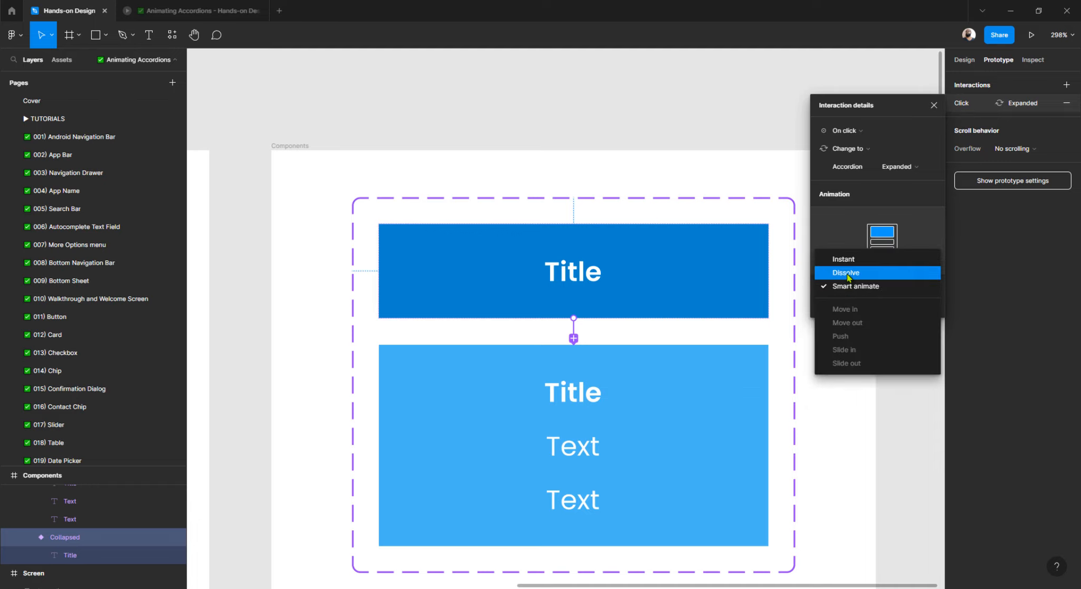
{"action": "left_click", "coordinate": [847, 273]}
{"action": "left_click", "coordinate": [660, 367]}
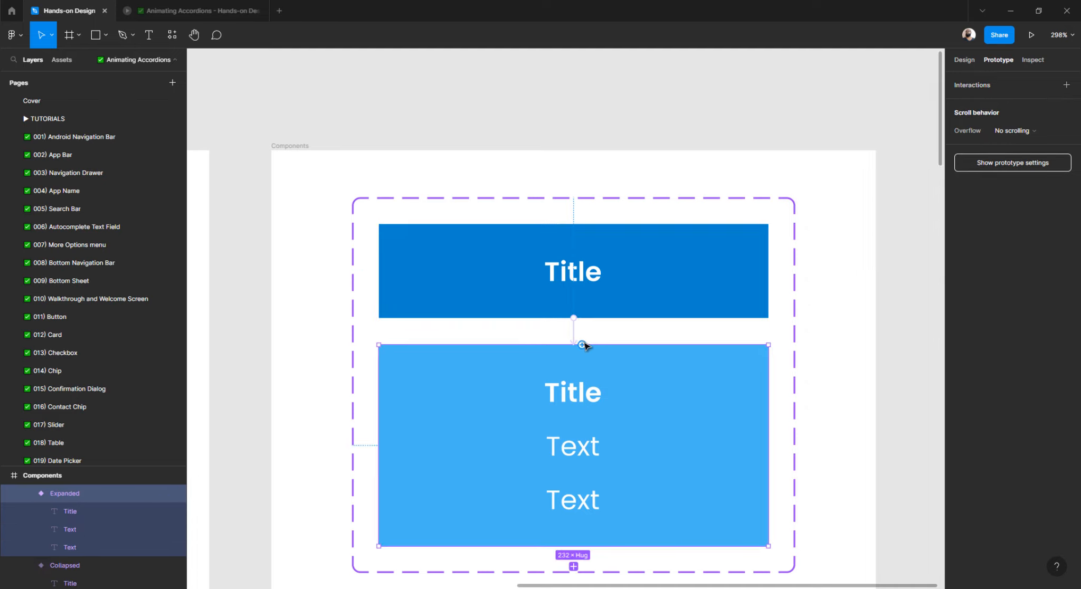
{"action": "left_click_drag", "start_coordinate": [581, 345], "coordinate": [627, 285]}
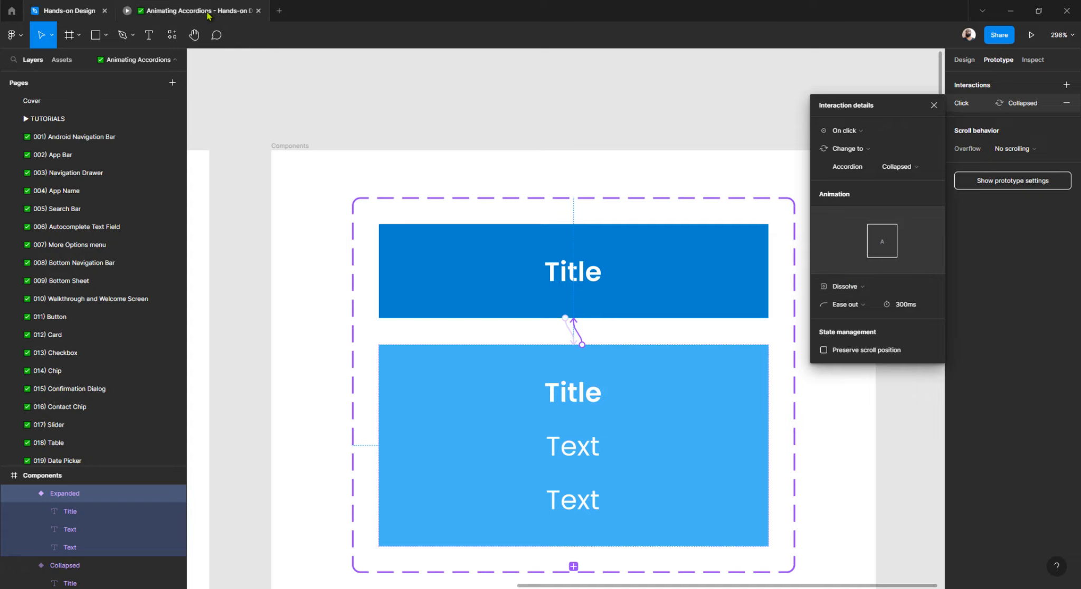
{"action": "left_click", "coordinate": [208, 12]}
Test all four accordion sections in the preview, expanding and collapsing each one.
{"action": "left_click", "coordinate": [538, 161]}
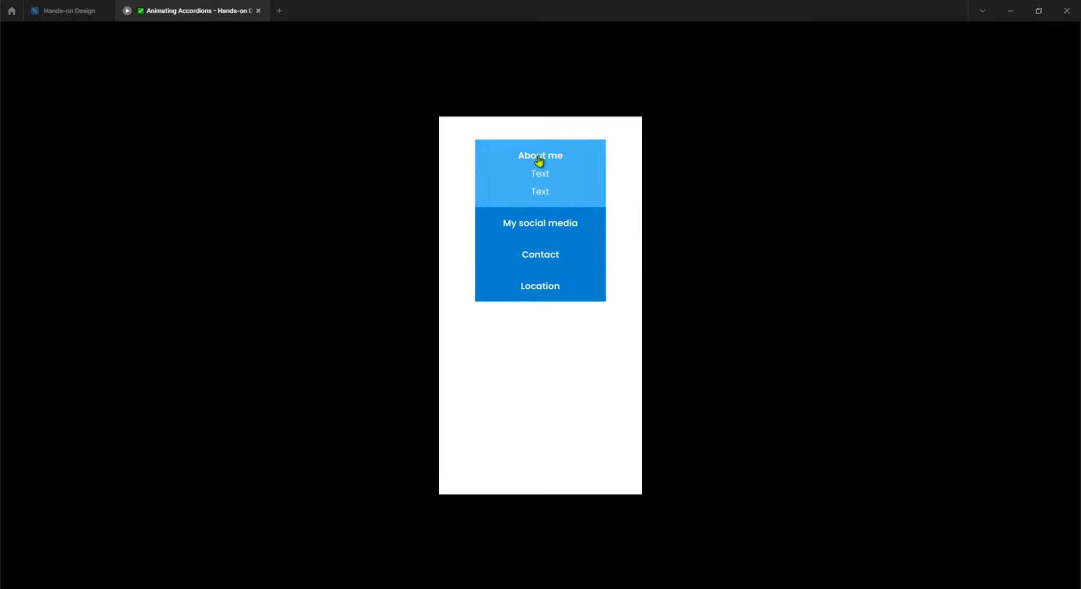
{"action": "left_click", "coordinate": [540, 165]}
{"action": "left_click", "coordinate": [540, 166]}
{"action": "left_click", "coordinate": [532, 221]}
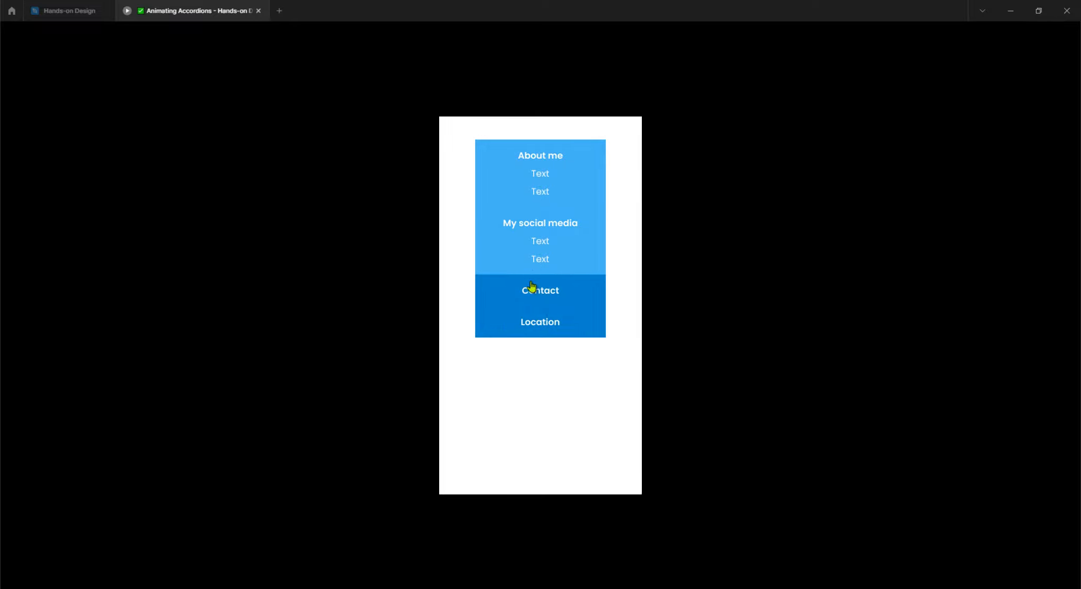
{"action": "left_click", "coordinate": [528, 295]}
{"action": "left_click", "coordinate": [519, 363]}
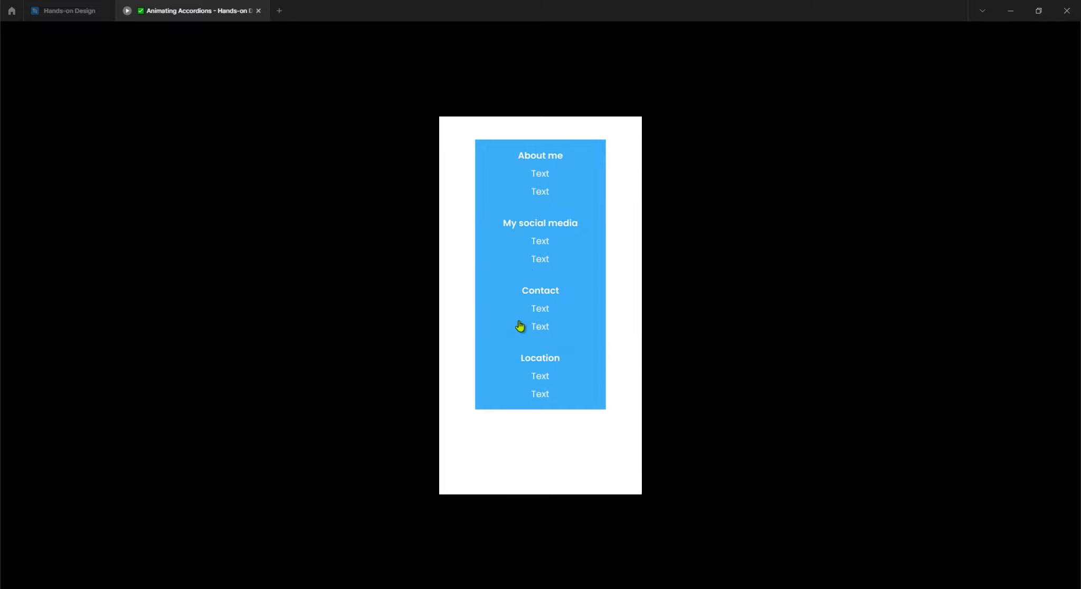
{"action": "left_click", "coordinate": [521, 297]}
{"action": "left_click", "coordinate": [533, 236]}
{"action": "left_click", "coordinate": [536, 175]}
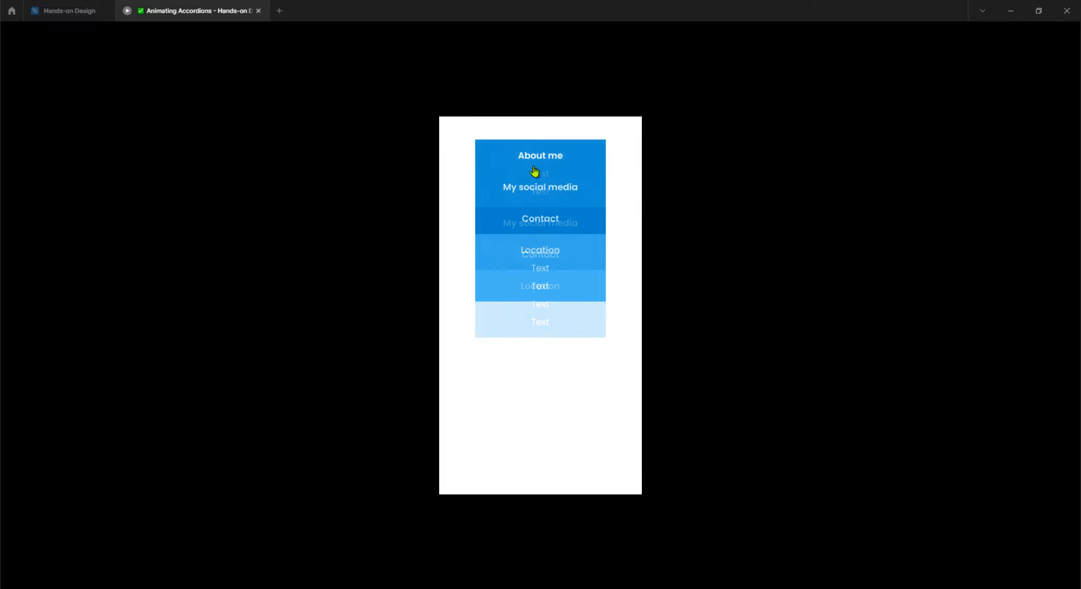
{"action": "left_click", "coordinate": [531, 262]}
{"action": "left_click", "coordinate": [531, 249]}
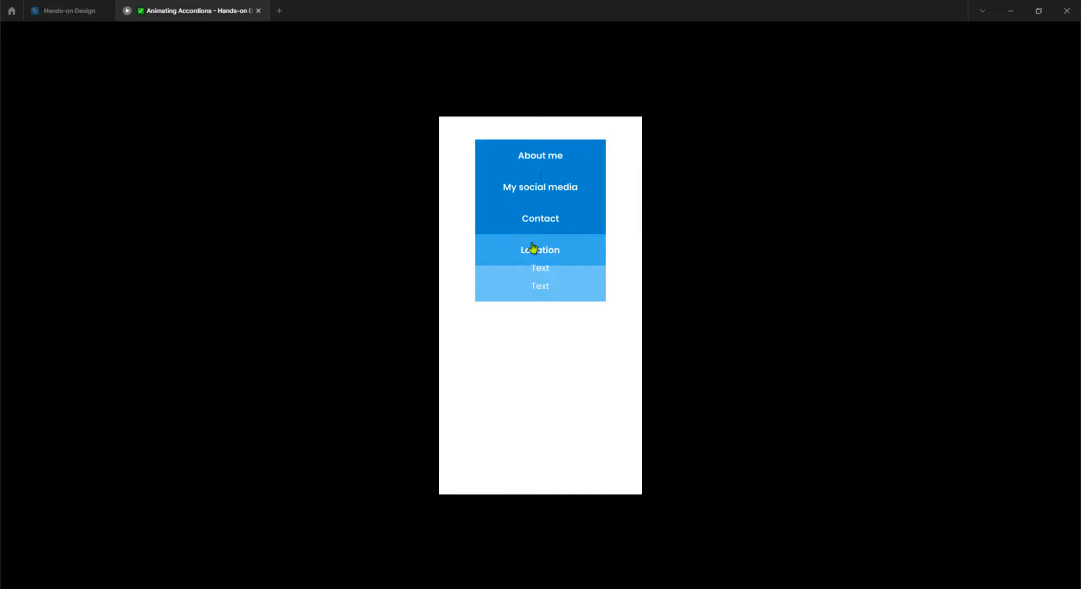
{"action": "left_click", "coordinate": [533, 218]}
{"action": "left_click", "coordinate": [536, 189]}
{"action": "left_click", "coordinate": [538, 158]}
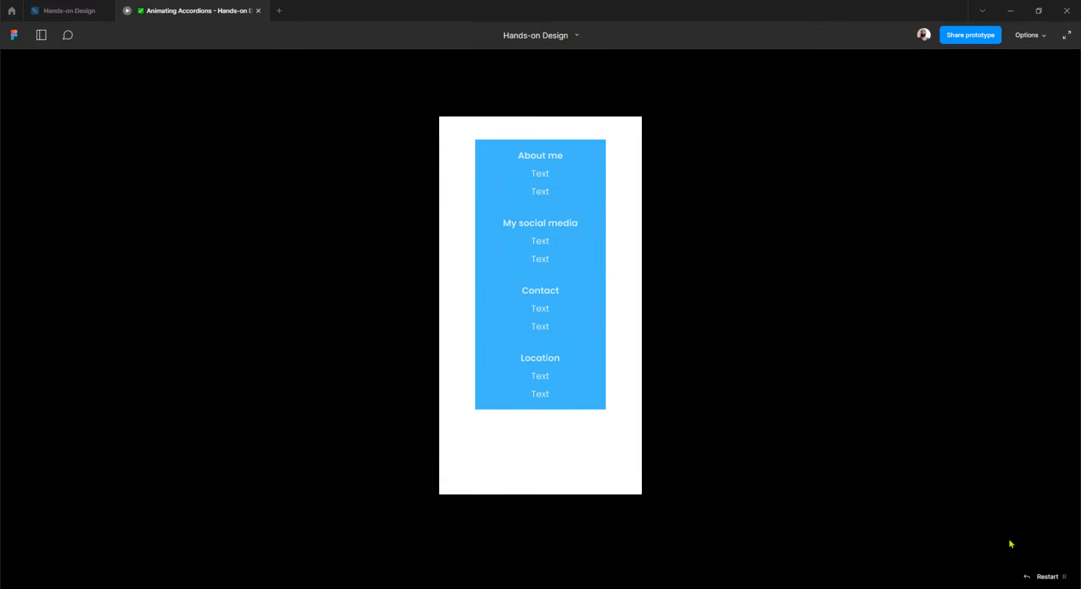
Restart the prototype, re-test the sections, and return to the Hands-on Design file.
{"action": "left_click", "coordinate": [1046, 577]}
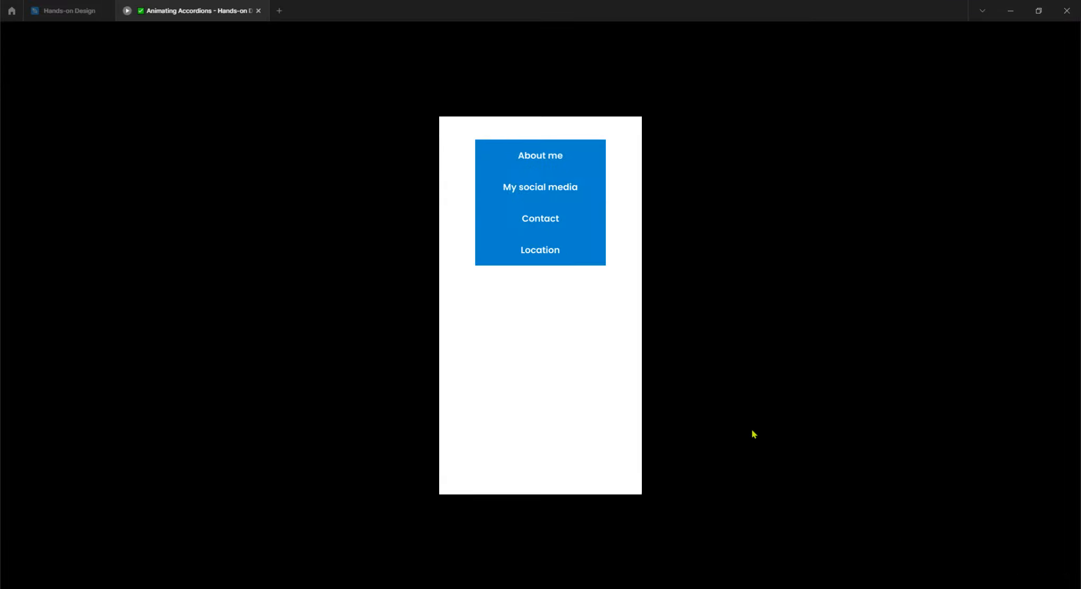
{"action": "left_click", "coordinate": [541, 158]}
{"action": "left_click", "coordinate": [540, 235]}
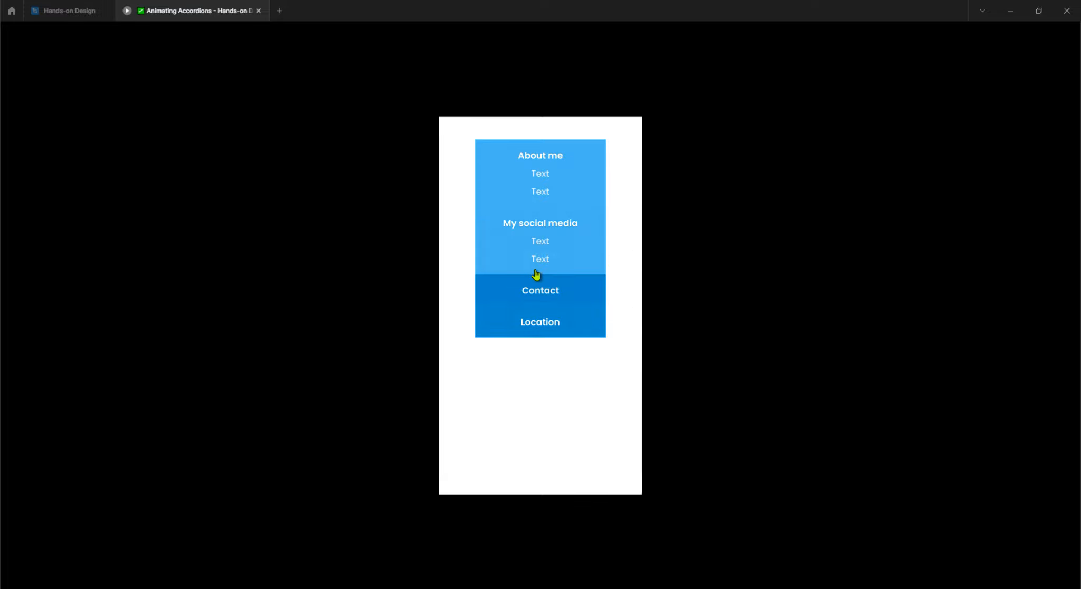
{"action": "left_click", "coordinate": [536, 271]}
{"action": "left_click", "coordinate": [541, 276]}
{"action": "left_click", "coordinate": [549, 253]}
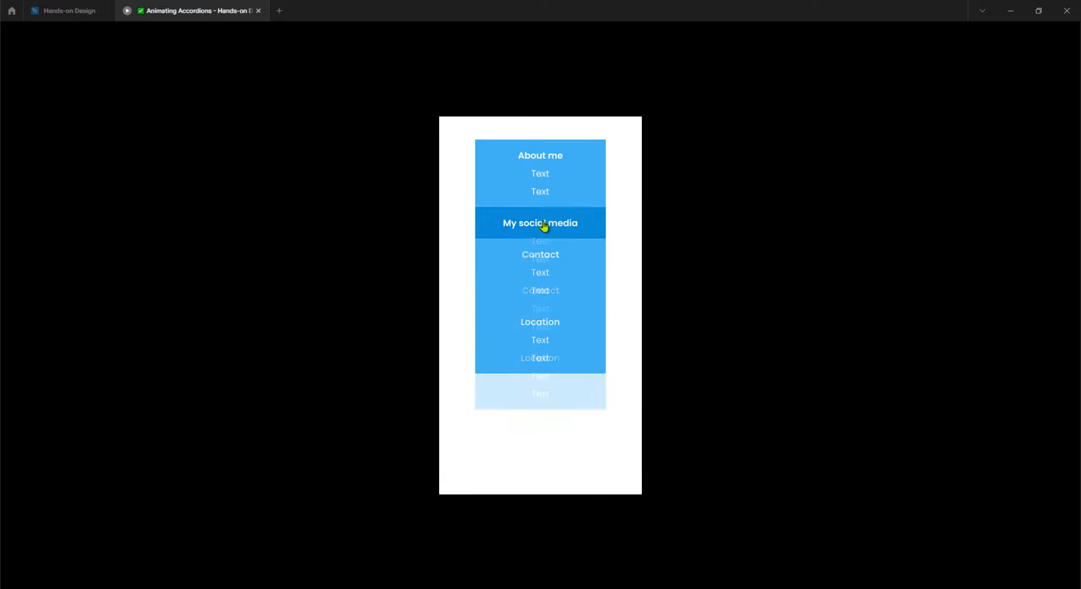
{"action": "left_click", "coordinate": [543, 222]}
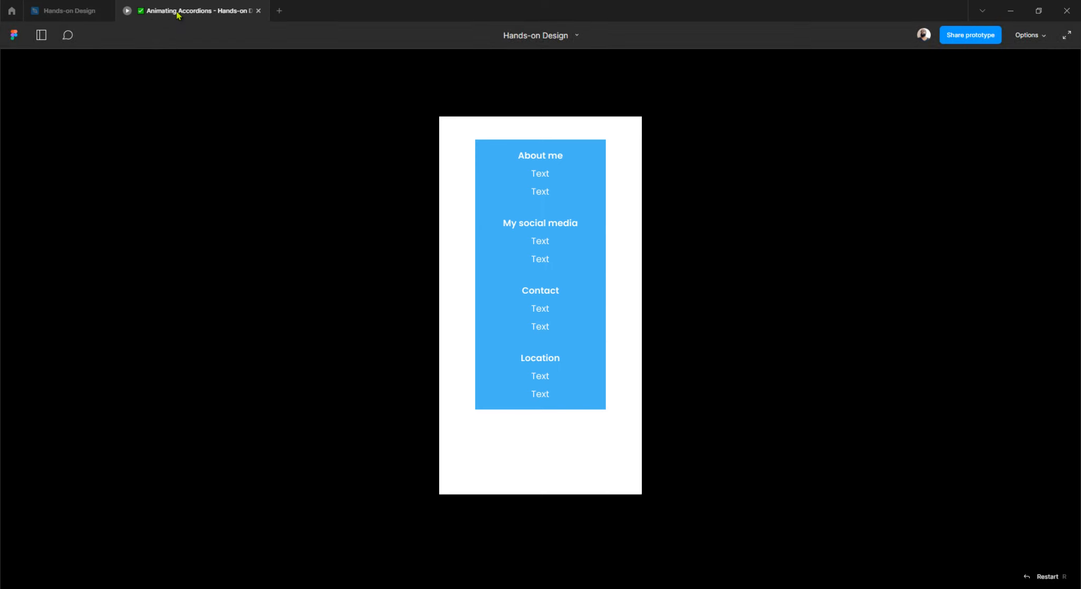
{"action": "left_click", "coordinate": [65, 14]}
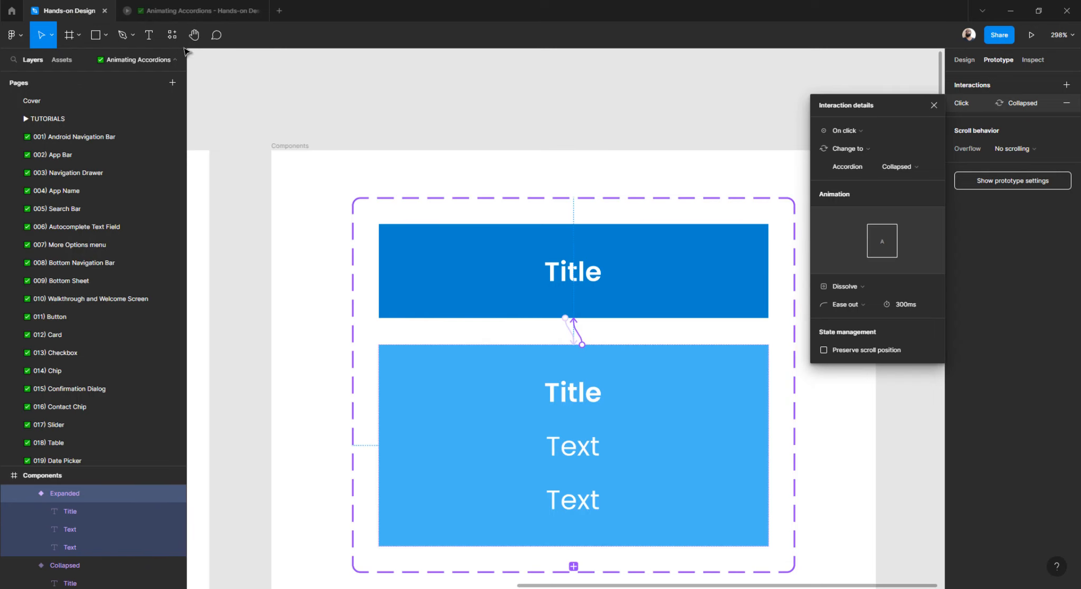
{"action": "scroll", "coordinate": [443, 224], "scroll_direction": "down", "scroll_amount": 10}
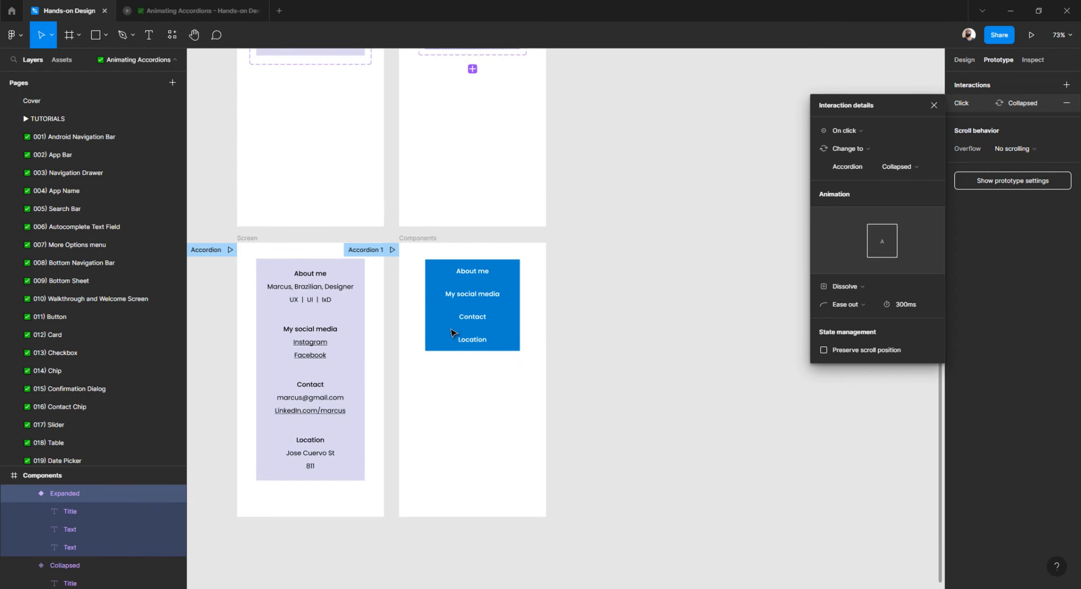
Switch both accordion instances on the Components screen to the Expanded variant.
{"action": "left_click", "coordinate": [473, 274]}
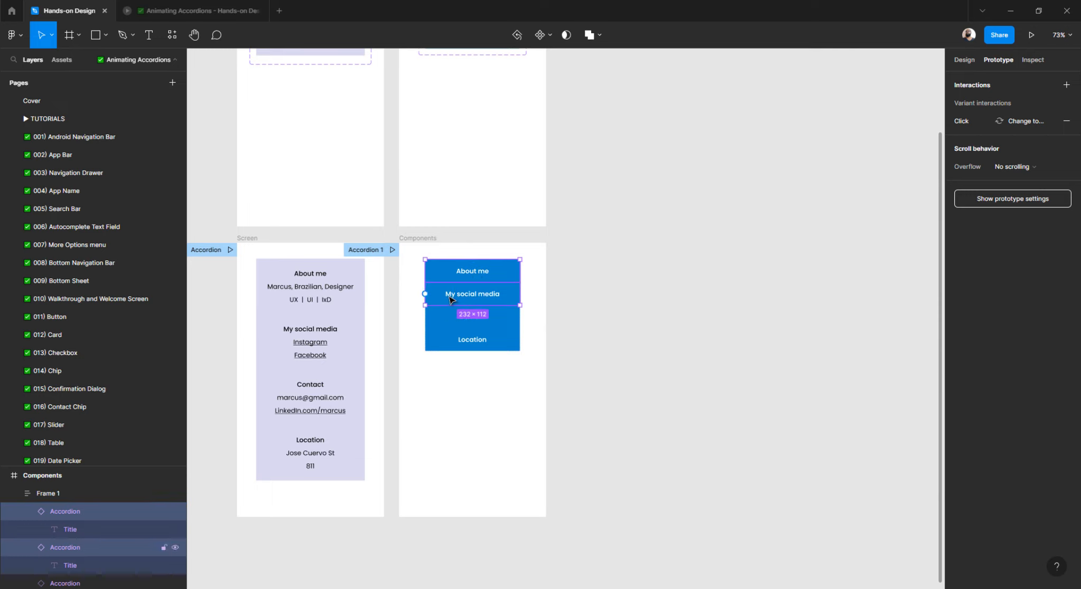
{"action": "left_click", "coordinate": [448, 341], "text": "shift"}
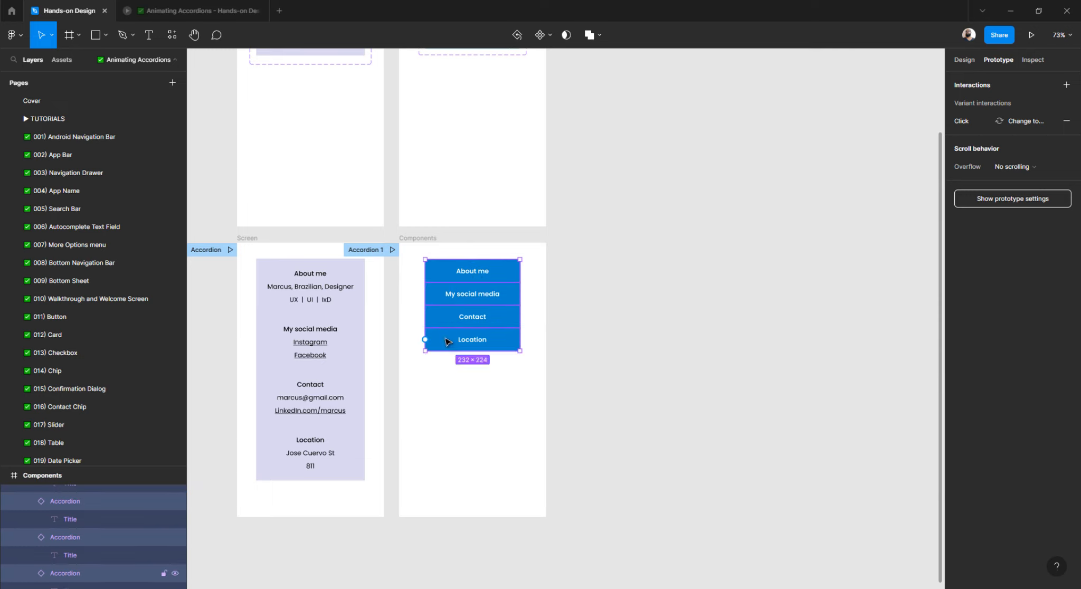
{"action": "left_click", "coordinate": [966, 60]}
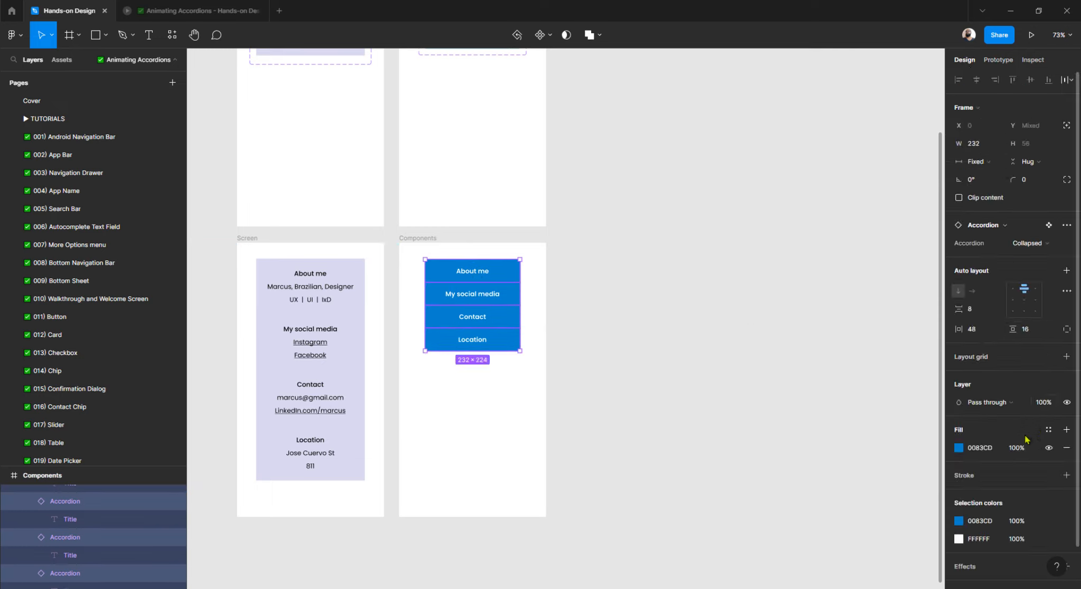
{"action": "left_click", "coordinate": [1032, 242]}
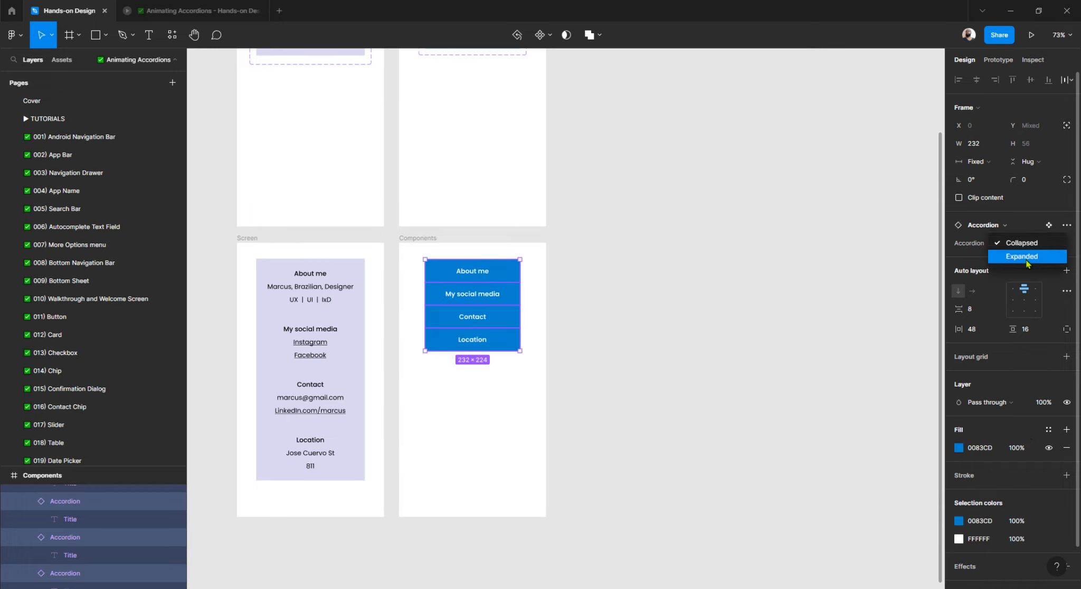
{"action": "left_click", "coordinate": [1024, 263]}
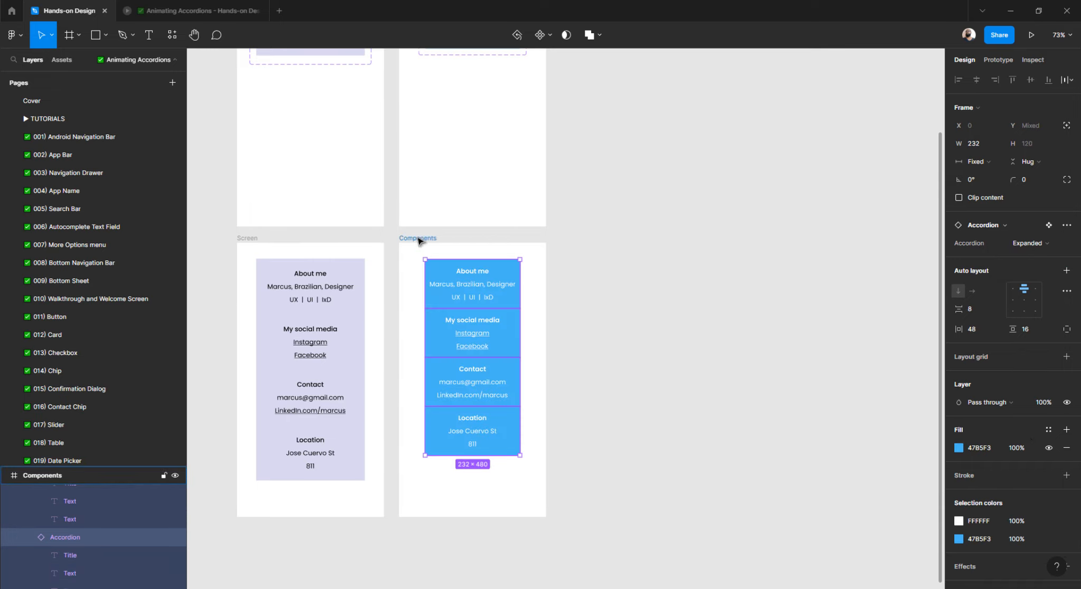
Preview the Components frame, collapsing and re-expanding About me, My social media, Contact and Location, then return.
{"action": "left_click", "coordinate": [417, 238]}
{"action": "left_click", "coordinate": [197, 11]}
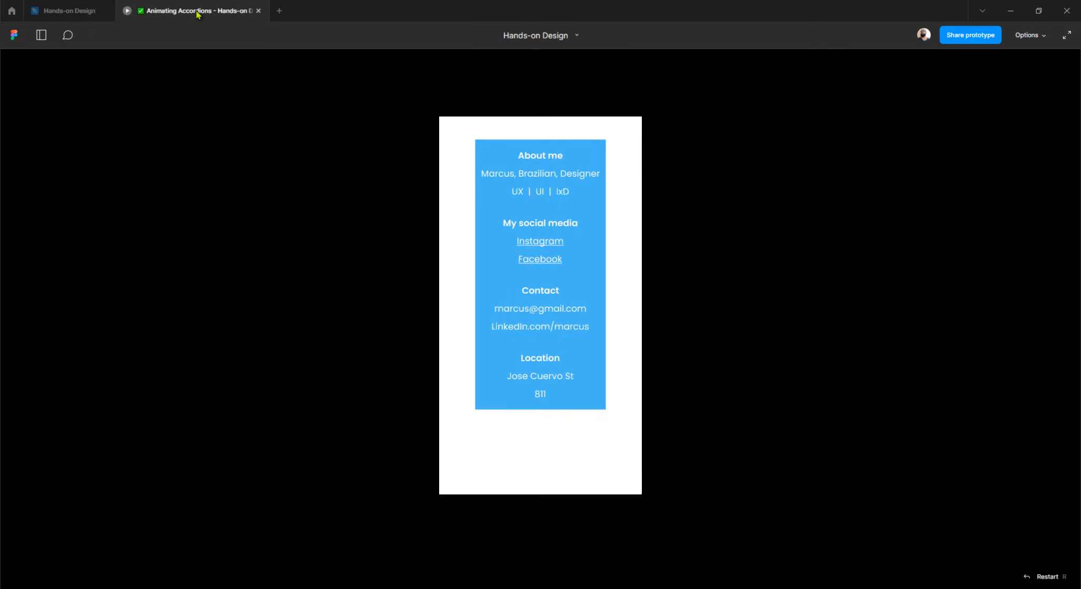
{"action": "left_click", "coordinate": [571, 173]}
{"action": "left_click", "coordinate": [561, 200]}
{"action": "left_click", "coordinate": [553, 232]}
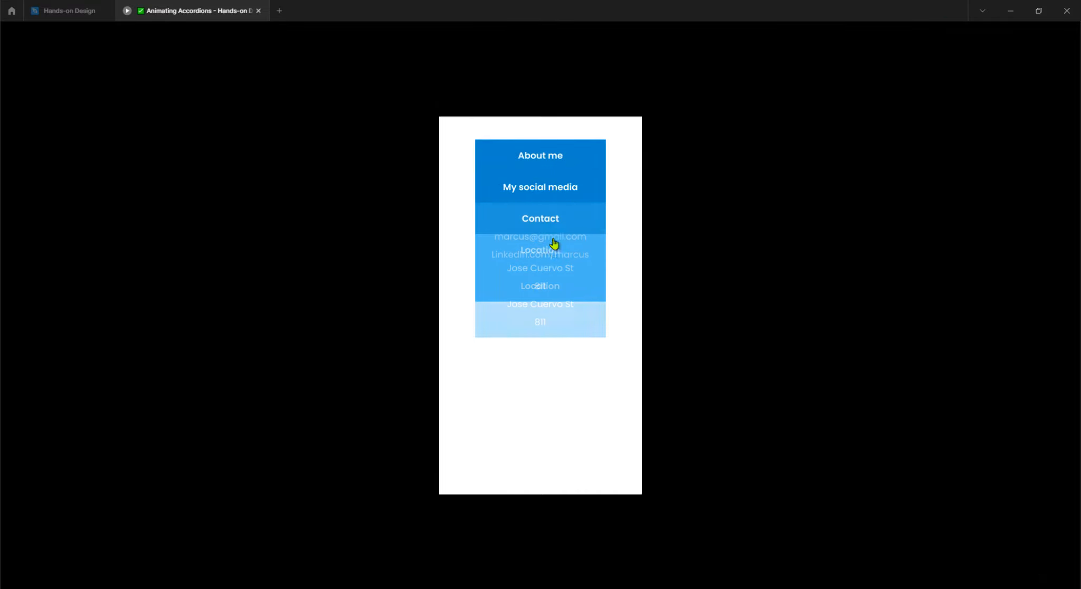
{"action": "left_click", "coordinate": [549, 263]}
{"action": "left_click", "coordinate": [547, 253]}
{"action": "left_click", "coordinate": [549, 233]}
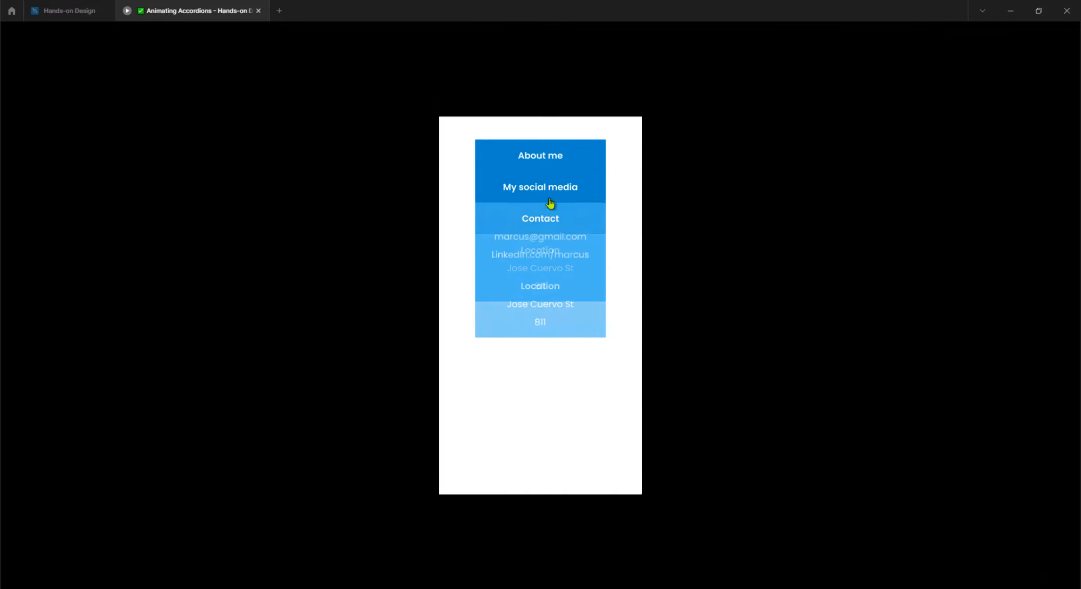
{"action": "left_click", "coordinate": [550, 191]}
{"action": "left_click", "coordinate": [548, 161]}
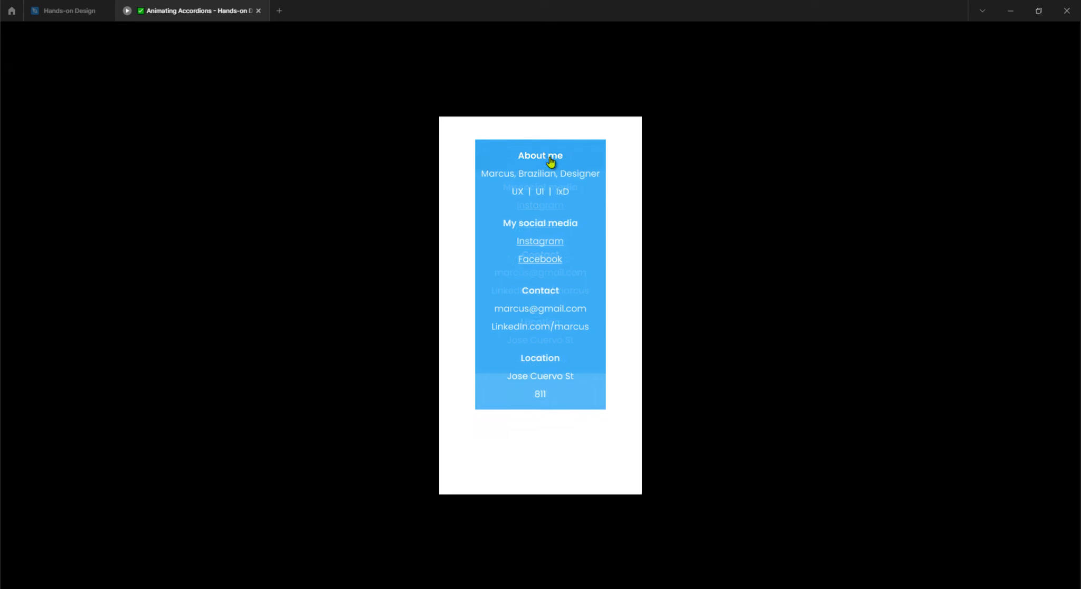
{"action": "left_click", "coordinate": [70, 13]}
Set the Collapsed variant's interaction to Expanded to trigger on Mouse enter.
{"action": "scroll", "coordinate": [685, 305], "scroll_direction": "left", "scroll_amount": 1}
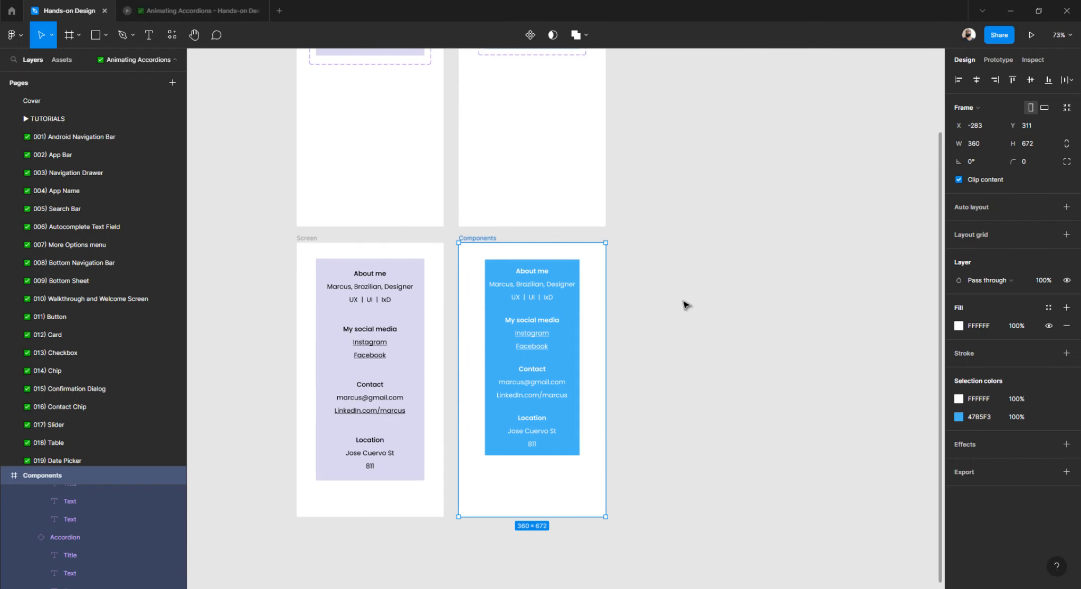
{"action": "scroll", "coordinate": [681, 305], "scroll_direction": "up", "scroll_amount": 3}
{"action": "scroll", "coordinate": [508, 140], "scroll_direction": "up", "scroll_amount": 5}
{"action": "scroll", "coordinate": [506, 138], "scroll_direction": "up", "scroll_amount": 2}
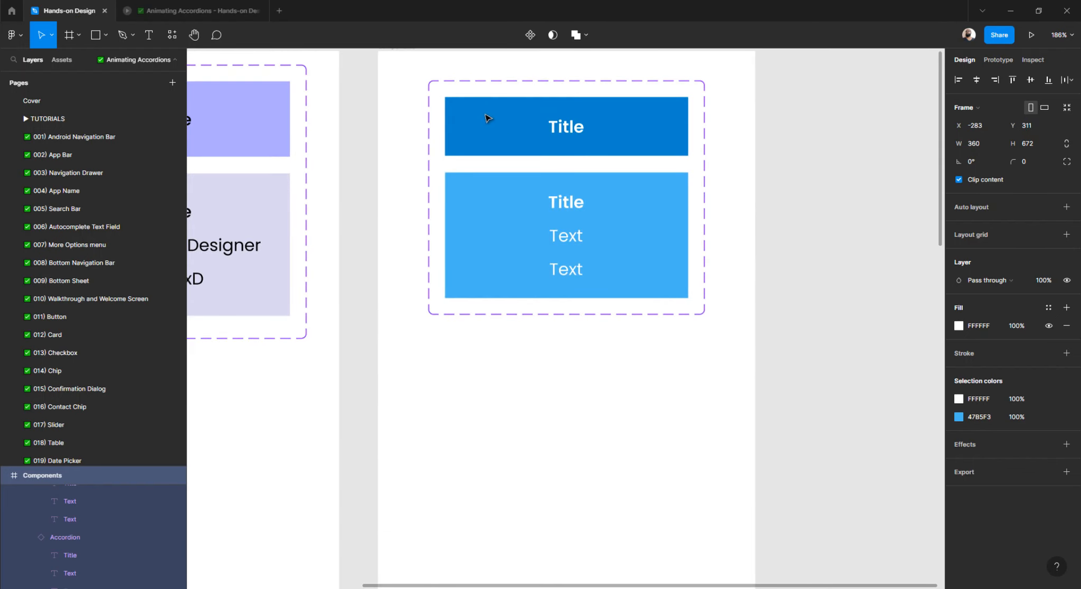
{"action": "left_click", "coordinate": [486, 118]}
{"action": "scroll", "coordinate": [508, 150], "scroll_direction": "up", "scroll_amount": 1}
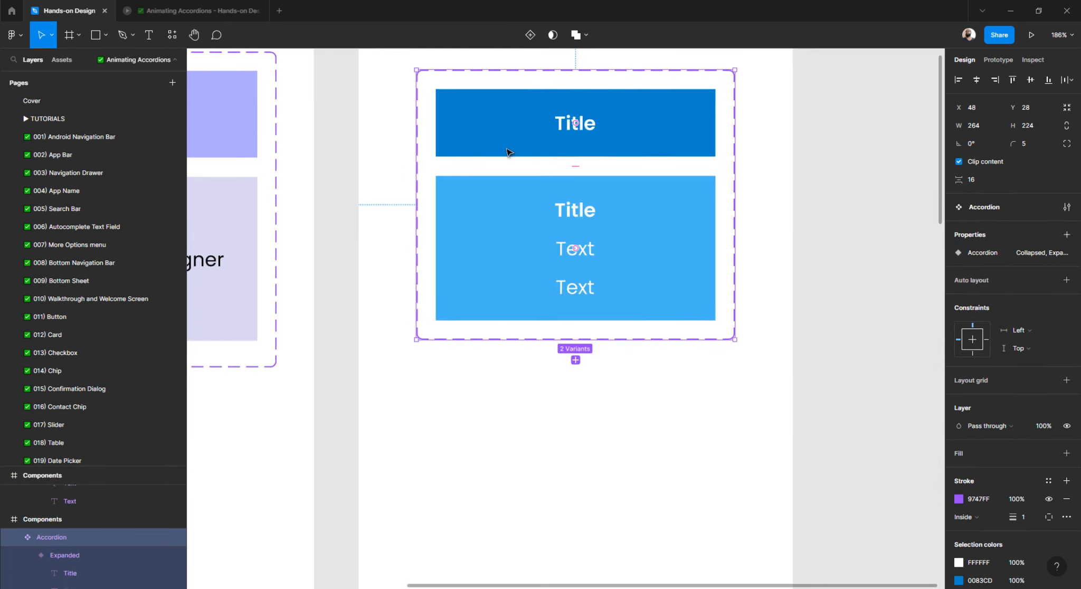
{"action": "left_click", "coordinate": [537, 147]}
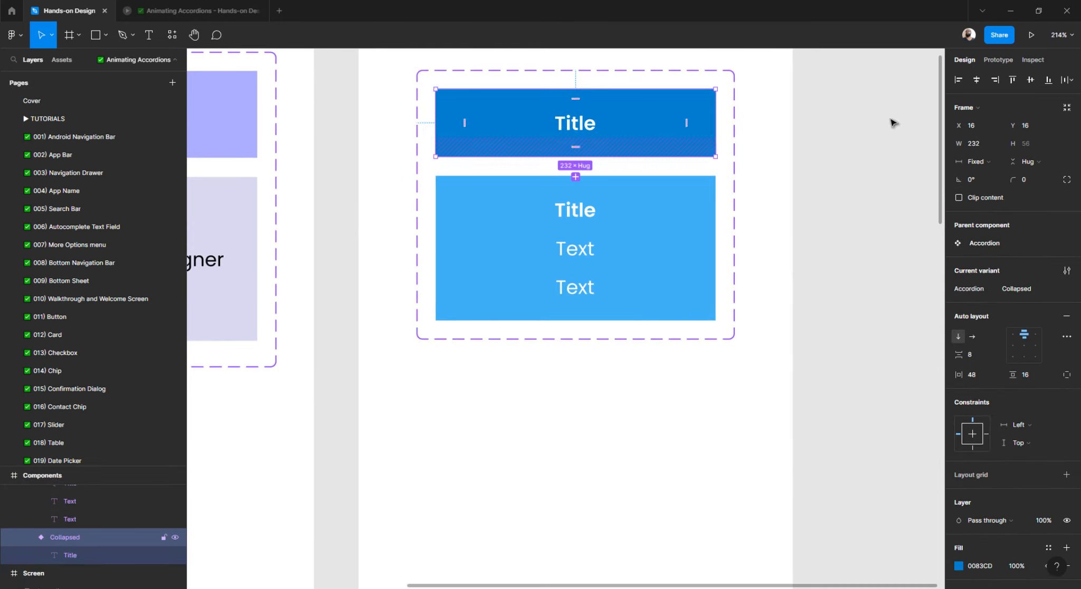
{"action": "left_click", "coordinate": [992, 62]}
{"action": "scroll", "coordinate": [551, 173], "scroll_direction": "up", "scroll_amount": 8}
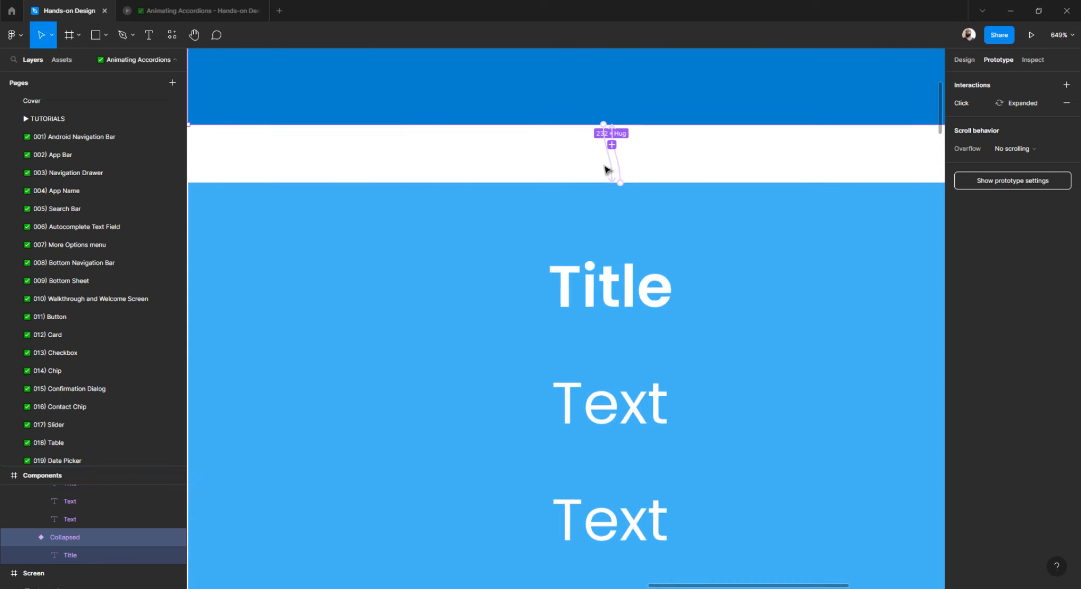
{"action": "left_click", "coordinate": [613, 169]}
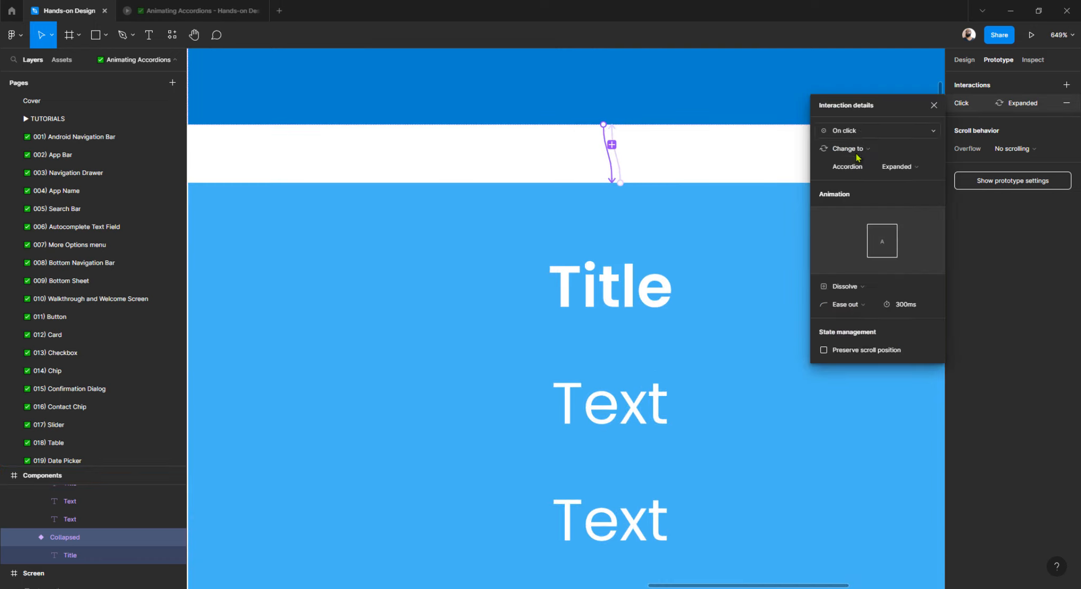
{"action": "left_click", "coordinate": [861, 135]}
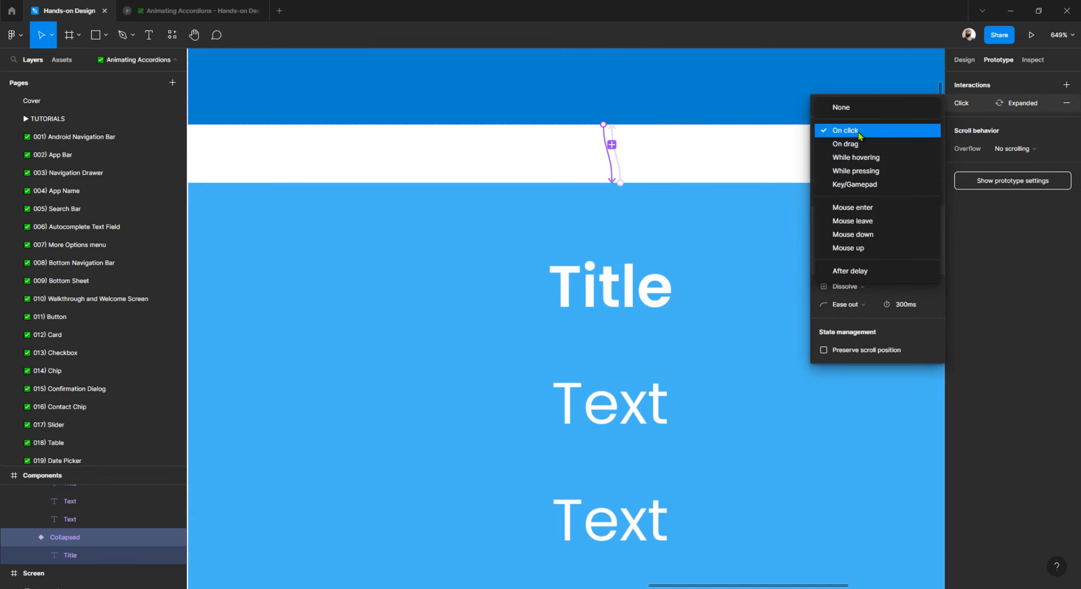
{"action": "left_click", "coordinate": [870, 209]}
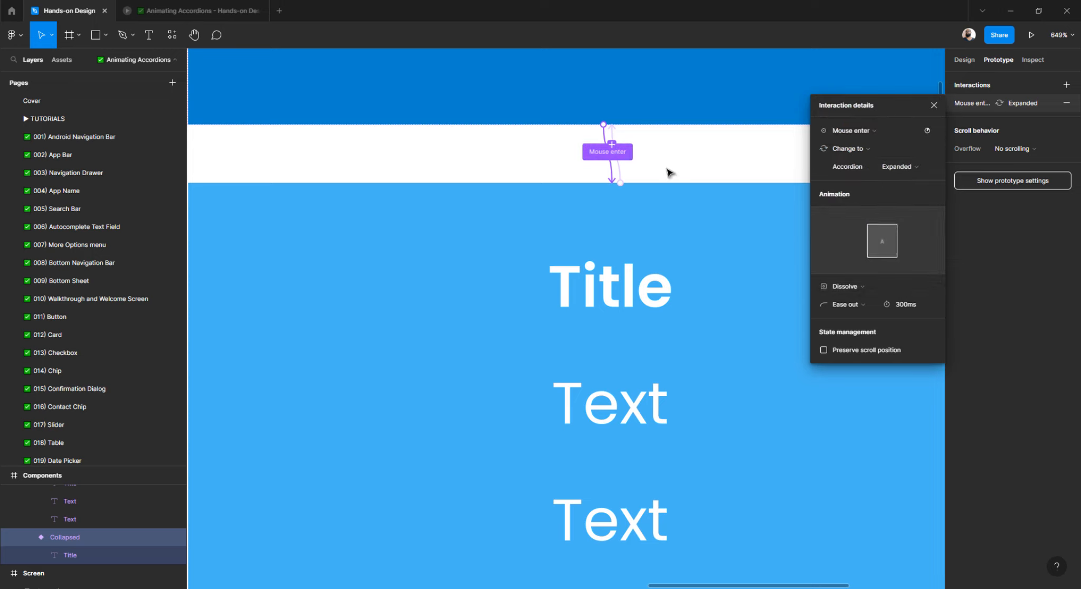
Set the return-to-Collapsed interaction to trigger on Mouse leave and open the prototype preview.
{"action": "left_click", "coordinate": [620, 175]}
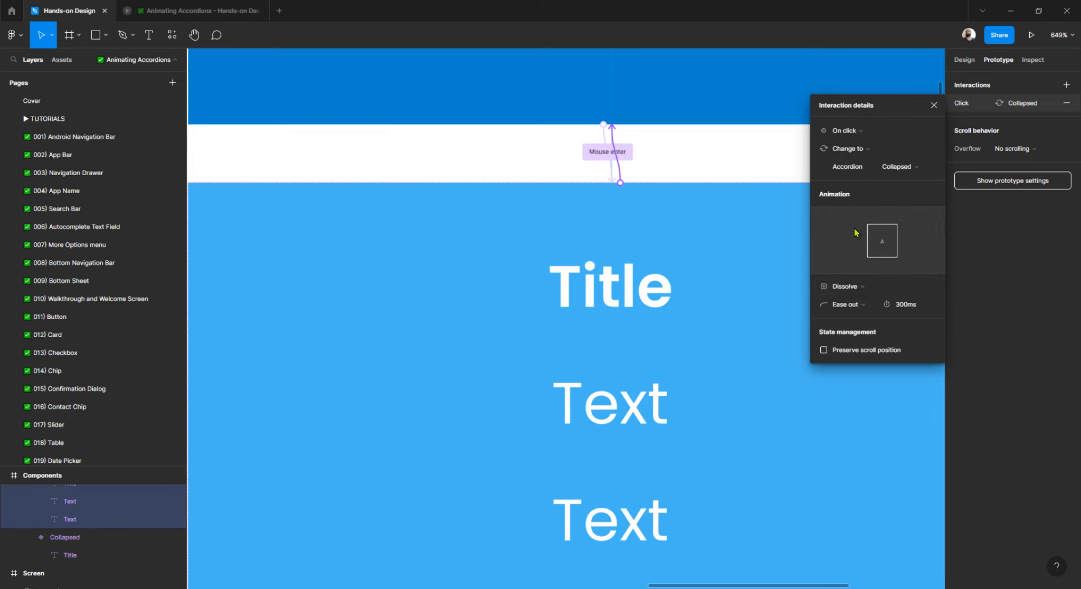
{"action": "left_click", "coordinate": [853, 132]}
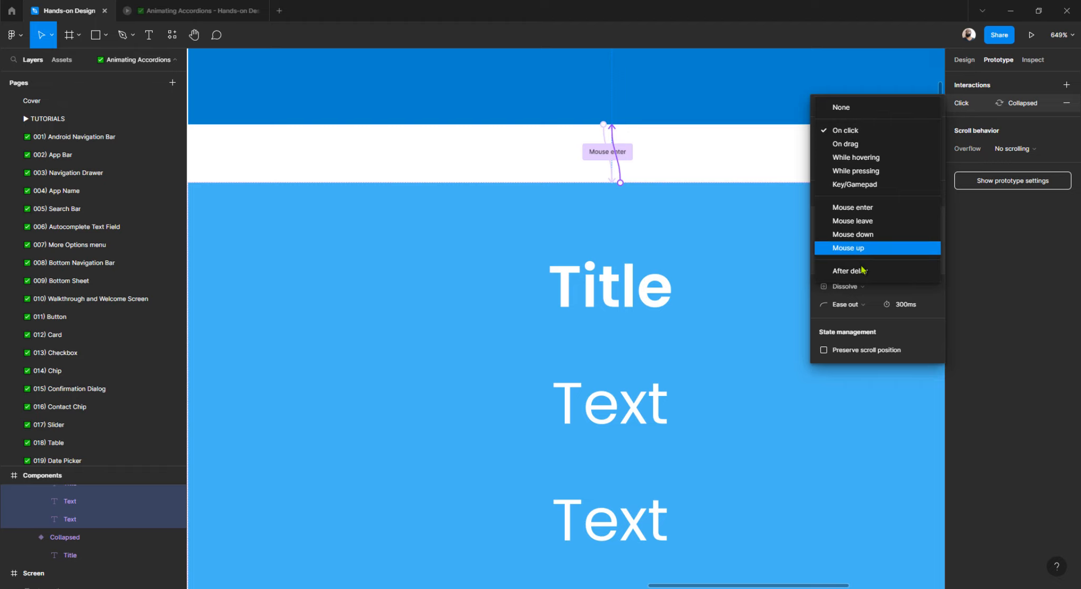
{"action": "left_click", "coordinate": [853, 221]}
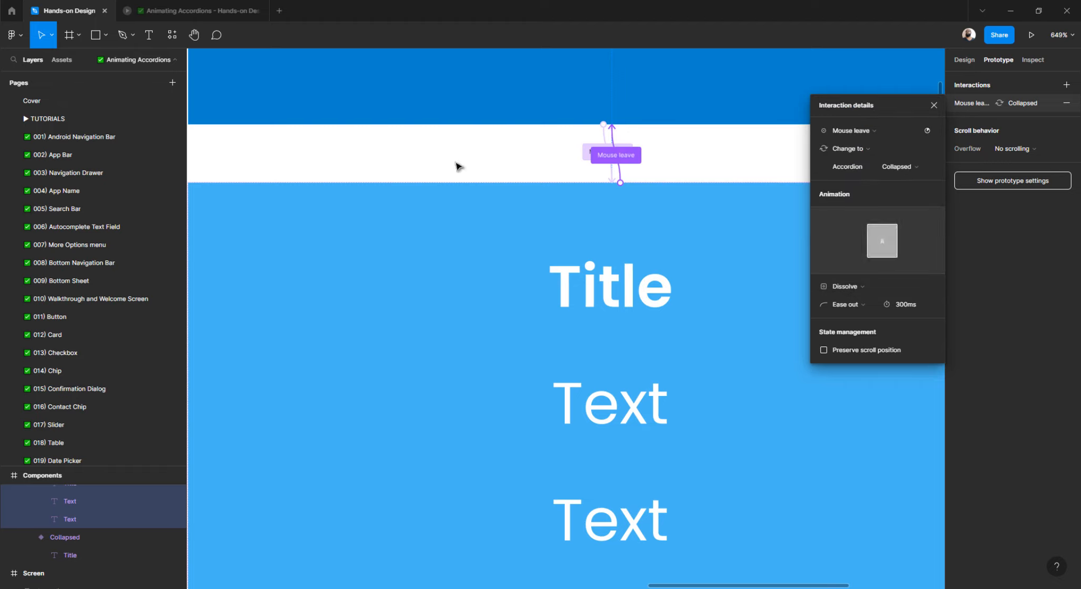
{"action": "left_click", "coordinate": [206, 10]}
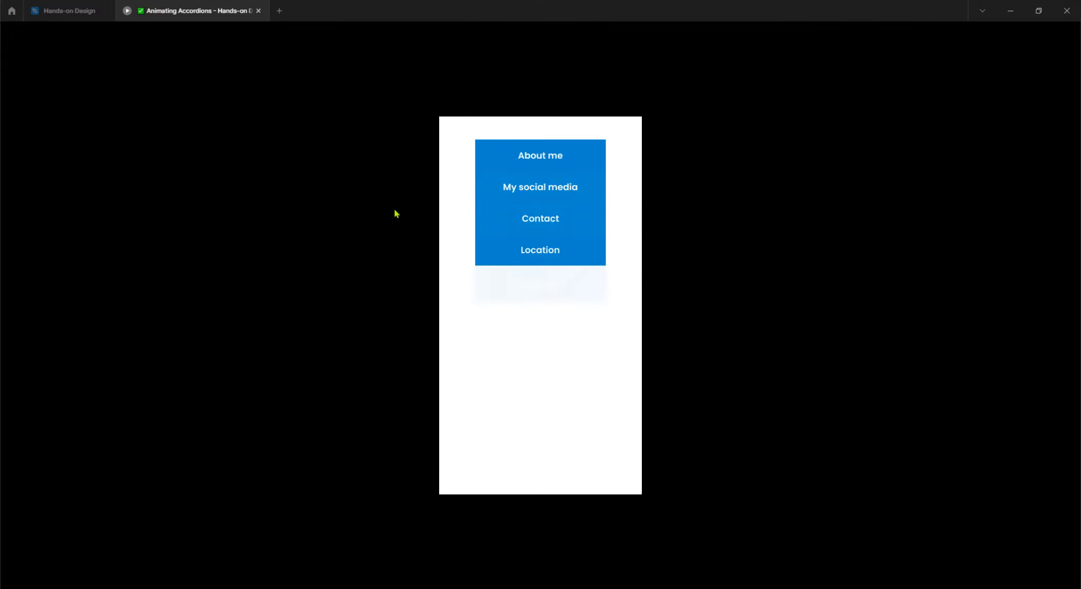
Hover the Location section to watch it expand, then go back to the Hands-on Design editor.
{"action": "mouse_move", "coordinate": [517, 268]}
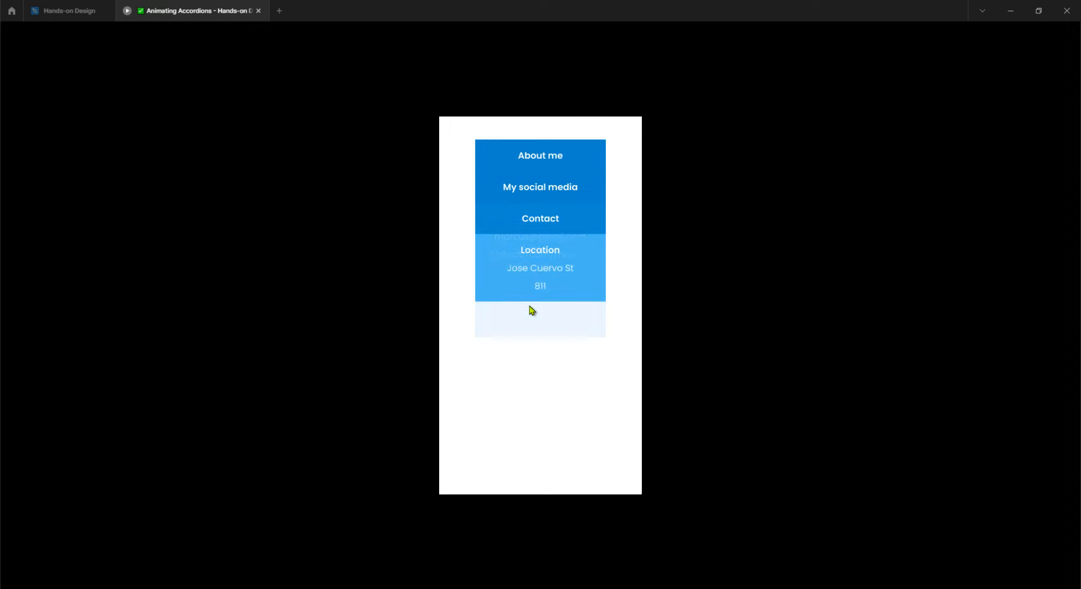
{"action": "left_click", "coordinate": [57, 17]}
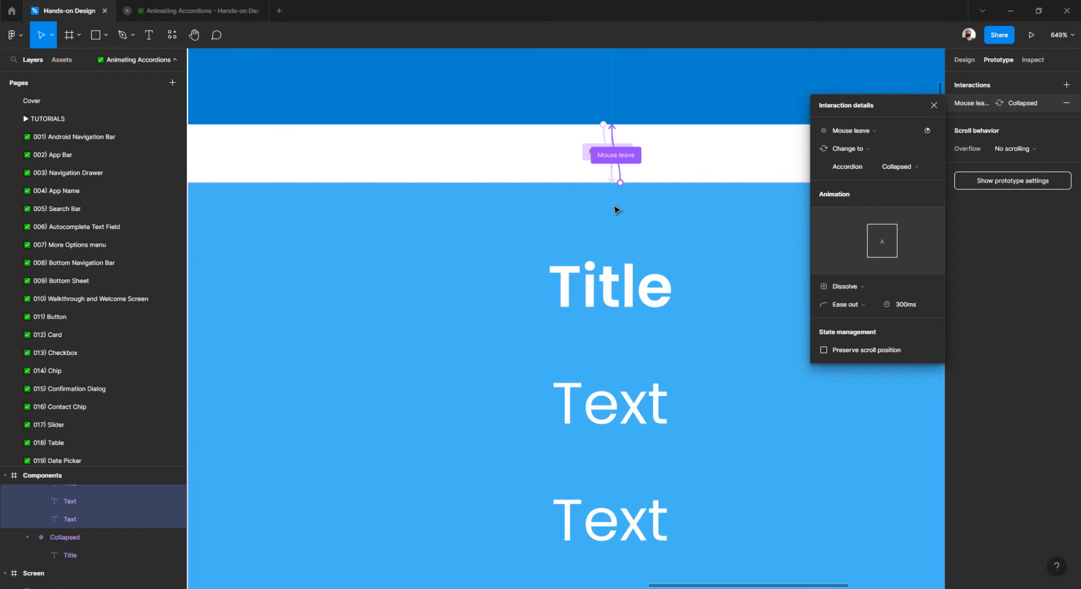
Change the Mouse leave and Mouse enter transitions from Dissolve to Smart animate.
{"action": "left_click", "coordinate": [857, 287]}
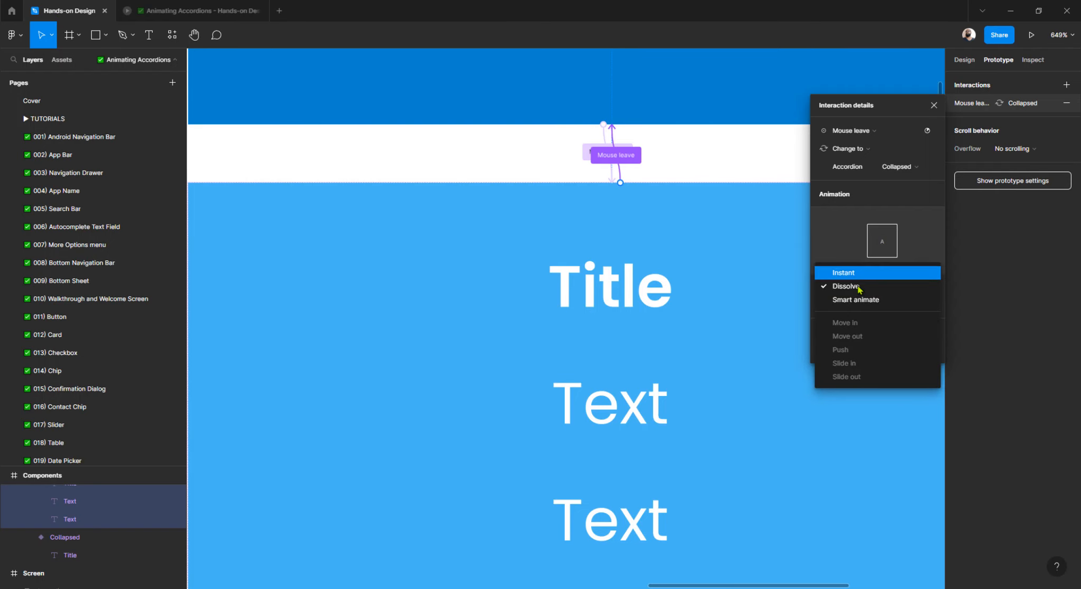
{"action": "left_click", "coordinate": [856, 299]}
{"action": "left_click", "coordinate": [611, 178]}
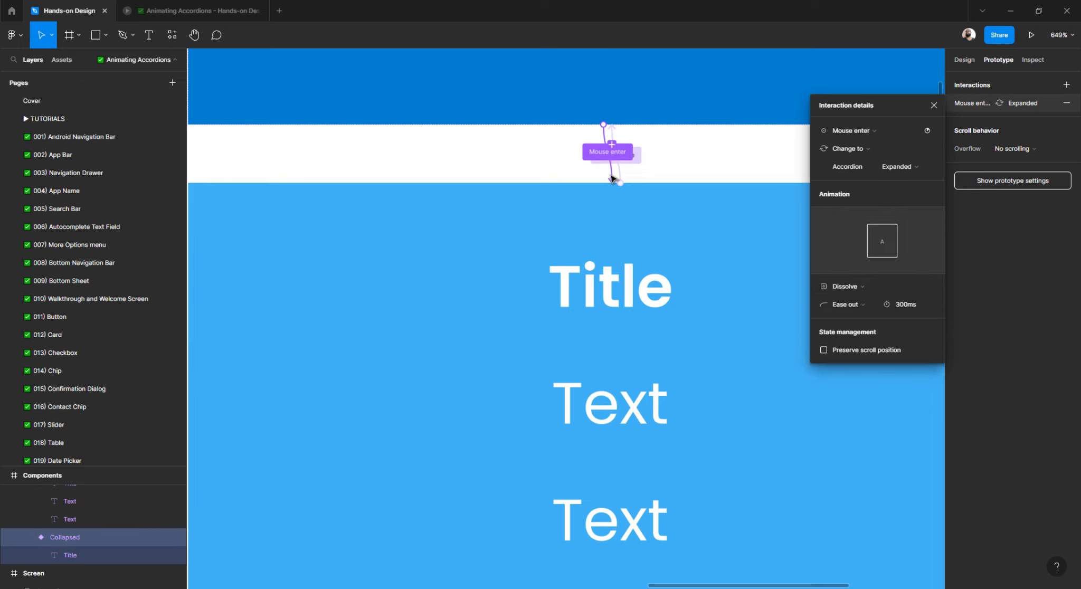
{"action": "left_click", "coordinate": [859, 288]}
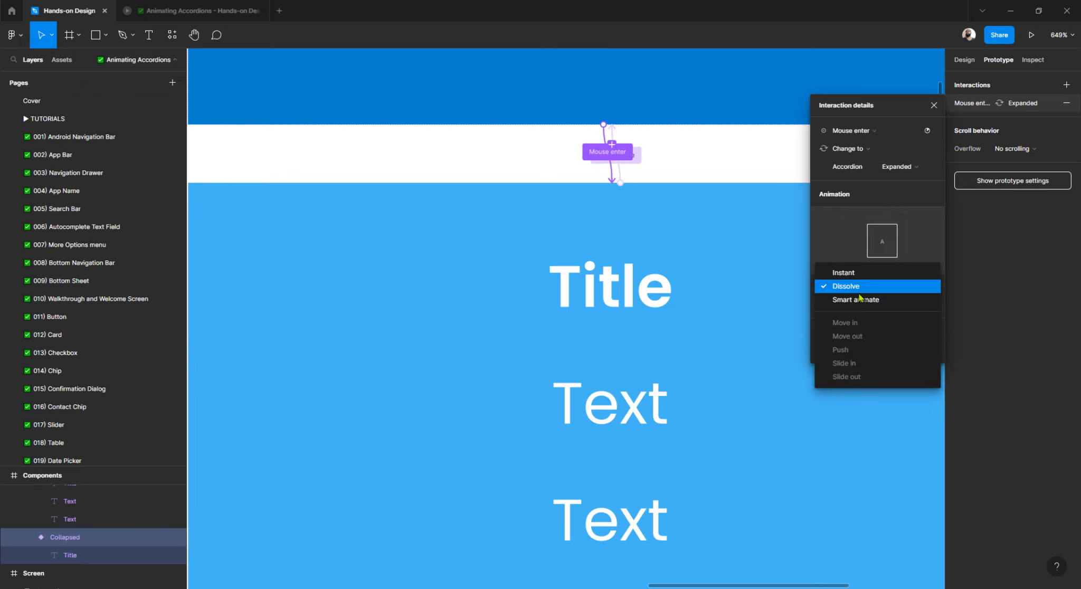
{"action": "left_click", "coordinate": [858, 299]}
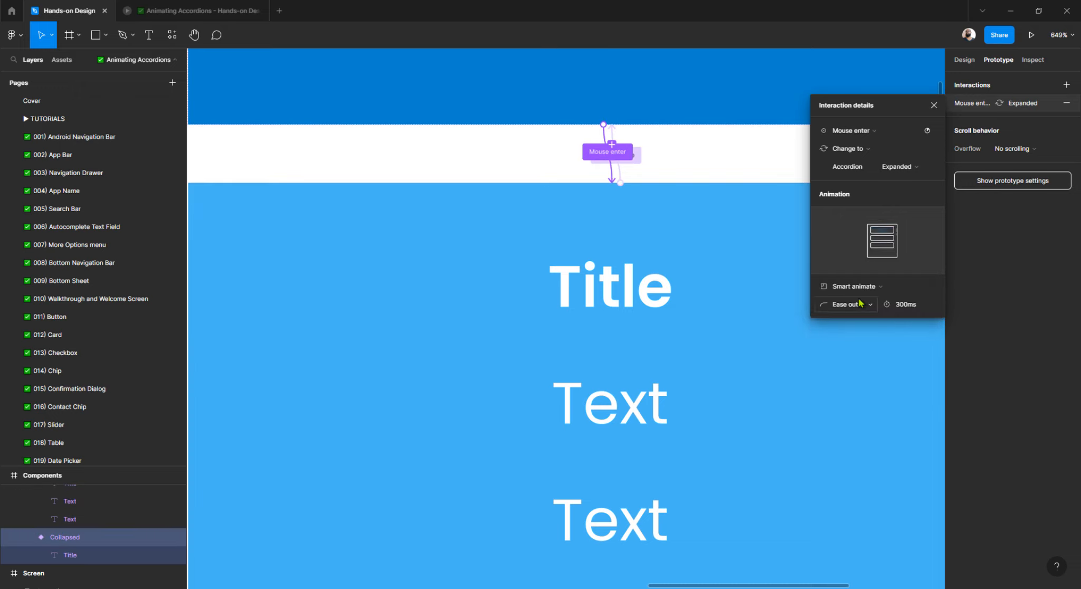
Open the Animating Accordions preview and hover each section to test the Smart animate expand and collapse.
{"action": "left_click", "coordinate": [198, 10]}
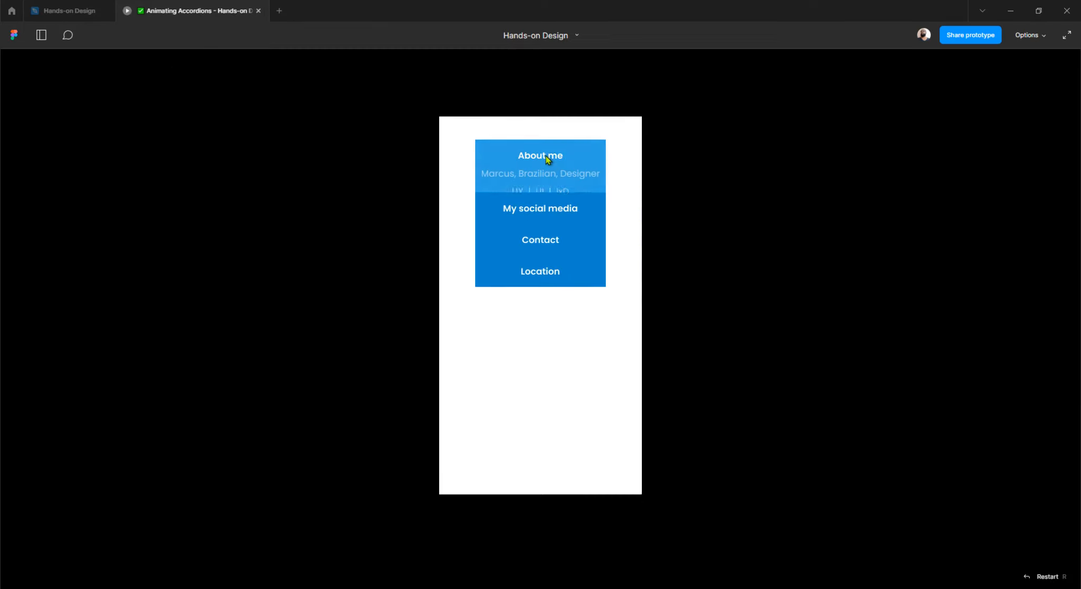
{"action": "mouse_move", "coordinate": [531, 149]}
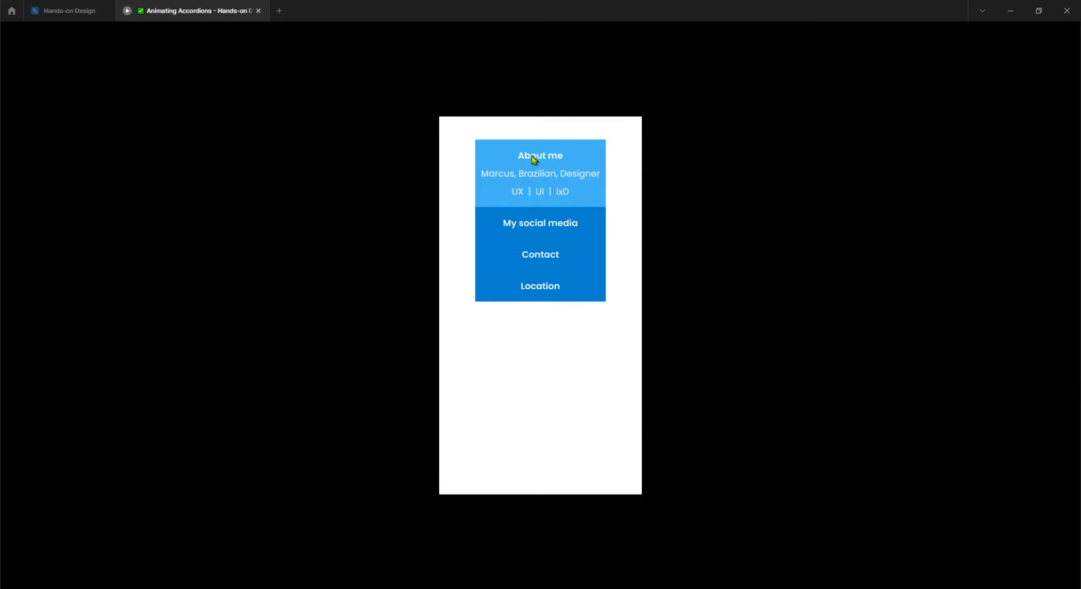
{"action": "mouse_move", "coordinate": [574, 189]}
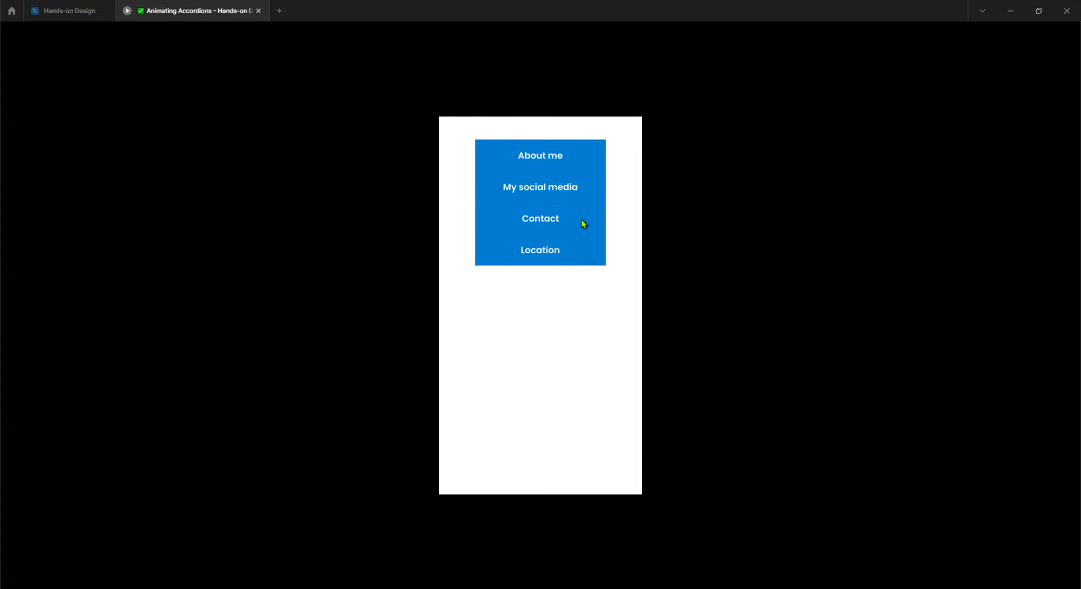
{"action": "mouse_move", "coordinate": [564, 249]}
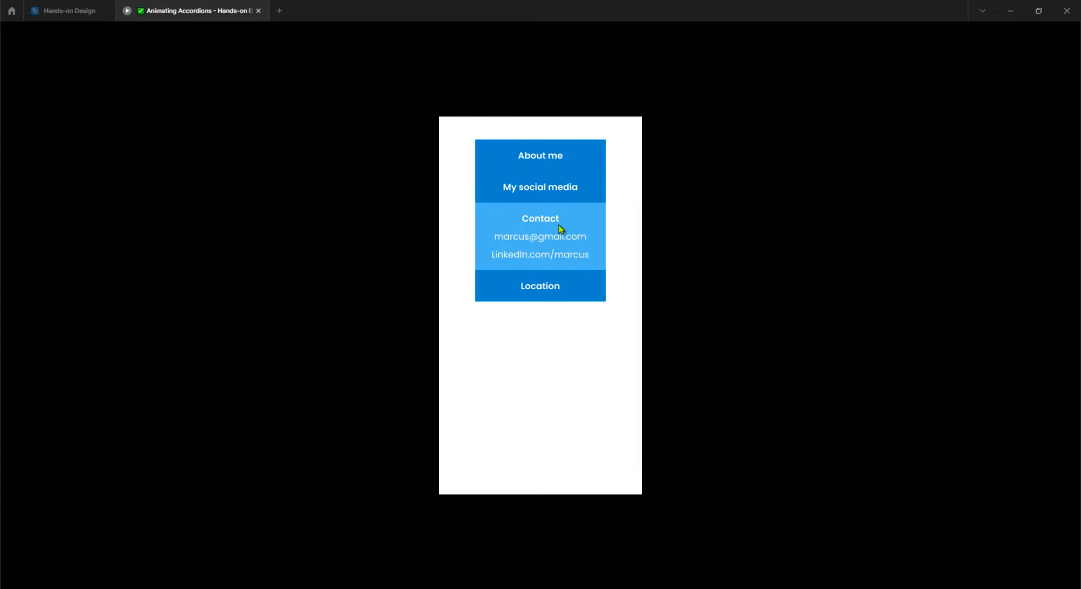
{"action": "mouse_move", "coordinate": [551, 166]}
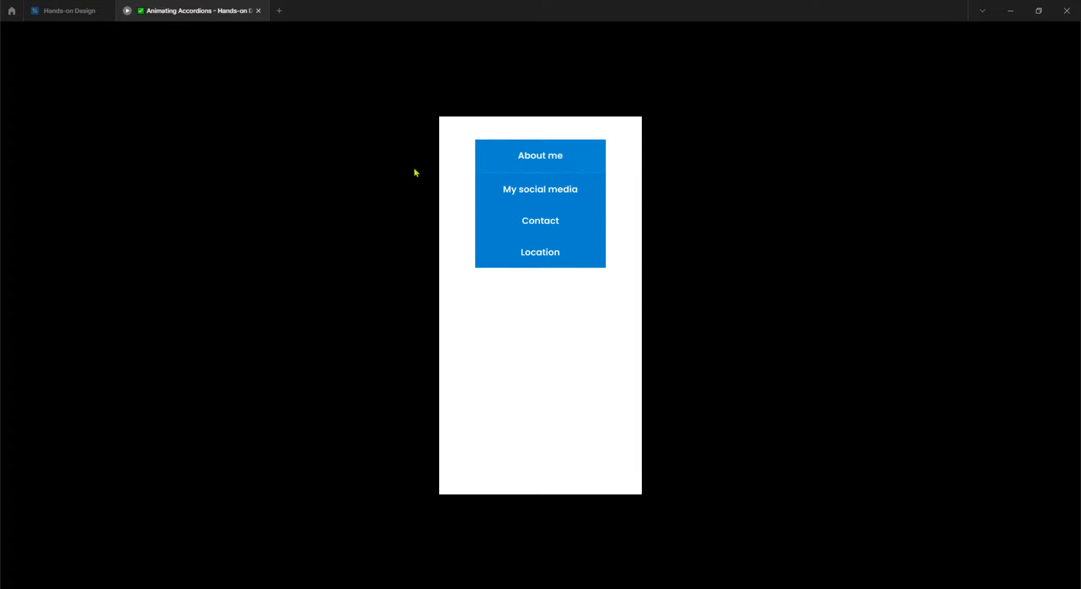
{"action": "mouse_move", "coordinate": [531, 210]}
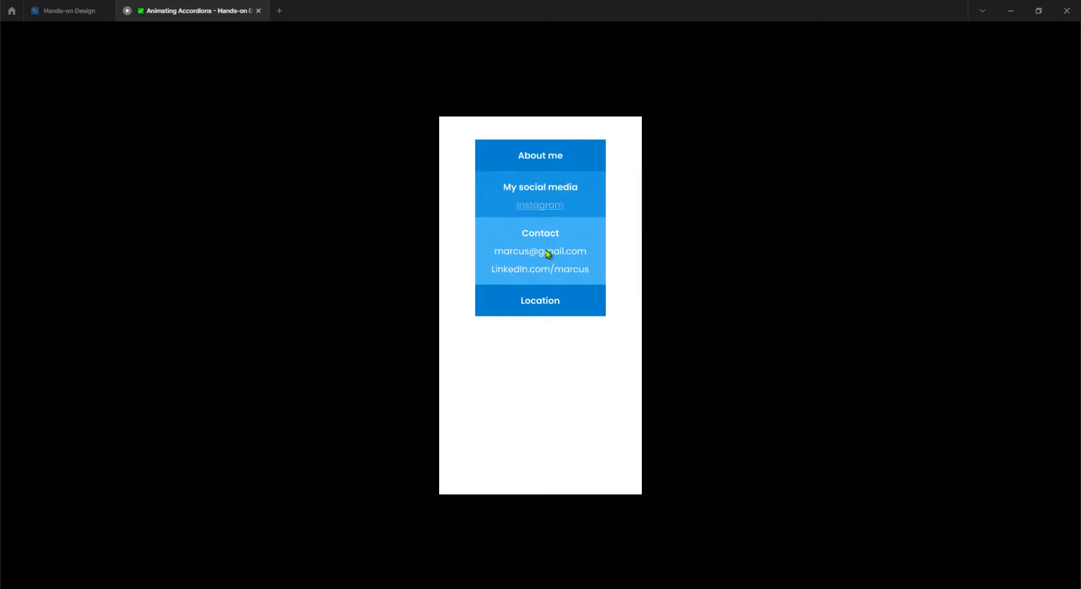
{"action": "mouse_move", "coordinate": [543, 290]}
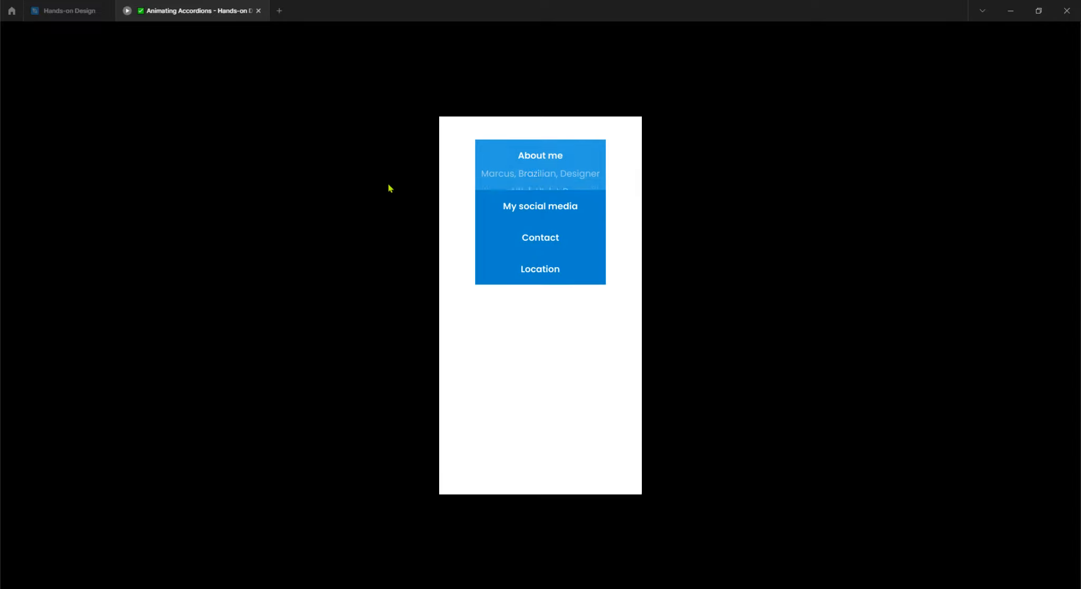
{"action": "mouse_move", "coordinate": [513, 193]}
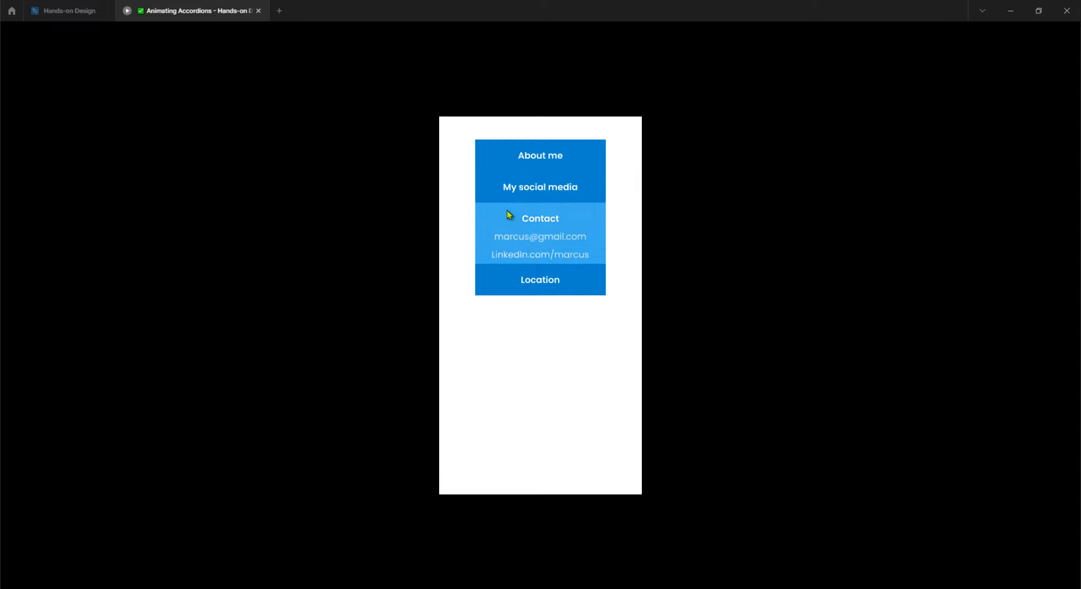
{"action": "mouse_move", "coordinate": [519, 260]}
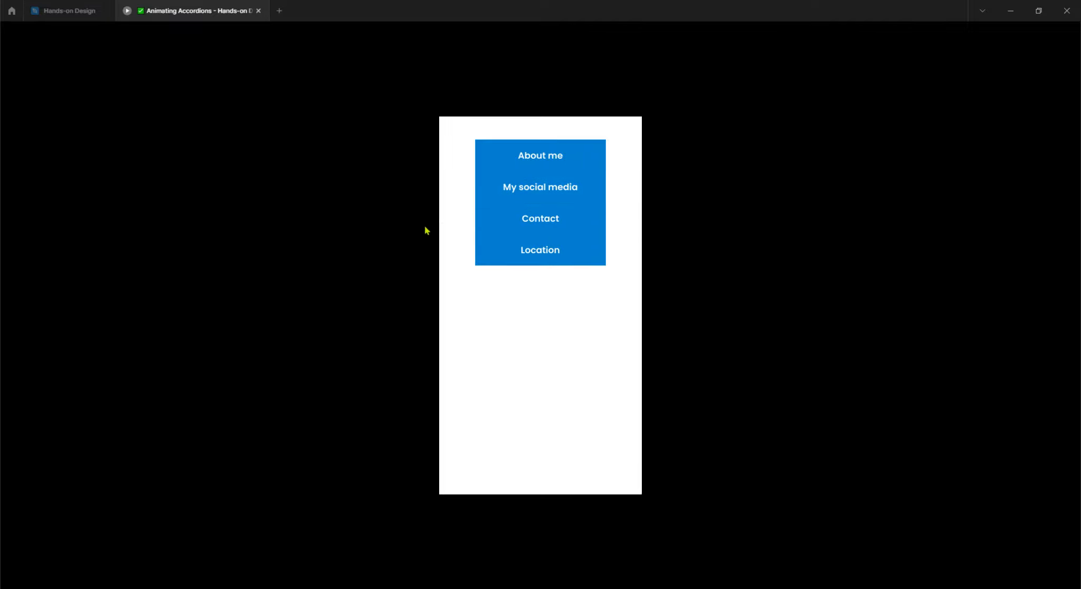
{"action": "mouse_move", "coordinate": [491, 233]}
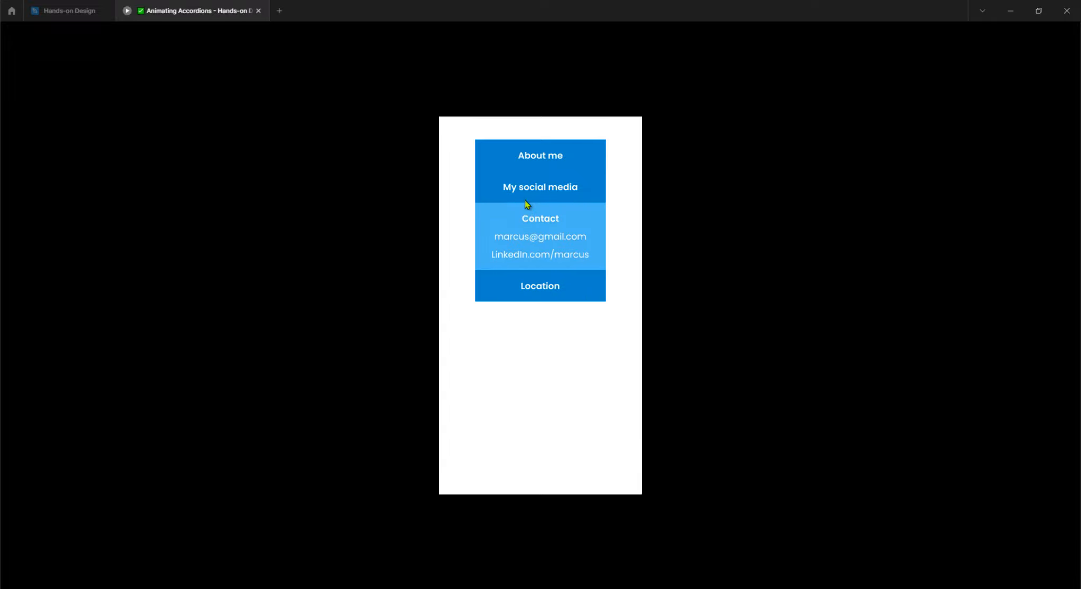
{"action": "mouse_move", "coordinate": [509, 162]}
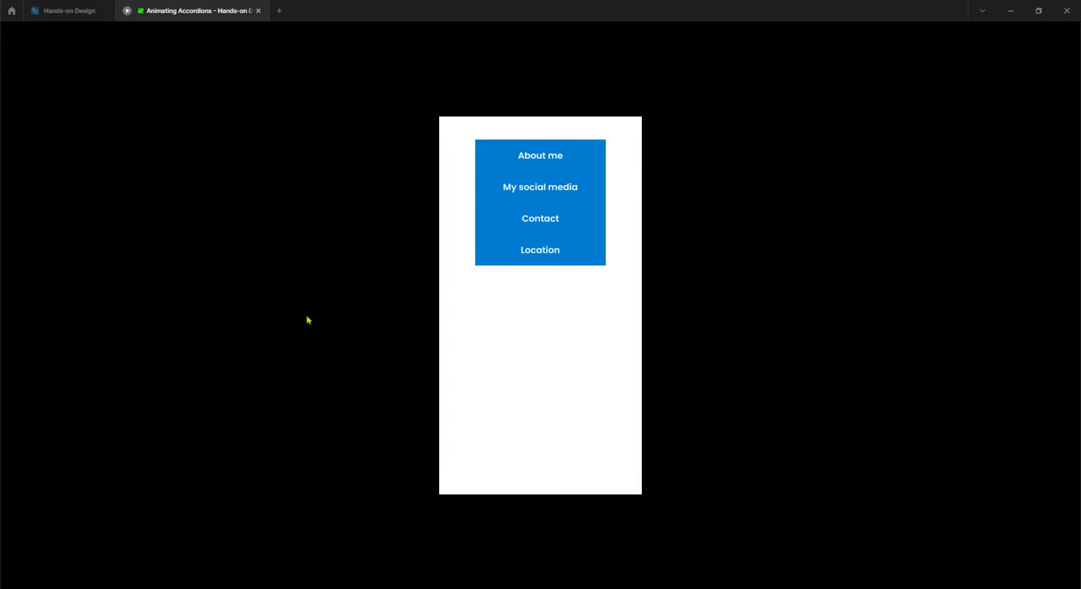